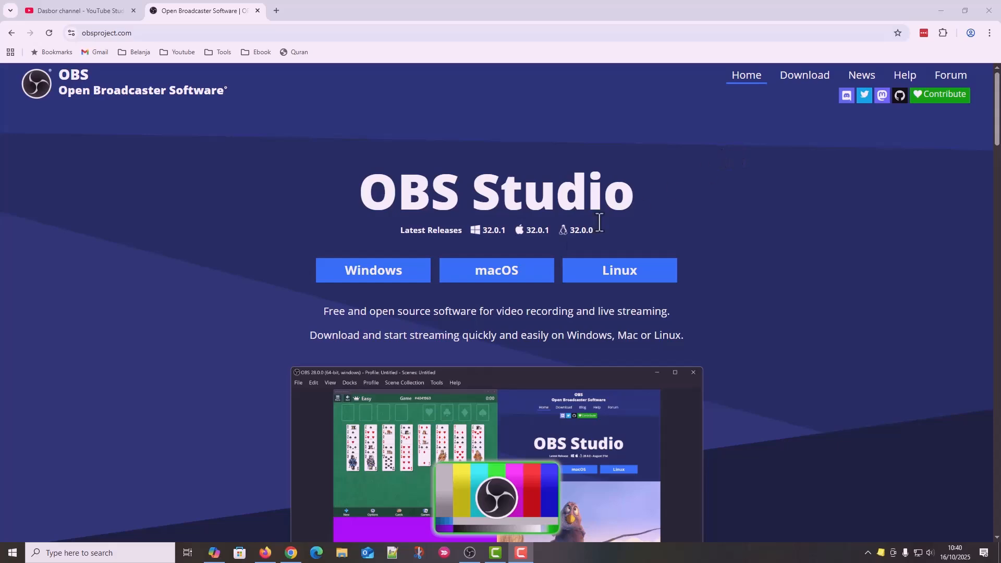
Switch to OBS Studio and load the Ngaji Live scene collection.
click(470, 552)
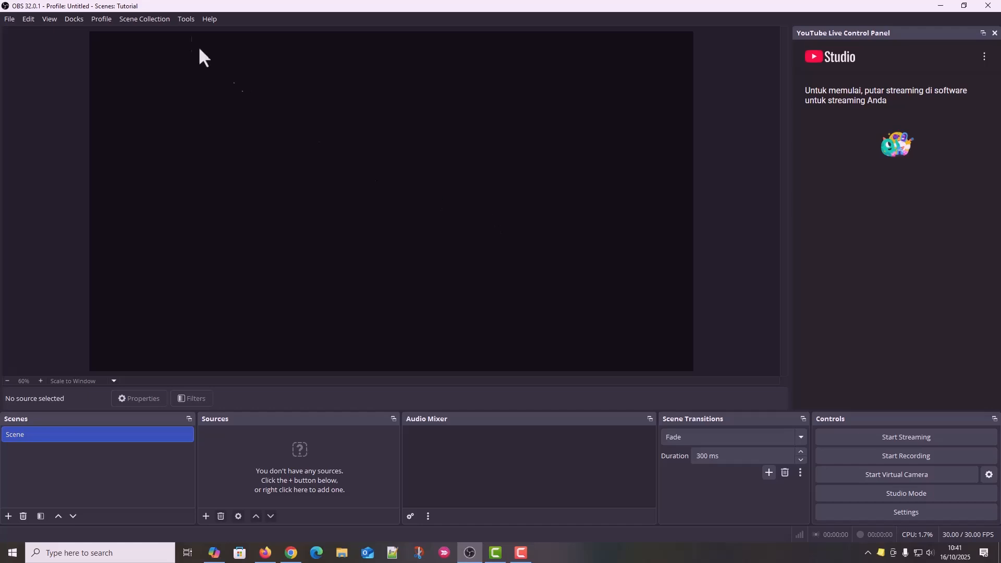
click(149, 18)
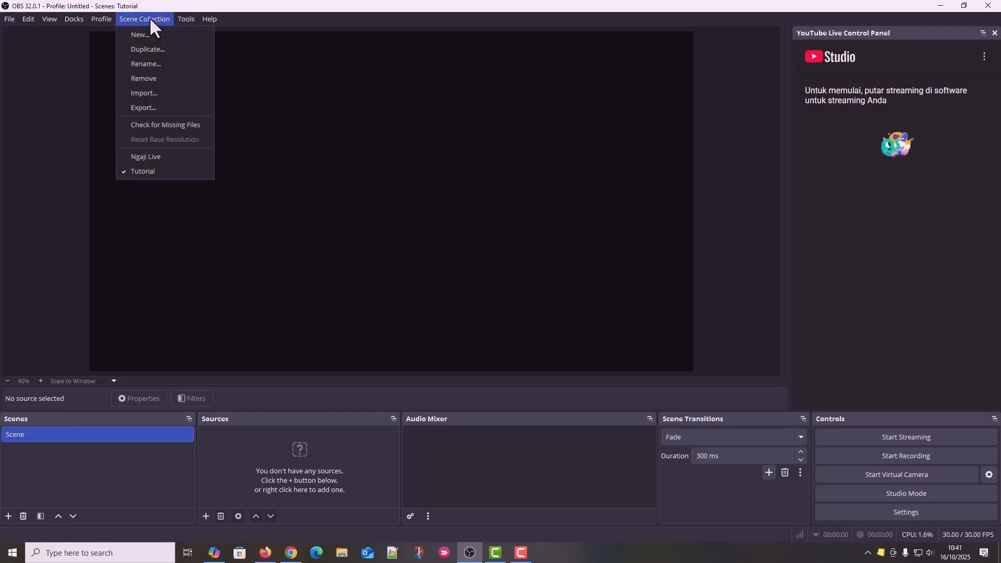
click(161, 155)
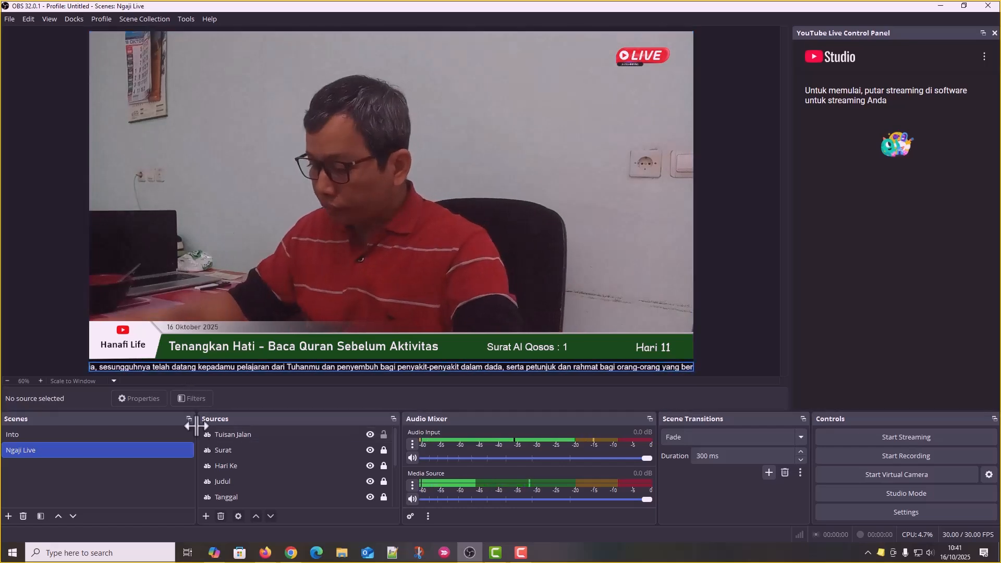
Pause the Media Source playback in the Ngaji Live scene and switch to the Tutorial scene collection.
scroll(247, 456, down, 3)
click(225, 480)
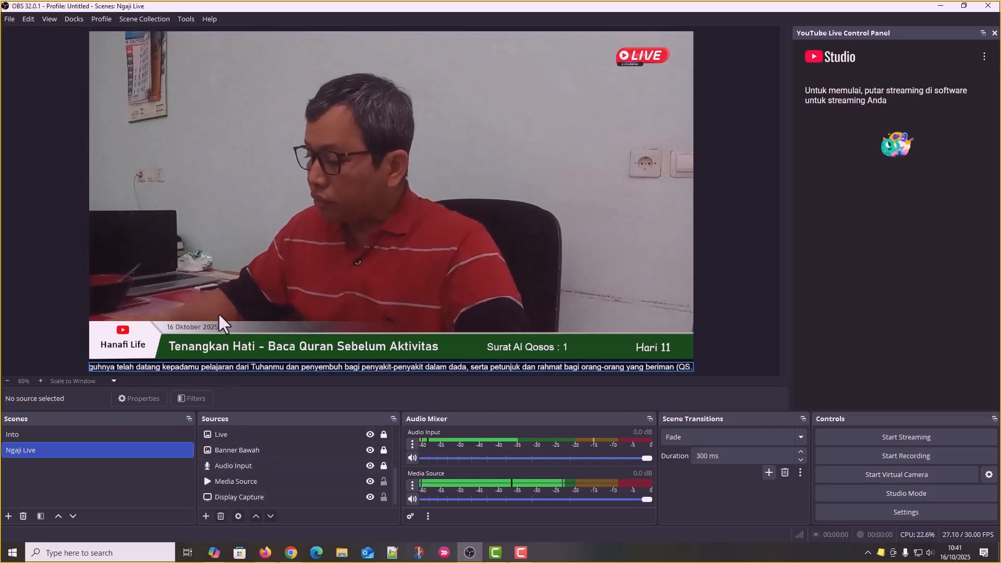
click(229, 498)
click(226, 481)
click(232, 397)
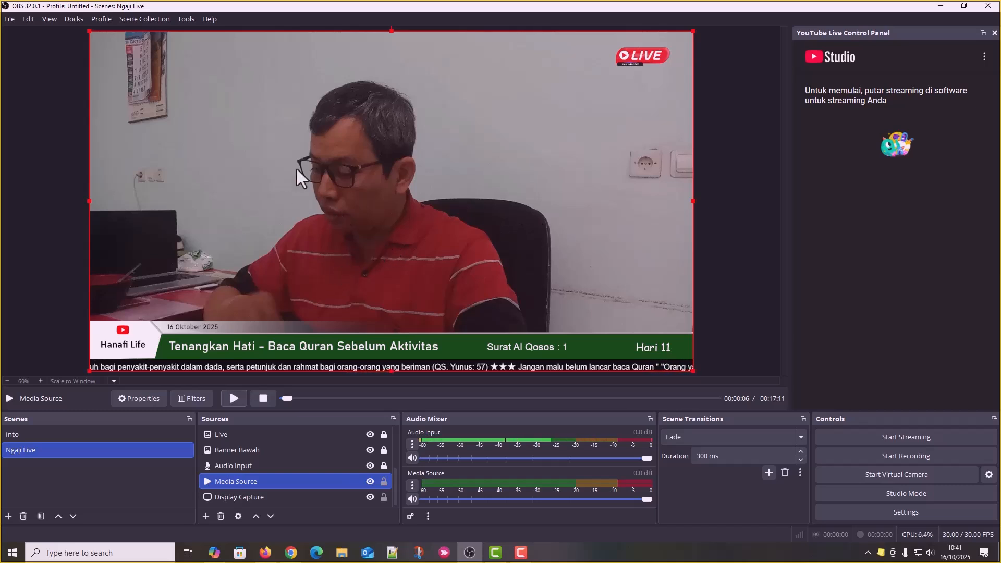
click(143, 19)
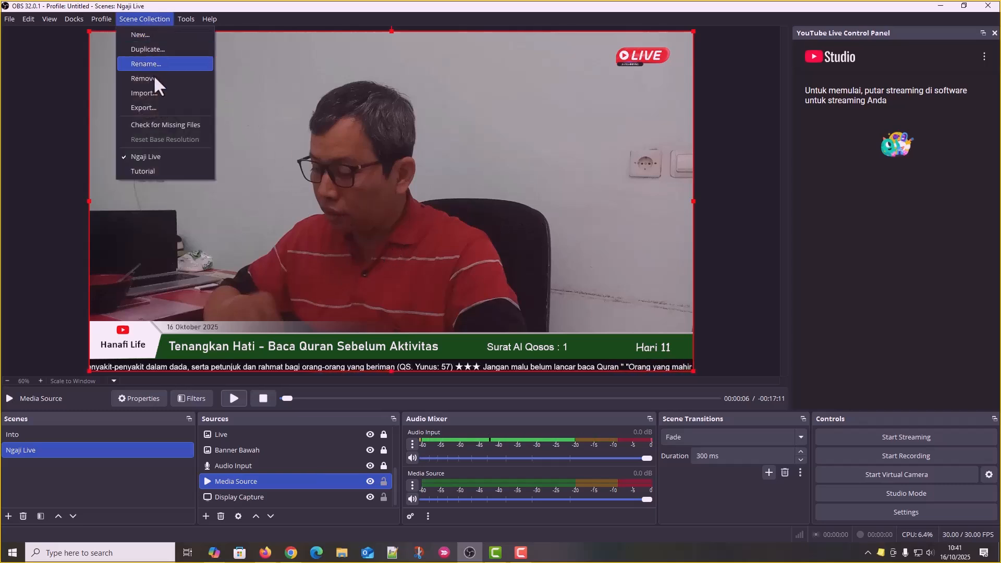
click(143, 171)
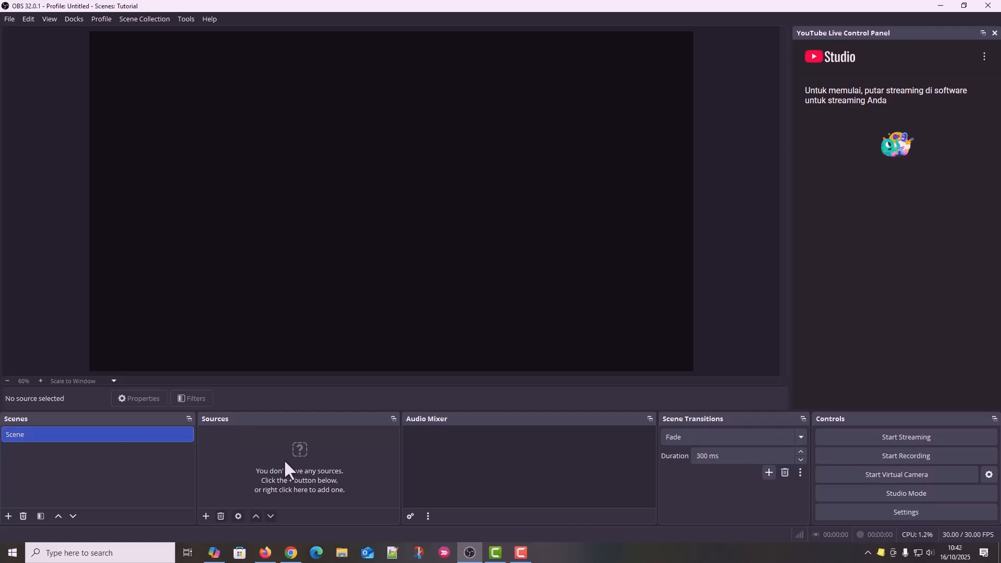
Reload the Ngaji Live scene collection, examine the Into scene's Video Judul source, and return to the Ngaji Live scene.
click(148, 24)
click(142, 156)
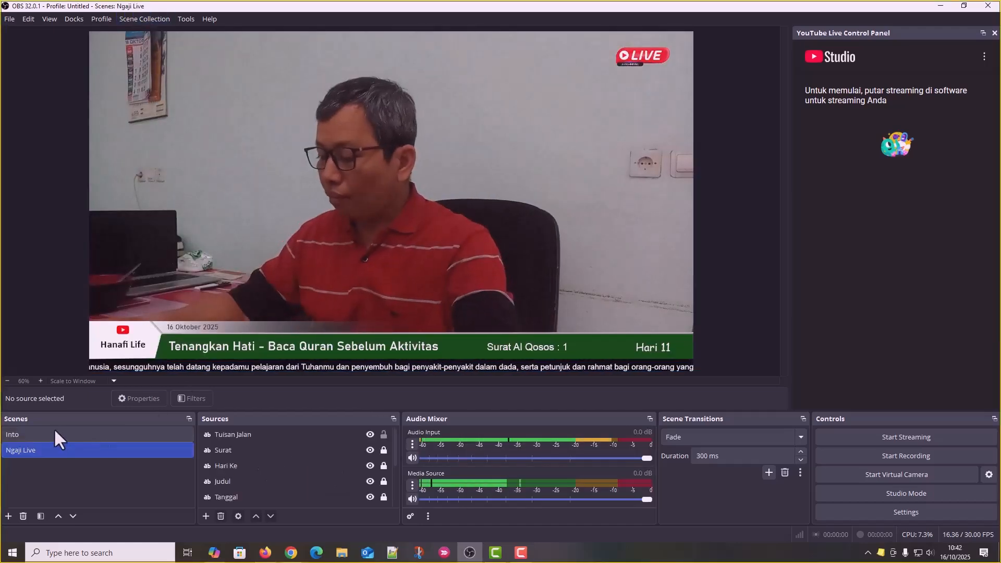
click(53, 434)
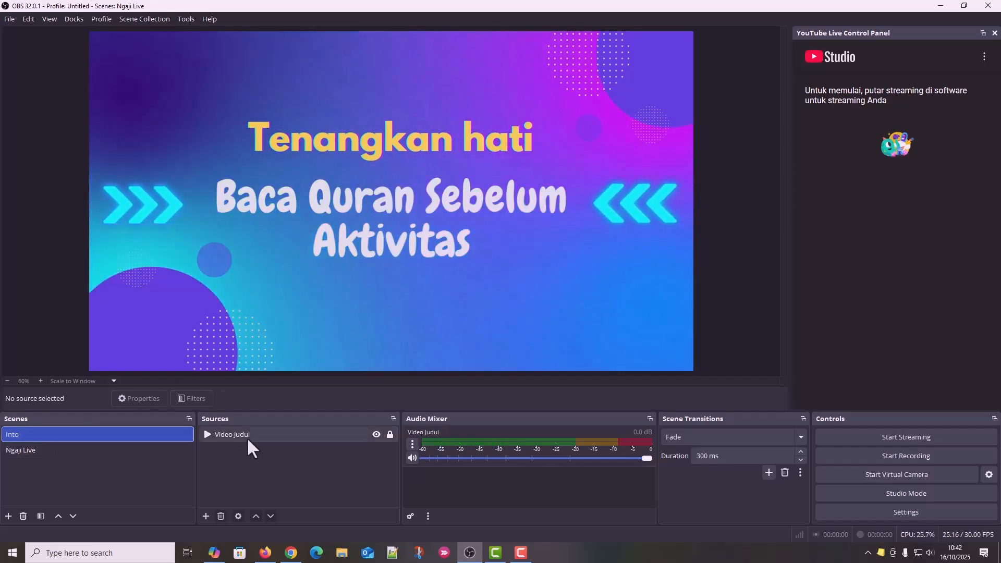
click(246, 436)
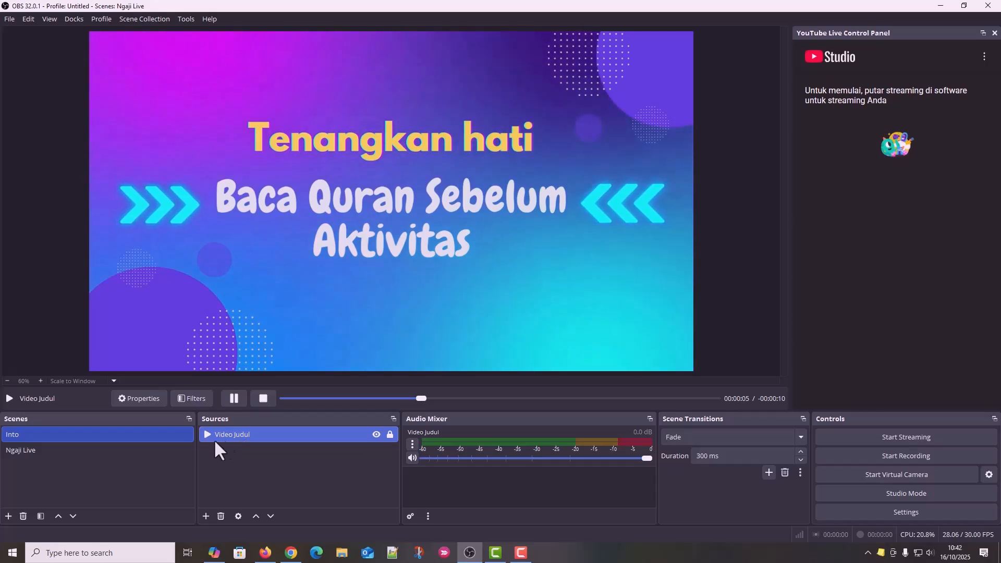
click(79, 453)
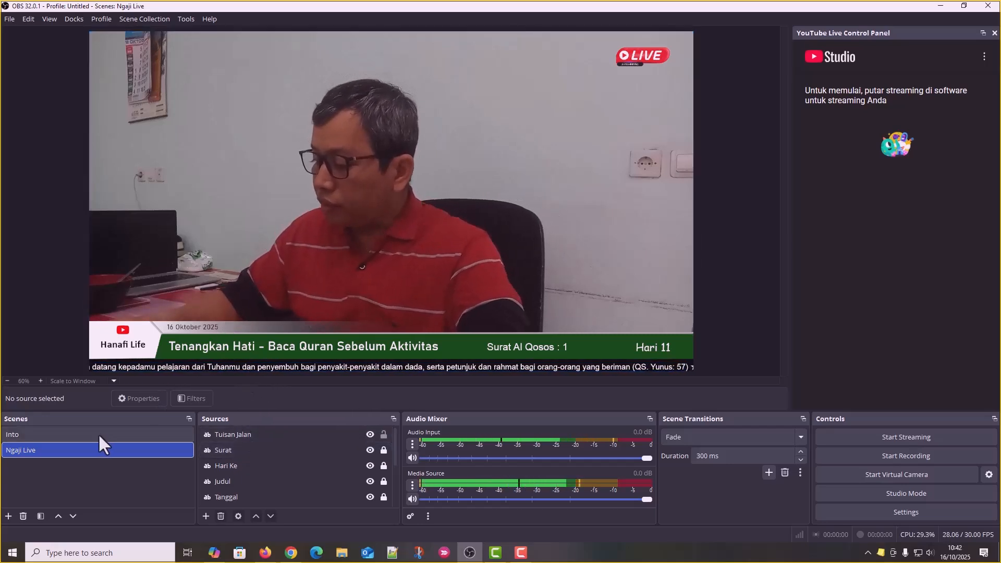
Pause the video playing in the Ngaji Live scene and make Tutorial the active scene collection.
click(241, 295)
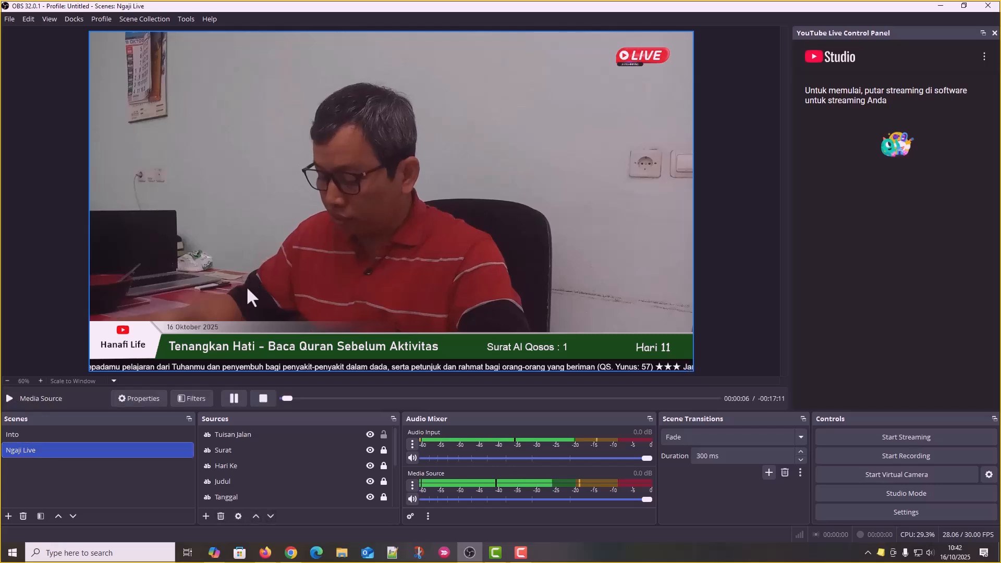
click(229, 397)
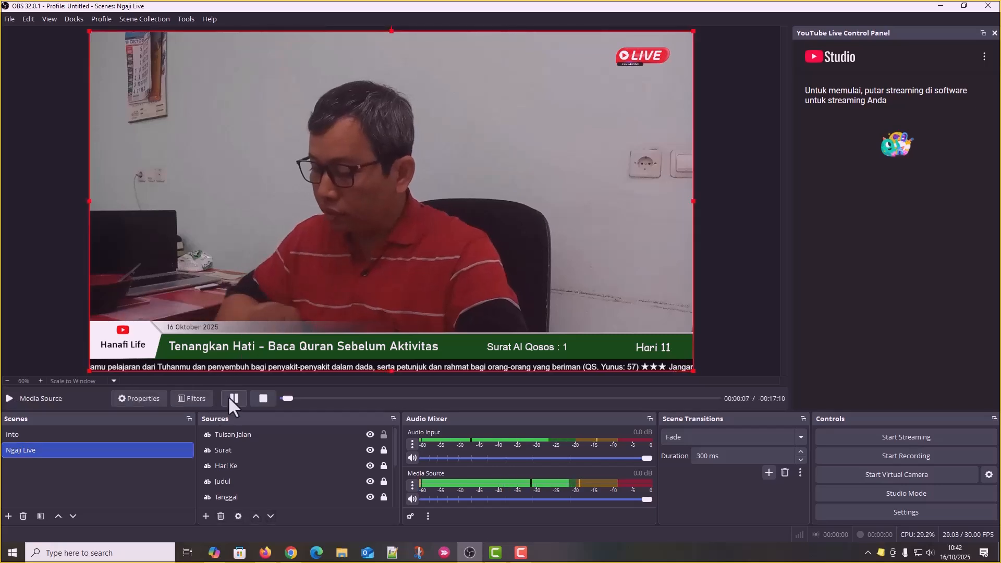
click(148, 17)
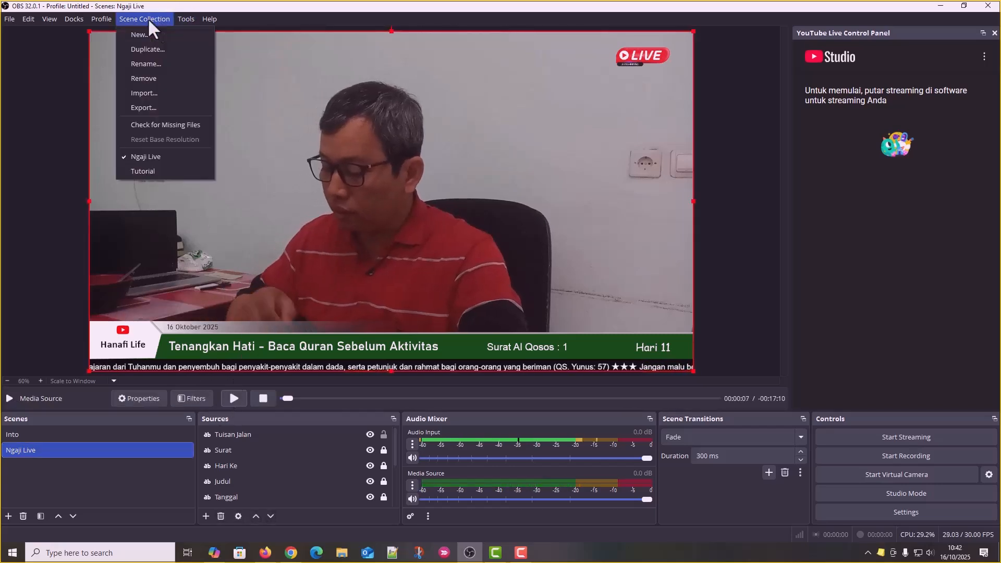
click(130, 172)
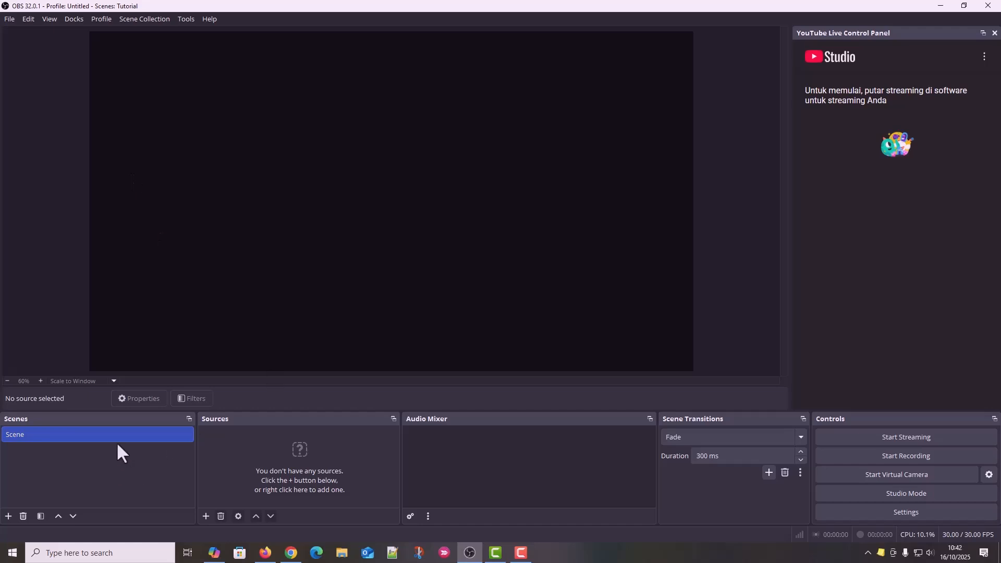
Rename the Tutorial collection's only scene as Into.
right_click(101, 438)
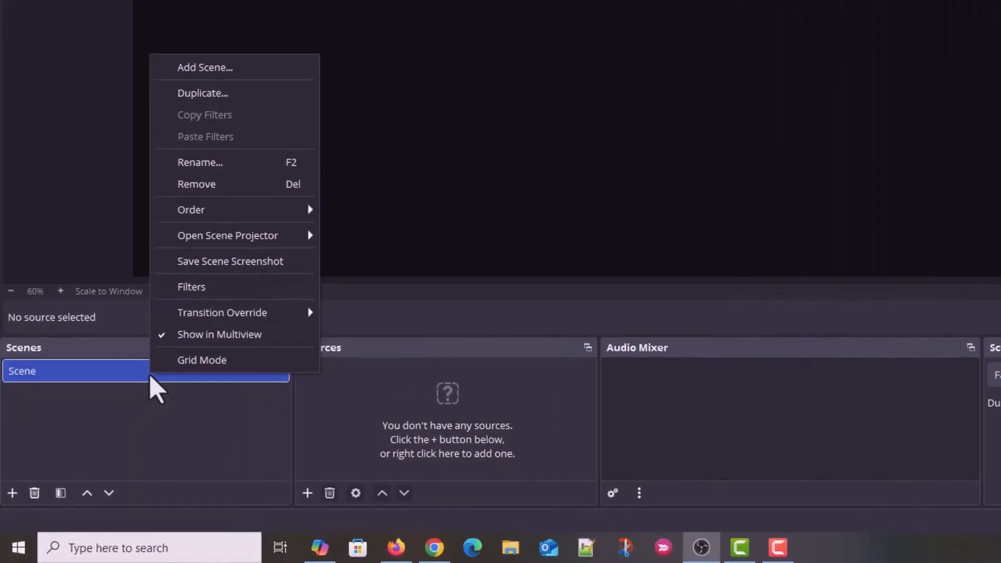
click(237, 166)
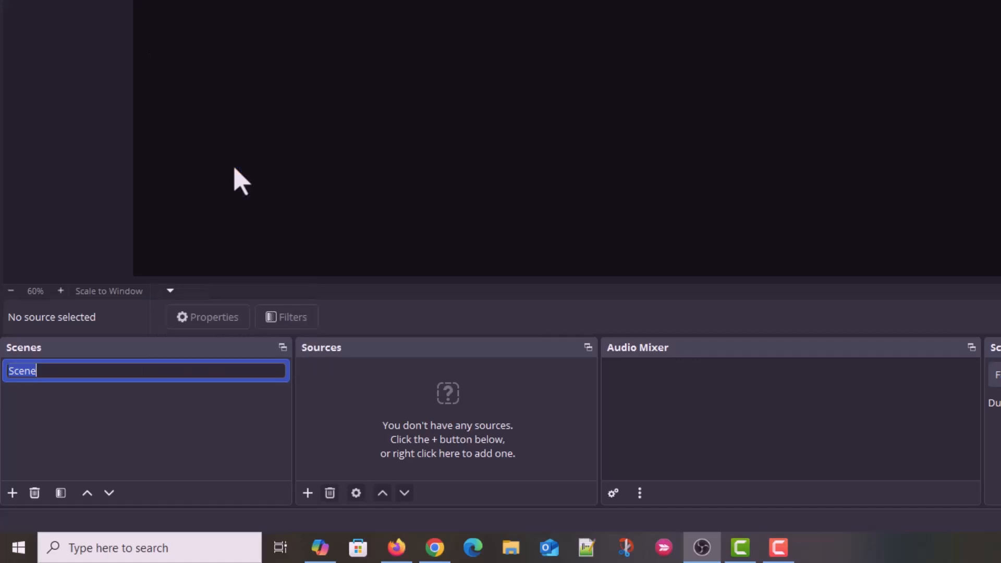
text(Into)
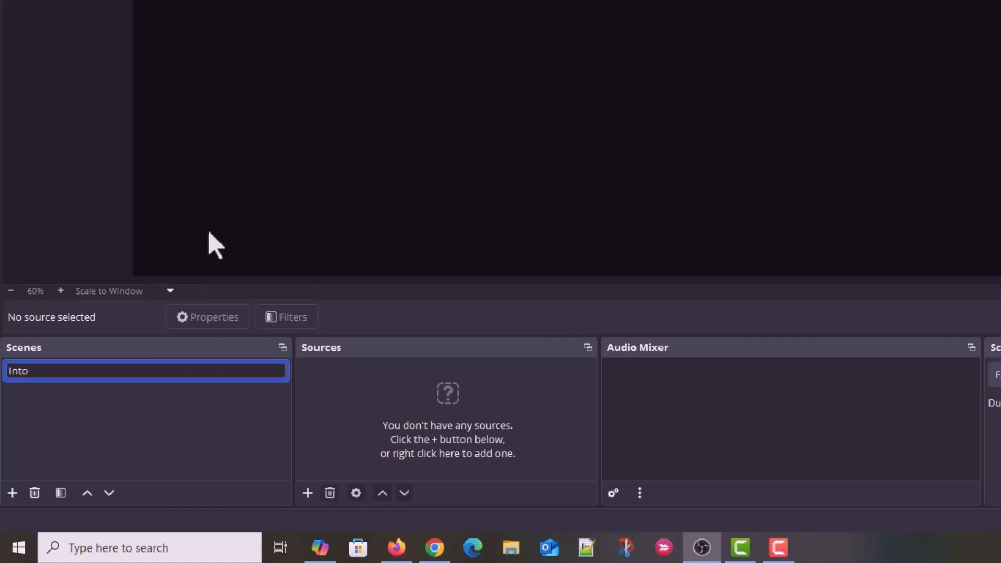
key(Return)
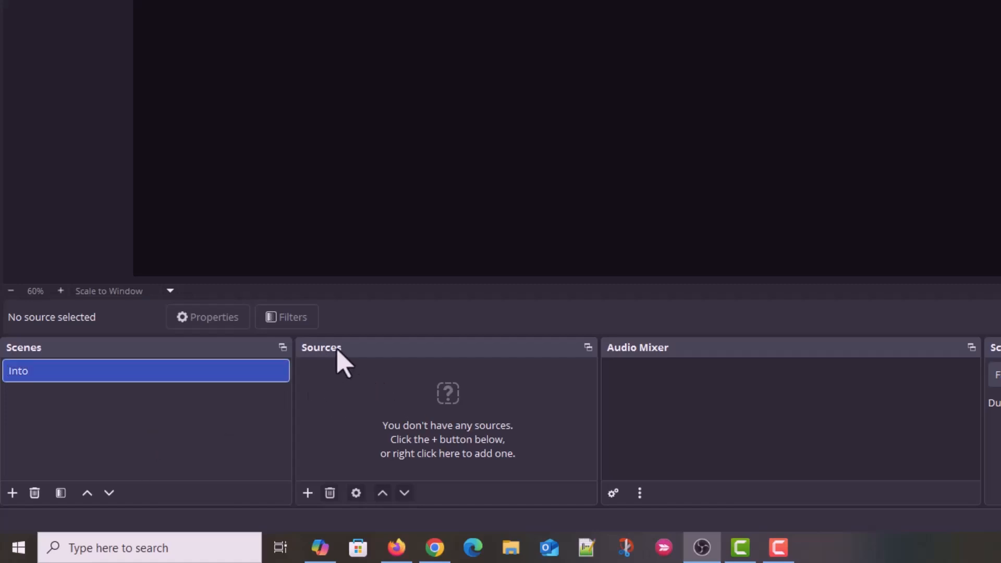
Add a new Media Source to the Into scene using the local video file Intro Hanafi Live Quran.
click(308, 495)
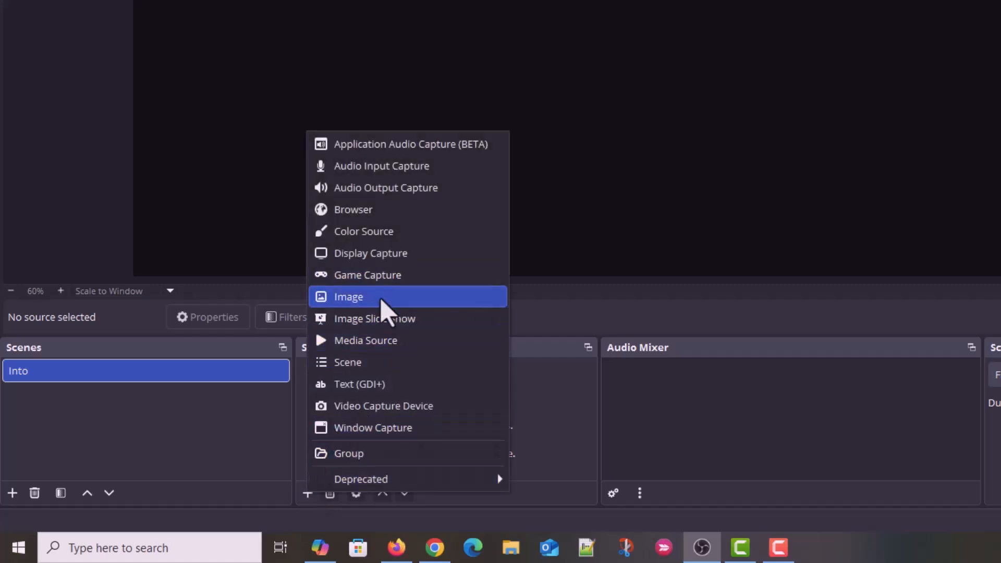
click(391, 342)
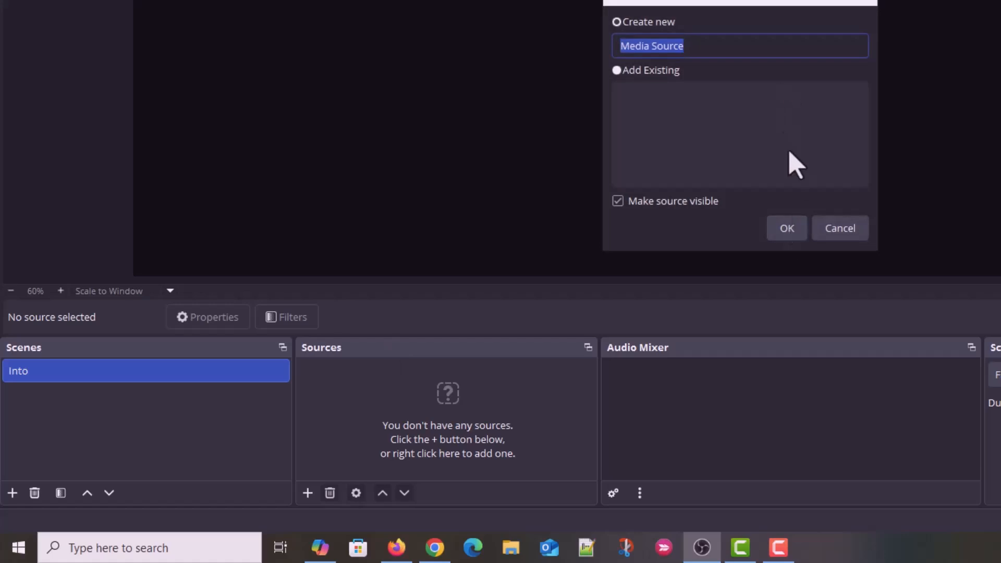
click(786, 227)
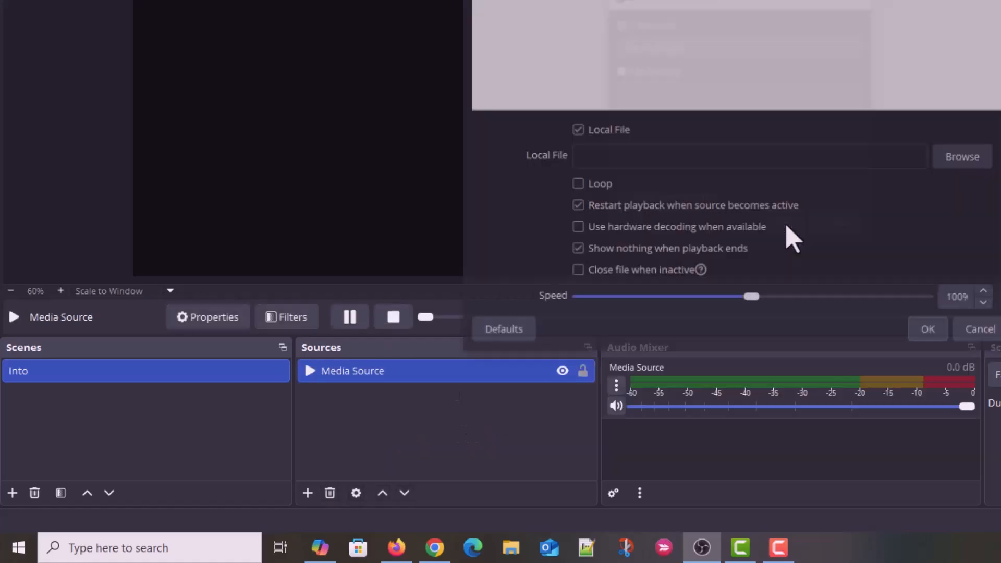
click(965, 158)
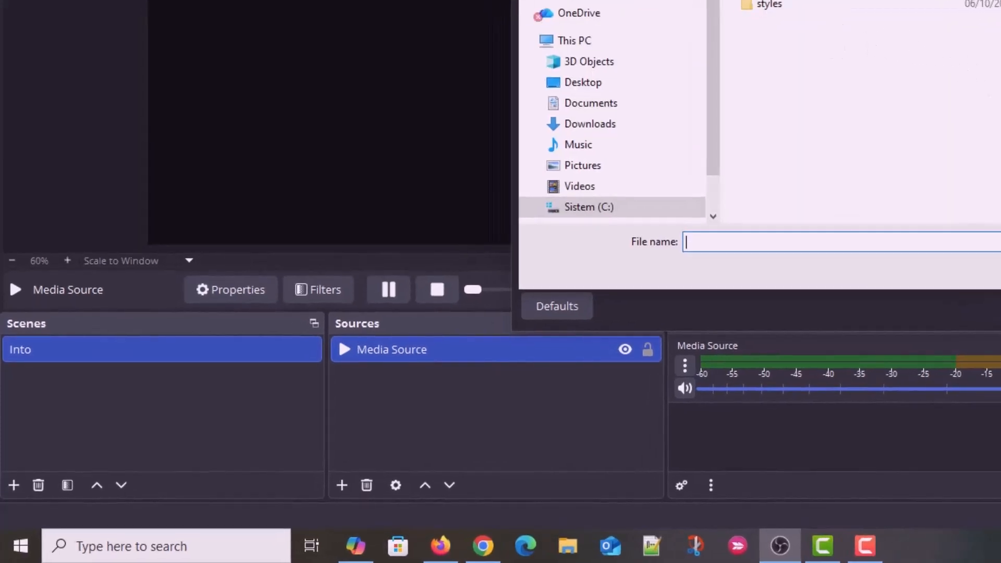
click(599, 2)
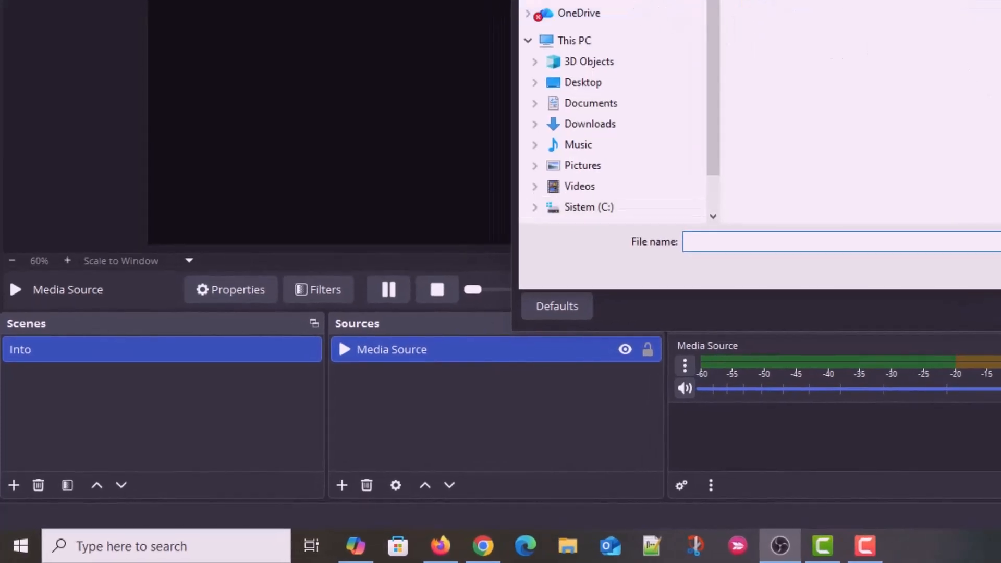
click(1000, 3)
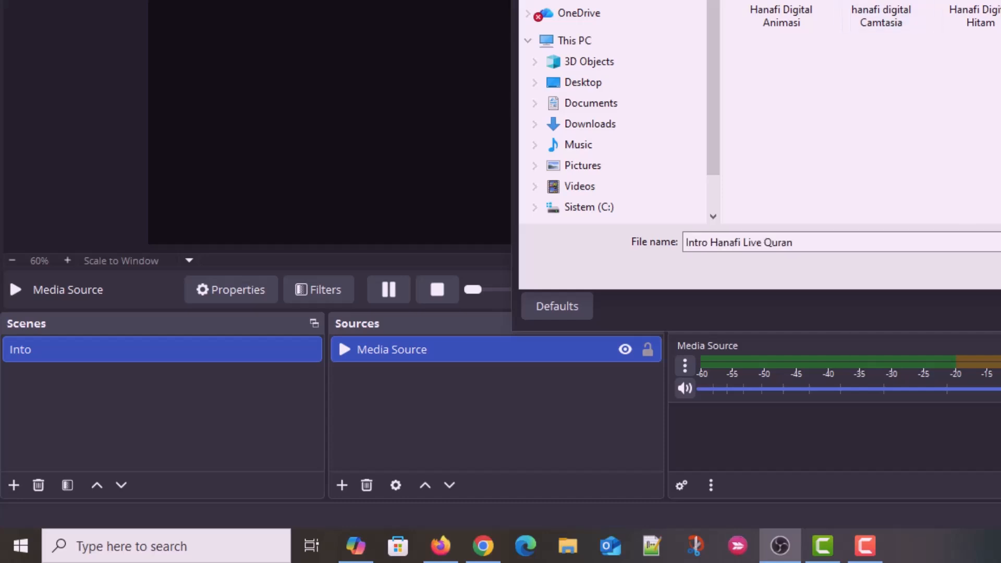
key(Return)
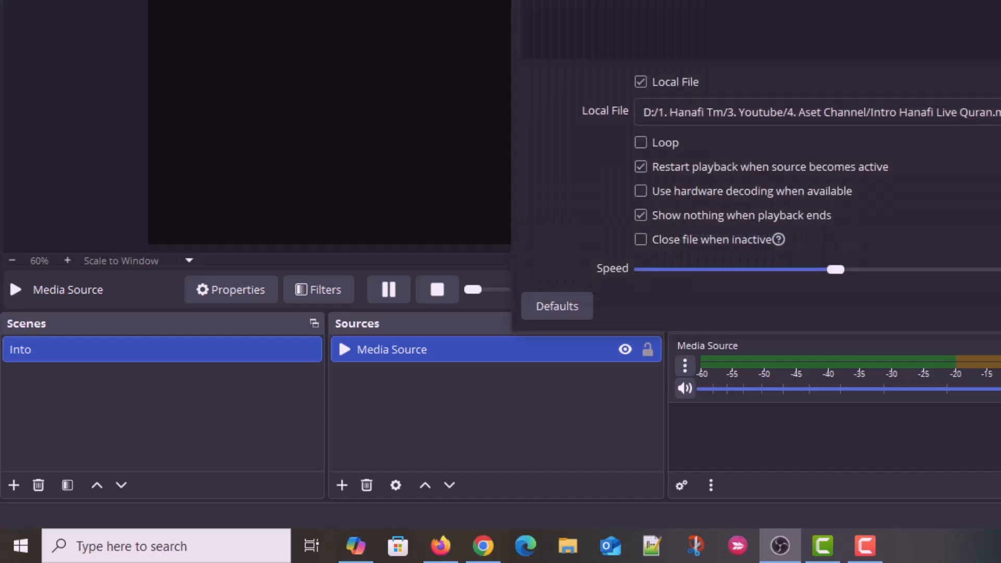
click(1000, 306)
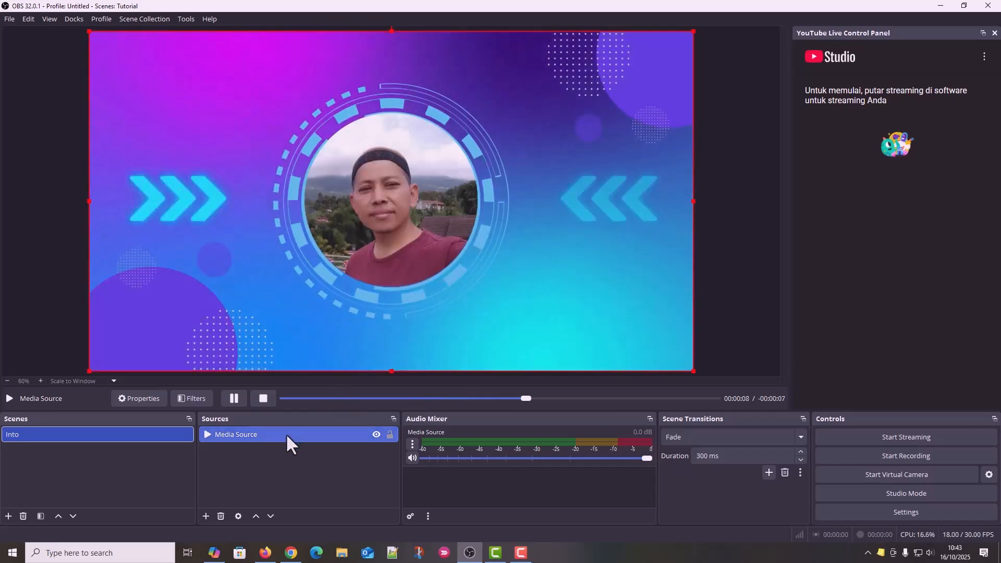
Enable Loop in the properties of the Into scene's Media Source.
right_click(291, 434)
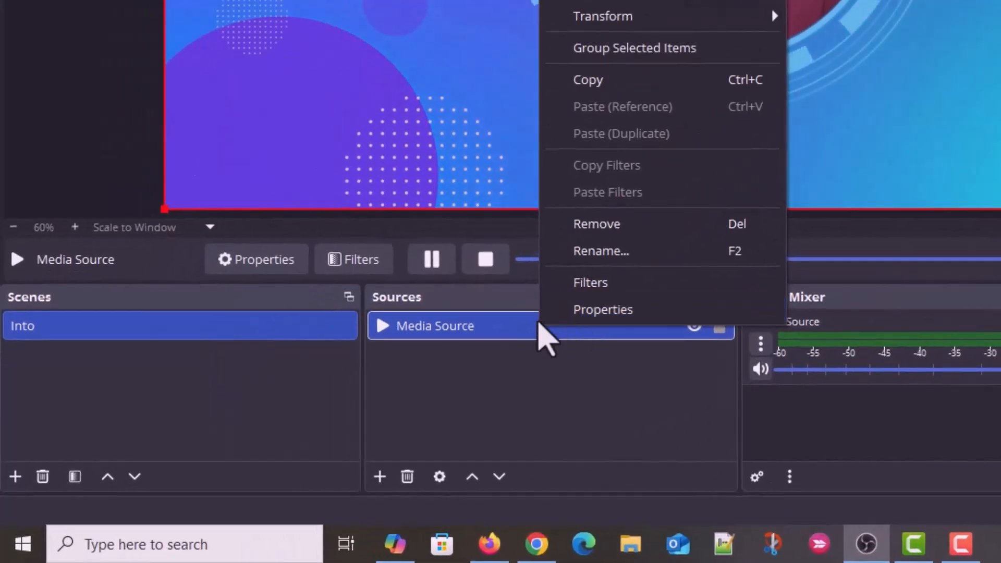
click(574, 312)
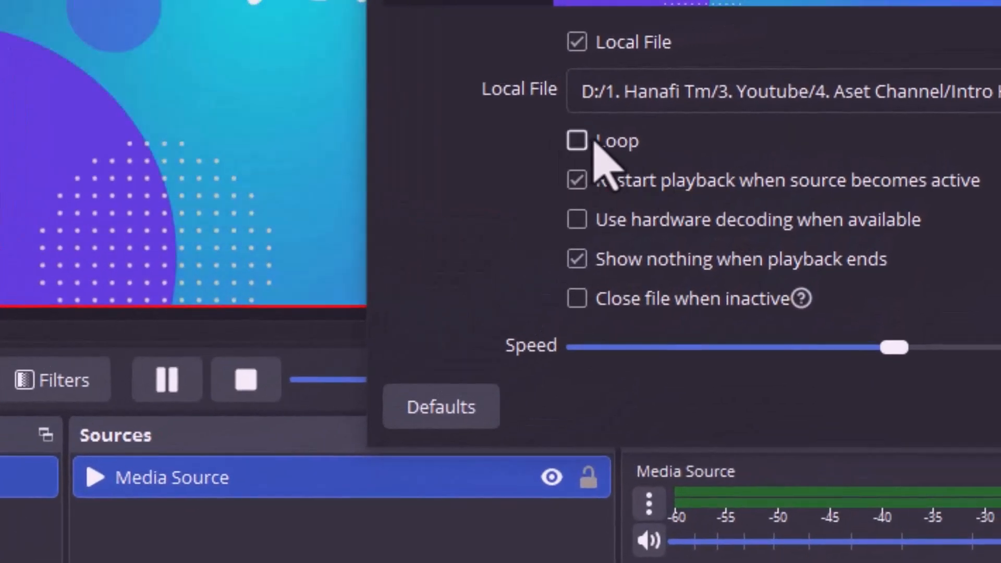
click(576, 141)
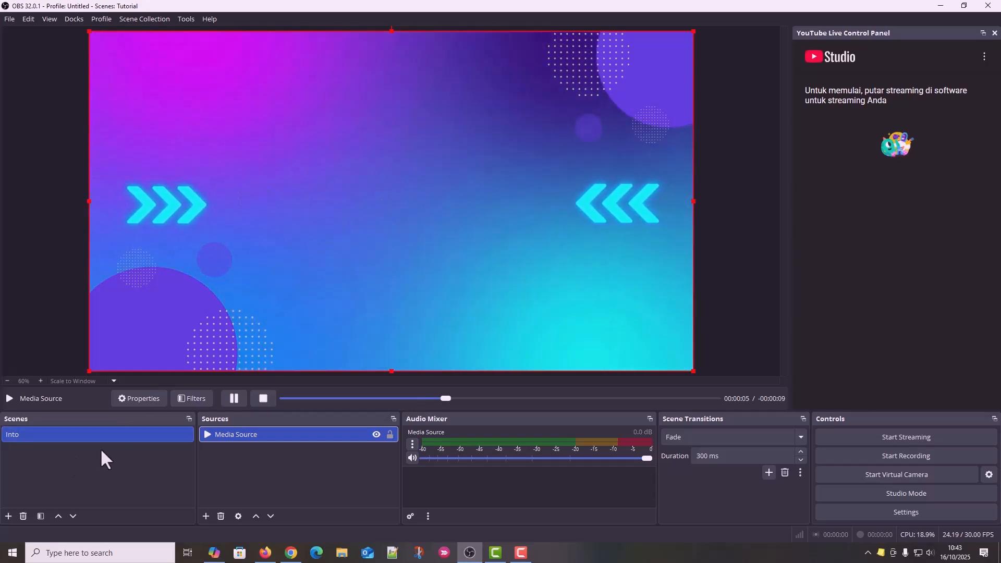
Pause the intro video and add a new scene named Ngaji Live.
click(235, 398)
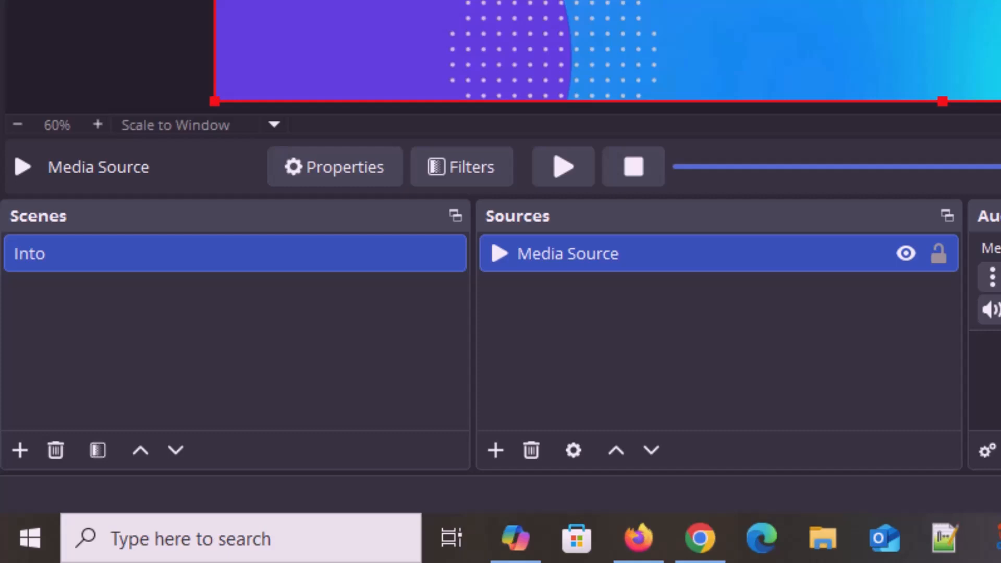
text(Ngaji Live)
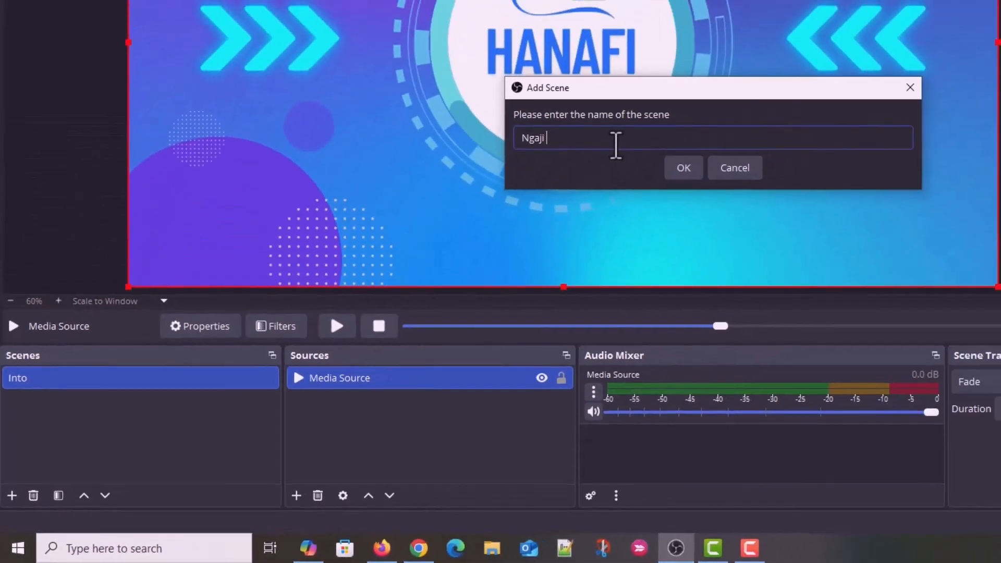
click(685, 169)
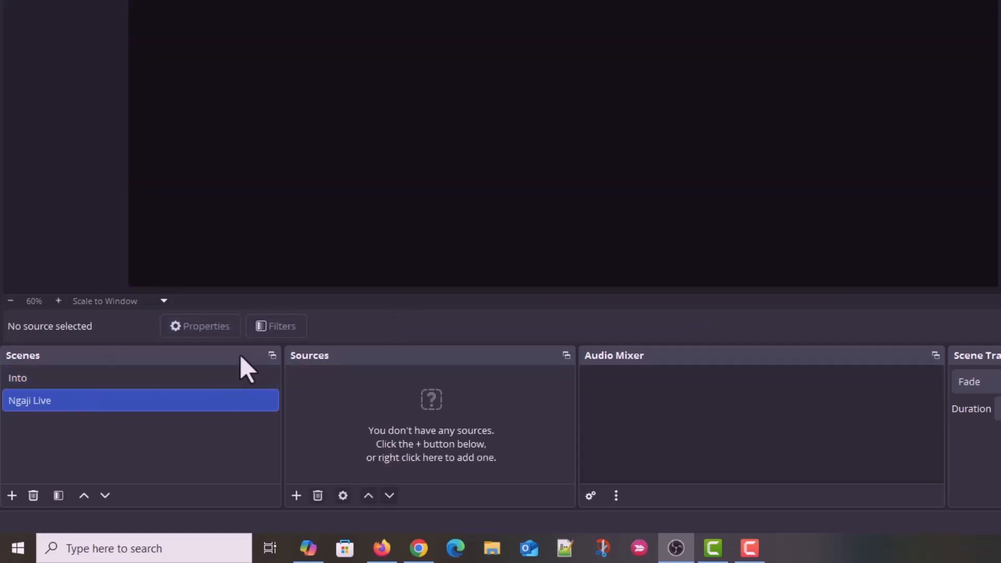
Add a new Image source named Banner to the Ngaji Live scene.
click(296, 501)
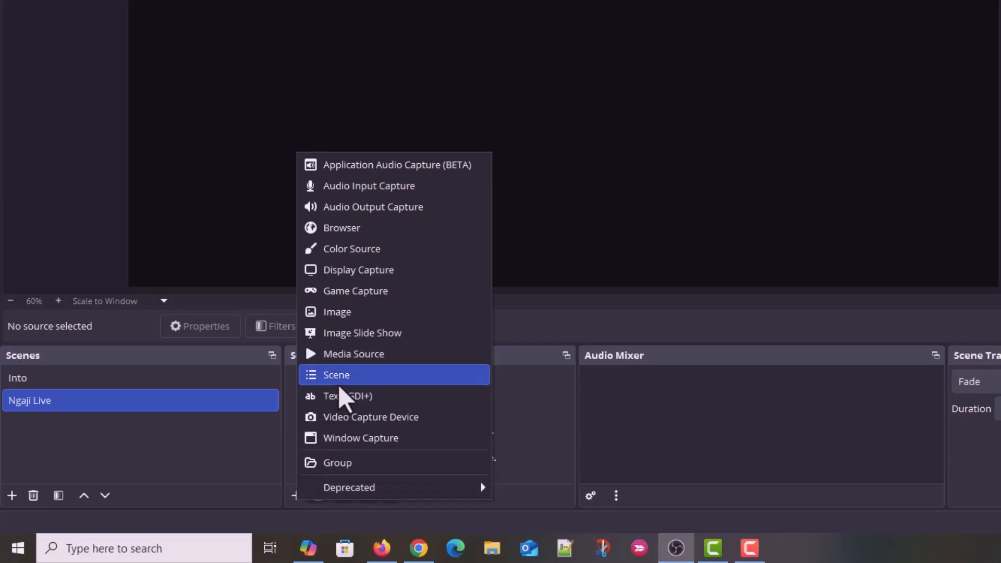
click(293, 501)
click(295, 500)
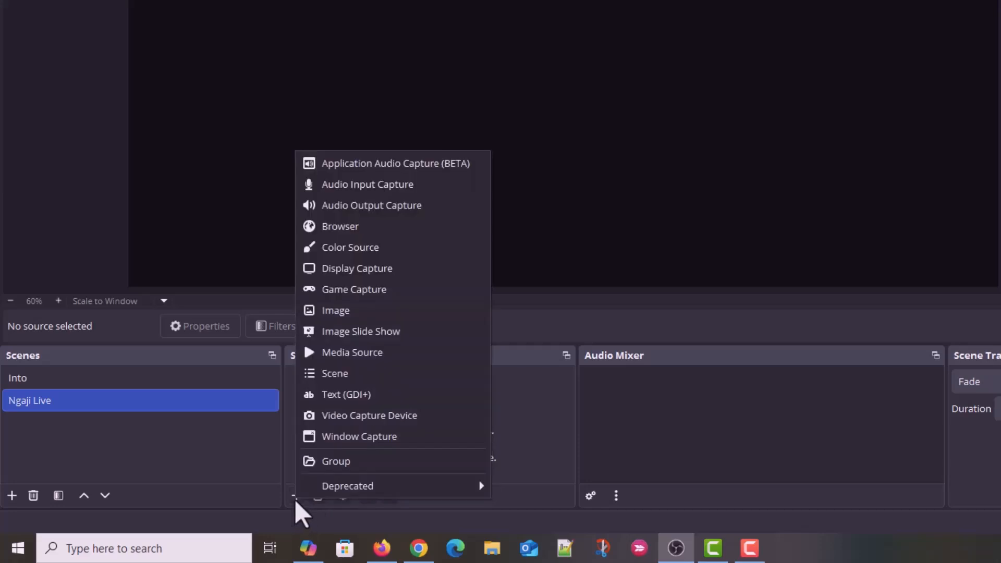
click(387, 312)
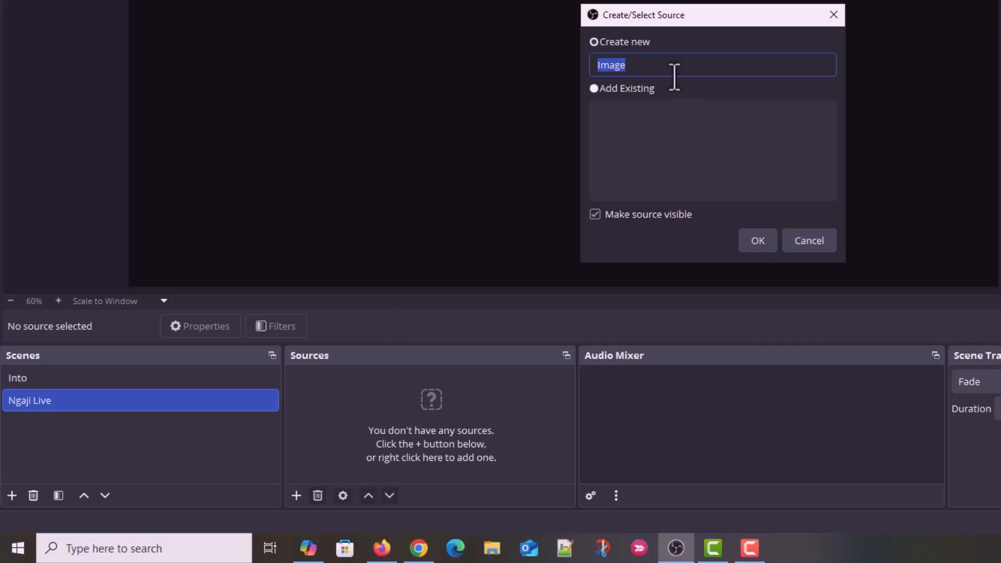
text(Banner)
click(757, 236)
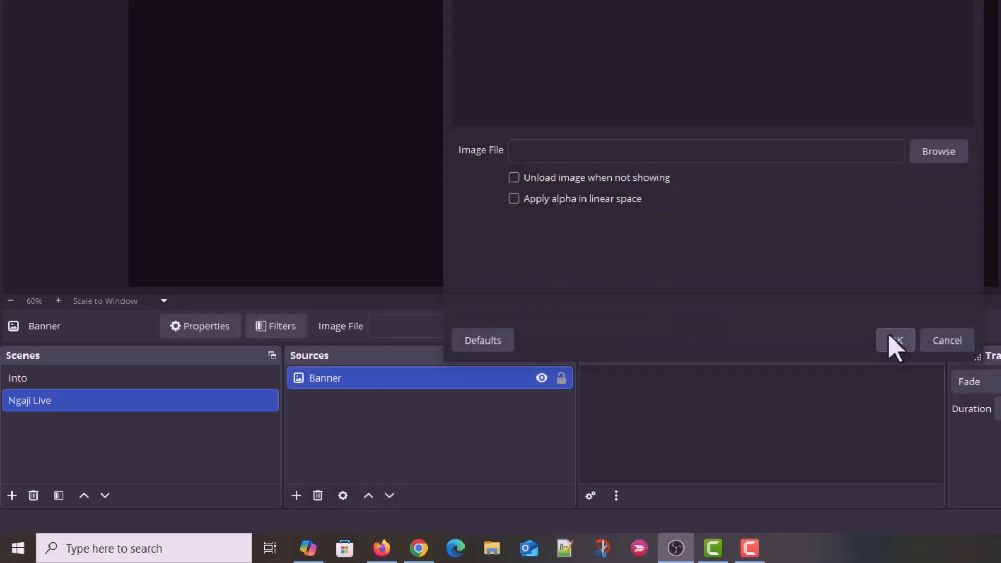
Load the Full HD Runing Teks image from the 4. Aset Channel folder into the Banner source.
click(943, 152)
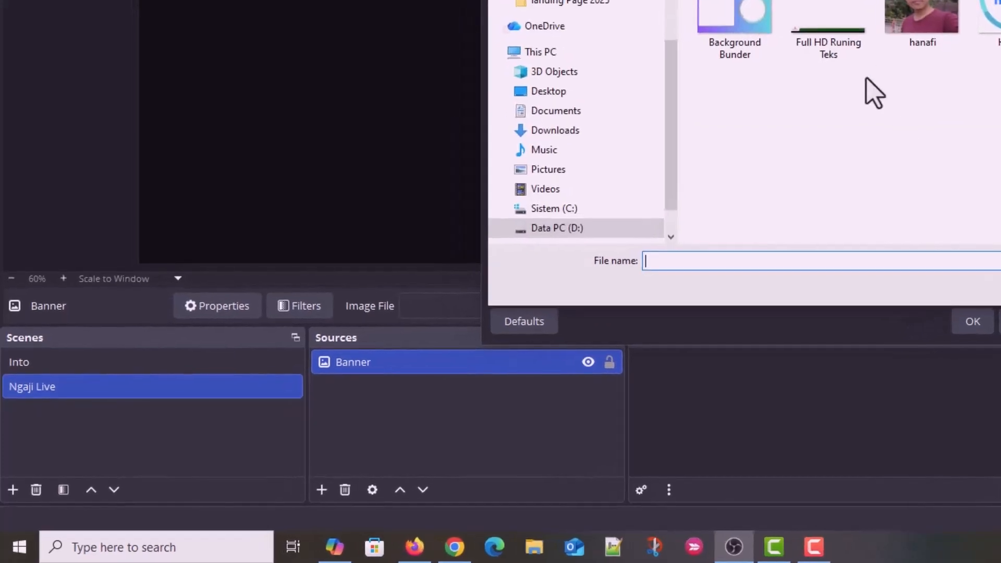
click(840, 46)
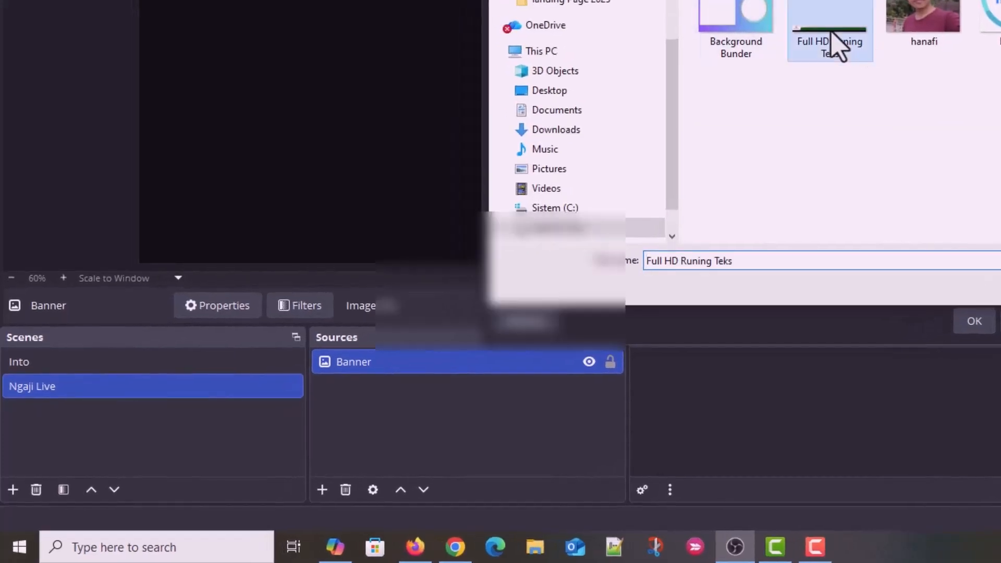
click(999, 286)
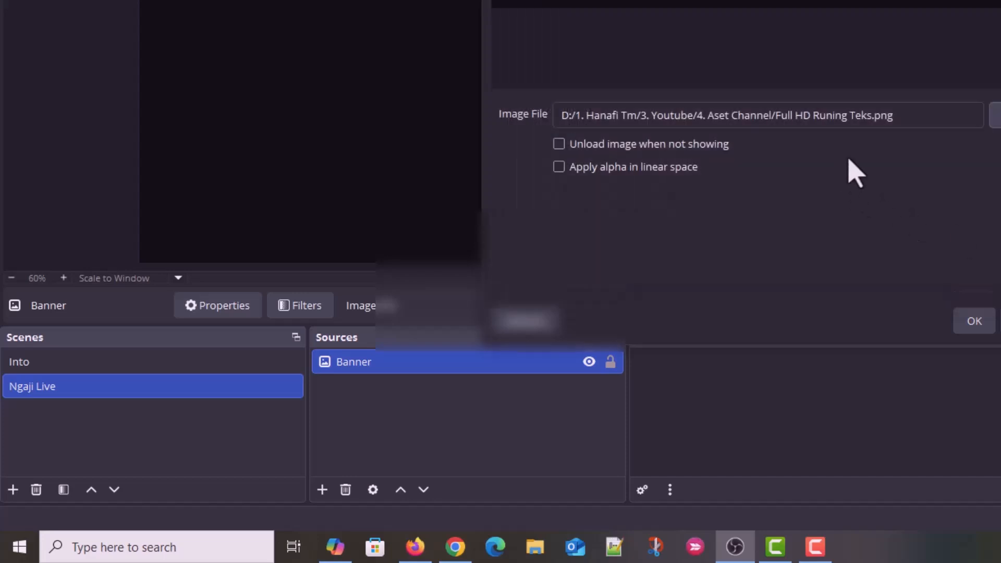
click(975, 321)
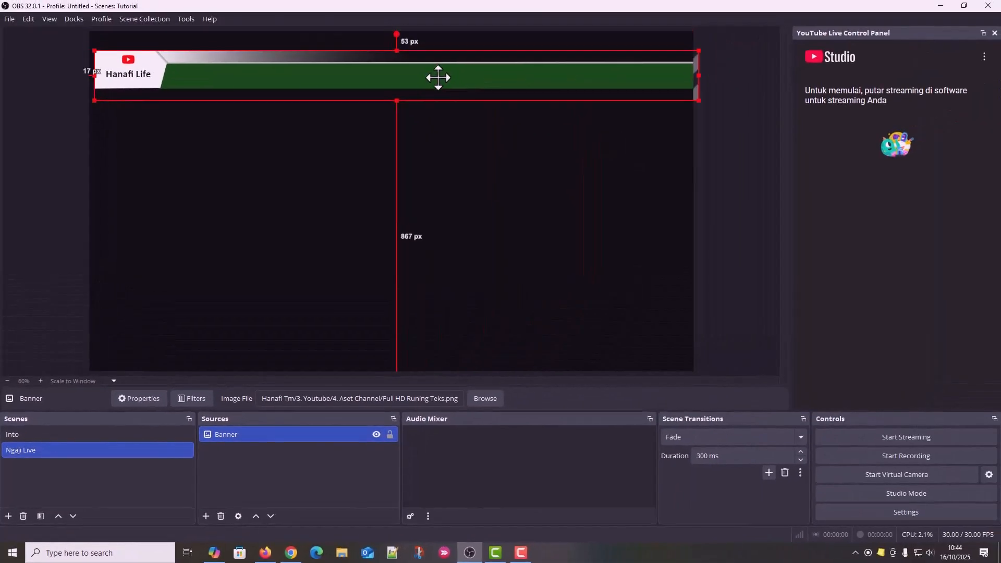
Move the banner to the lower edge of the canvas and lock the Banner source.
drag(438, 78, 437, 345)
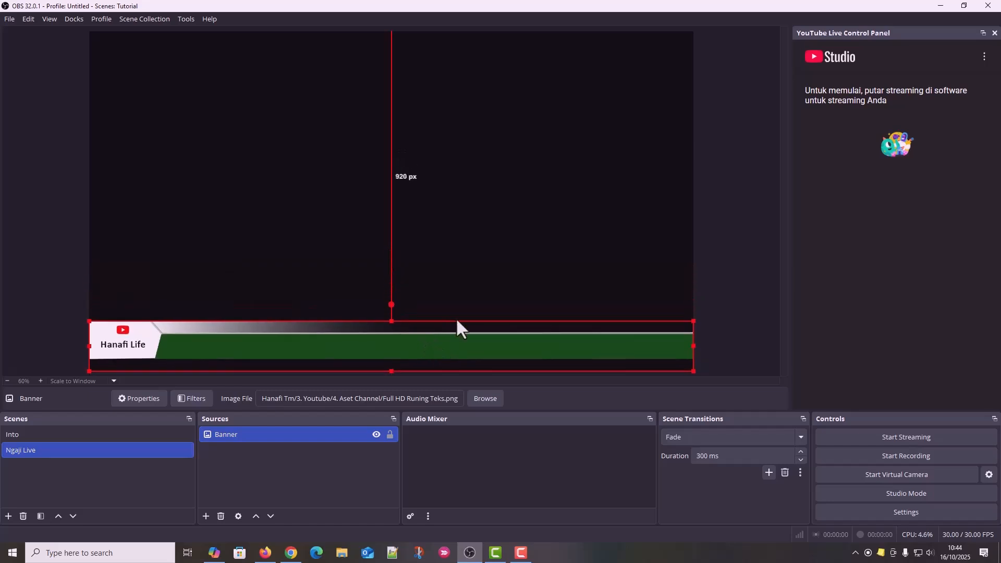
click(390, 435)
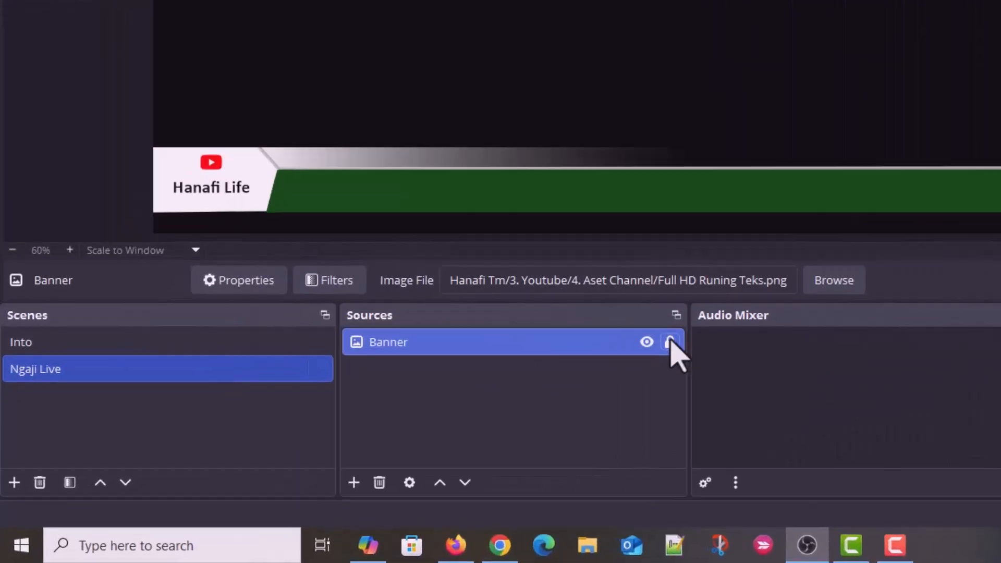
click(390, 434)
drag(916, 39, 859, 87)
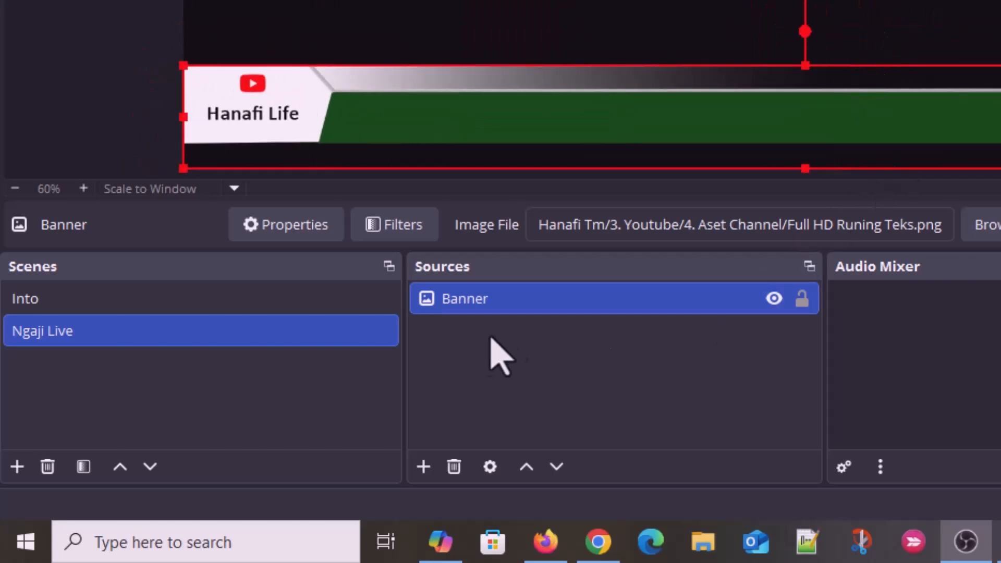
click(802, 299)
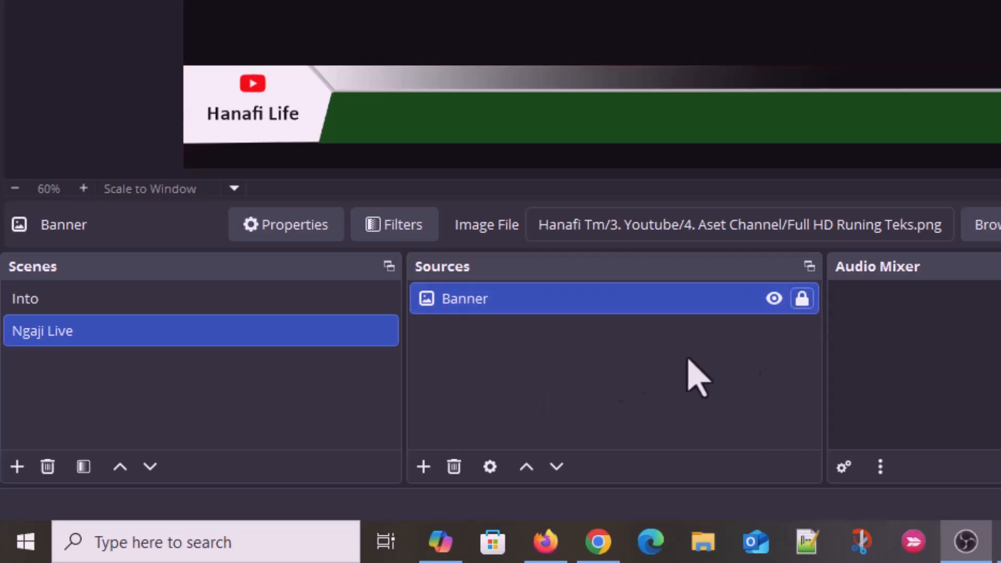
Add a new Image source named Live to the Ngaji Live scene.
click(423, 467)
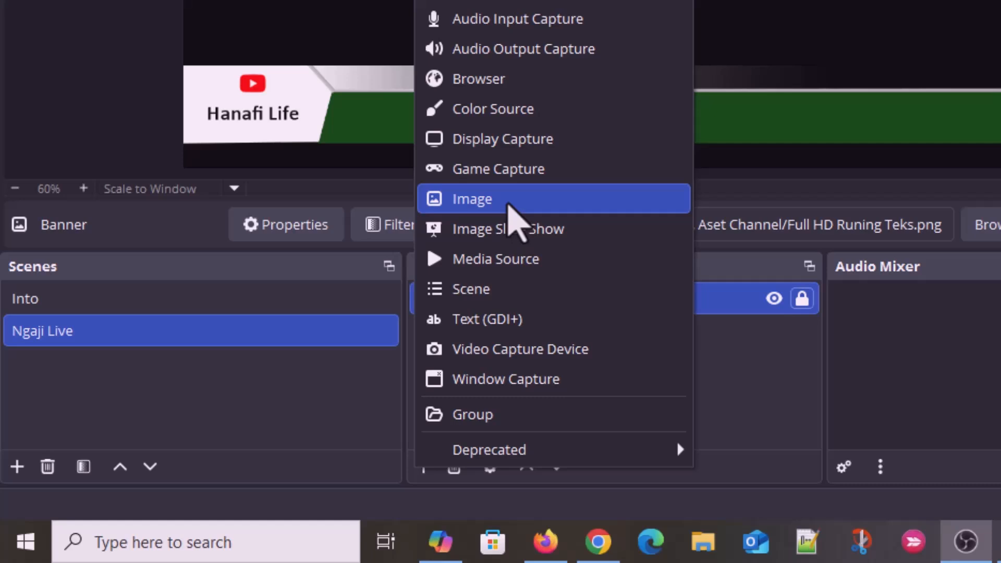
click(507, 205)
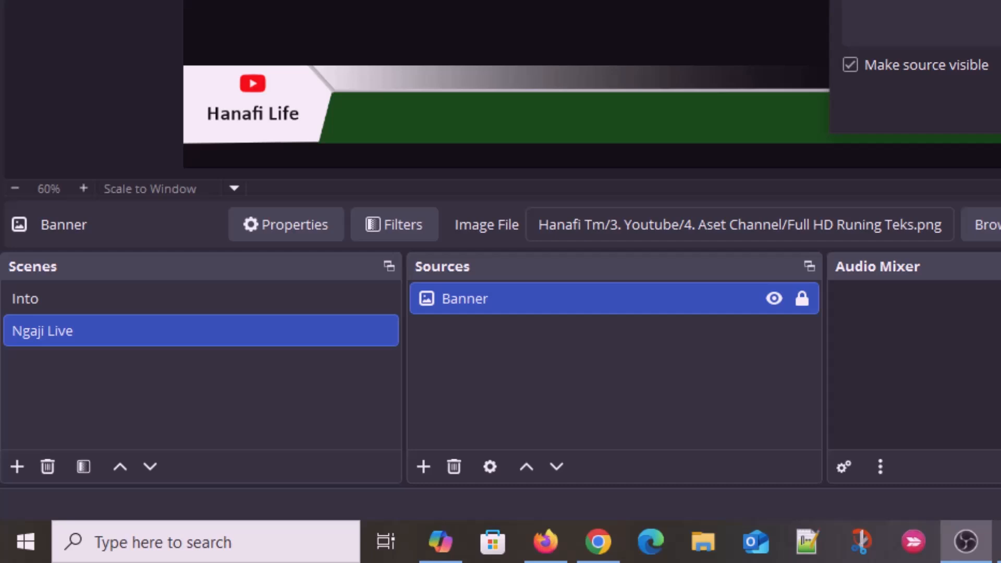
key(Return)
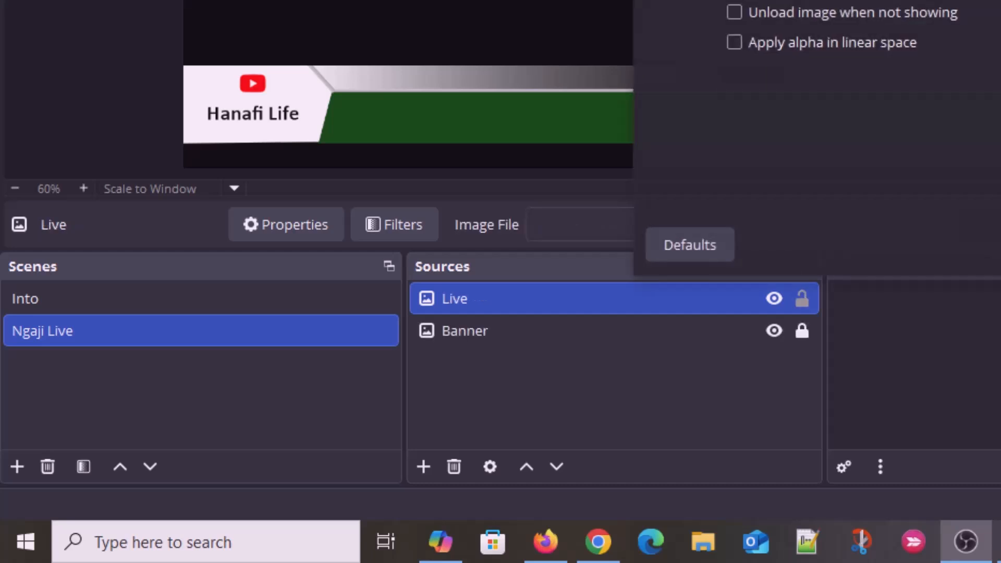
Load live.png from the Gambar folder inside 5. Aset Video as the Live source's image.
click(997, 14)
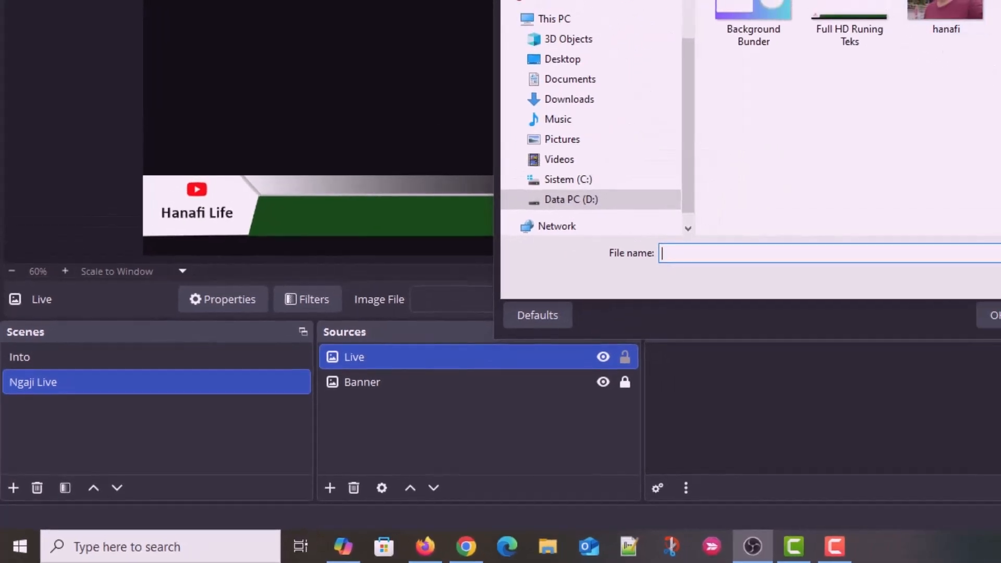
click(782, 0)
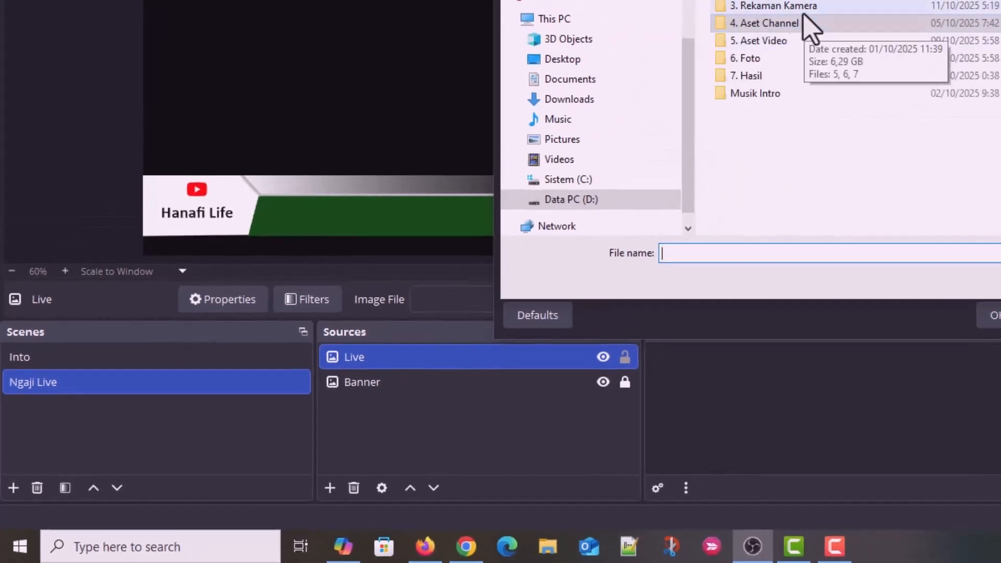
double_click(787, 39)
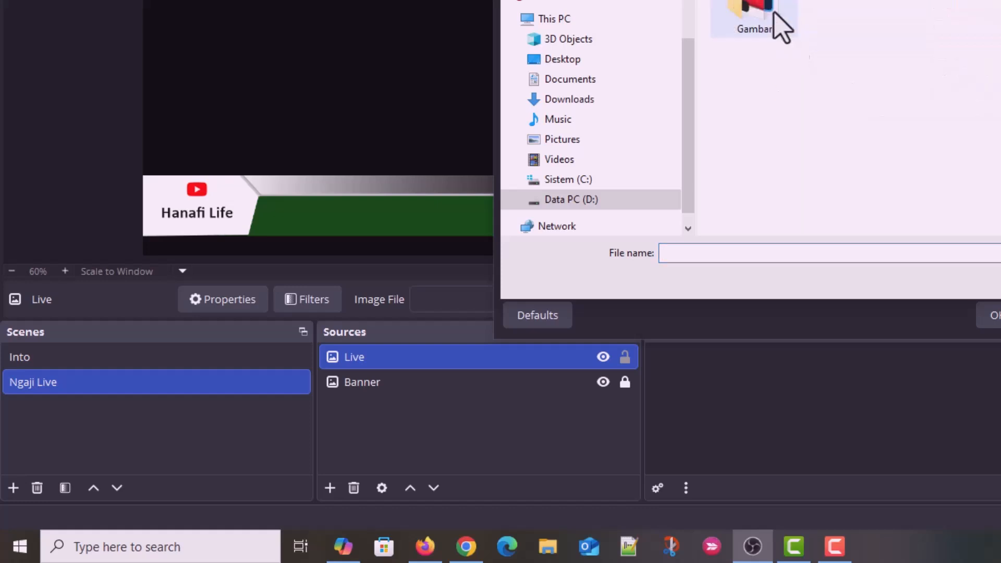
double_click(756, 13)
click(936, 26)
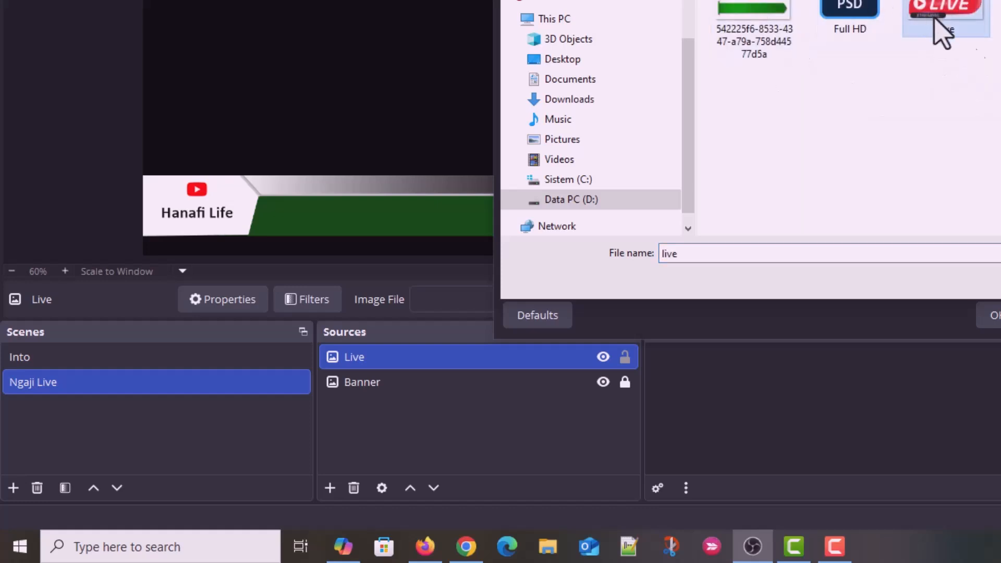
click(1000, 281)
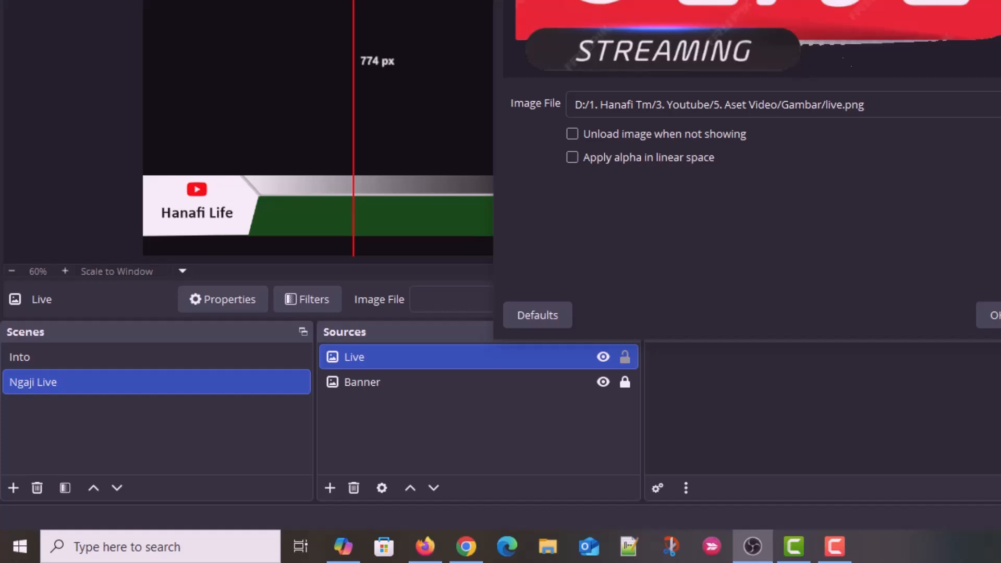
click(999, 319)
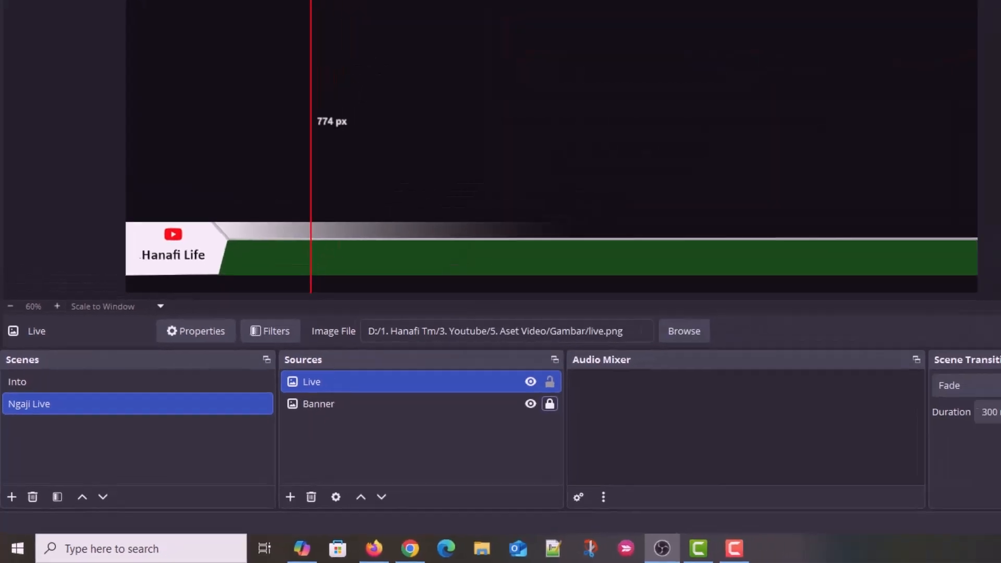
Shrink the Live logo, place it about 32 px from the canvas top and 50 px from its right edge, and lock the source.
drag(189, 78, 528, 80)
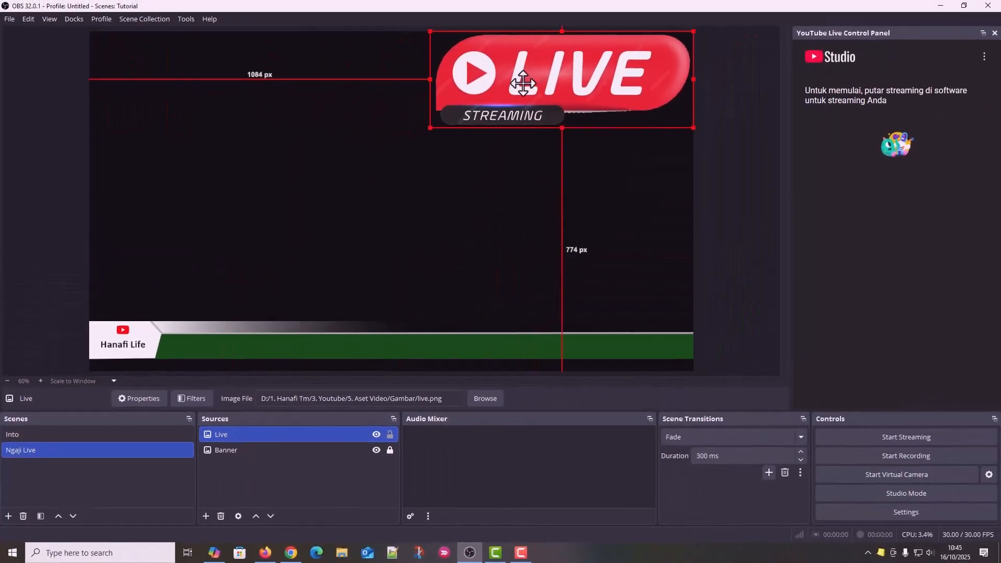
drag(429, 128, 650, 51)
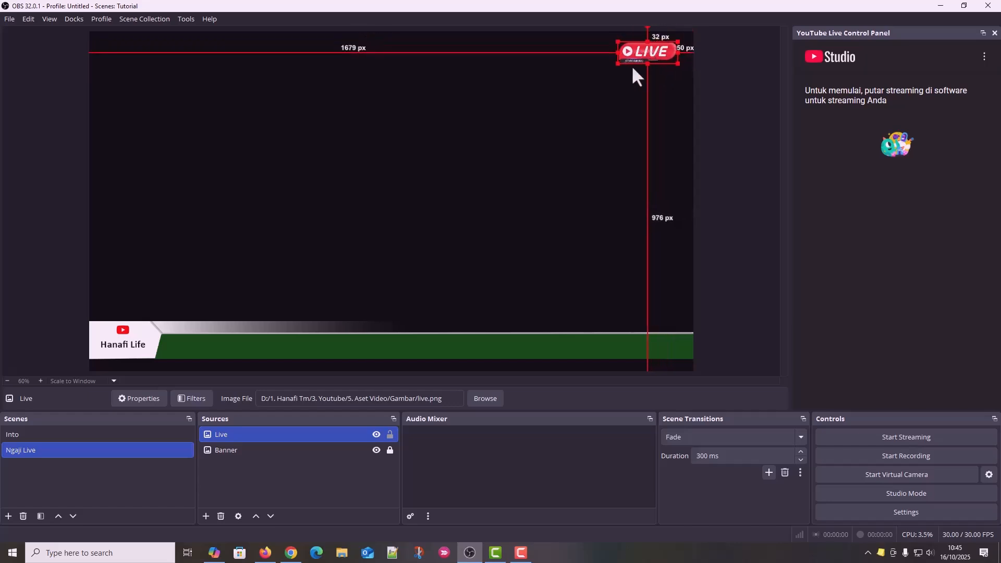
click(520, 159)
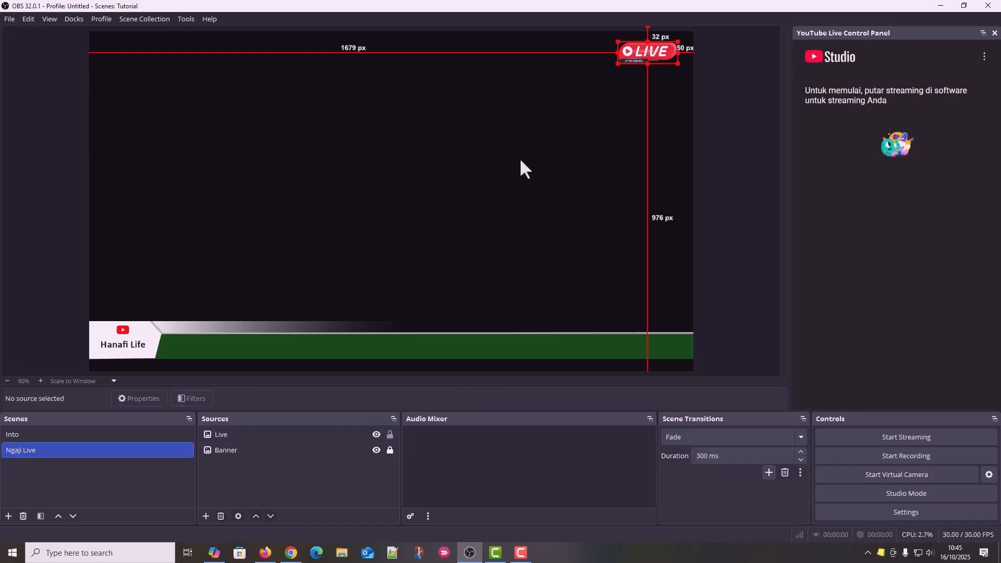
click(639, 50)
click(386, 281)
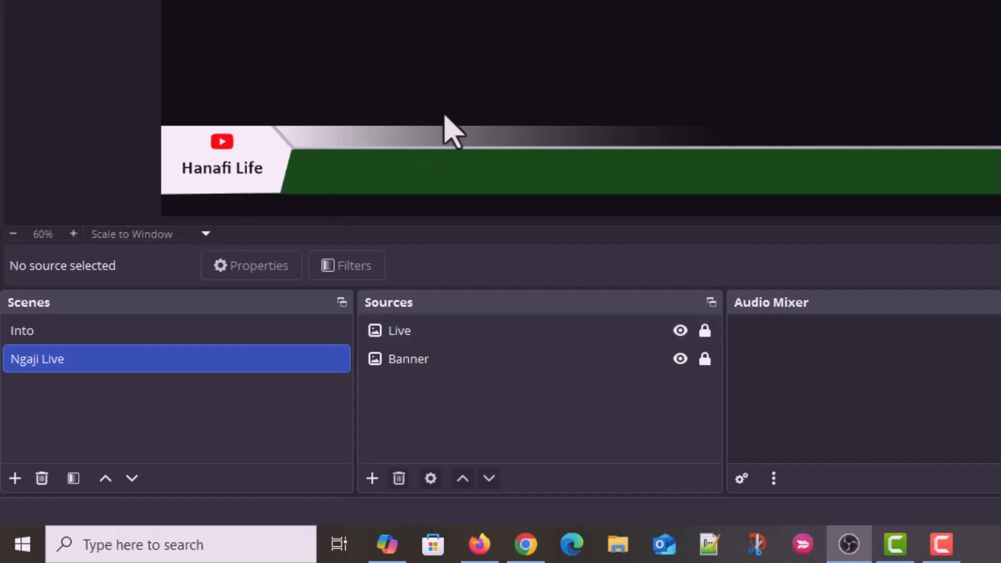
Add a new Text (GDI+) source named Judul to the Ngaji Live scene and start editing its text.
click(373, 479)
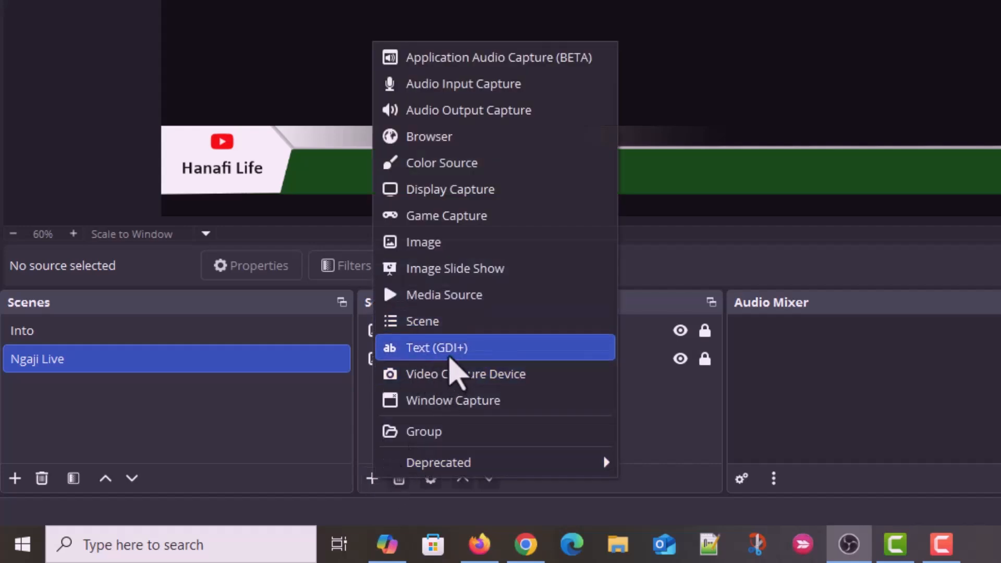
click(423, 349)
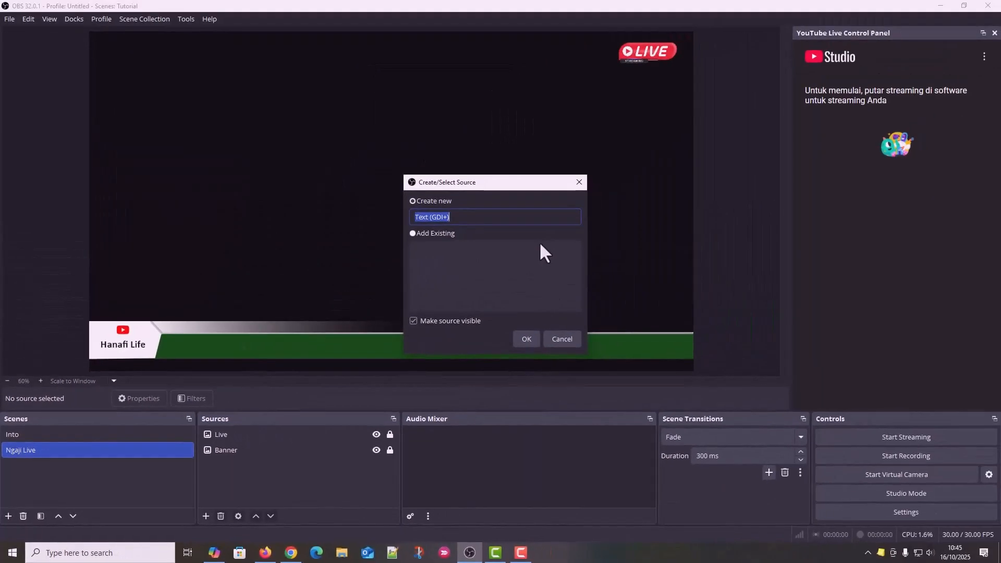
text(Judul)
click(520, 339)
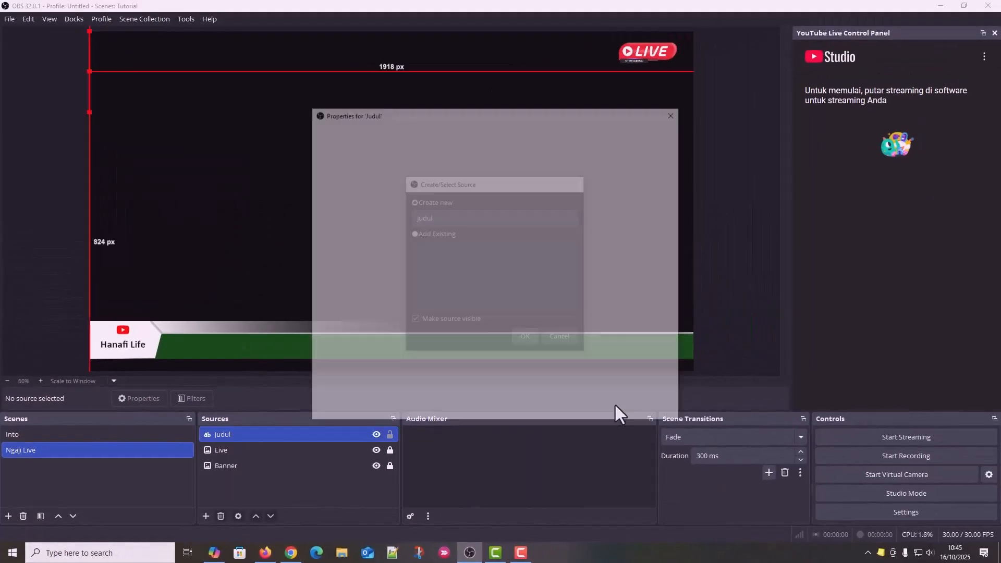
click(456, 334)
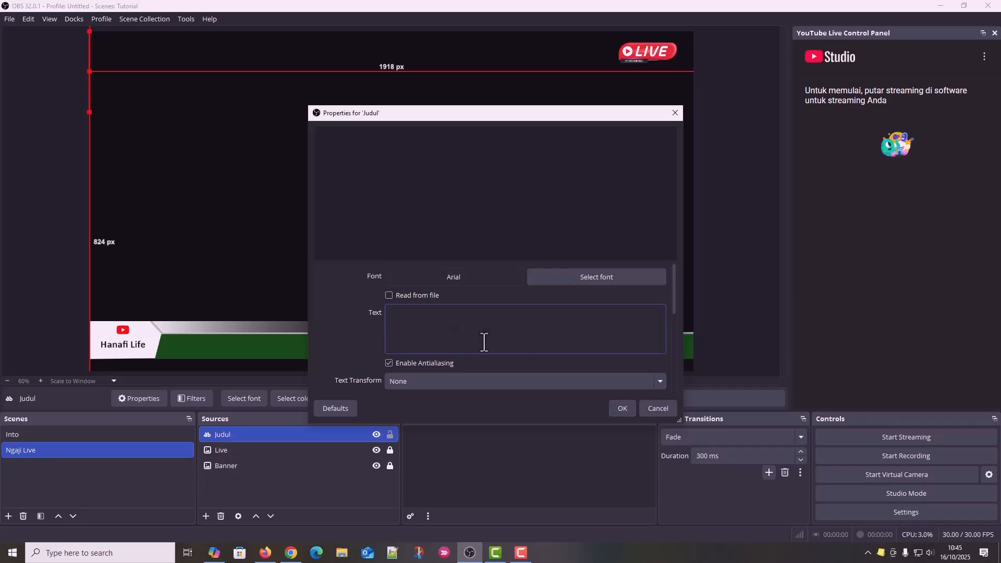
text(Su)
key(BackSpace)
text(Baca)
key(BackSpace)
key(BackSpace)
key(BackSpace)
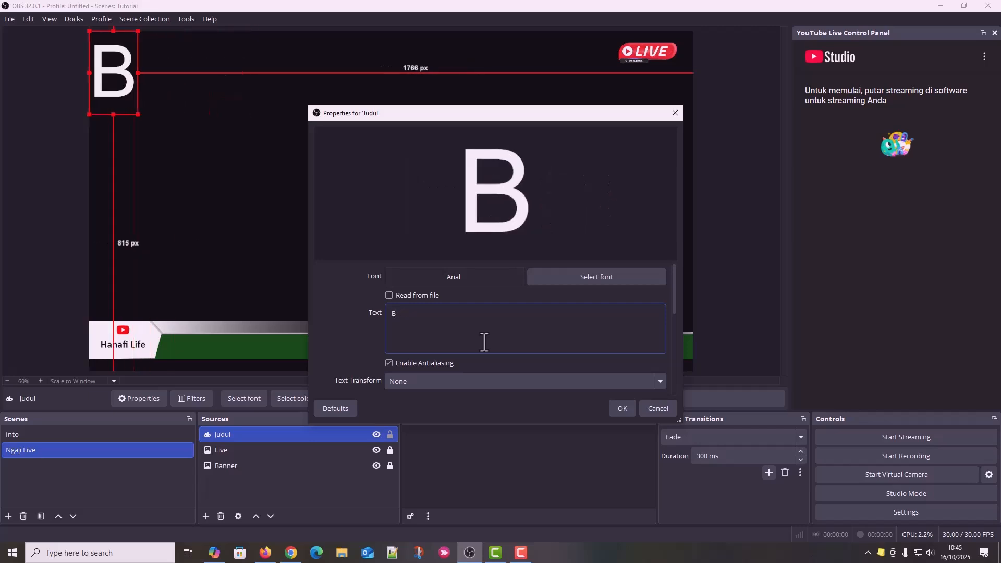
key(BackSpace)
Enter "Tenangkan Hati Baca Quran Sebelum Aktivitas Surat Al Mulk Ayat 1" as the Judul source's text.
text(Tenangk)
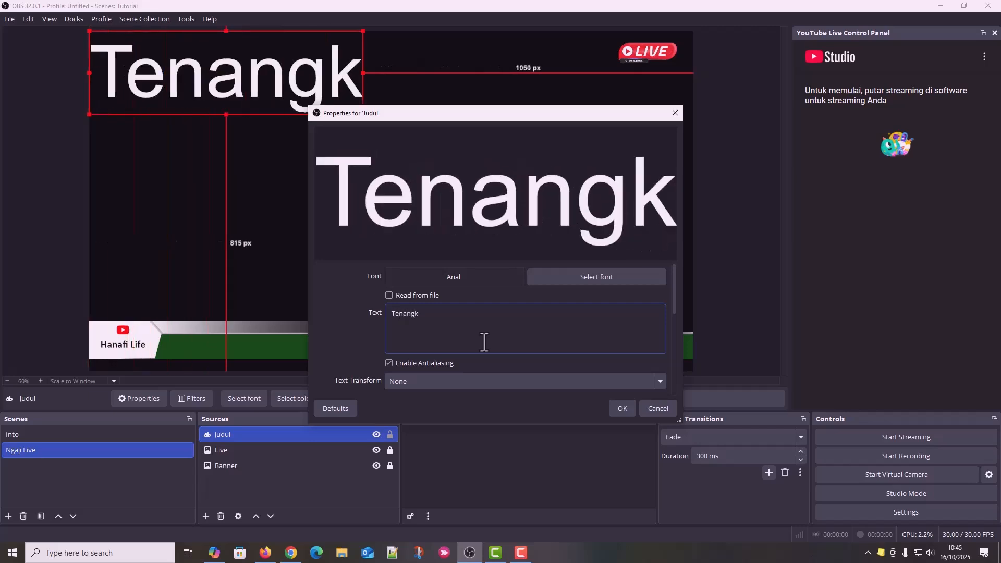
text(an Hati Baca)
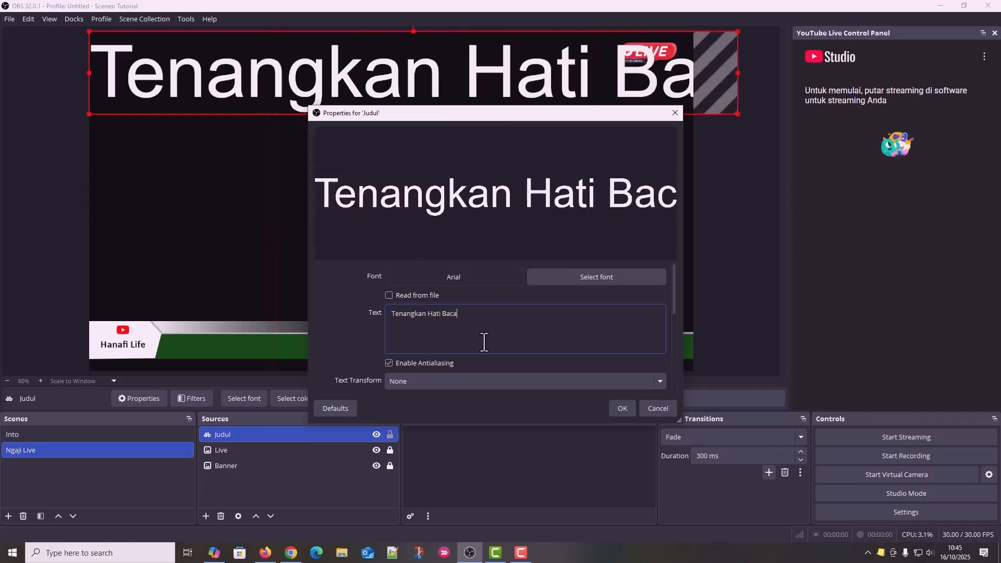
text( Quran Sebelum Aktivitas Sur)
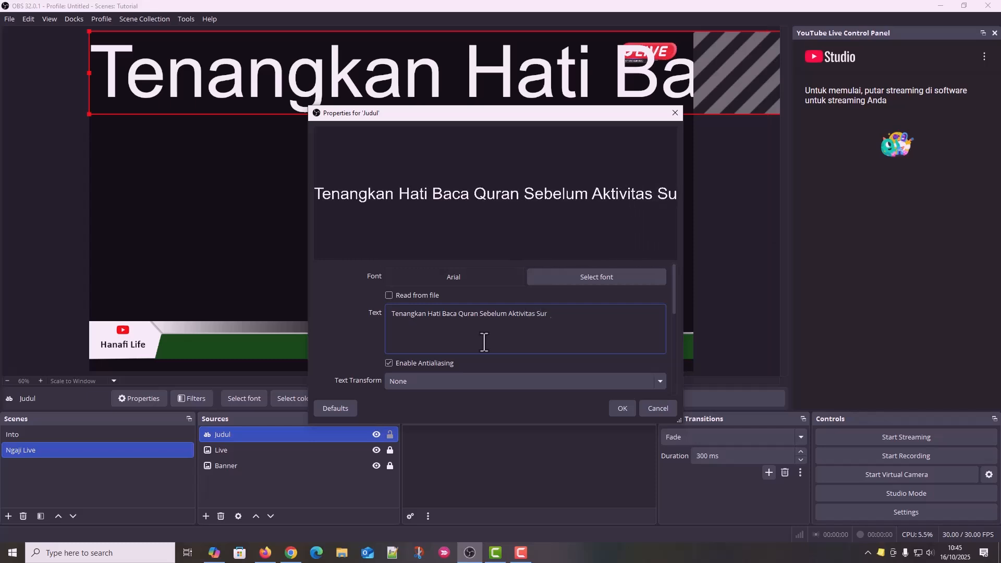
text(at Al Mul)
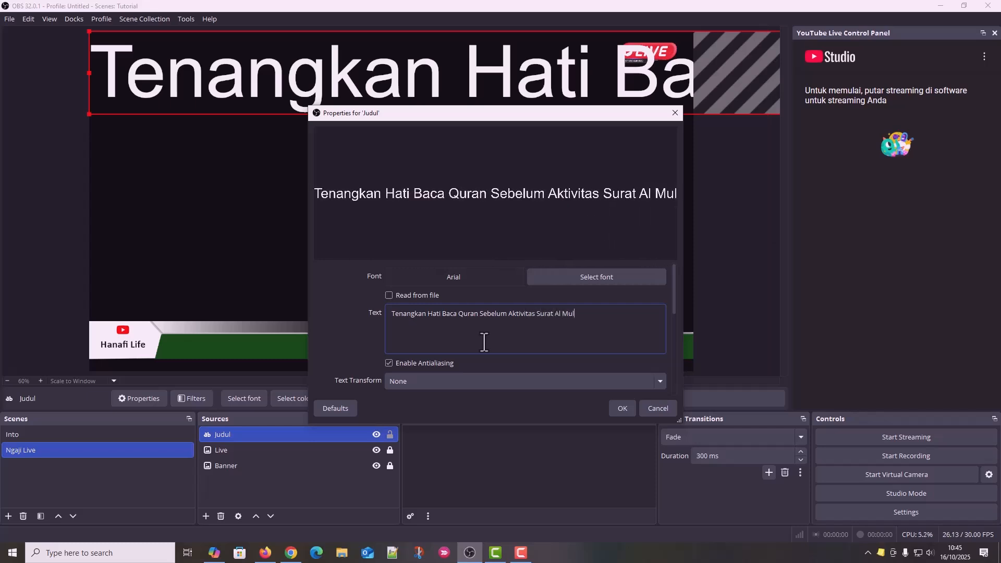
text(k Ayat 1)
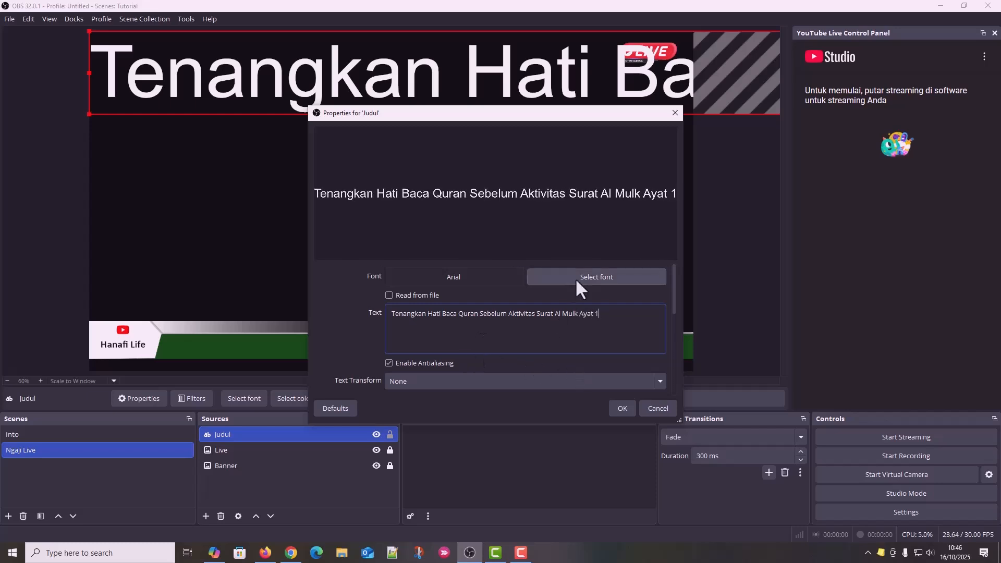
Set the Judul text's font size to 48 and apply the source's properties.
click(590, 279)
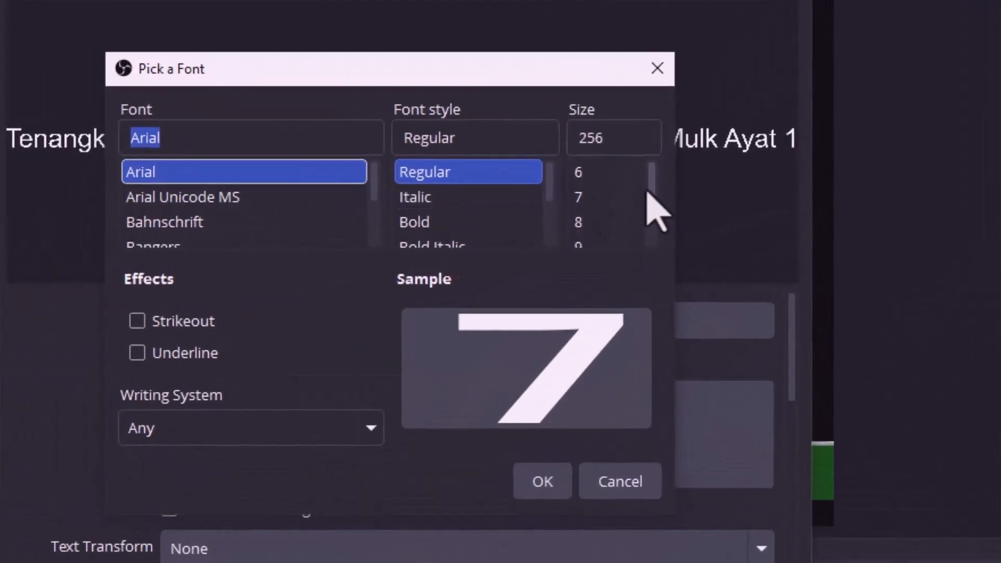
scroll(628, 207, down, 5)
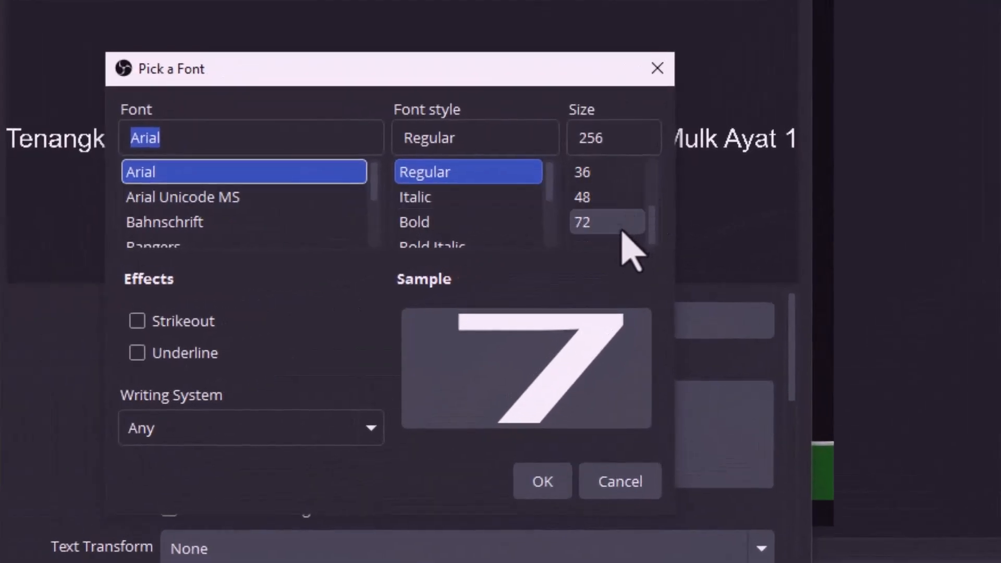
click(601, 197)
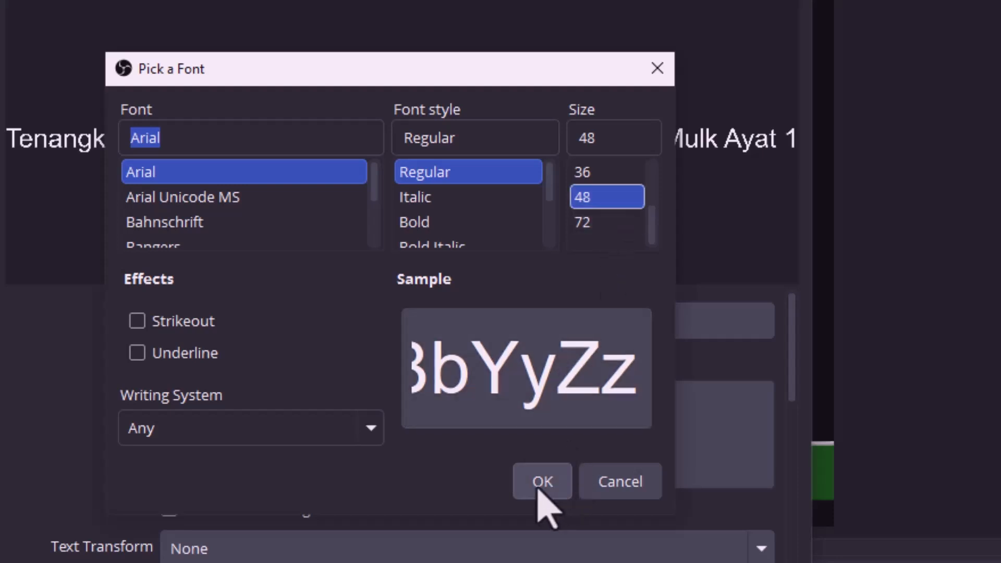
click(540, 487)
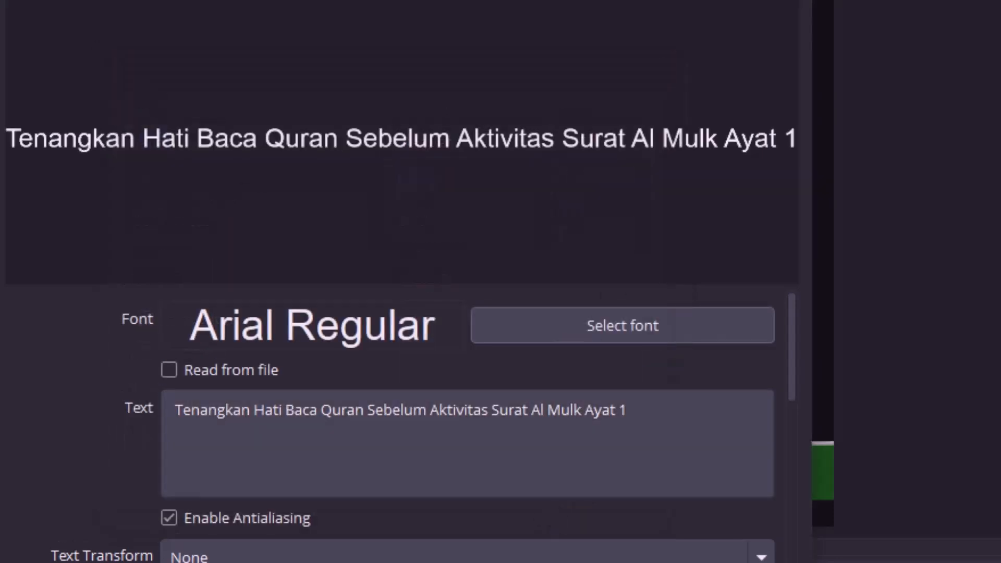
key(Return)
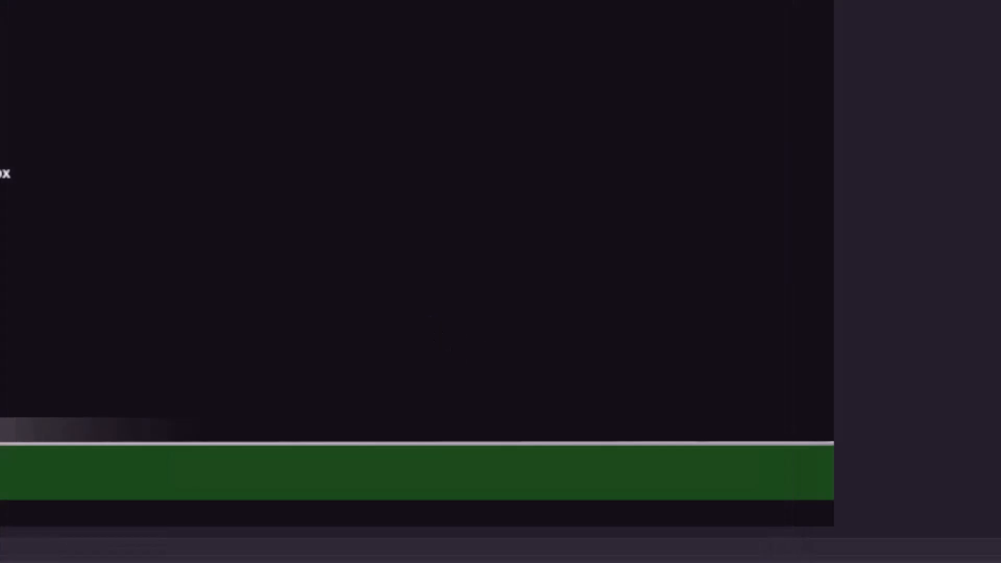
Place the Judul text on the green banner strip, about 245 px from the canvas's left edge and 56 px from its bottom, and lock it.
drag(117, 1, 437, 342)
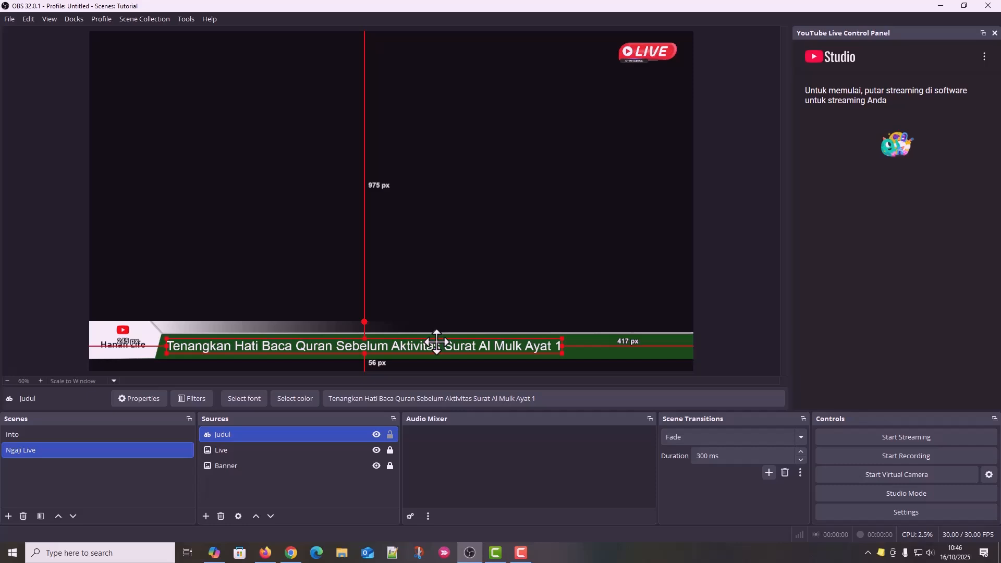
click(511, 304)
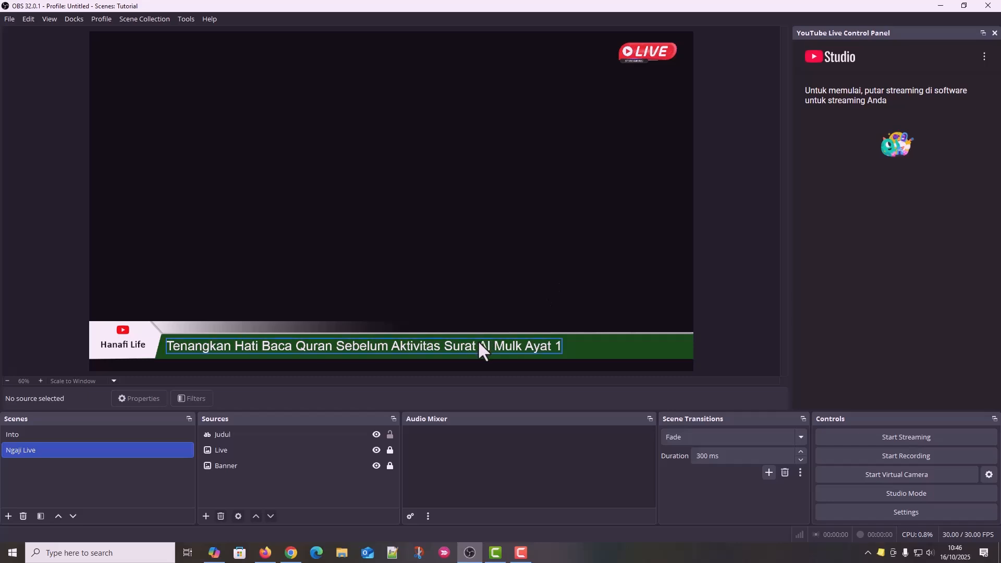
click(390, 434)
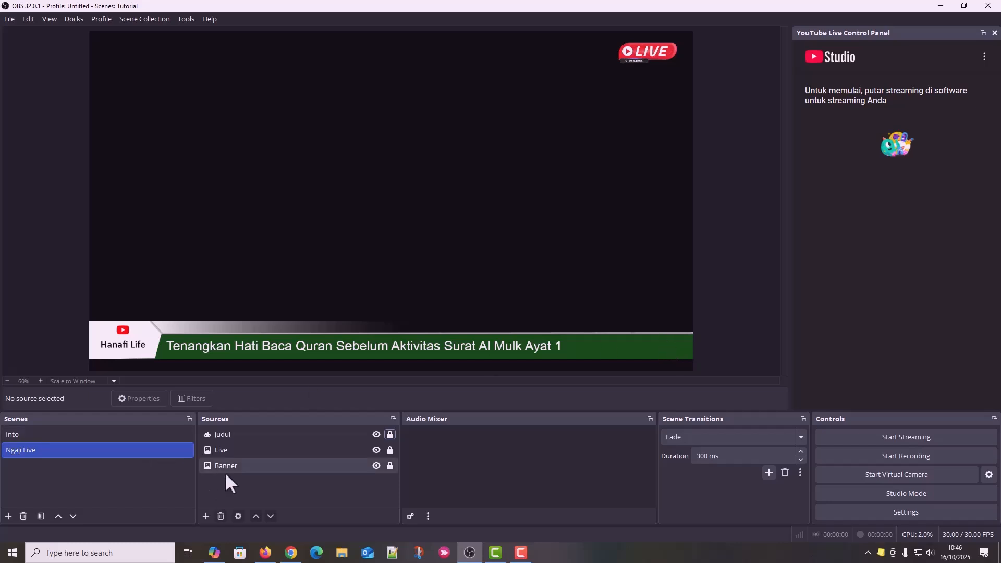
Add a new Text (GDI+) source named Hari to the Ngaji Live scene with the text "H10".
click(205, 516)
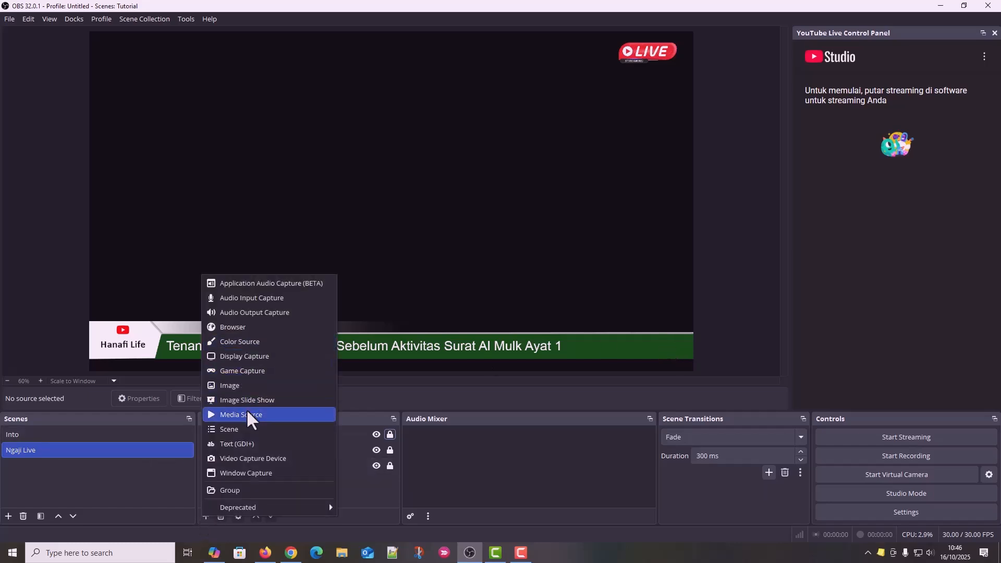
click(250, 445)
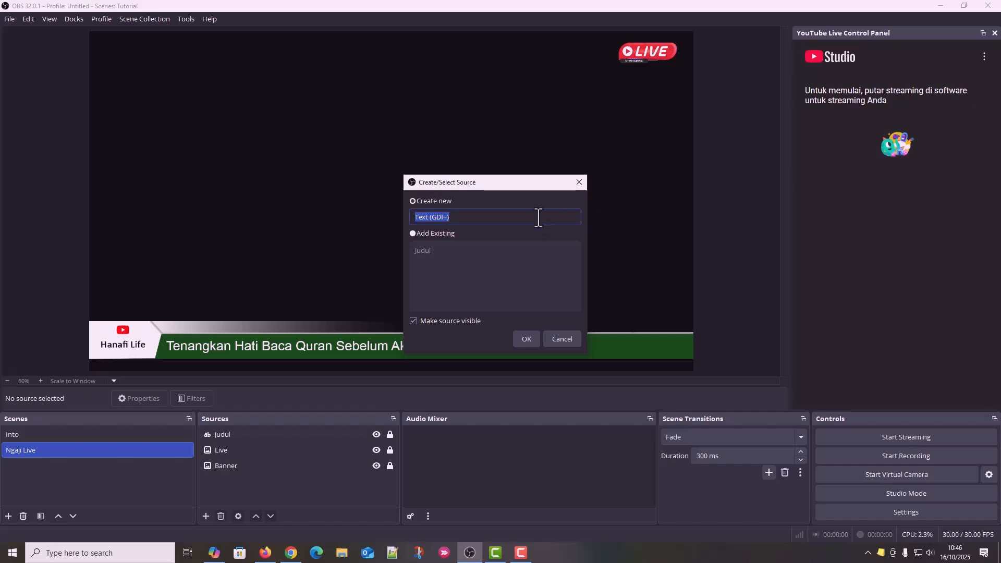
text(Hari)
click(525, 340)
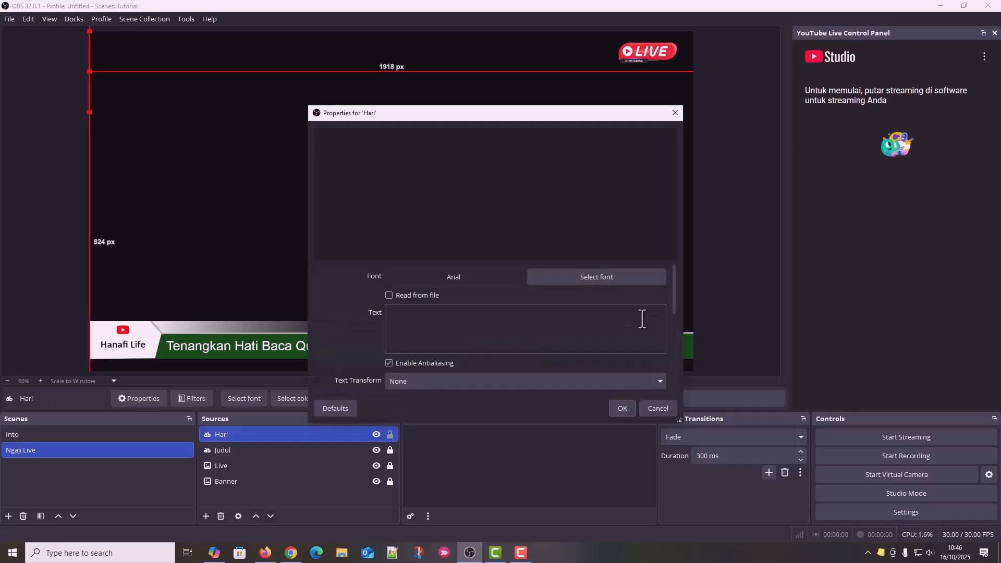
text(H10)
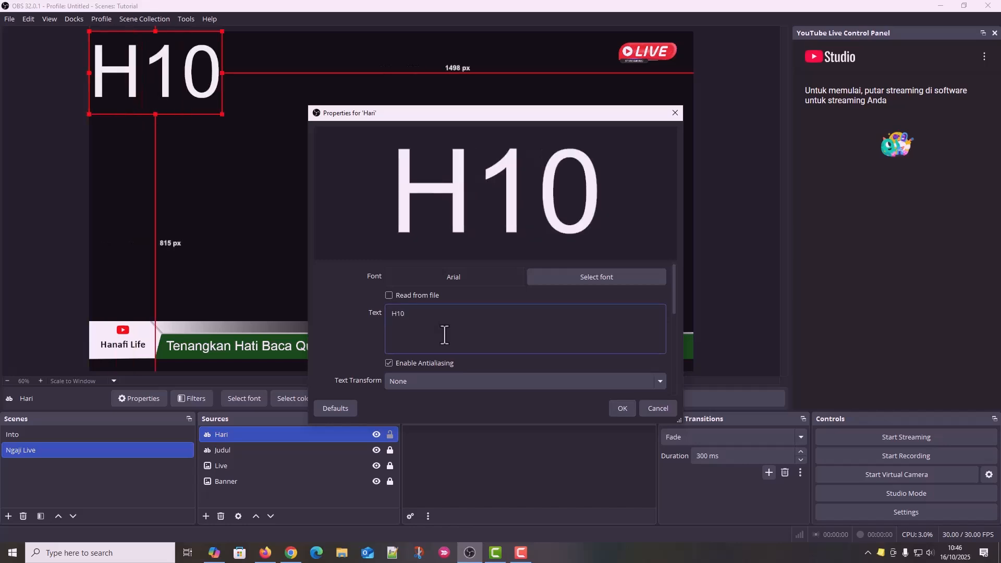
Set the Hari text's font size to 48 and place it on the green strip, about 45 px from the canvas's right edge and 58 px from its bottom.
click(593, 276)
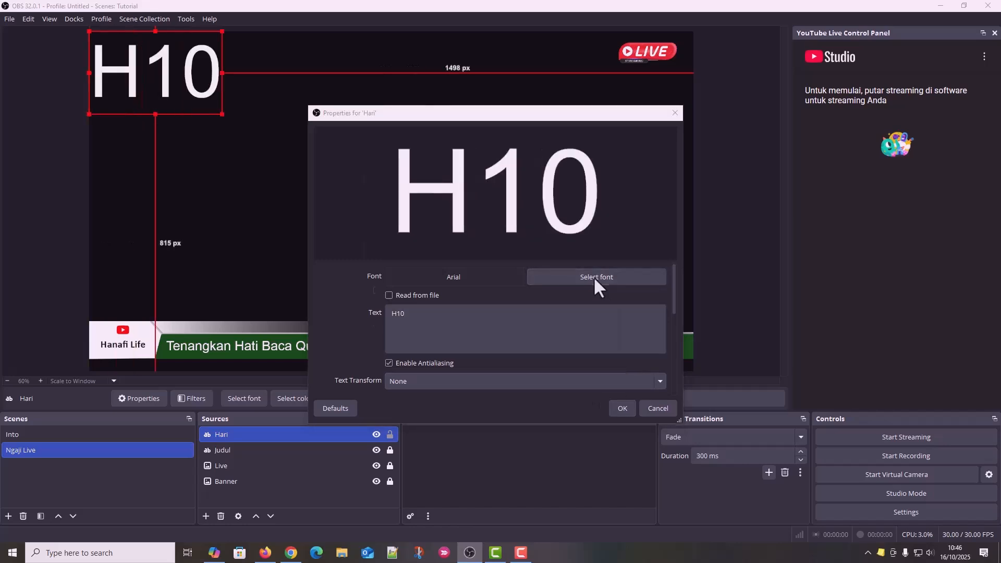
click(579, 220)
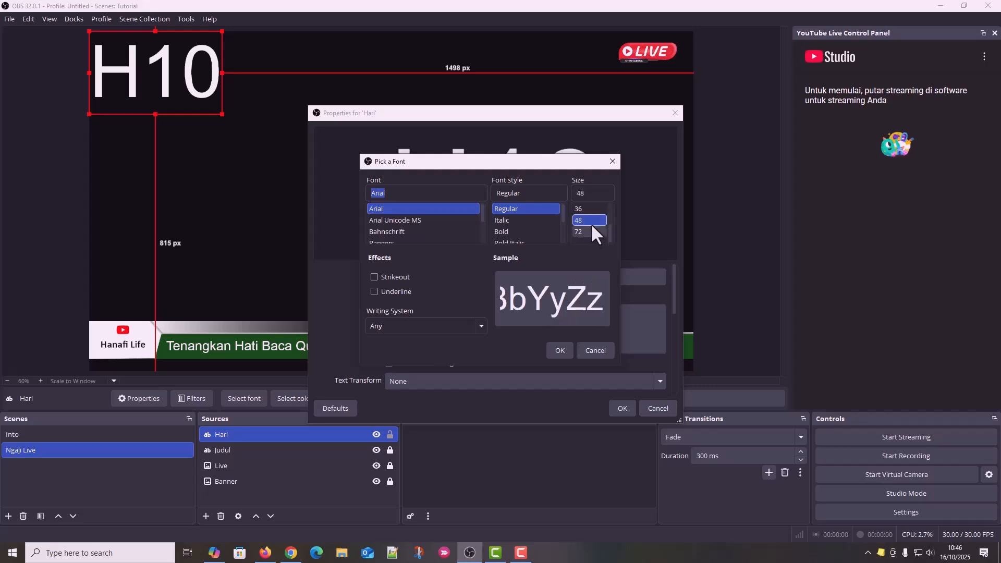
click(559, 351)
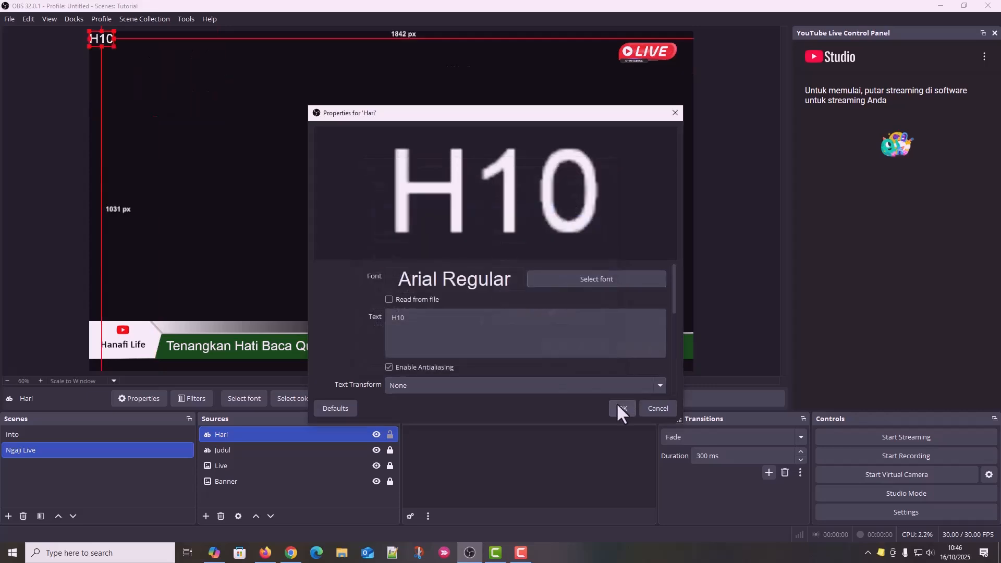
click(619, 410)
drag(96, 40, 664, 346)
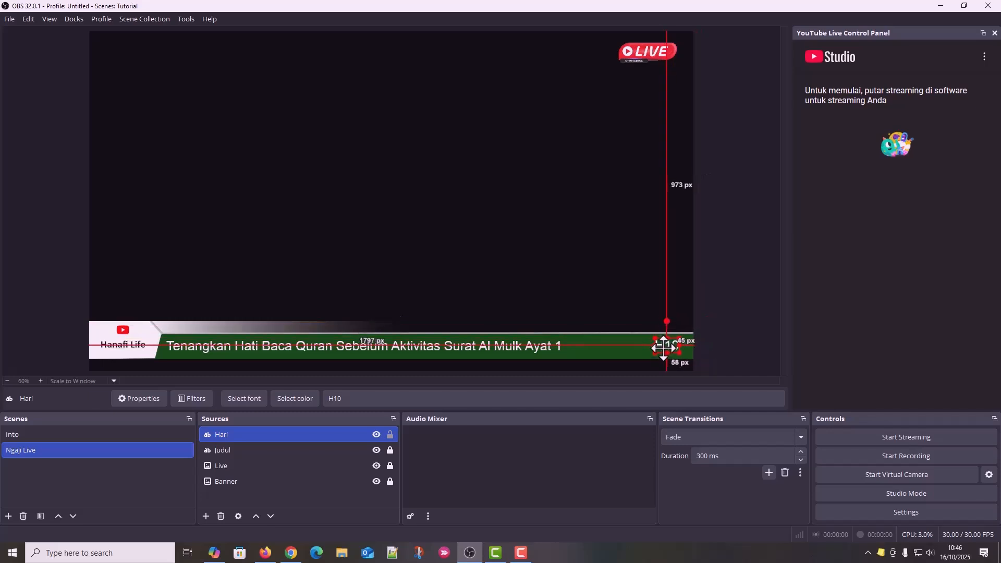
click(463, 305)
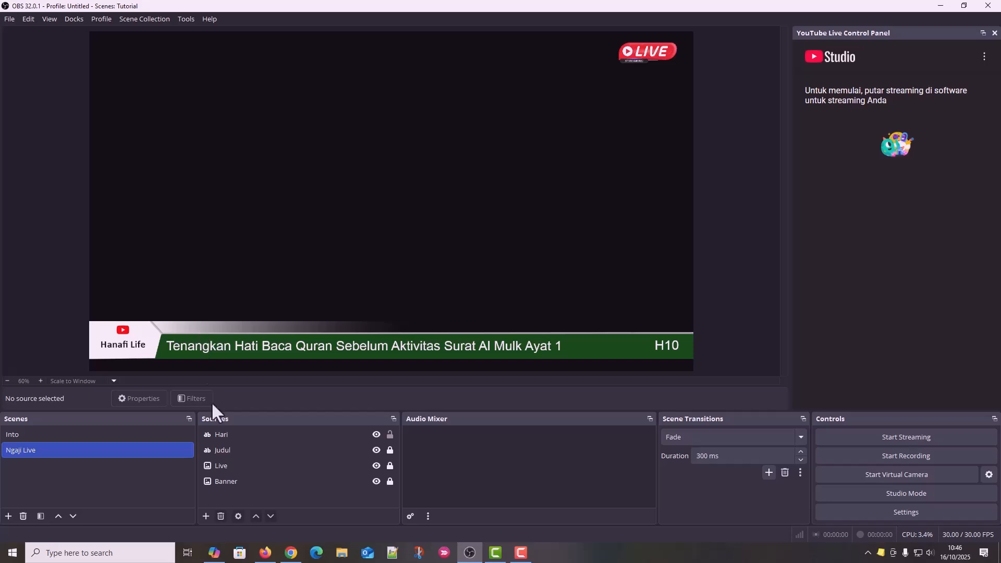
Add a new Text (GDI+) source named Tanggal to the Ngaji Live scene with the text "16 Oktober 2025".
click(206, 516)
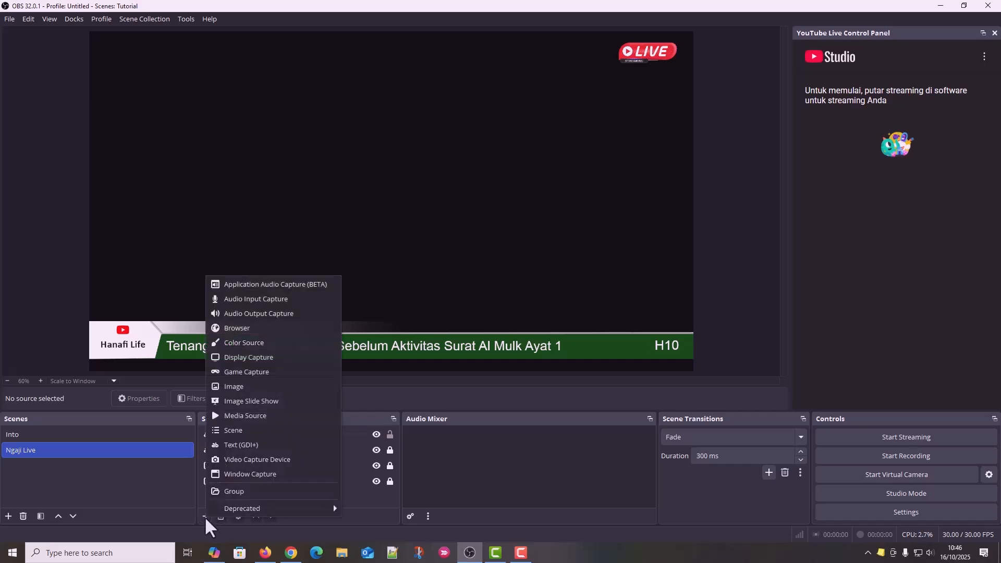
click(240, 444)
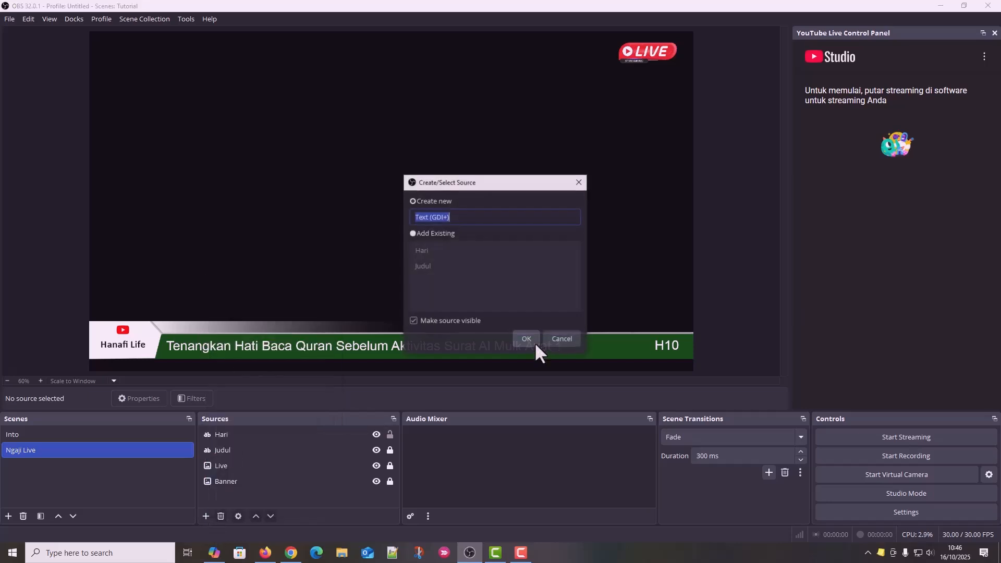
text(Tanggal)
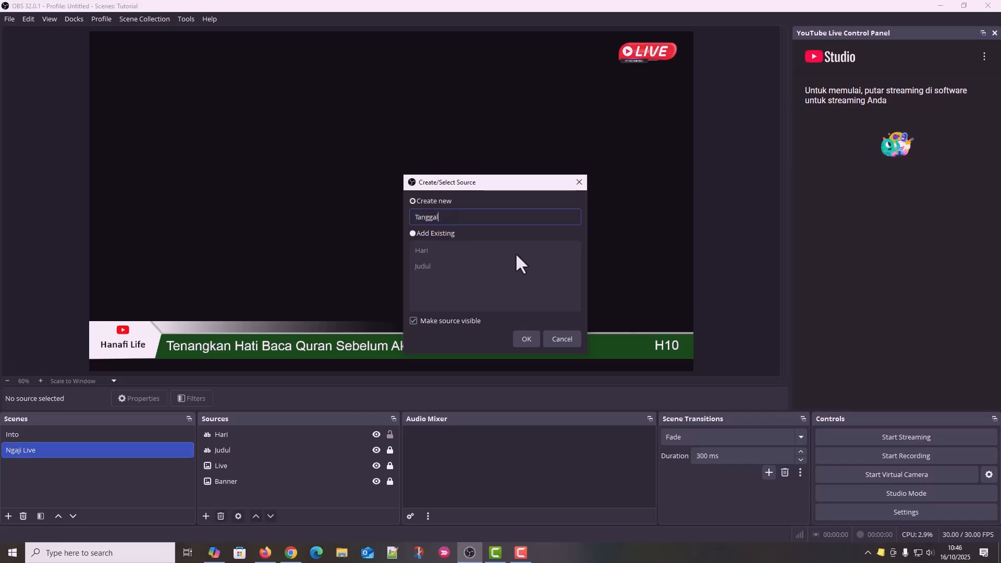
click(526, 339)
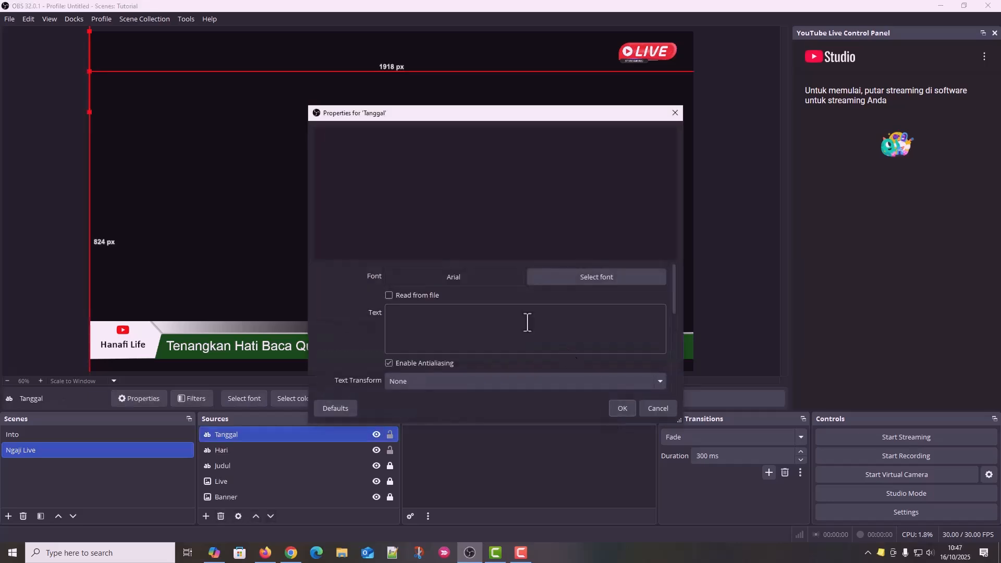
click(497, 323)
text(16 Ok)
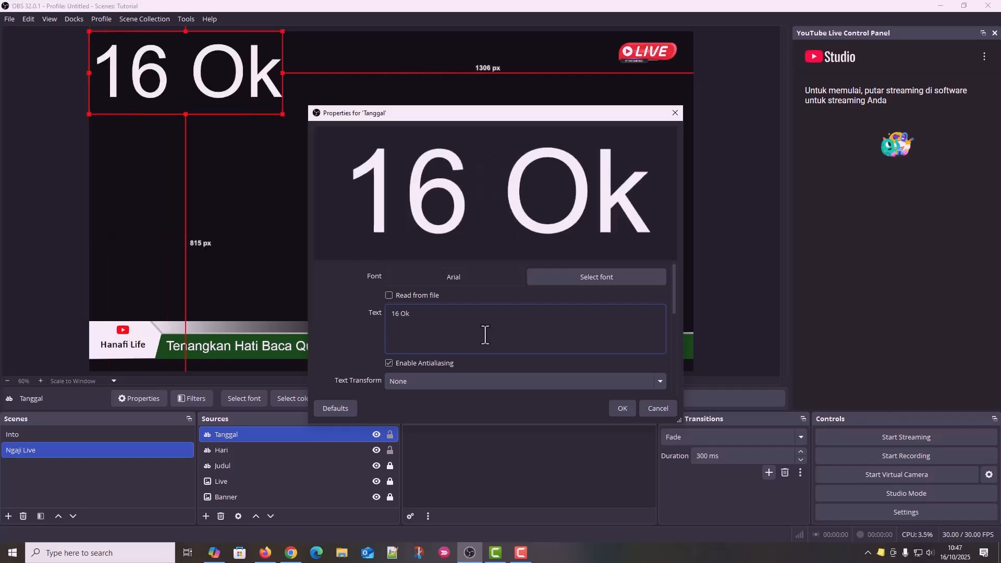
text(tober )
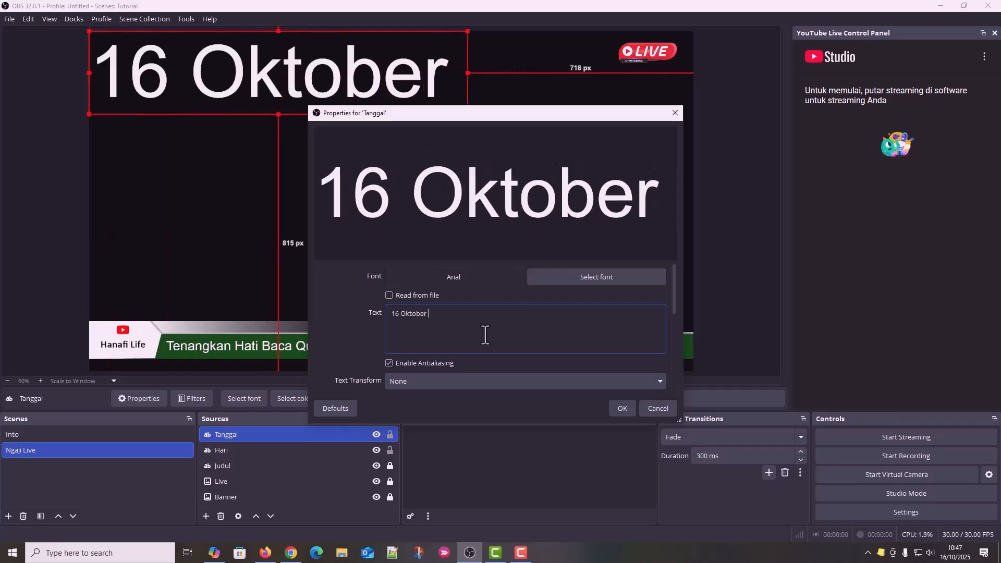
text(2025)
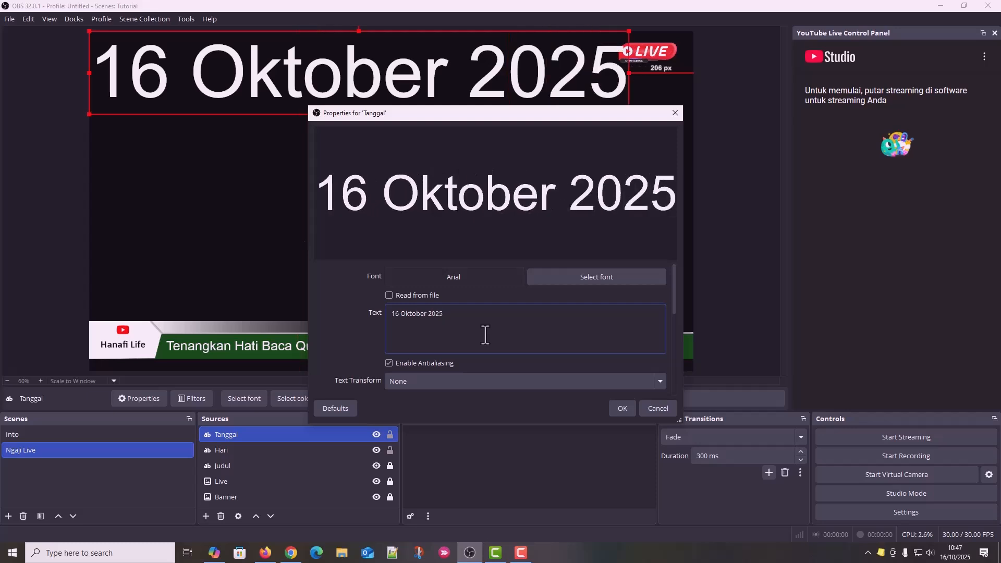
Set the Tanggal text's font size to 22 and apply the source's properties.
click(579, 277)
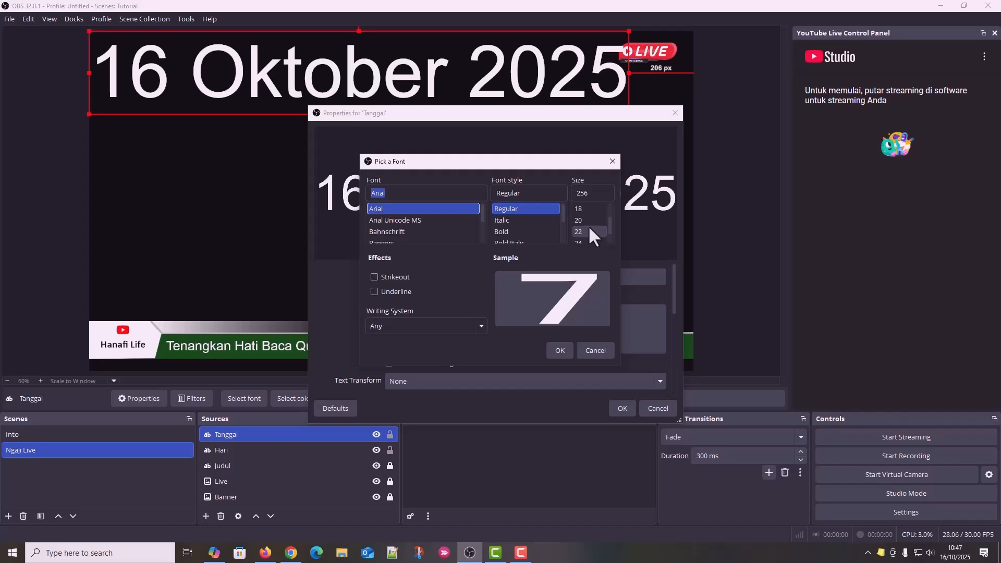
click(583, 230)
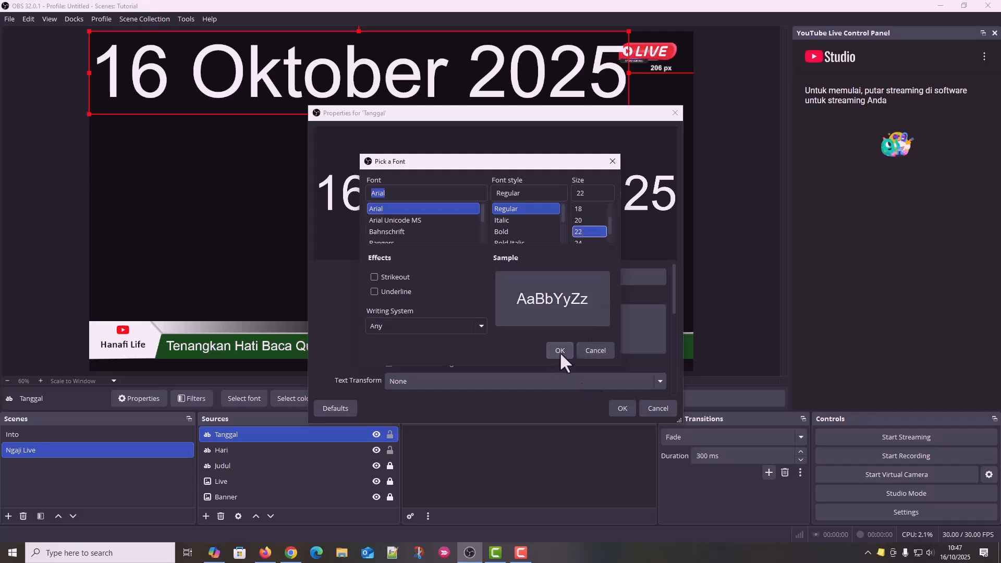
click(560, 351)
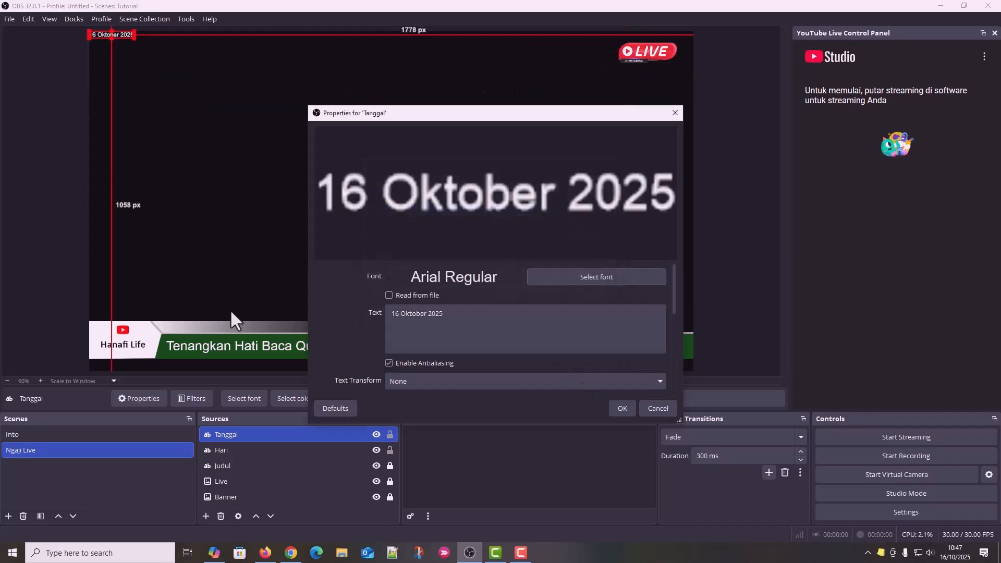
click(621, 407)
Place the Tanggal text on the grey strip above the title, about 239 px from the canvas's left edge and 128 px from its bottom.
drag(118, 40, 191, 328)
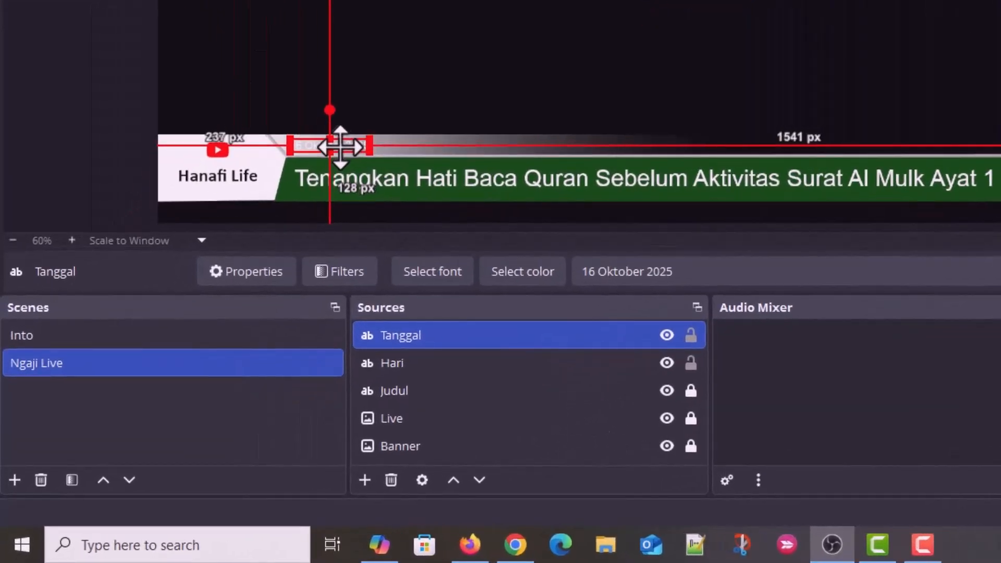
drag(340, 148, 341, 148)
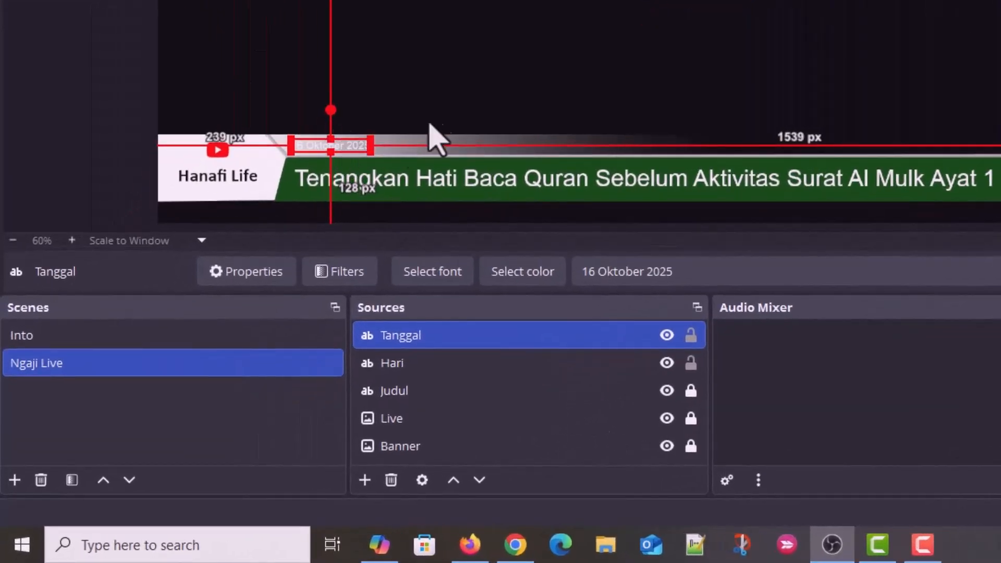
click(509, 102)
Change the Tanggal text's color to black (#000000) and apply the source's properties.
click(349, 149)
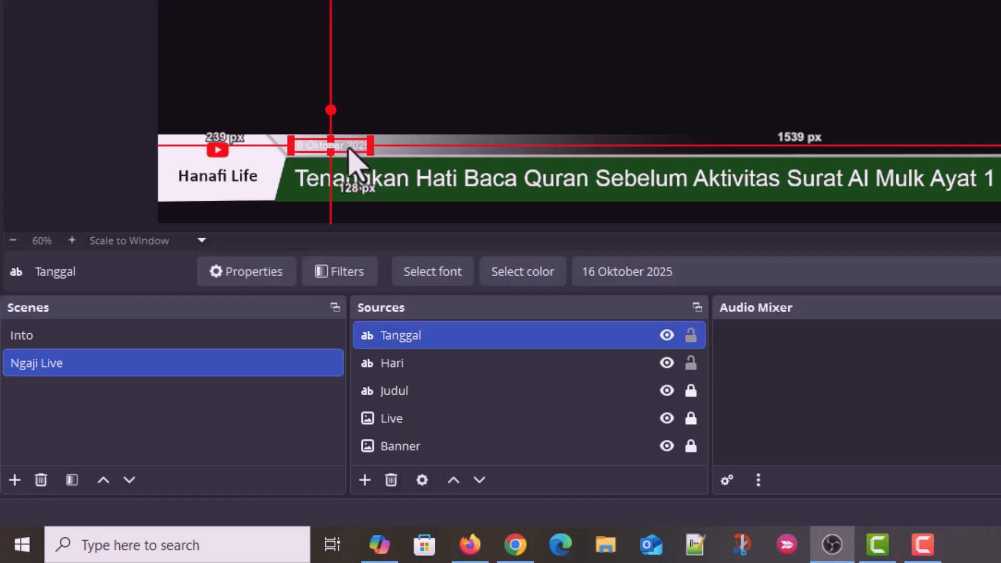
right_click(440, 345)
click(495, 327)
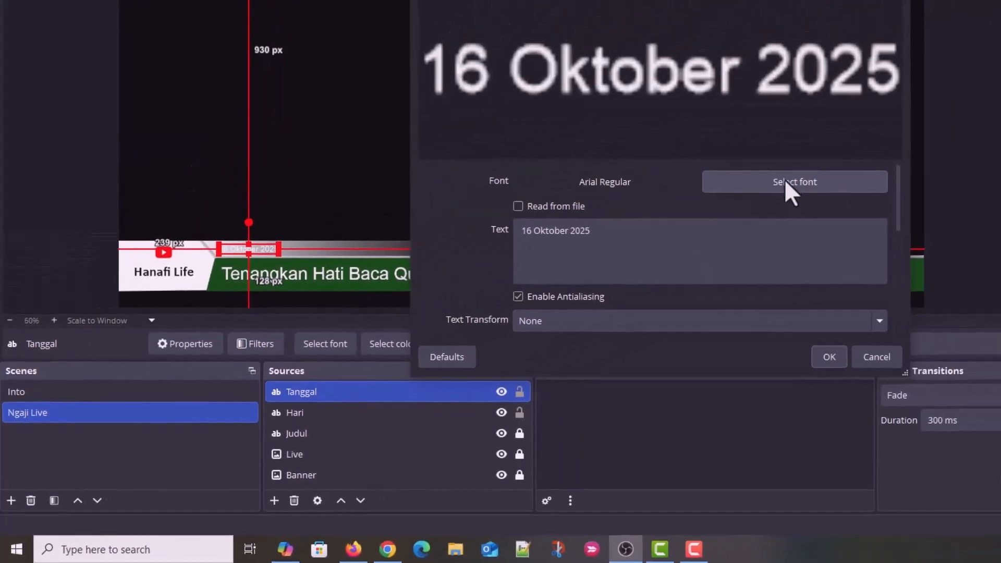
click(786, 182)
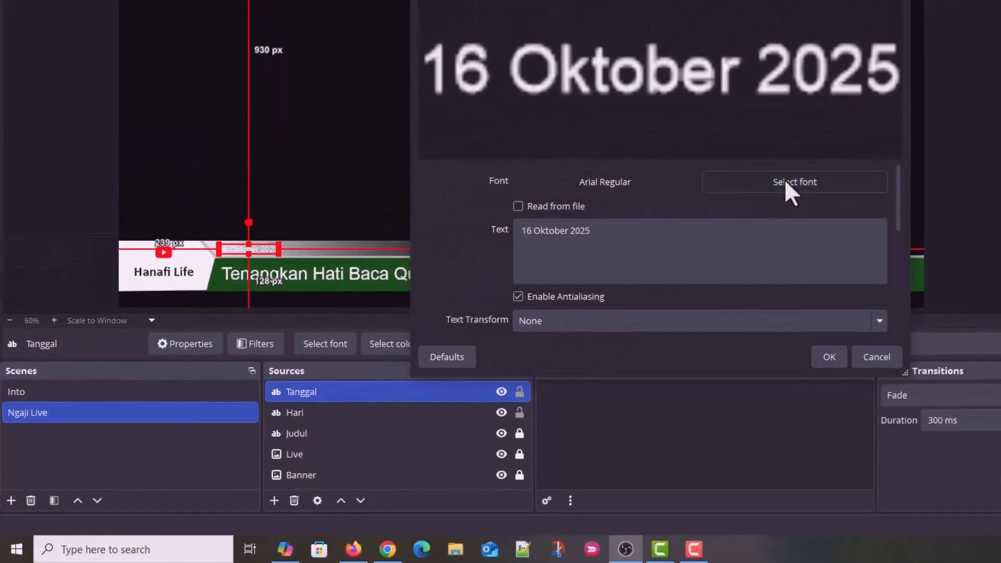
click(793, 281)
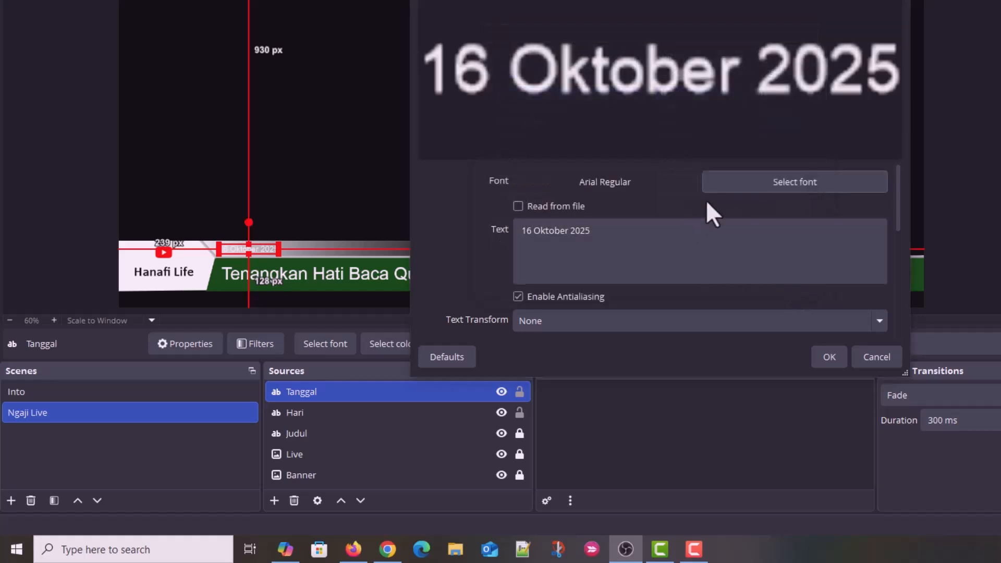
scroll(740, 208, down, 3)
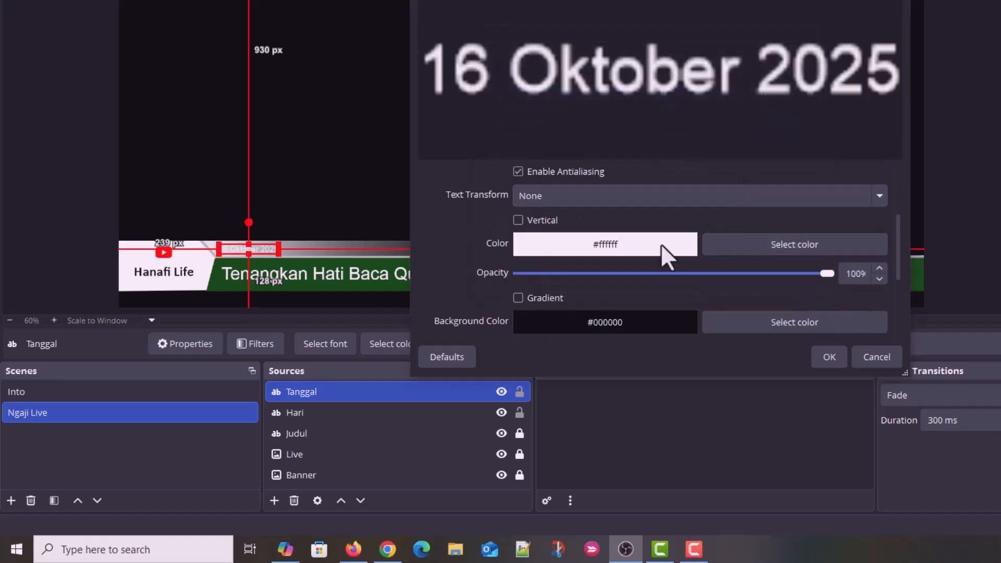
click(777, 242)
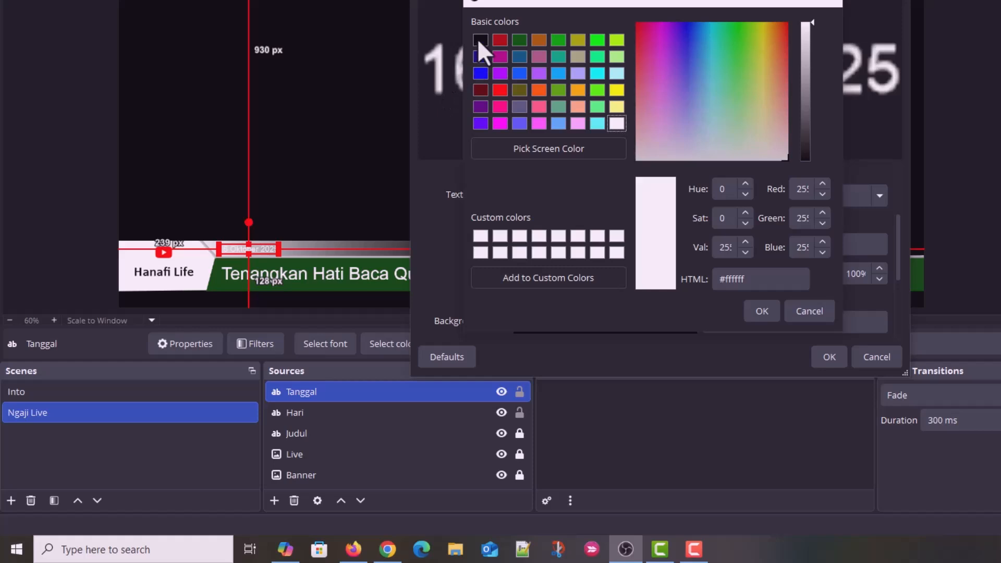
click(480, 40)
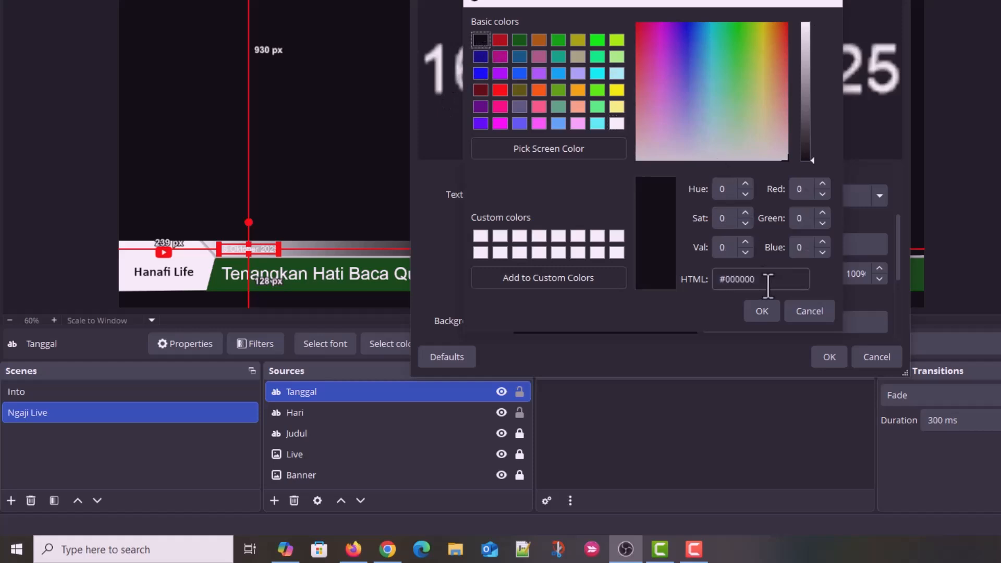
click(760, 311)
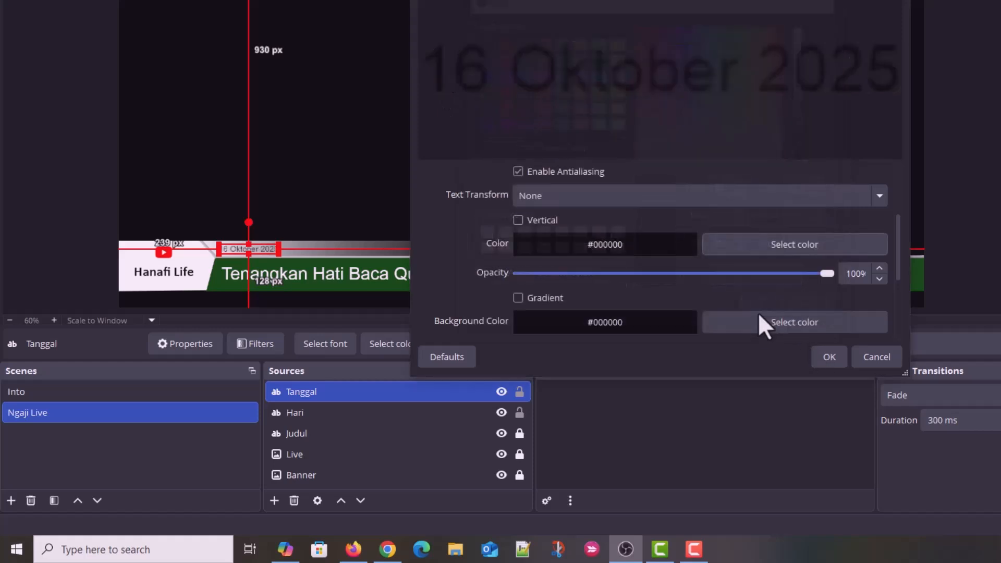
click(824, 356)
click(339, 203)
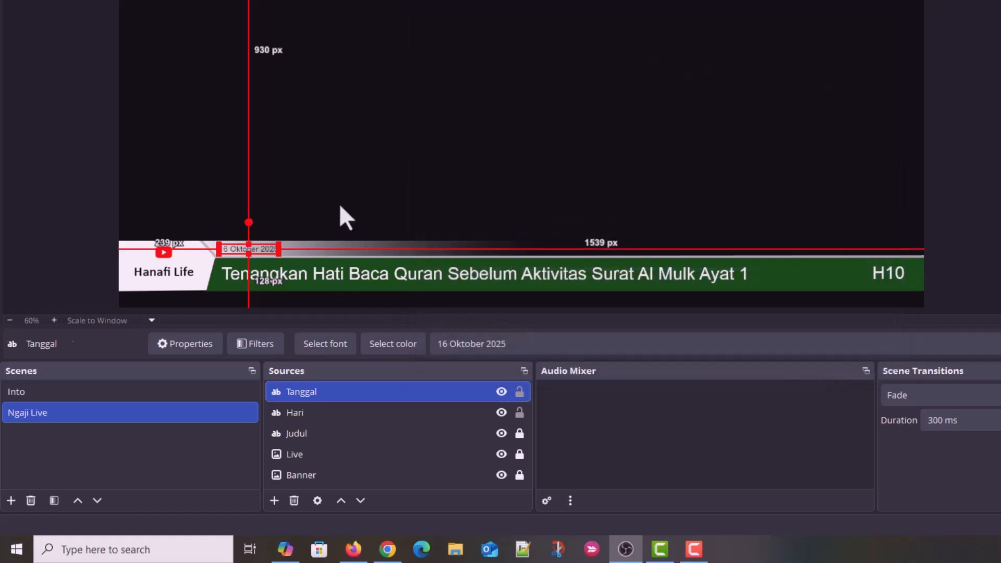
Lock the Tanggal and Hari sources in the Ngaji Live scene.
click(240, 250)
click(518, 393)
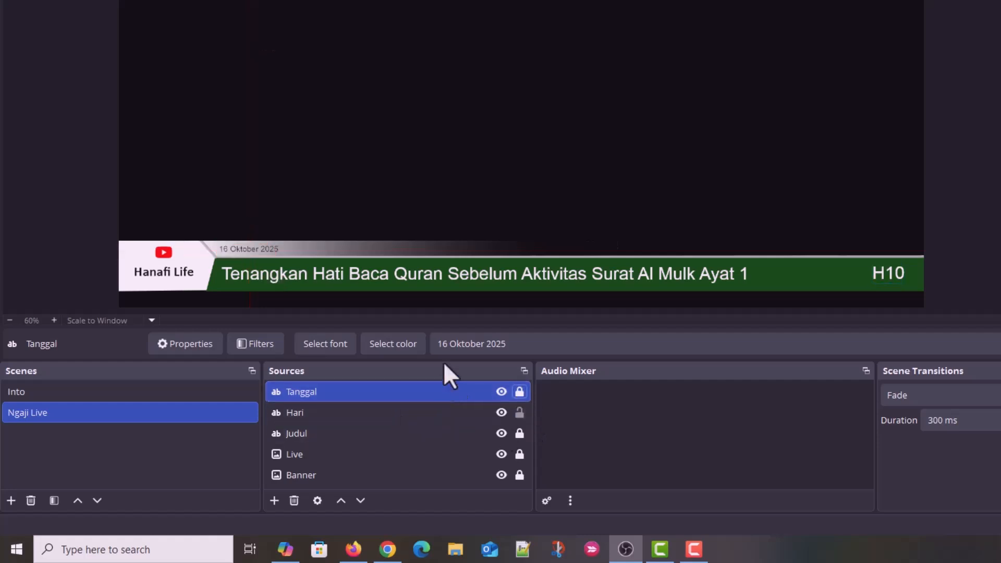
click(898, 281)
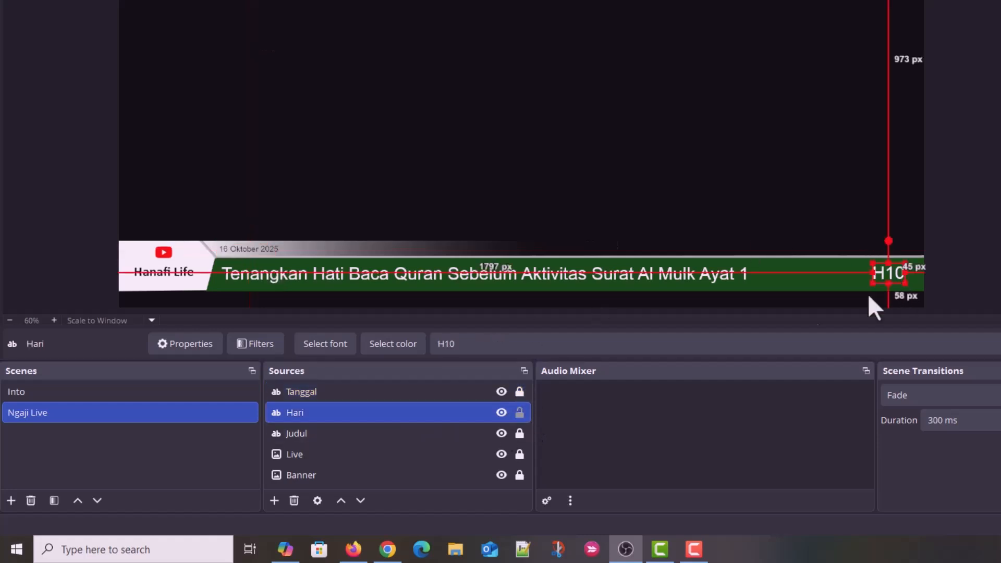
click(519, 413)
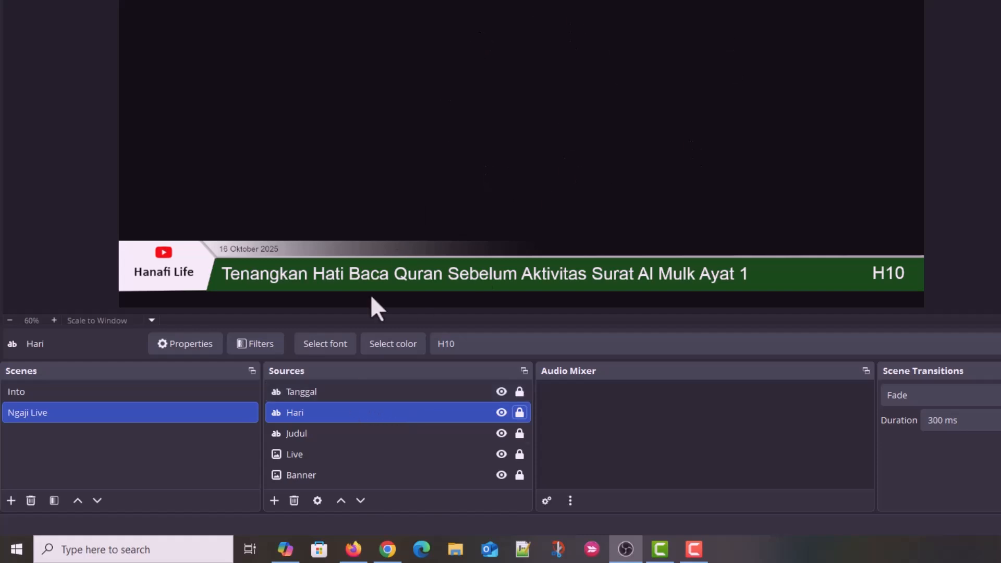
Change the Tanggal source's text to "17 Oktober 2025".
click(336, 391)
drag(468, 344, 438, 350)
click(460, 349)
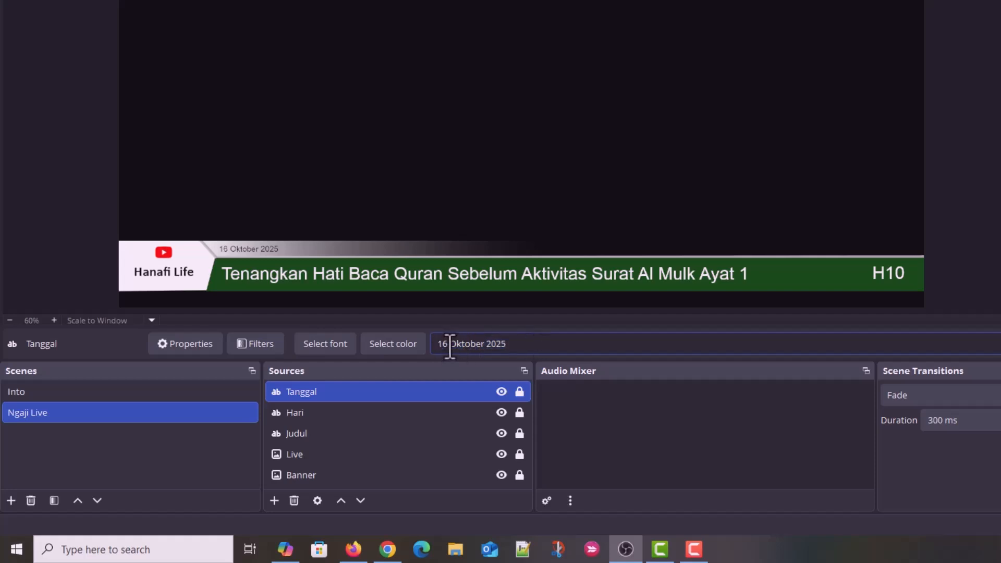
text(7)
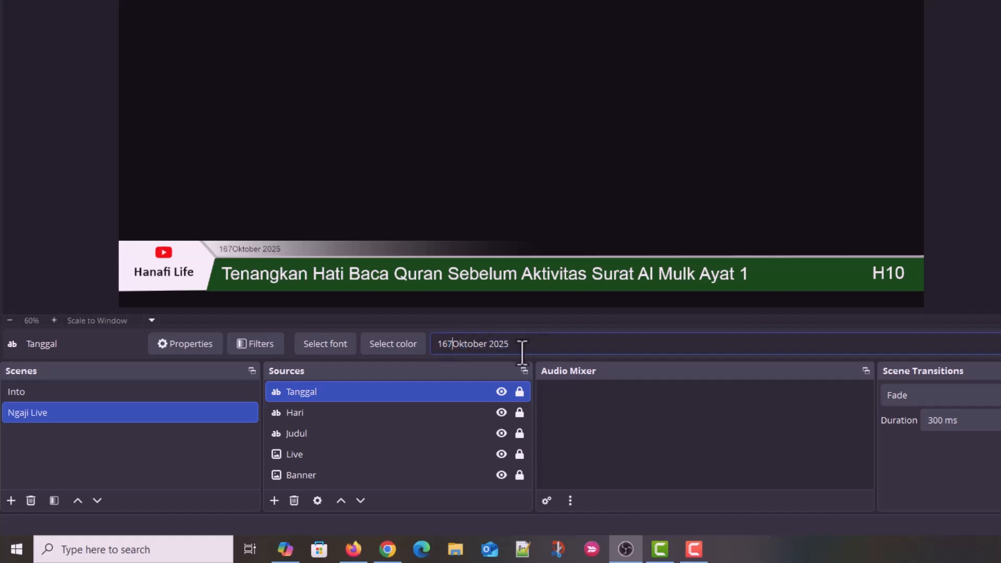
text(++)
key(BackSpace)
key(BackSpace)
key(BackSpace)
text(7)
key(BackSpace)
key(BackSpace)
text(7)
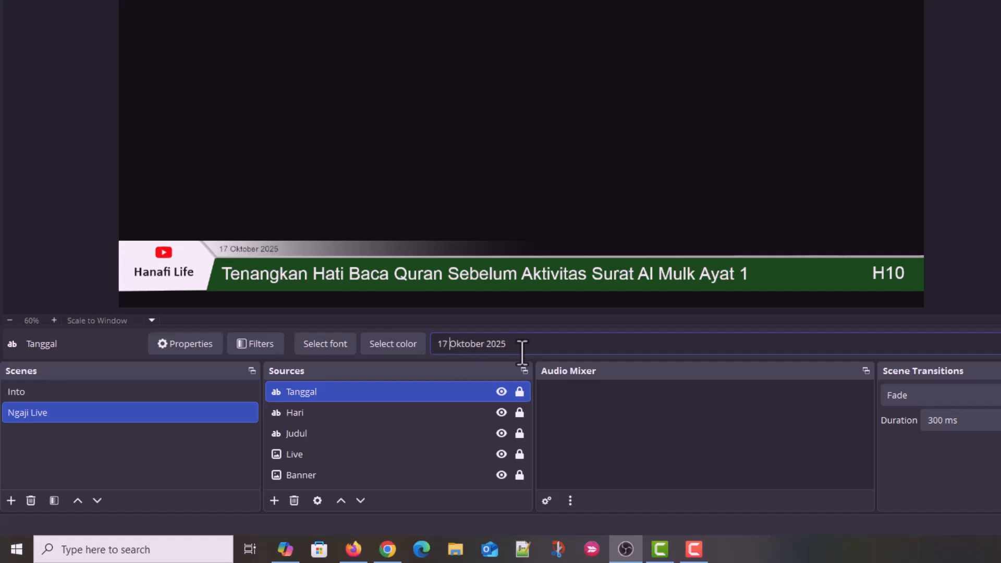
click(890, 263)
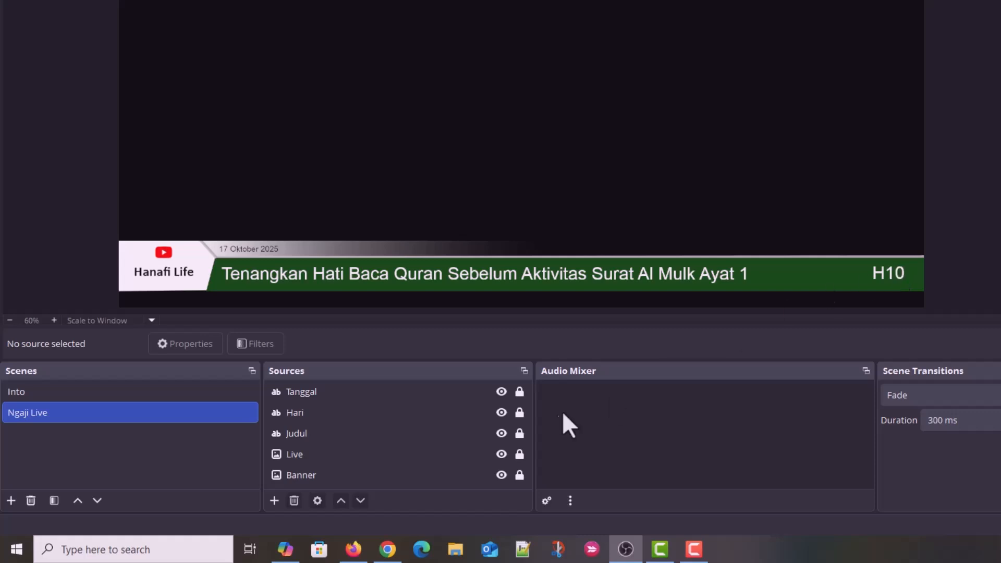
Change the Hari source's text to "H12".
click(313, 414)
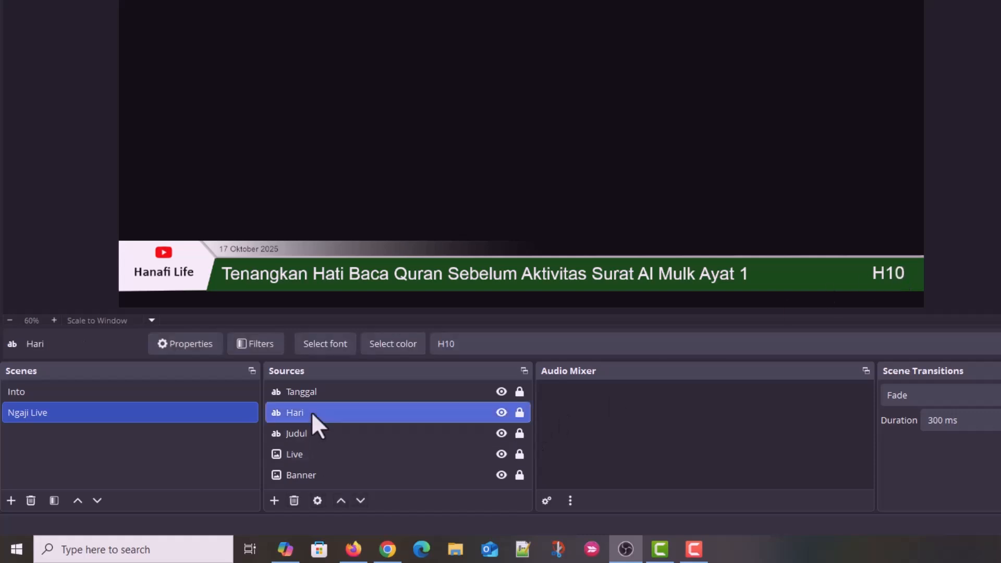
click(494, 345)
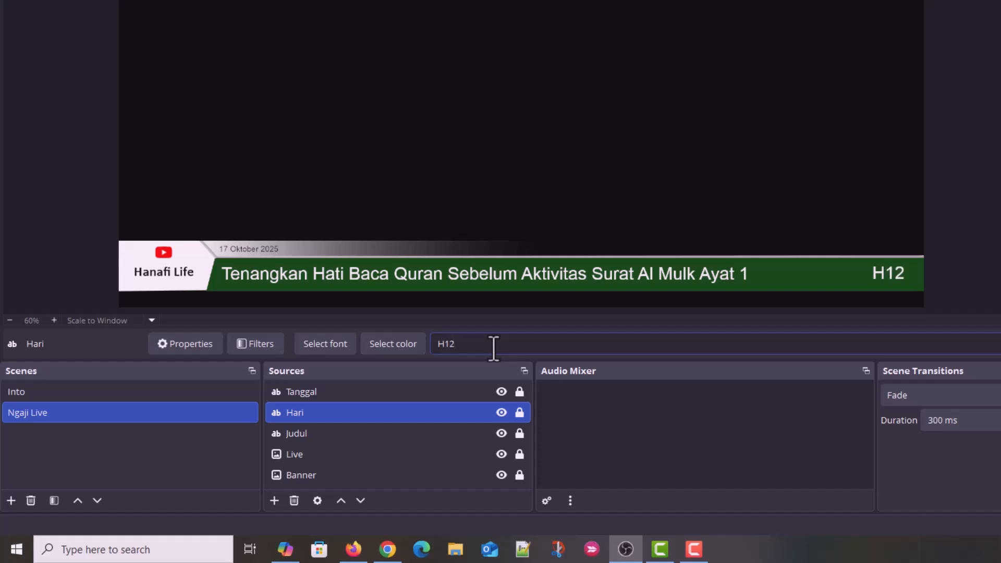
click(457, 190)
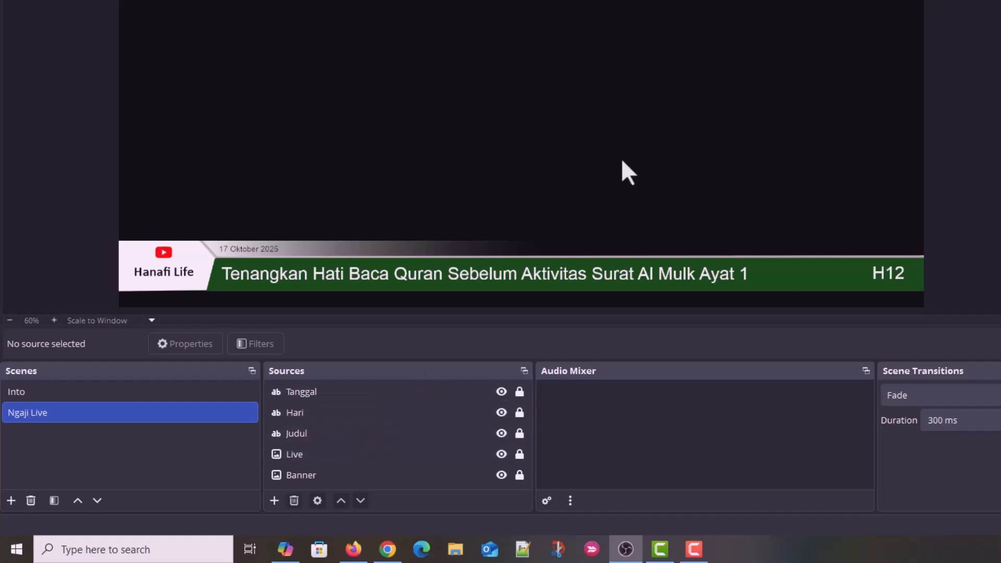
Add a new Media Source named Video to the Ngaji Live scene.
click(273, 501)
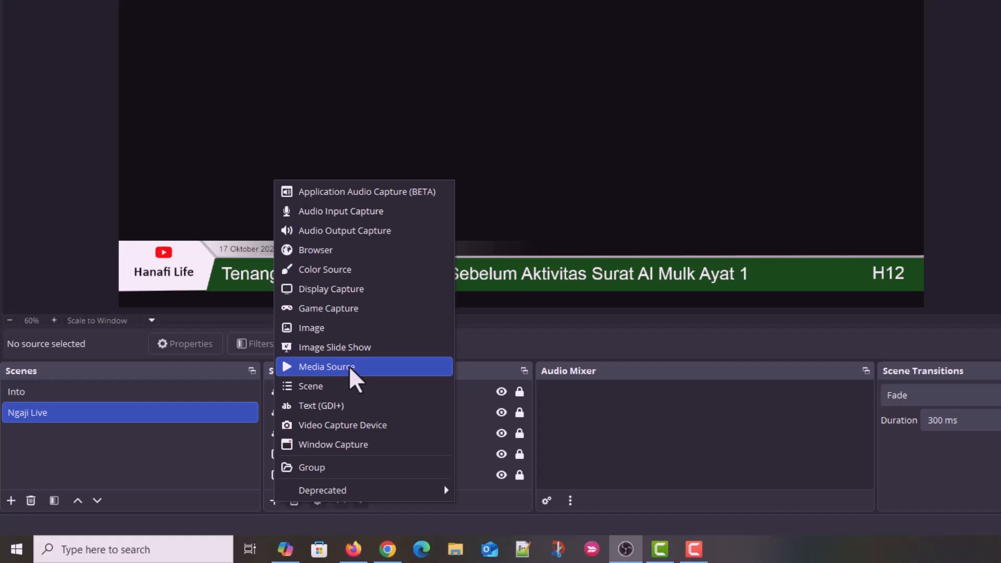
click(274, 504)
click(275, 504)
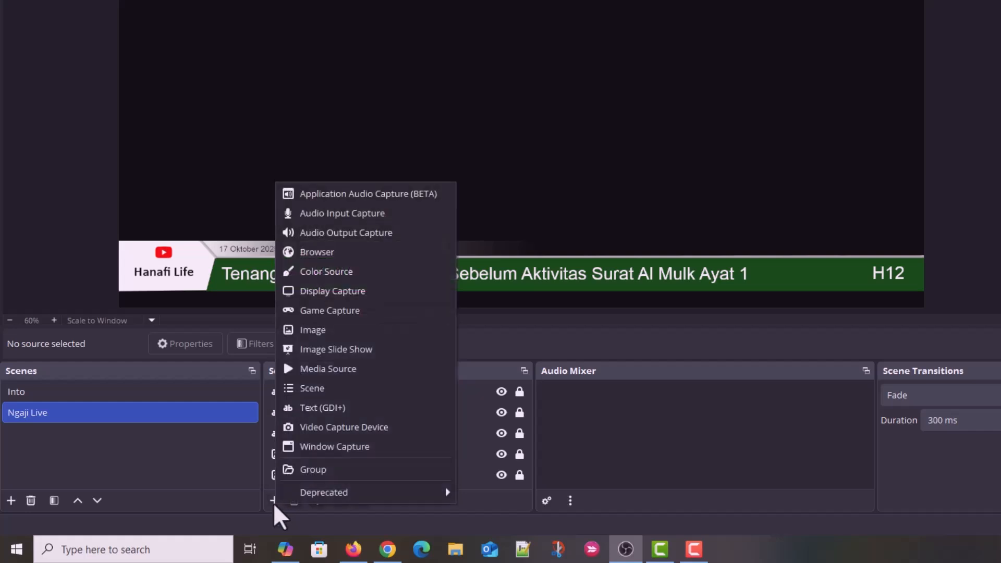
click(273, 502)
click(273, 502)
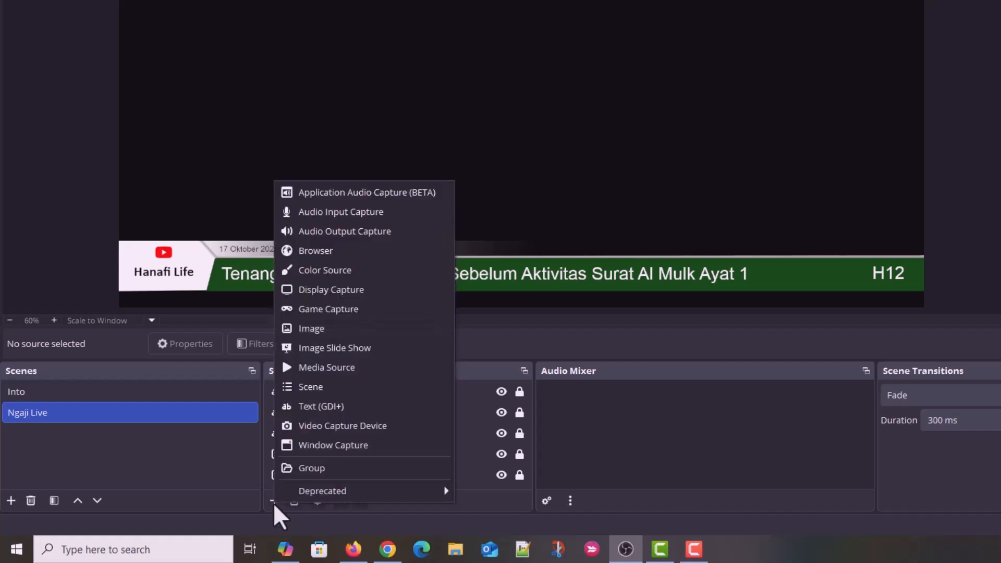
click(350, 370)
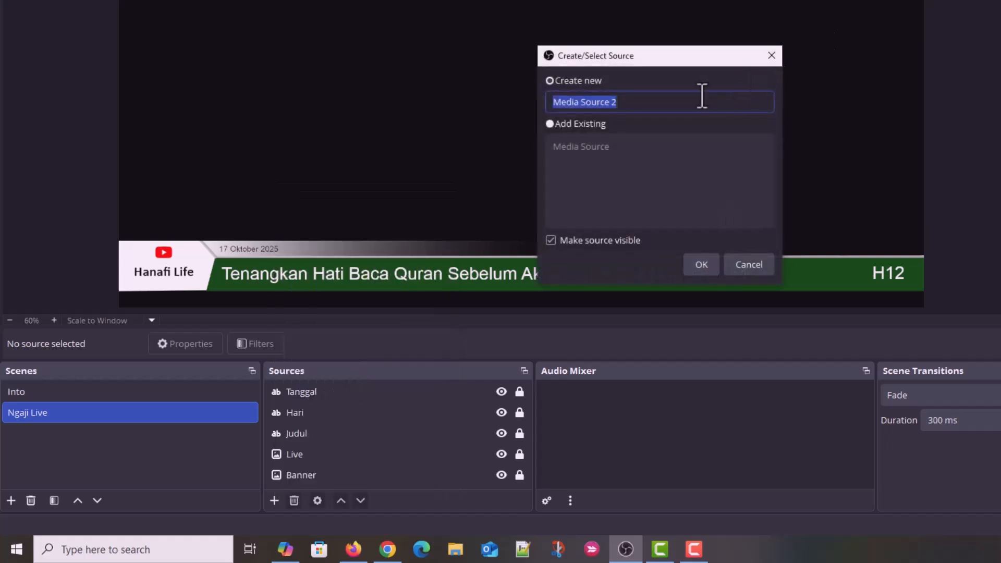
text(Video)
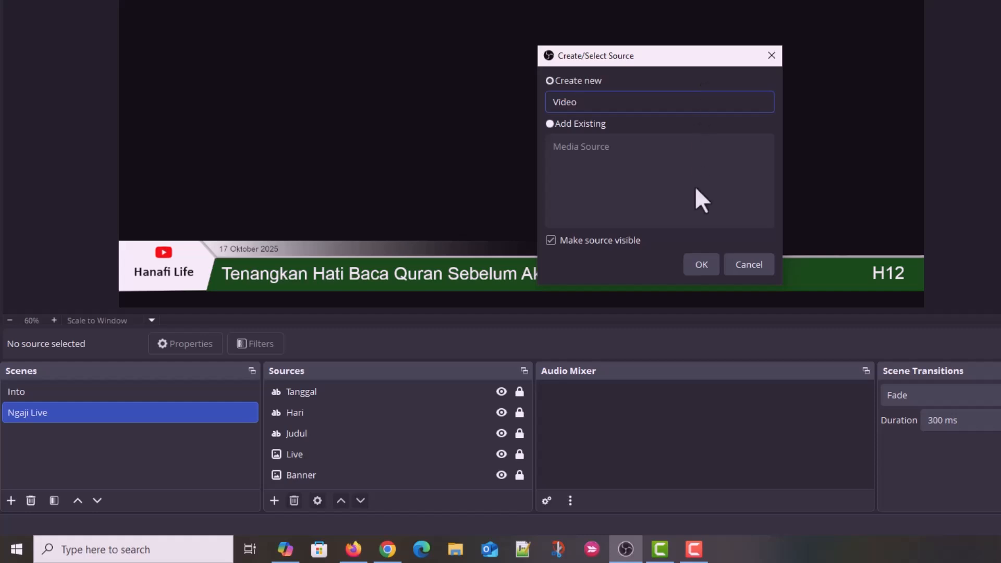
click(702, 264)
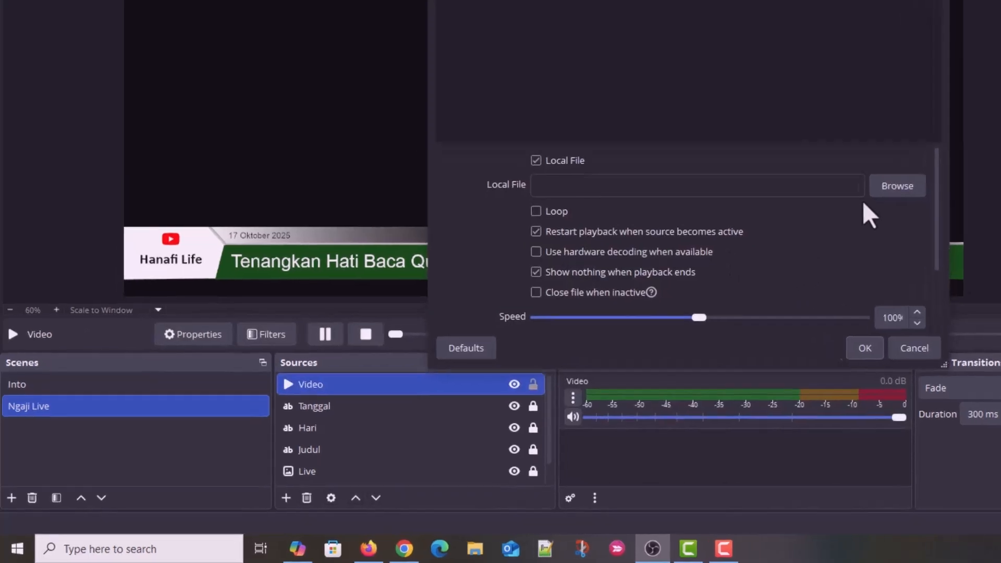
Load the video file 5 from the "3. Rekaman Kamera" folder into the Video source and apply its properties.
click(980, 148)
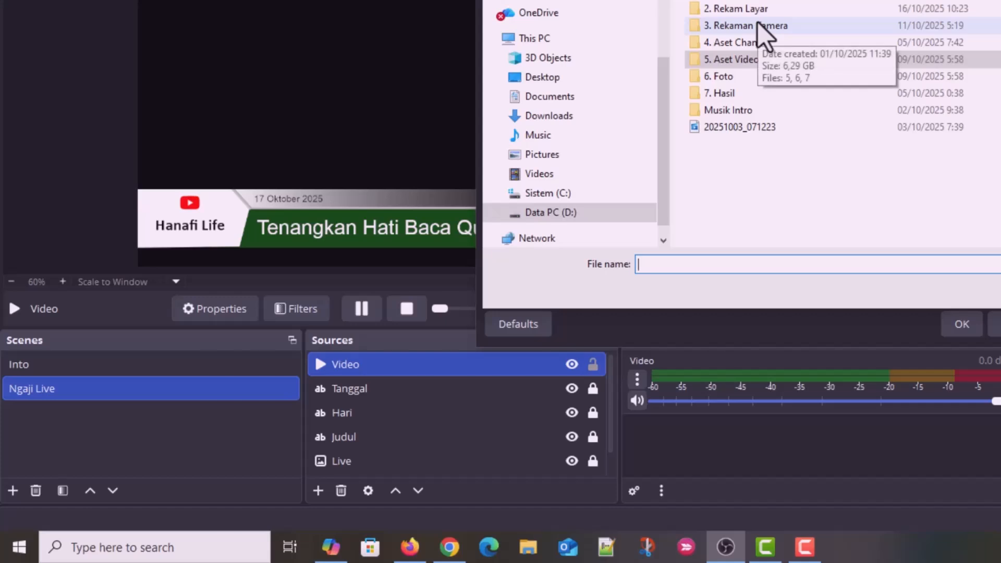
click(762, 26)
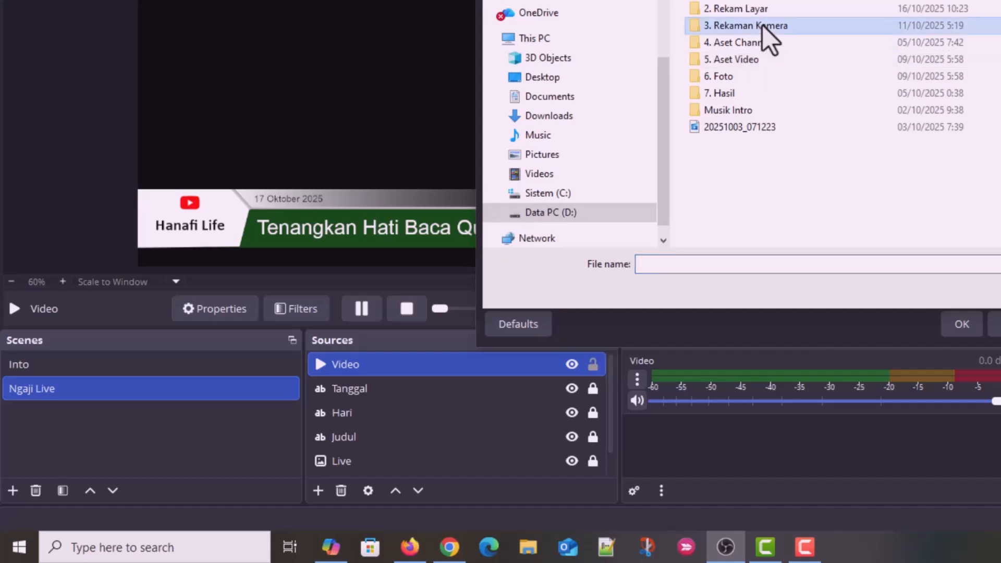
double_click(762, 26)
click(753, 27)
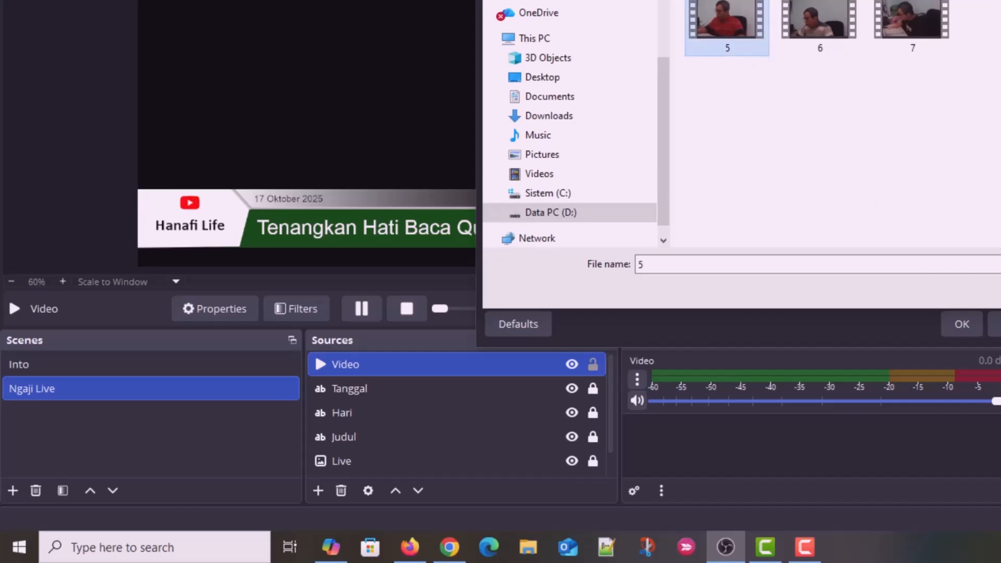
click(997, 289)
click(961, 324)
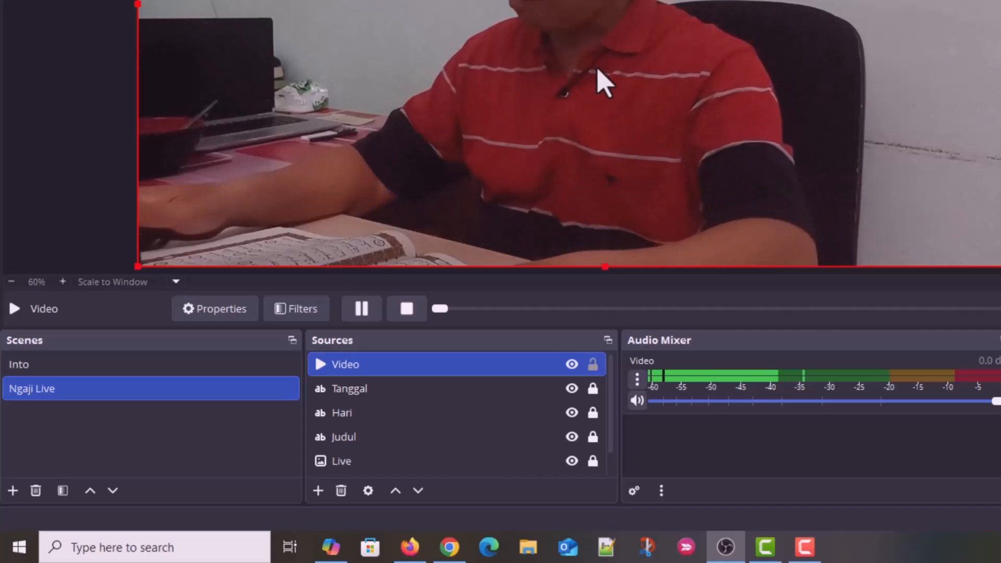
Pause the Video source's playback, resume it for a short check, and pause it again.
click(366, 310)
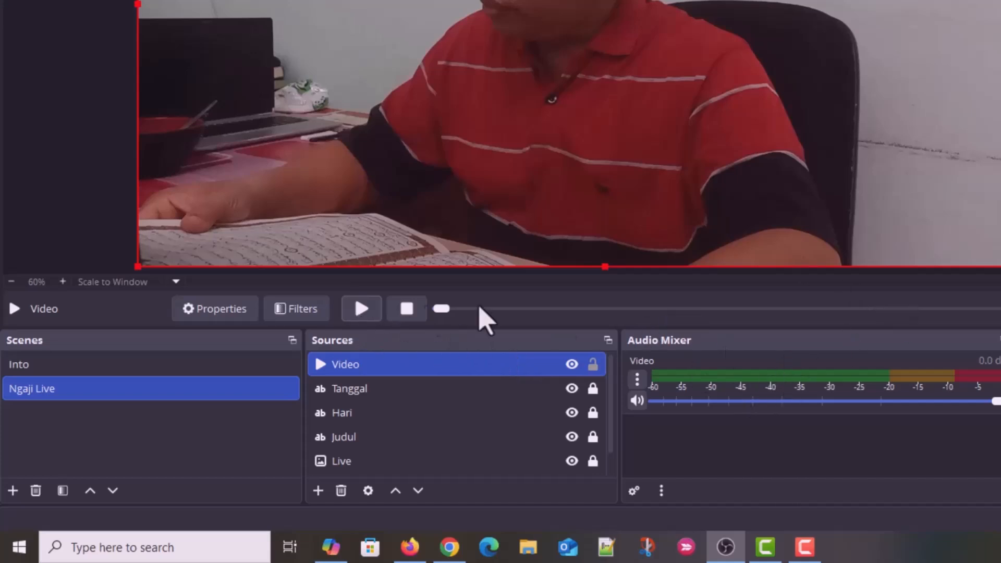
click(361, 312)
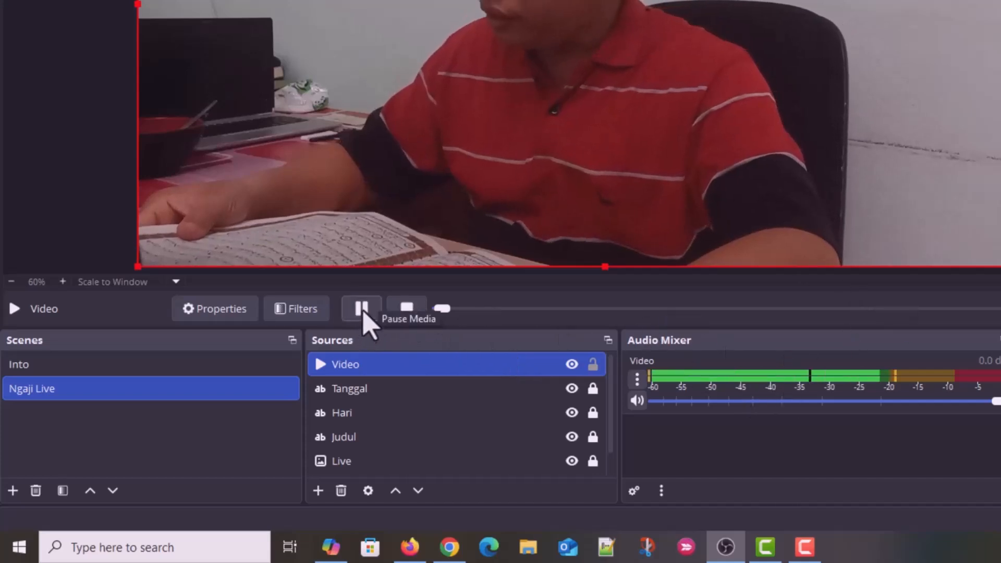
click(362, 312)
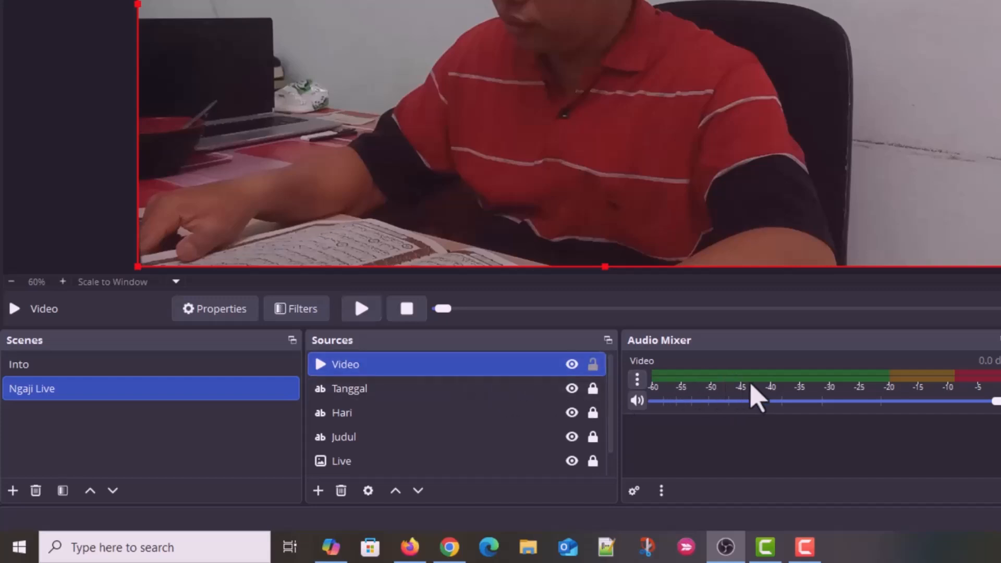
Set the Video source's audio monitoring to Monitor and Output and resume its playback.
right_click(792, 381)
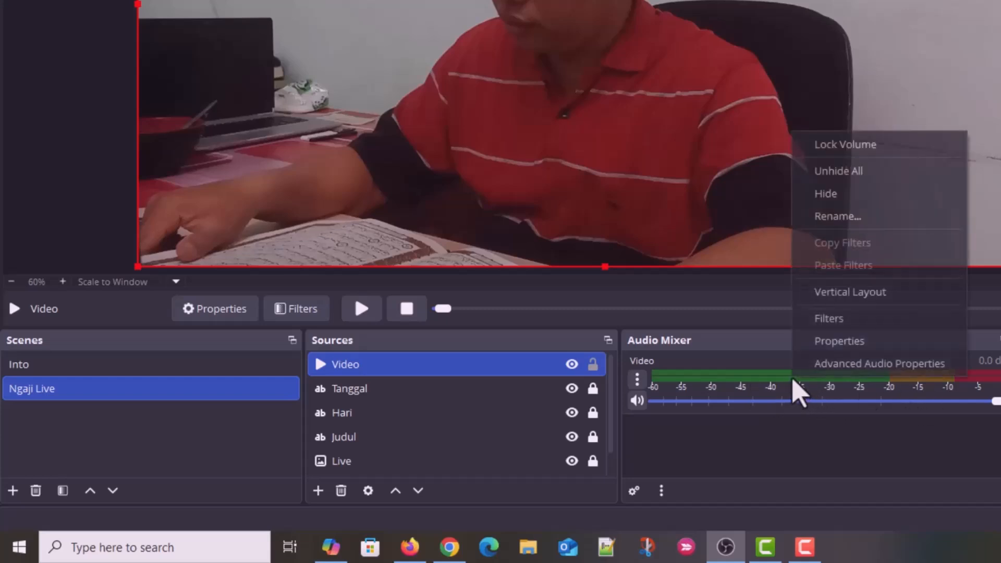
click(833, 365)
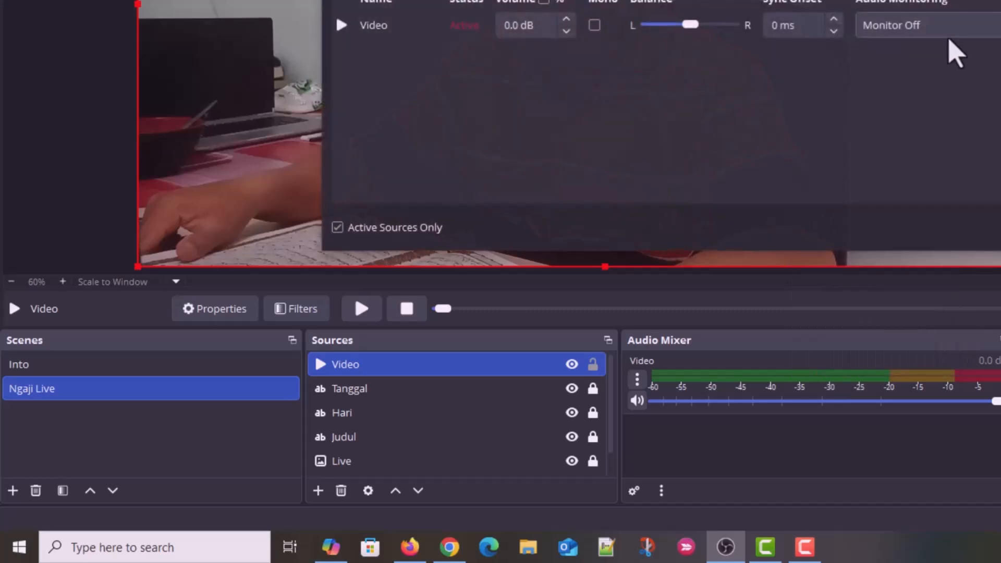
click(892, 30)
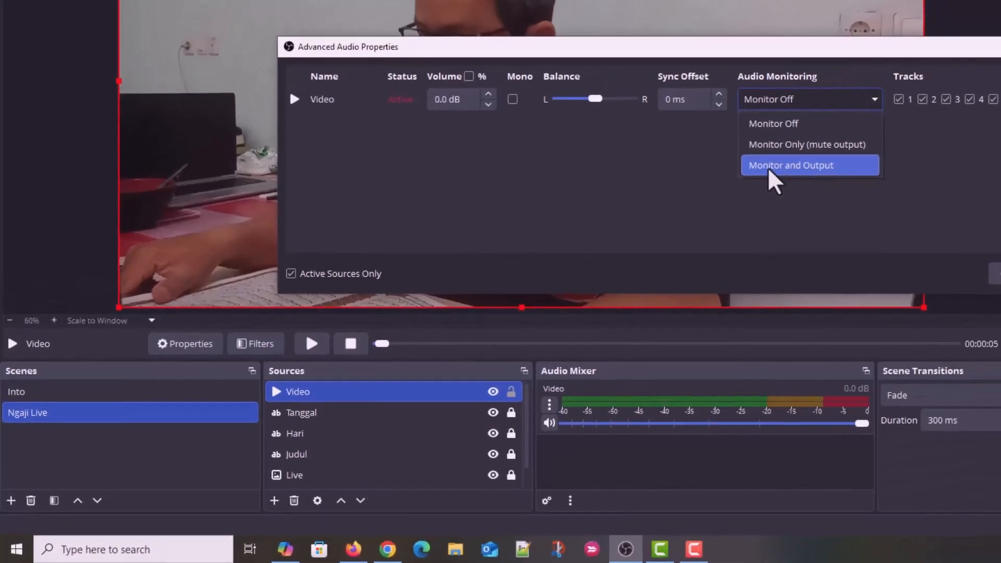
click(902, 102)
click(994, 274)
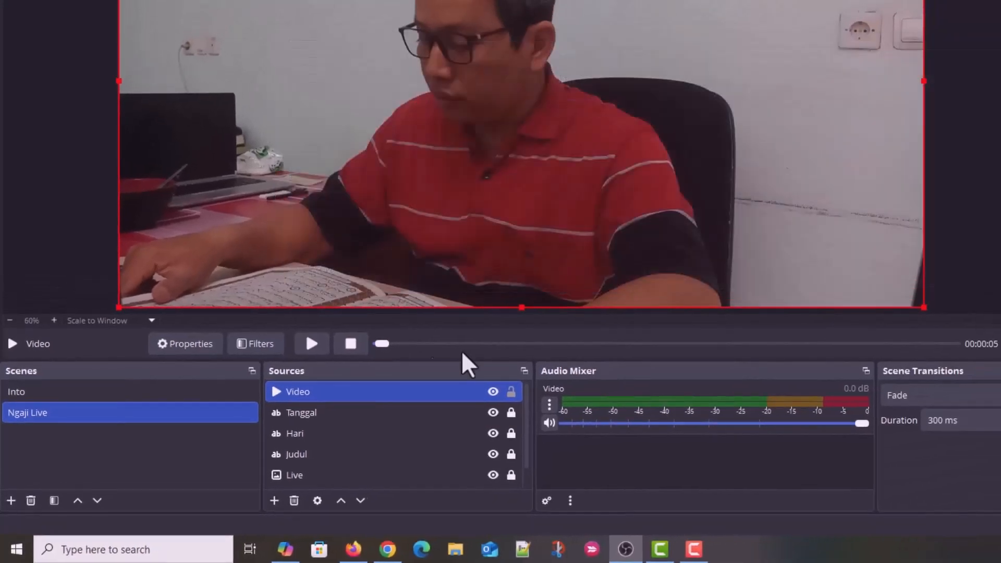
click(320, 343)
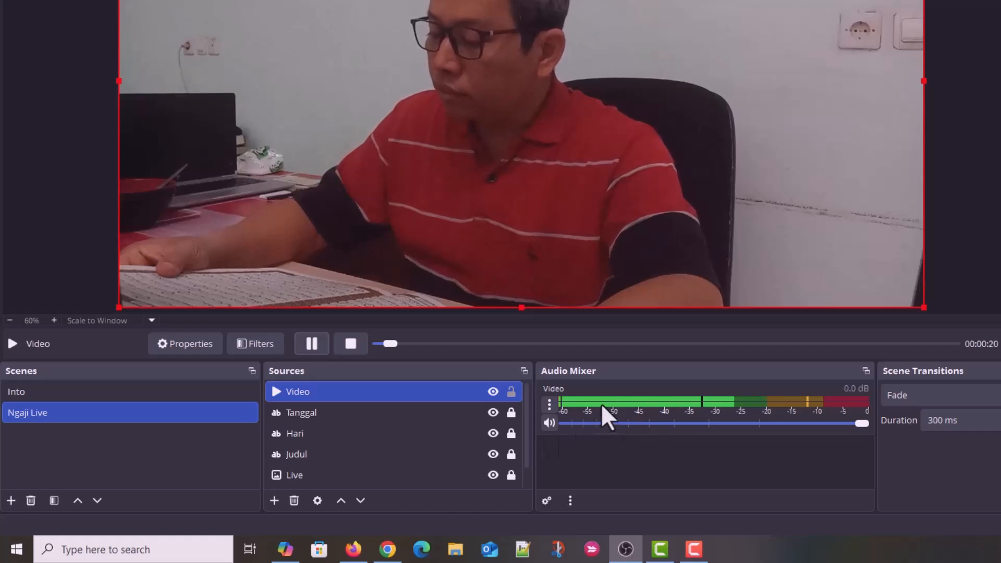
Switch the Video source's audio monitoring to Monitor Off while it plays.
right_click(624, 404)
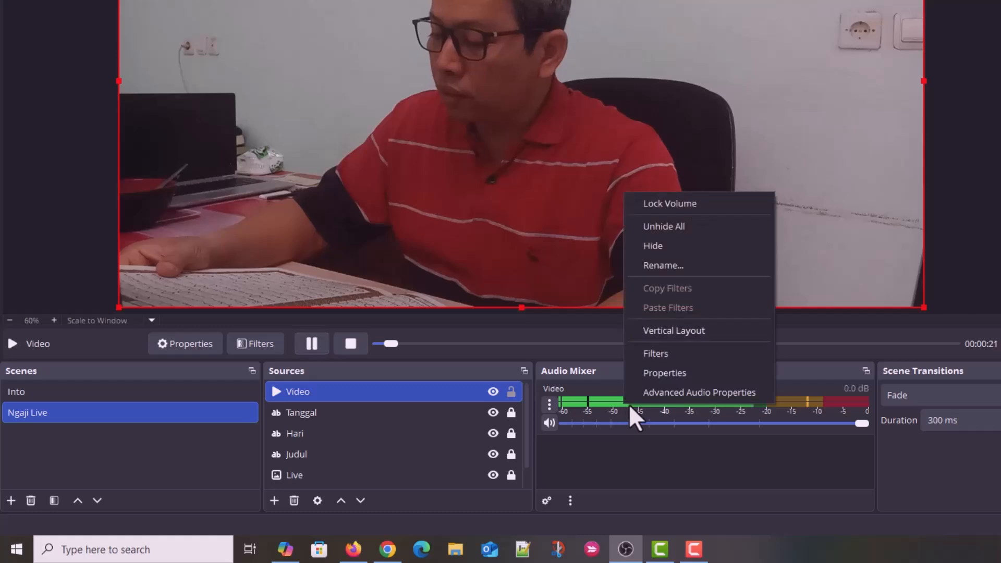
click(658, 396)
click(844, 97)
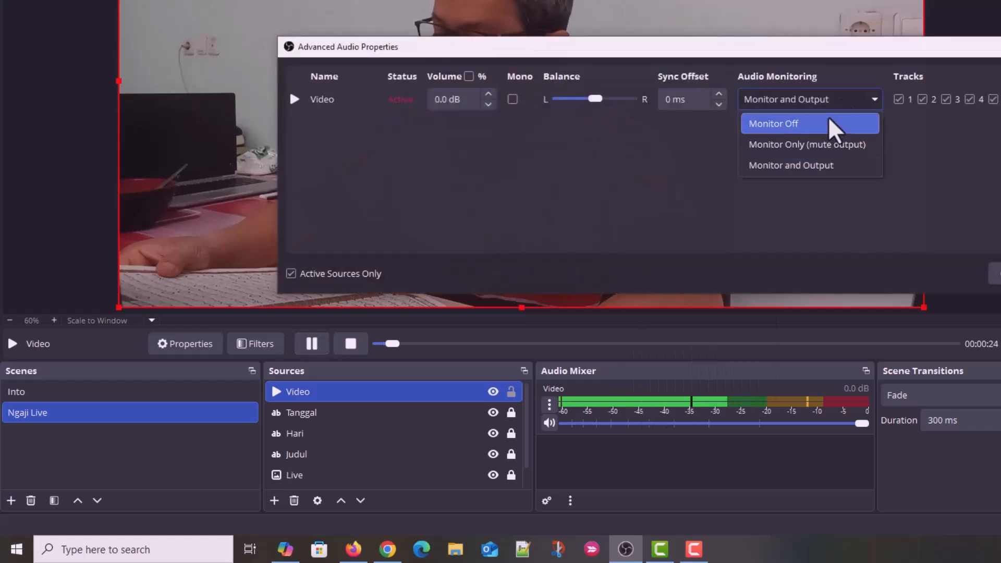
click(828, 118)
click(993, 274)
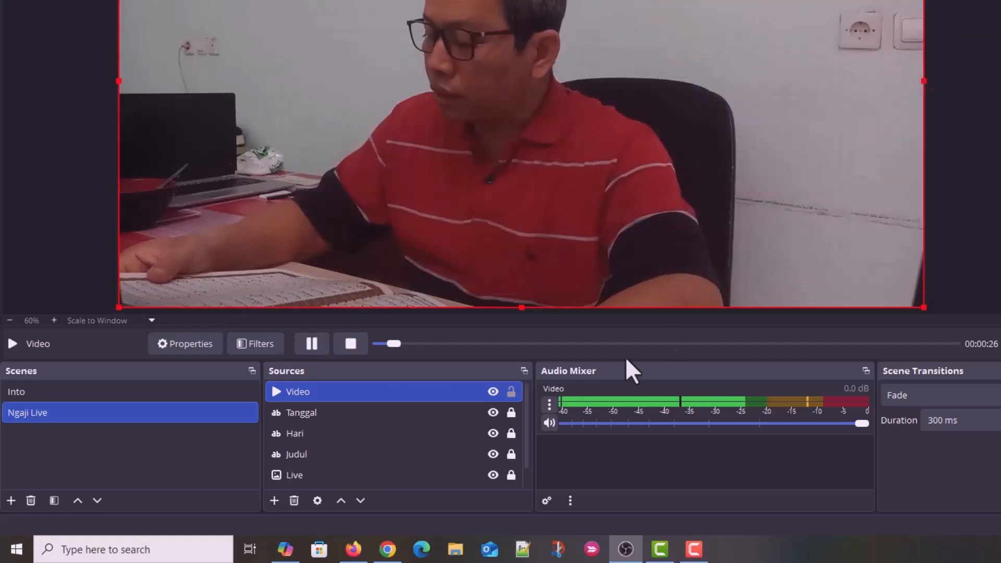
Set the Video source's audio monitoring back to Monitor and Output and pause the playback.
right_click(625, 402)
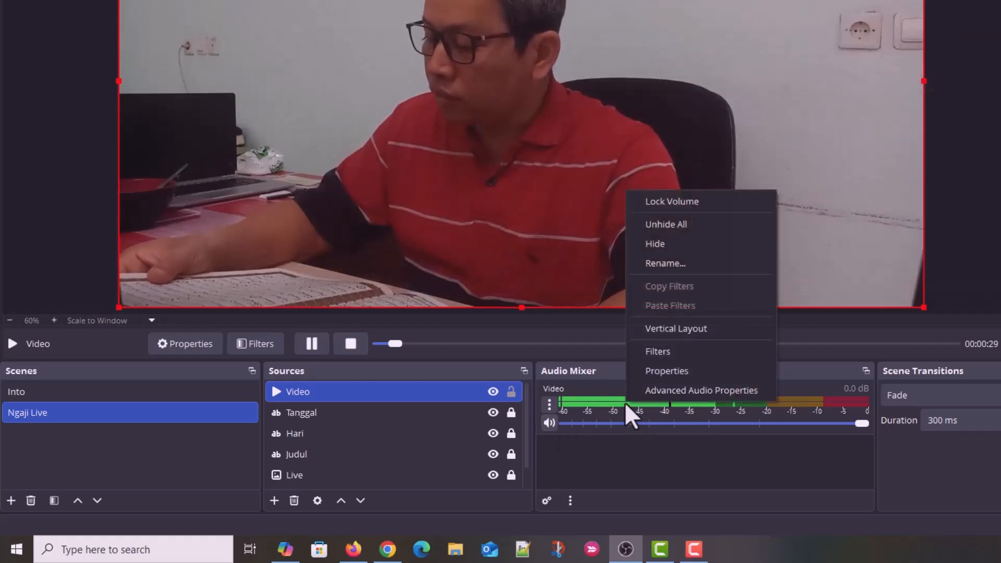
click(672, 390)
click(828, 104)
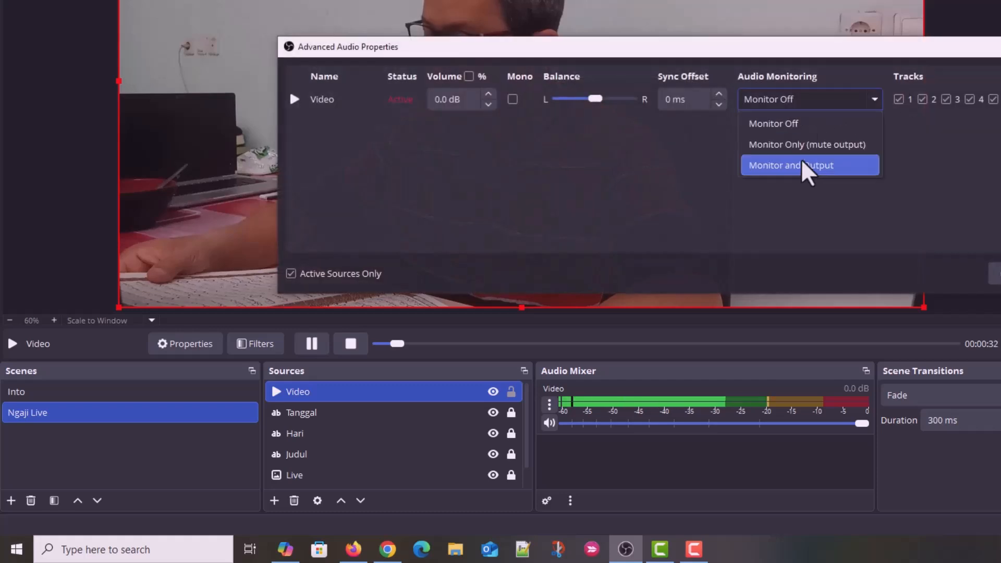
click(801, 159)
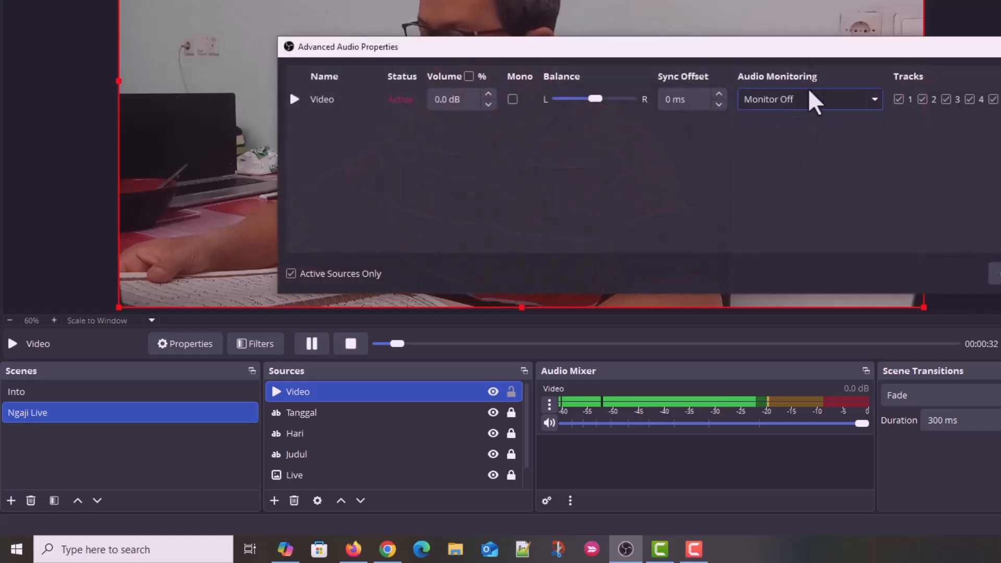
click(796, 99)
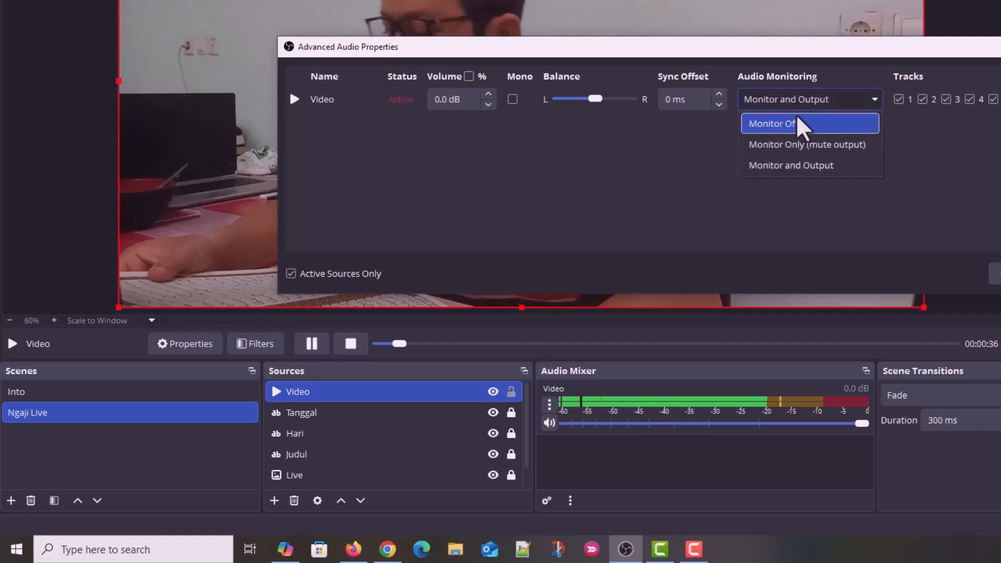
click(805, 166)
click(996, 274)
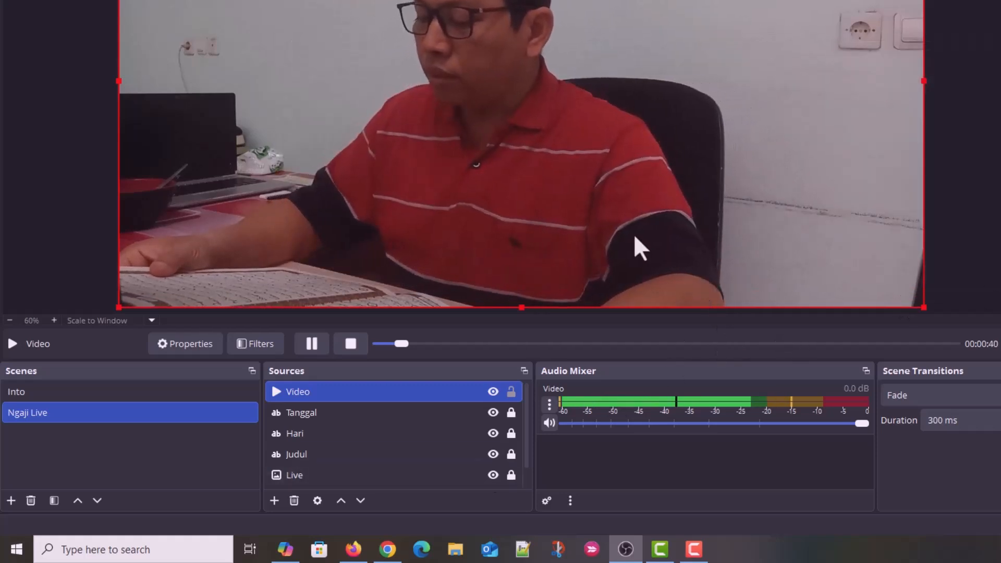
click(313, 343)
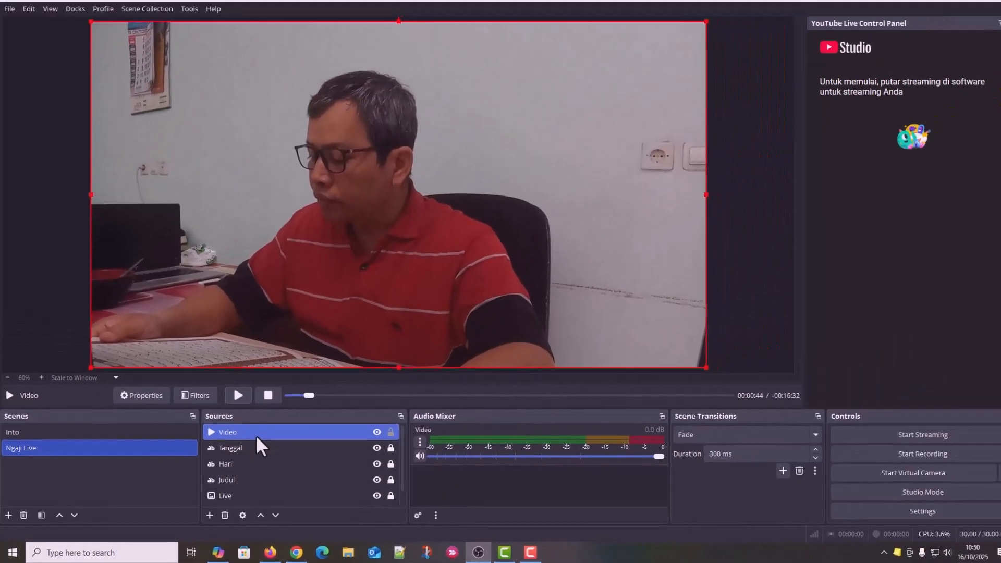
Move the Video source to the end of the source order, below Banner, so the overlays lie above it.
drag(334, 396, 337, 409)
drag(252, 447, 272, 495)
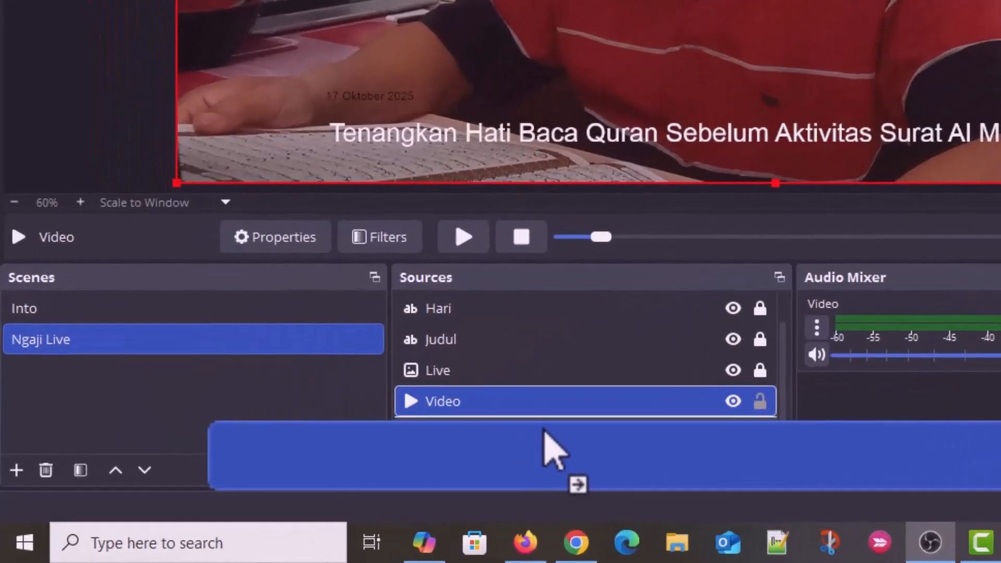
drag(544, 429, 546, 395)
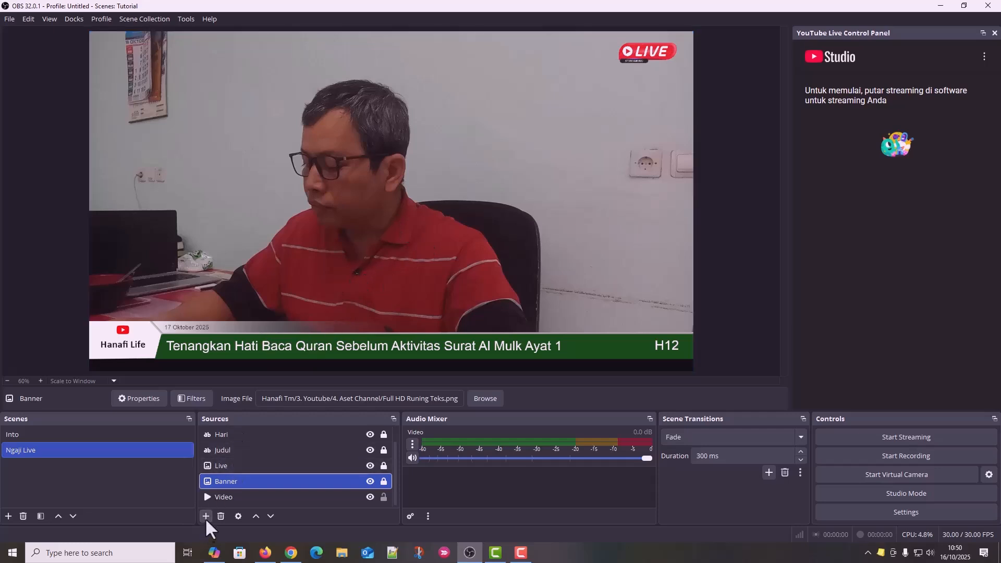
Add a new Text (GDI+) source named "Teks Jalan" to the Ngaji Live scene.
click(205, 515)
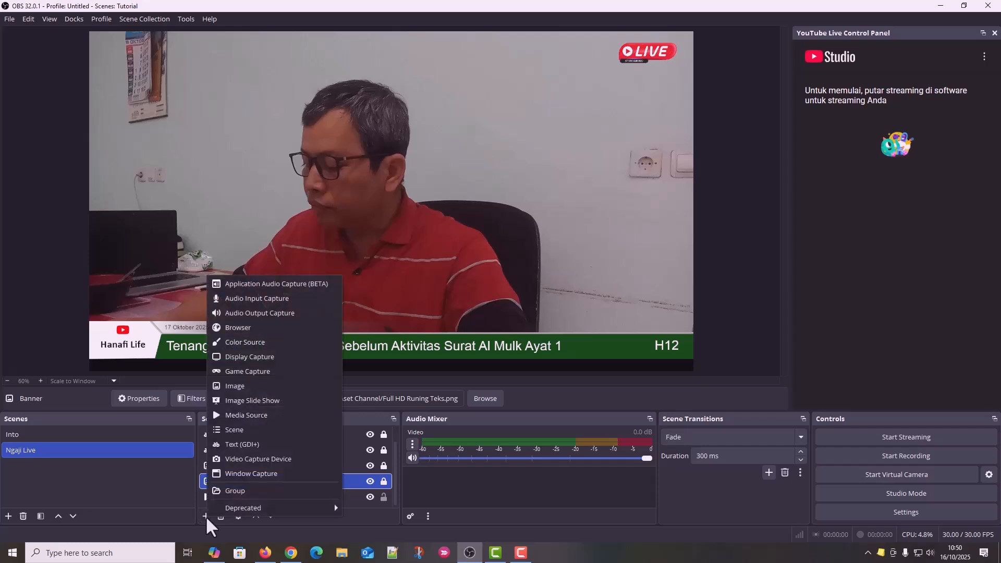
click(248, 444)
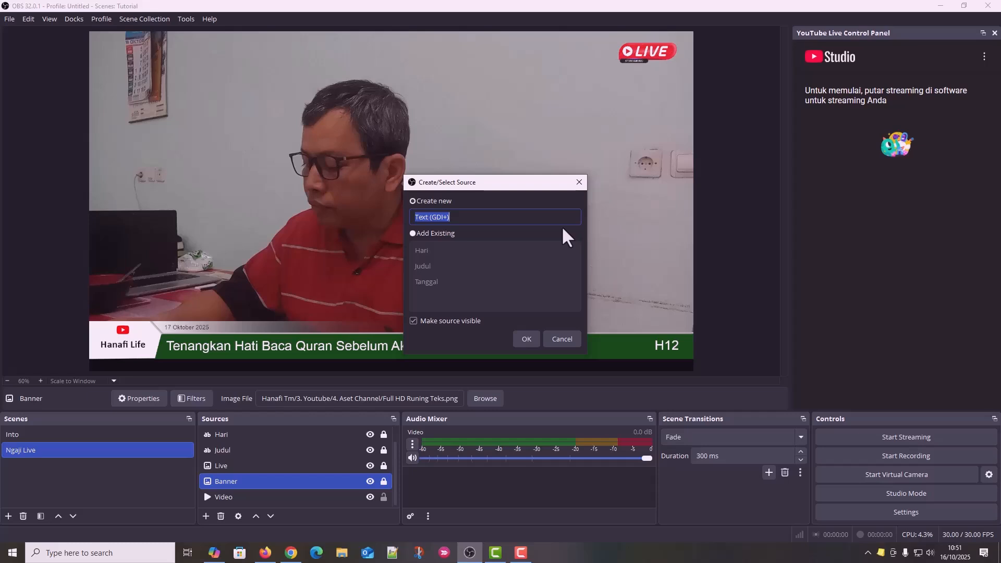
text(Teks Jalan)
click(521, 343)
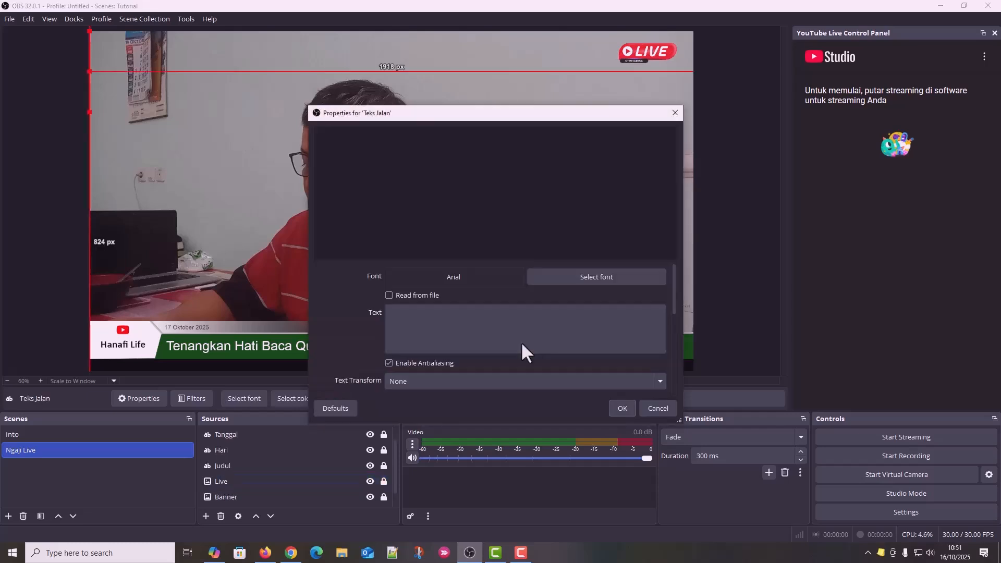
Paste the copied quotes (HR. Bukhari Muslim and QS. Yunus: 57), separated by ★★★, as the Teks Jalan source's text.
click(506, 340)
key(alt+Tab)
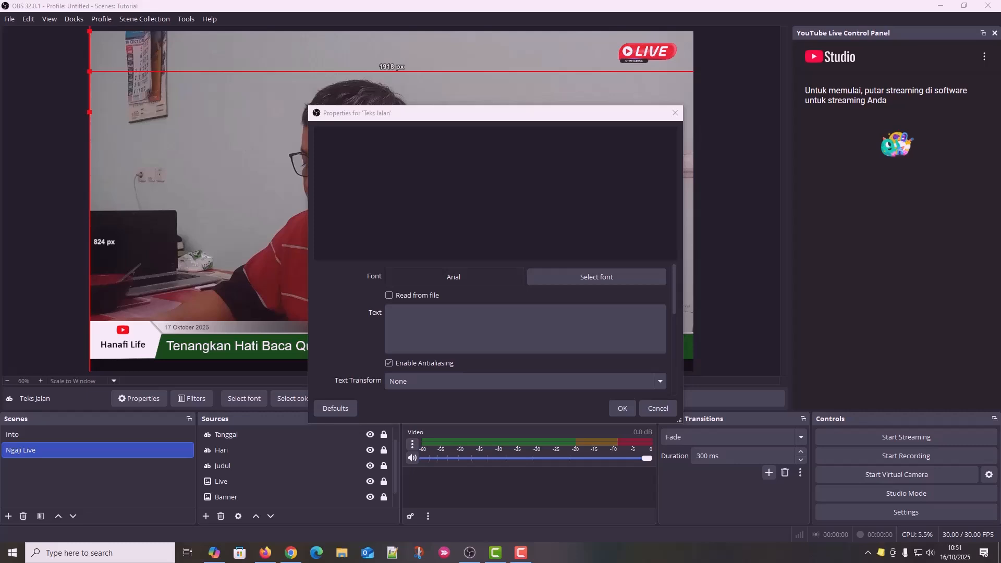
click(405, 324)
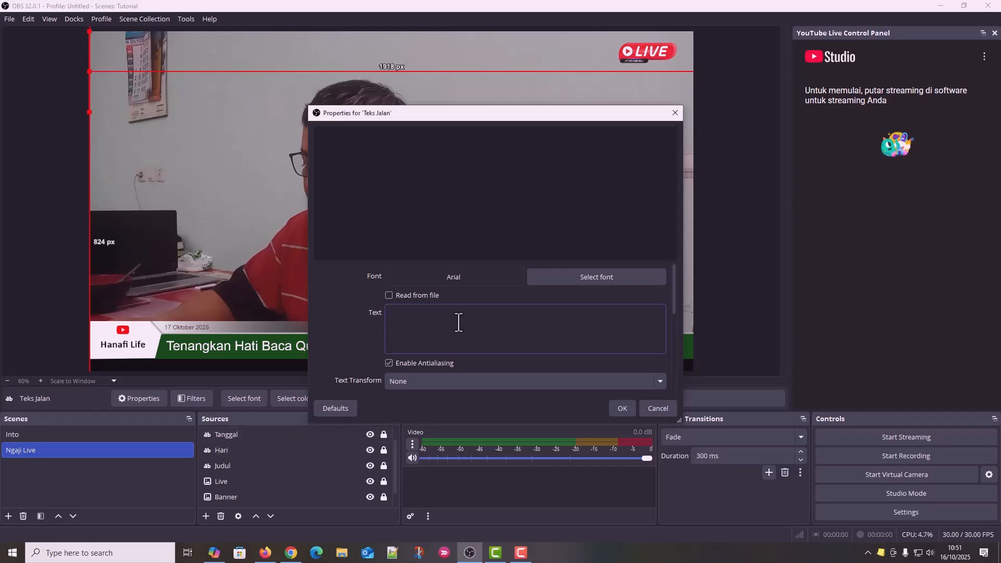
key(ctrl+v)
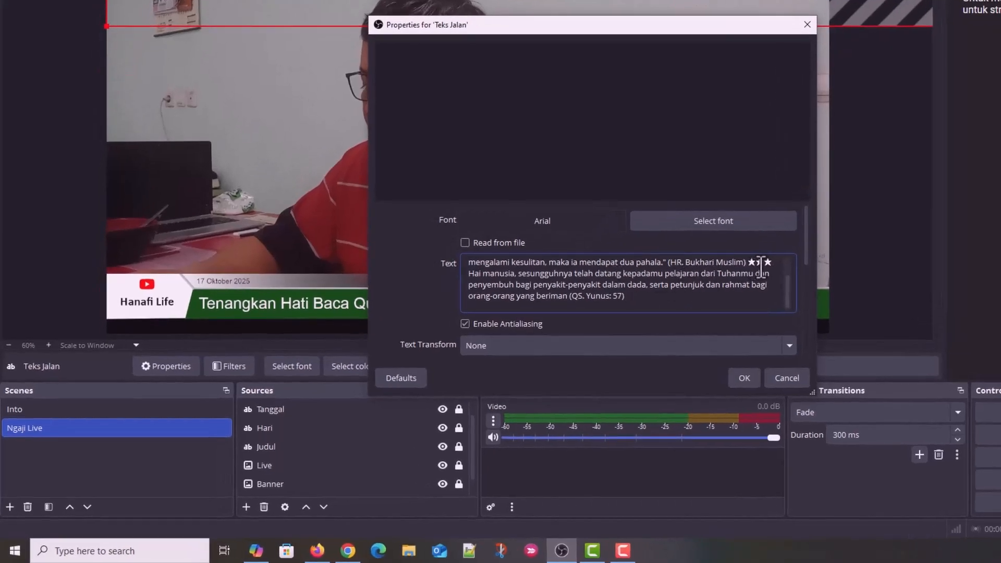
key(Return)
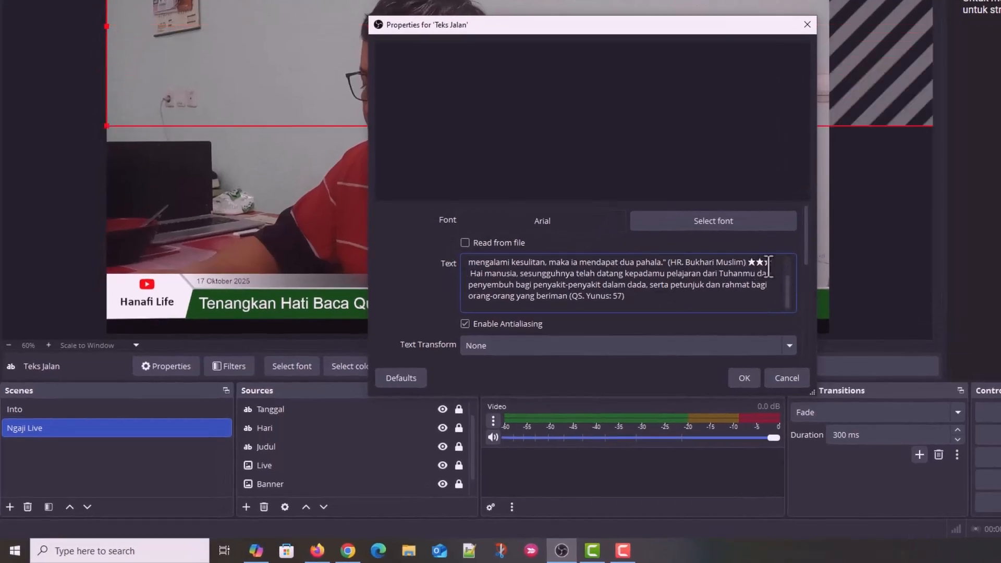
key(Delete)
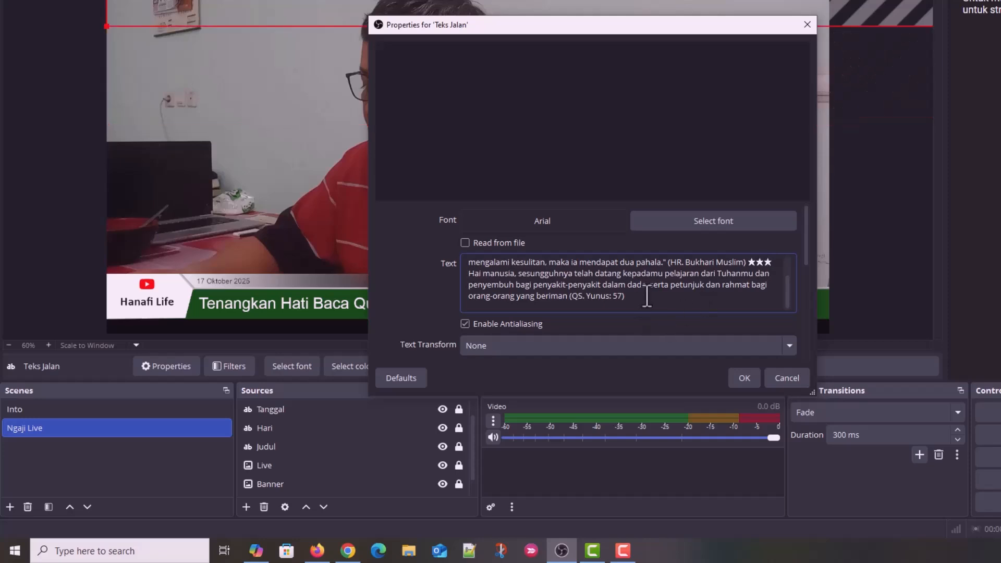
Copy the ★★★ separator to the start of the Teks Jalan text, followed by a space, and apply the properties.
scroll(647, 296, up, 1)
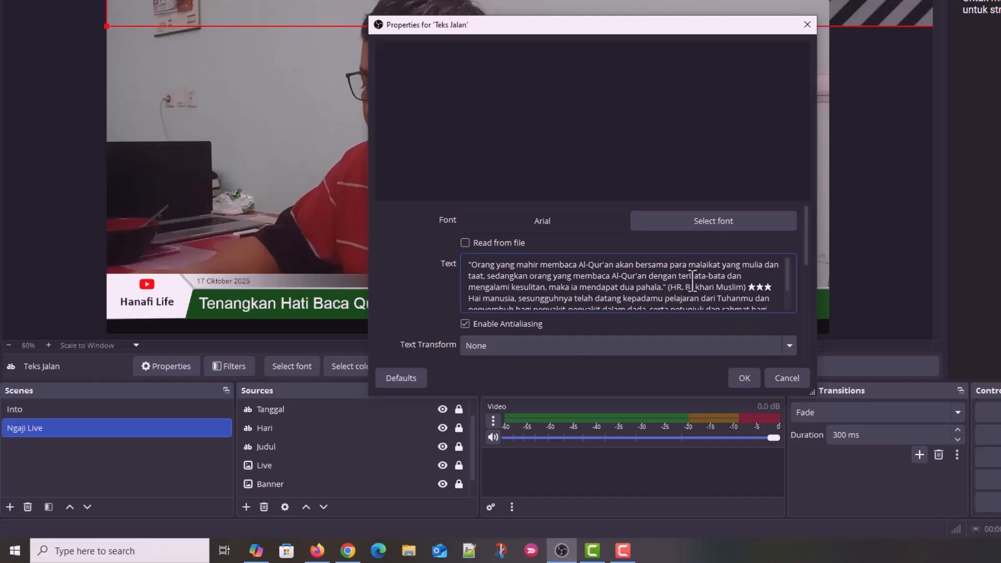
drag(772, 287, 747, 287)
key(ctrl+c)
click(468, 265)
key(ctrl+v)
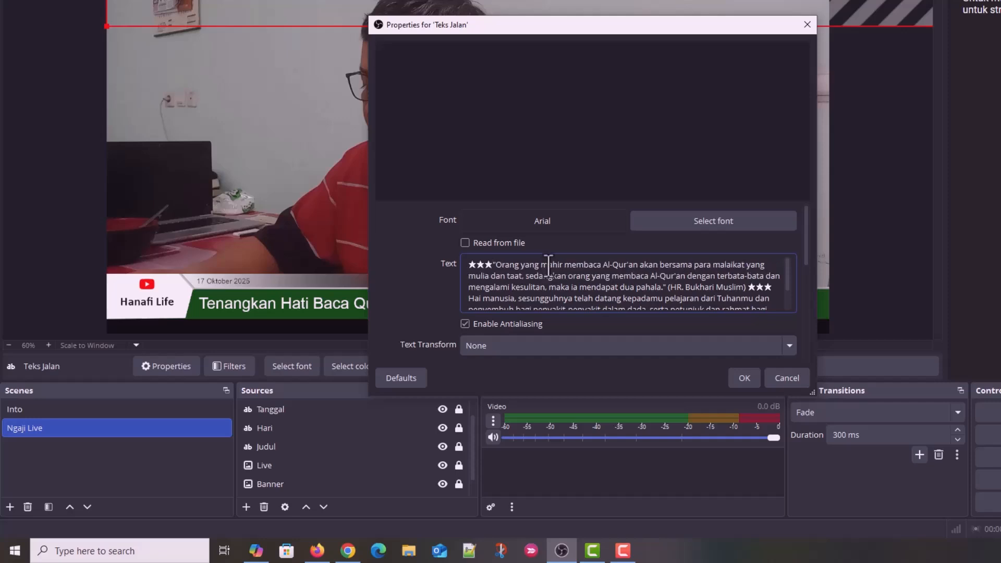
scroll(596, 290, down, 3)
scroll(598, 288, up, 3)
scroll(598, 284, down, 1)
scroll(597, 284, up, 1)
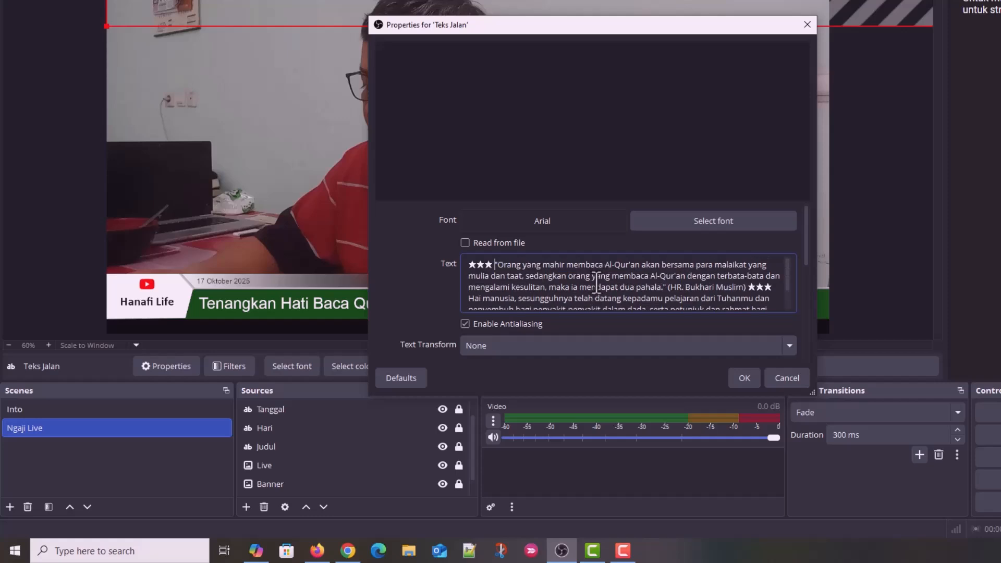
click(744, 378)
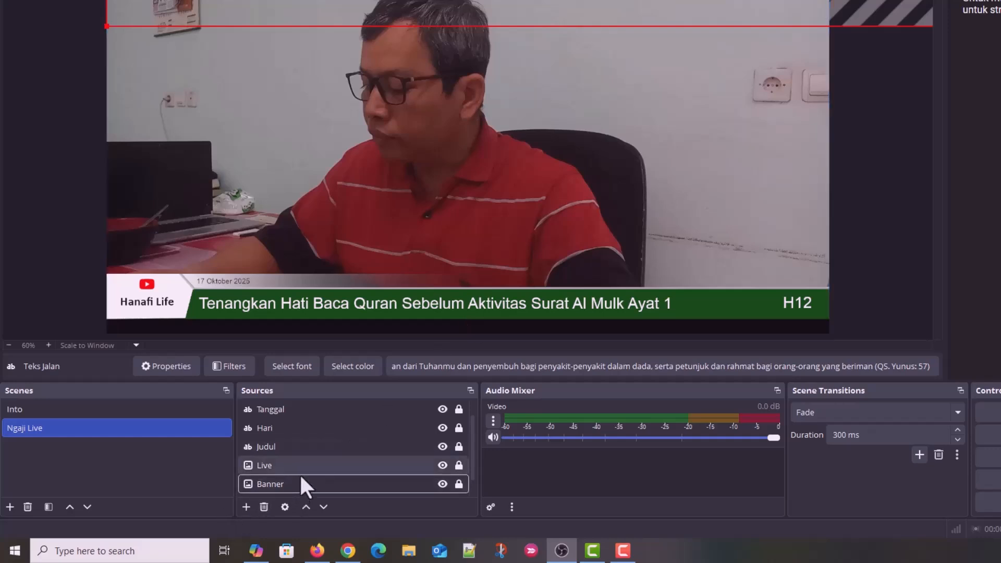
Set the Teks Jalan font size to 22 and move the text into the black strip beneath the green banner.
scroll(313, 464, up, 2)
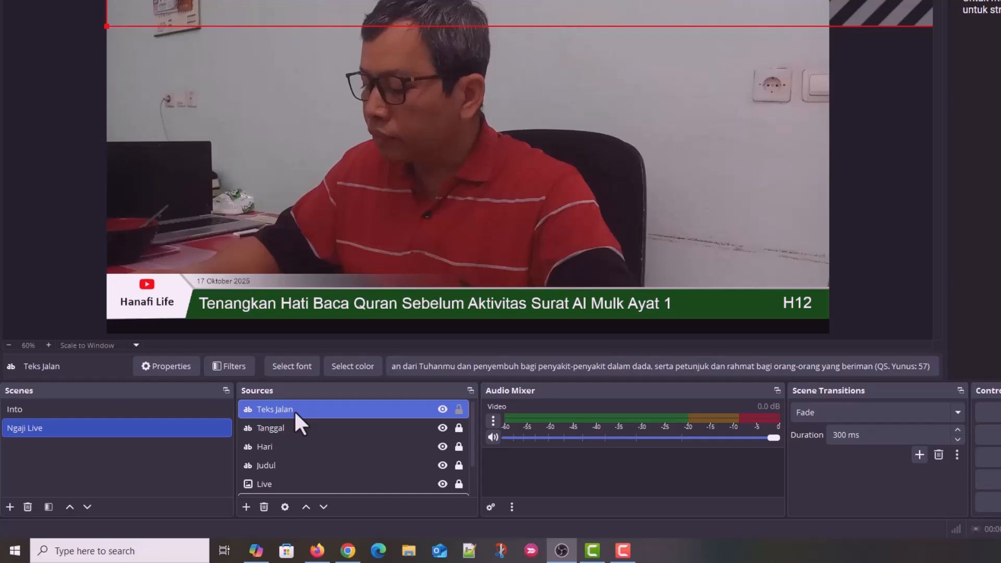
click(524, 365)
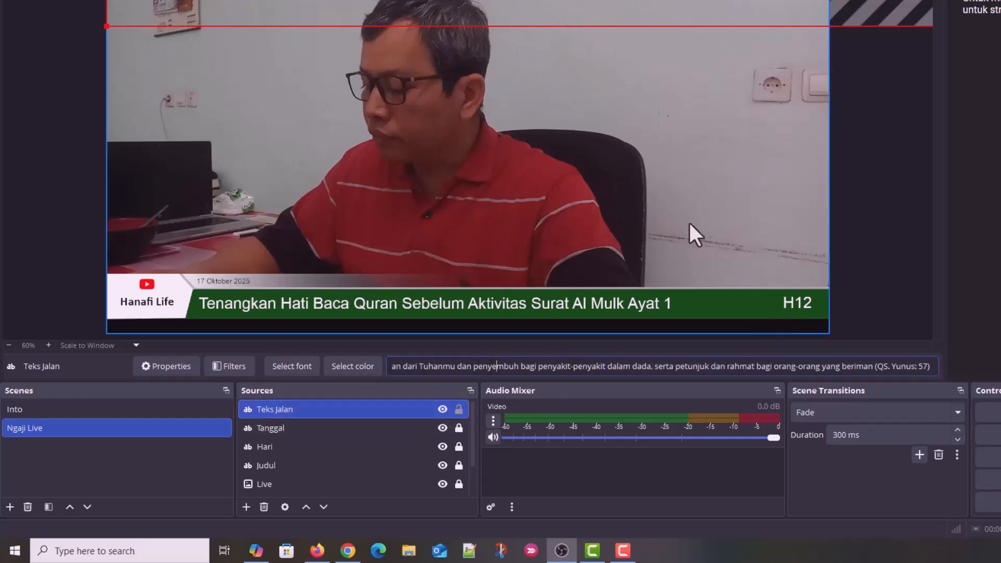
right_click(398, 414)
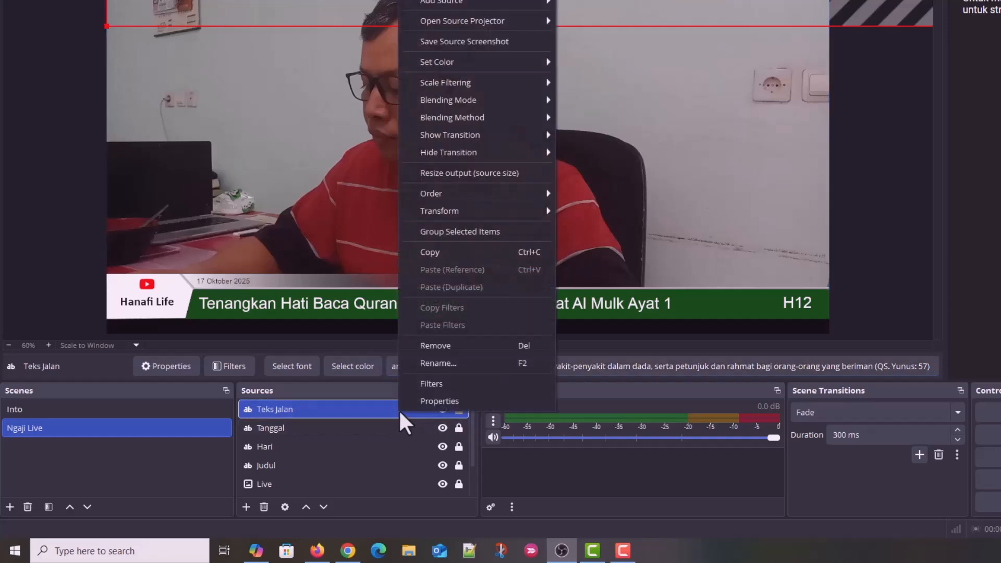
click(418, 405)
click(725, 219)
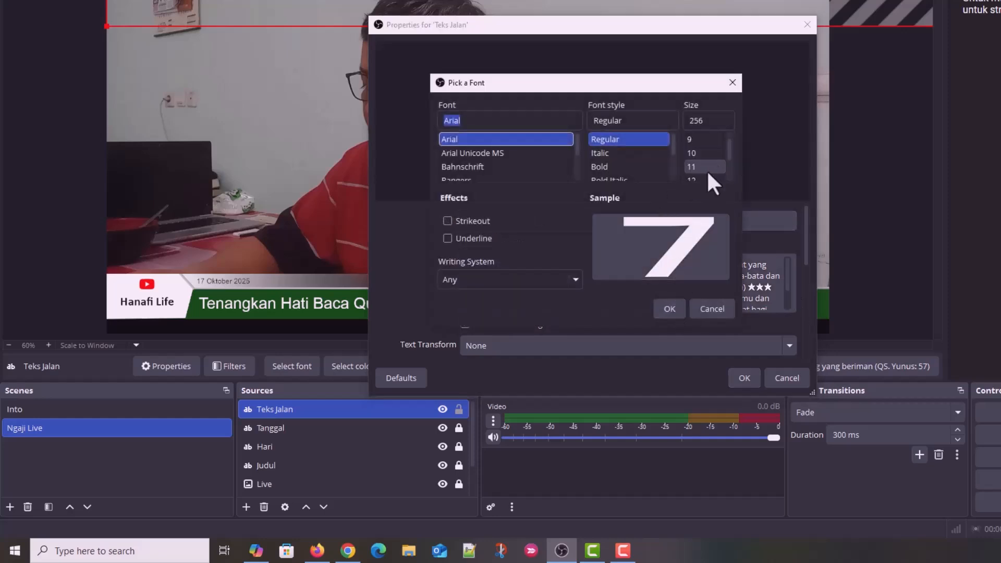
click(699, 166)
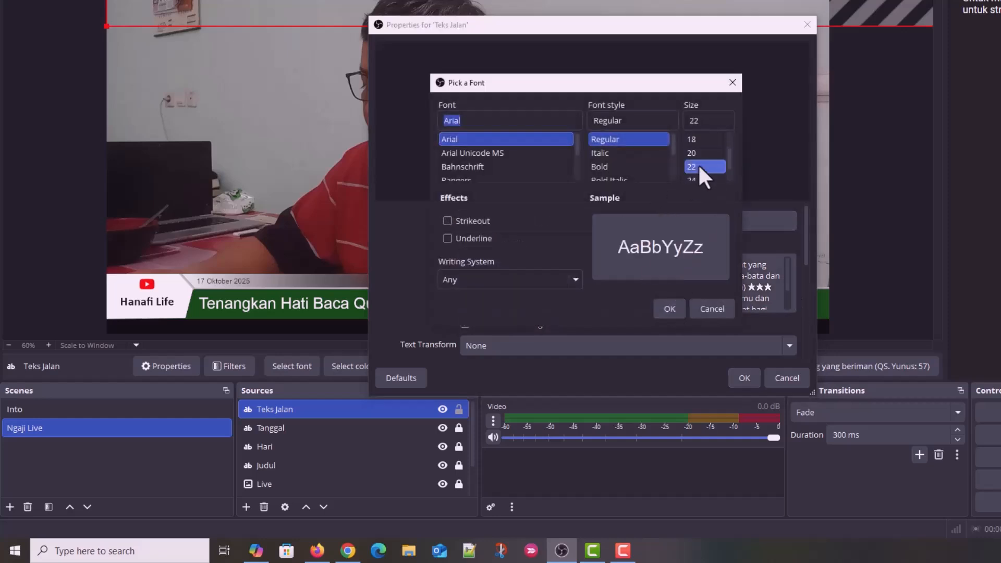
click(669, 308)
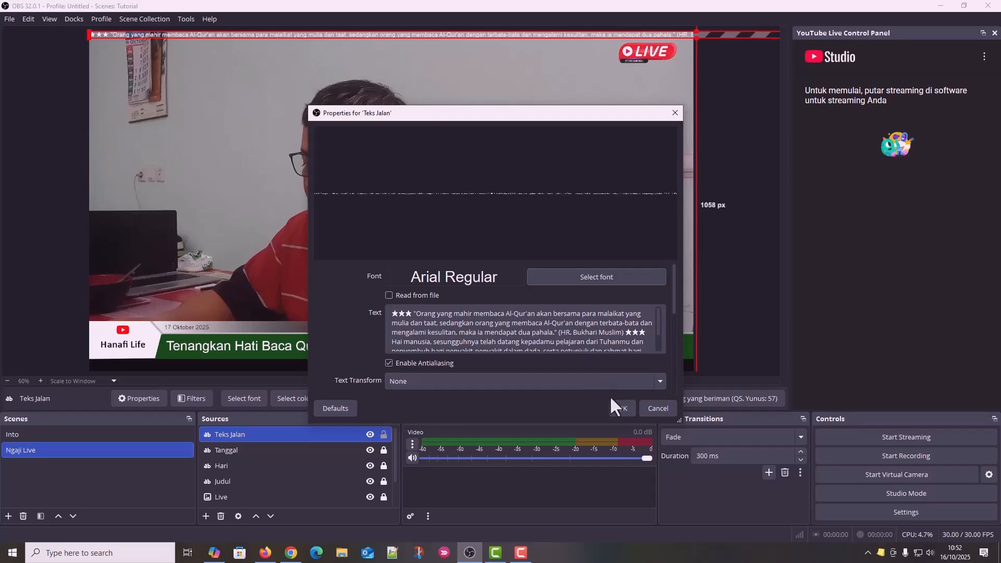
click(620, 408)
drag(431, 33, 435, 360)
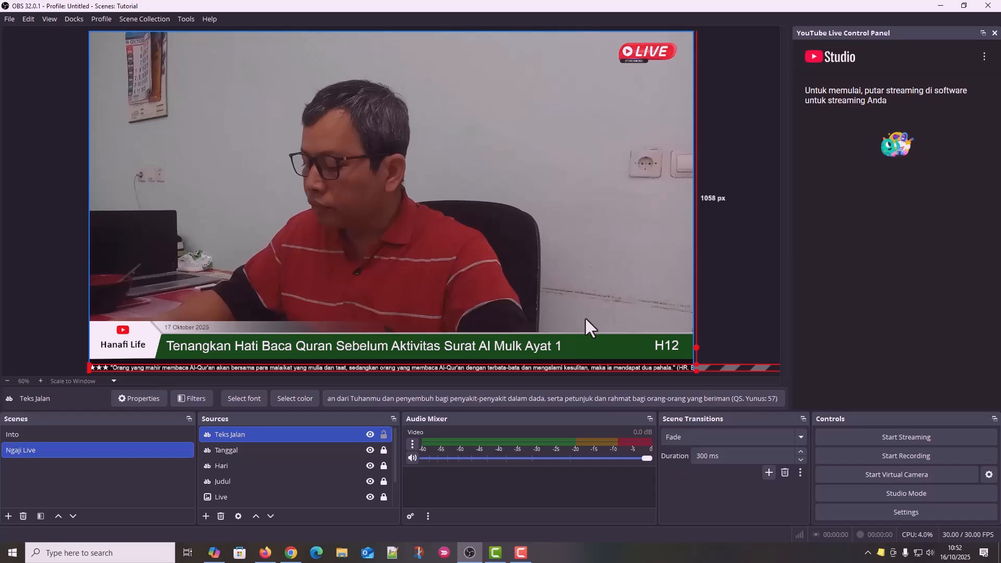
Nudge the Teks Jalan text slightly upward so it sits within the black strip beneath the green banner.
key(Up)
key(Up)
key(Up)
key(Up)
key(Up)
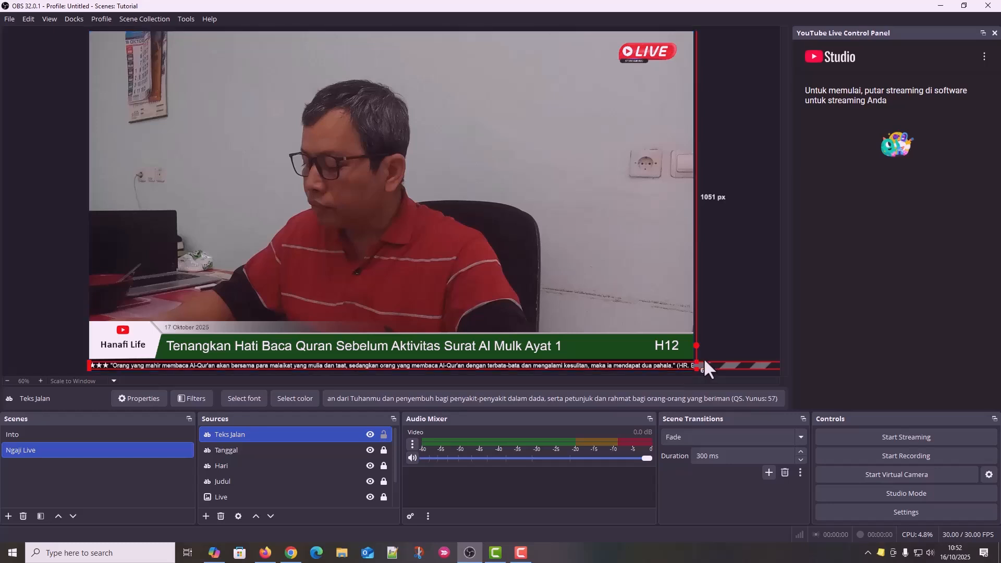
Add a Scroll effect filter to the Teks Jalan source, keeping the filter name Scroll.
right_click(241, 433)
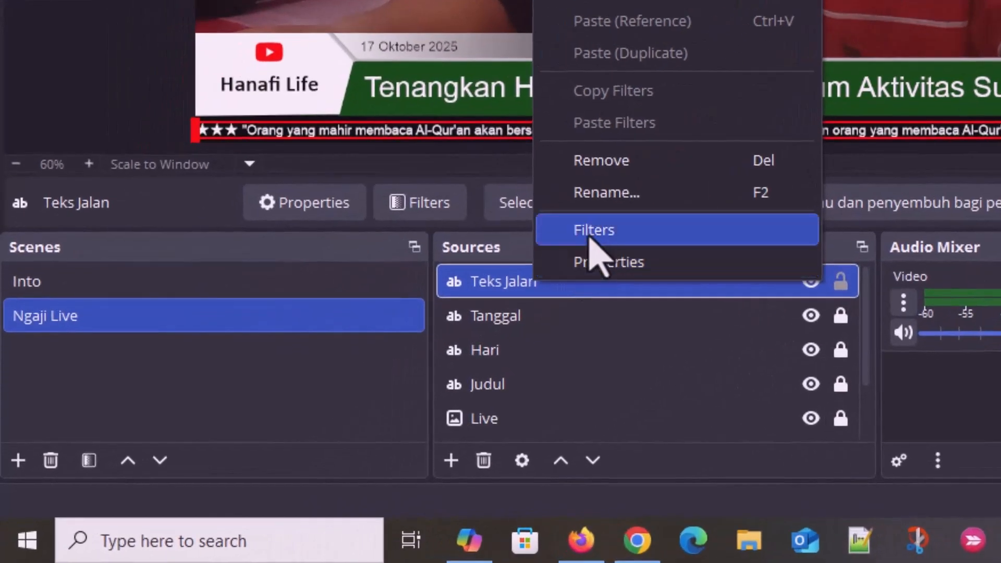
click(590, 233)
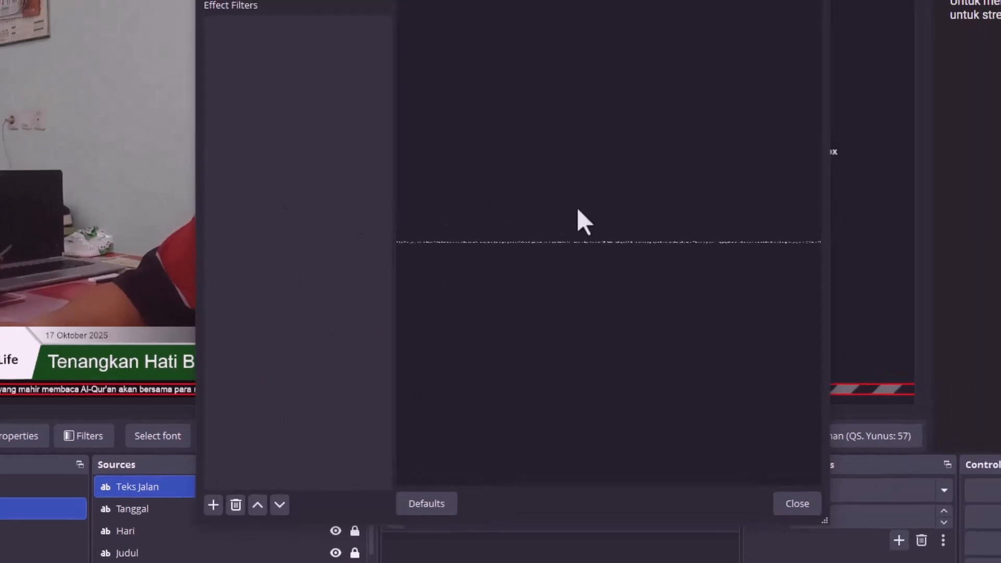
click(213, 505)
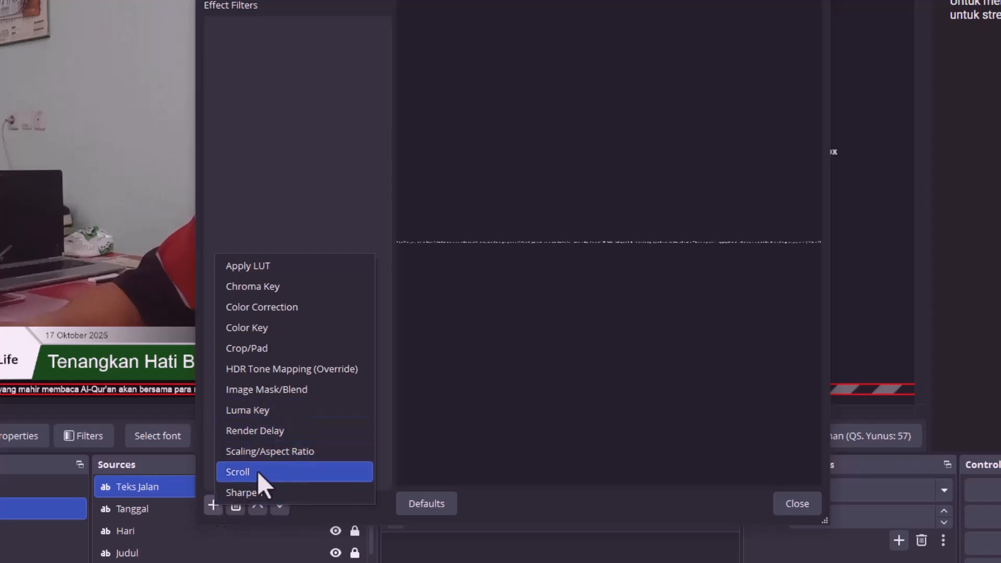
click(241, 473)
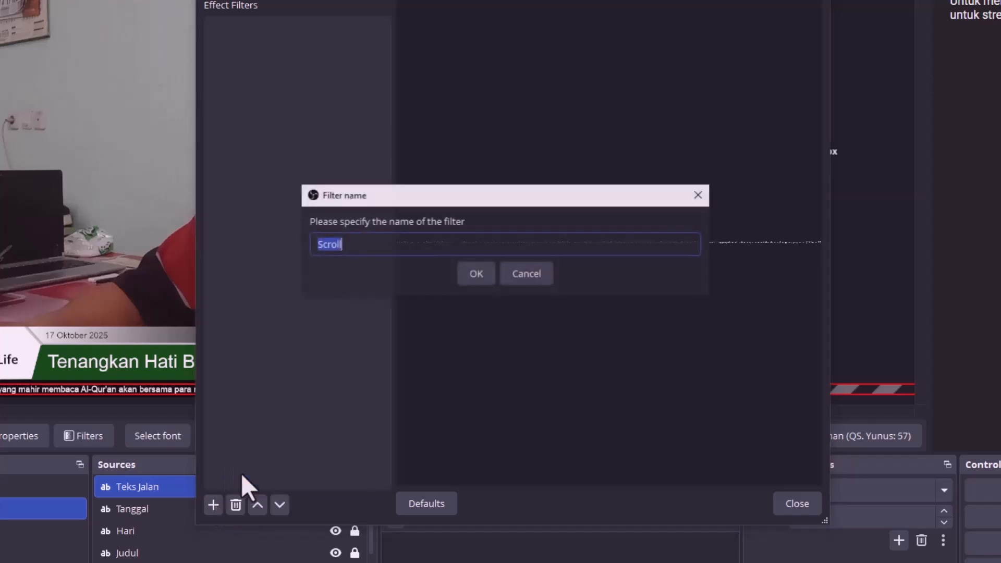
click(471, 274)
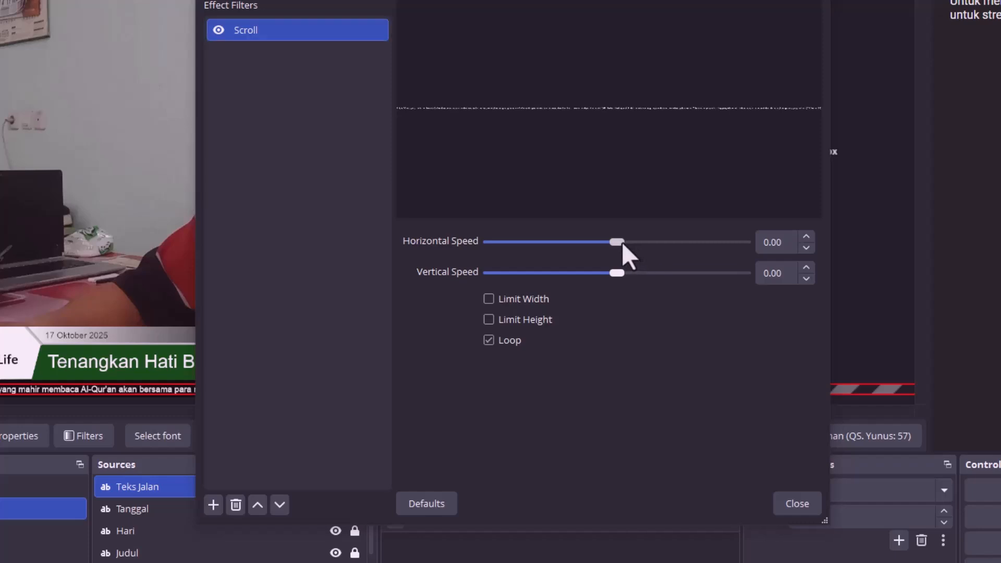
Set the Scroll filter's horizontal speed to 55.
drag(621, 242, 684, 242)
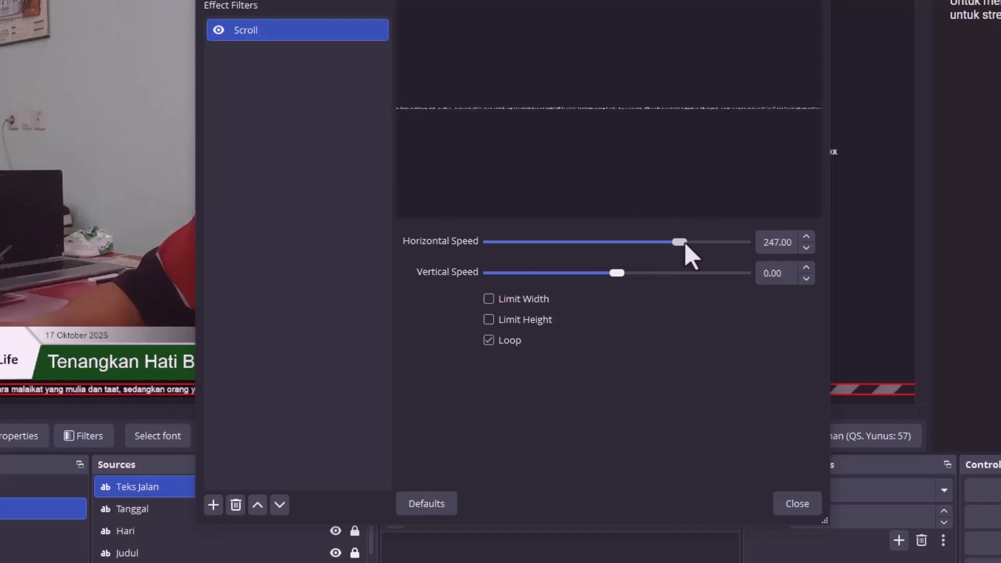
drag(684, 242, 637, 243)
click(806, 249)
click(806, 249)
click(806, 249)
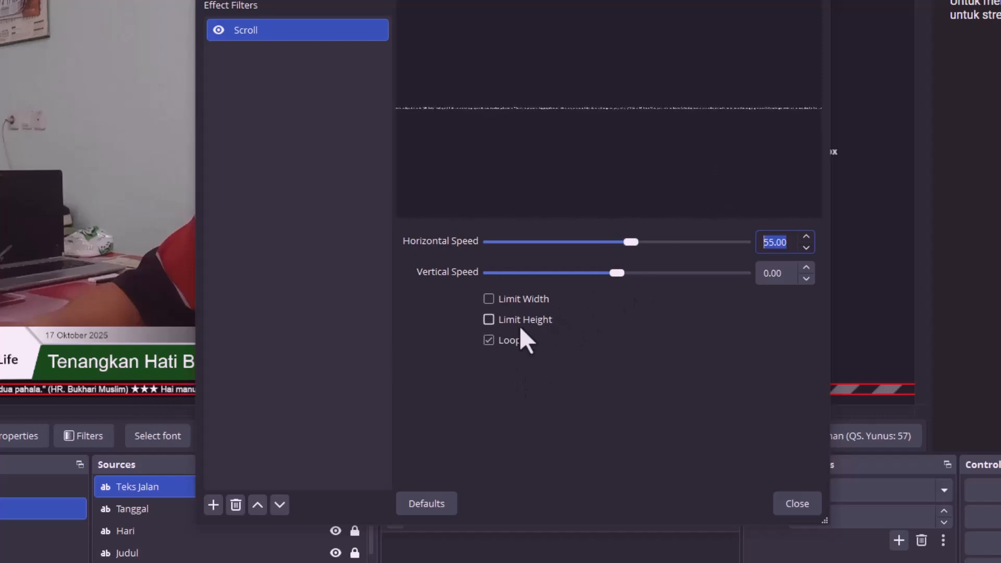
Limit the Scroll filter's width to 1920 and close the filter settings.
click(489, 298)
click(489, 298)
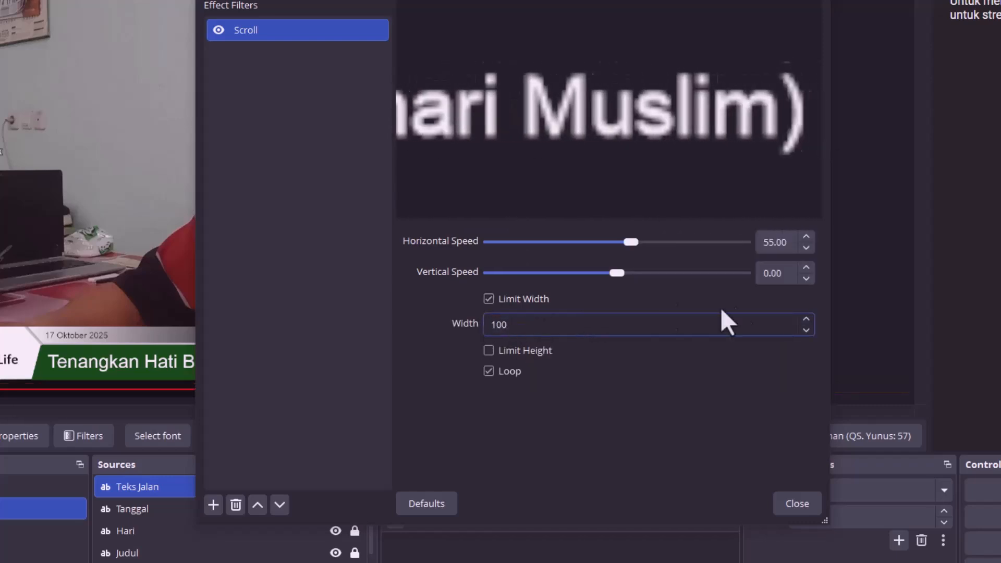
key(BackSpace)
key(BackSpace)
key(BackSpace)
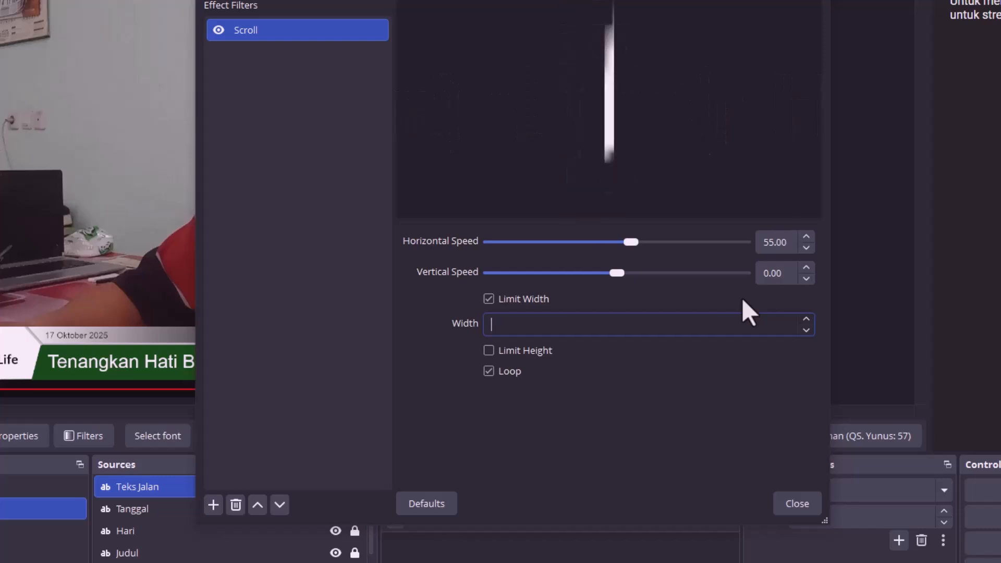
text(1920)
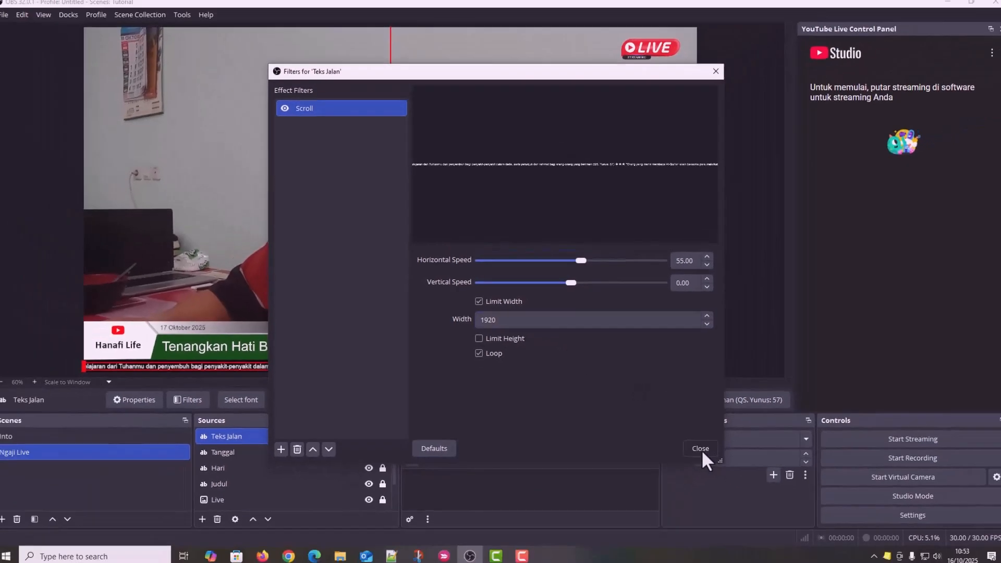
click(770, 489)
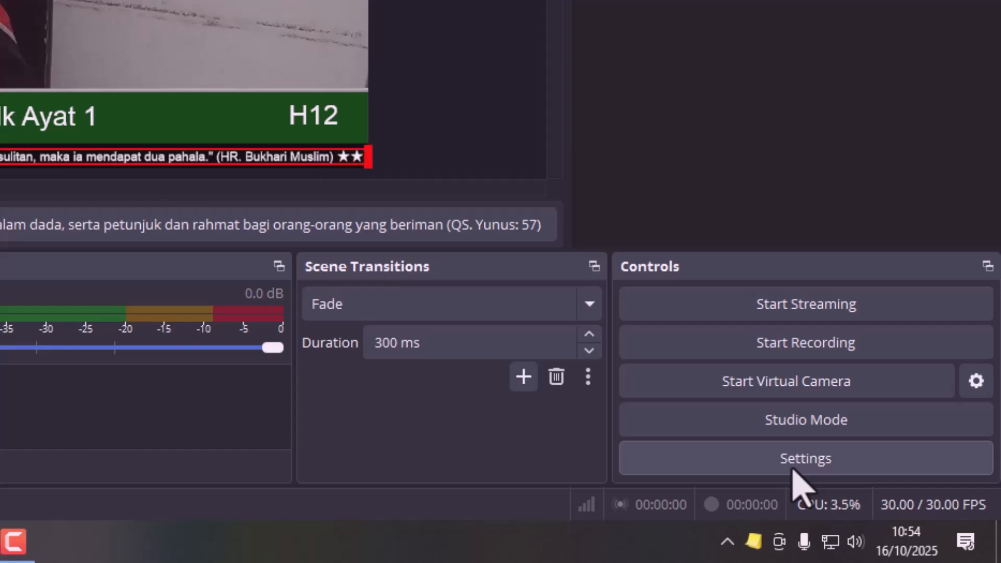
In the stream settings, choose YouTube - RTMPS as the service and use a stream key instead of connecting an account.
click(815, 460)
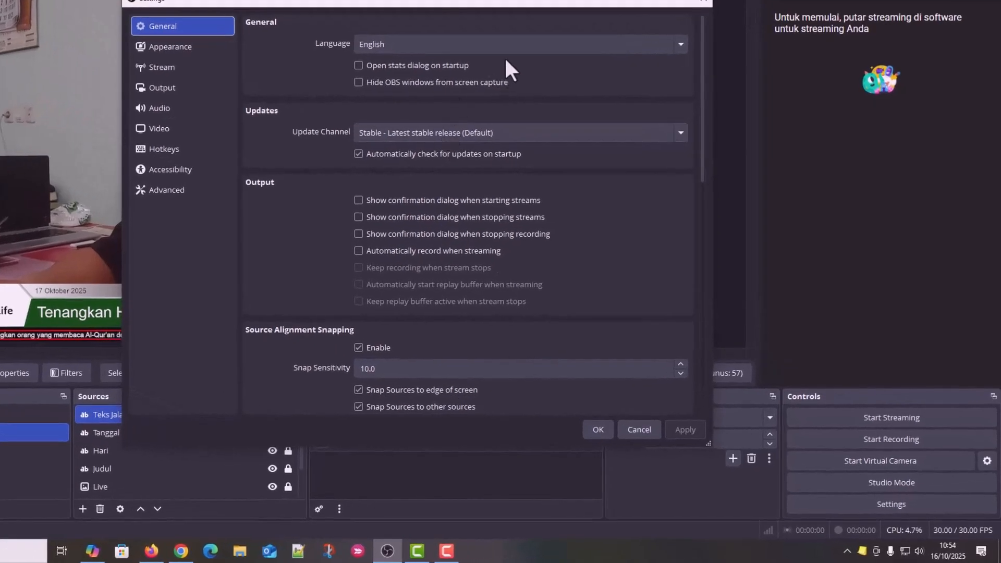
click(162, 68)
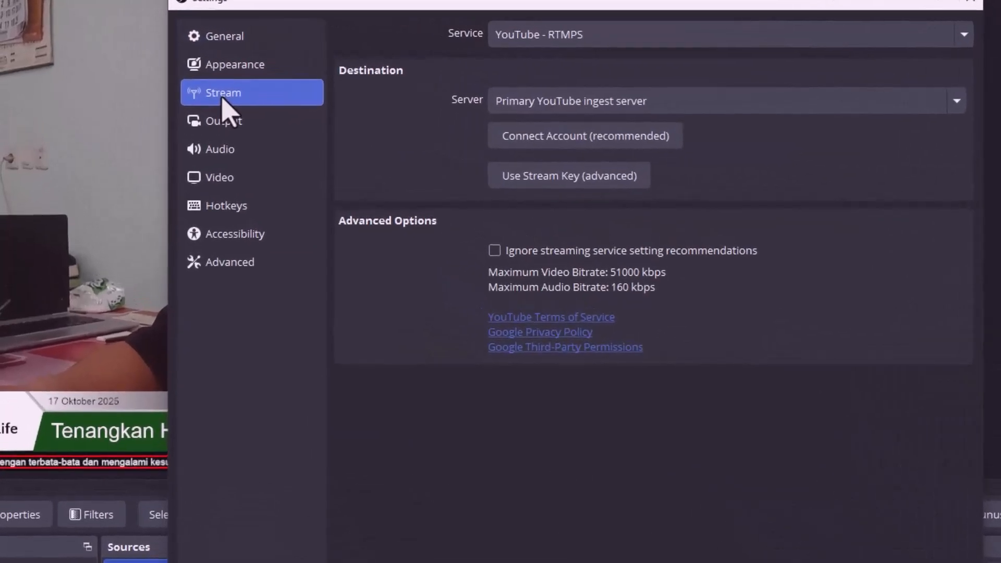
click(563, 32)
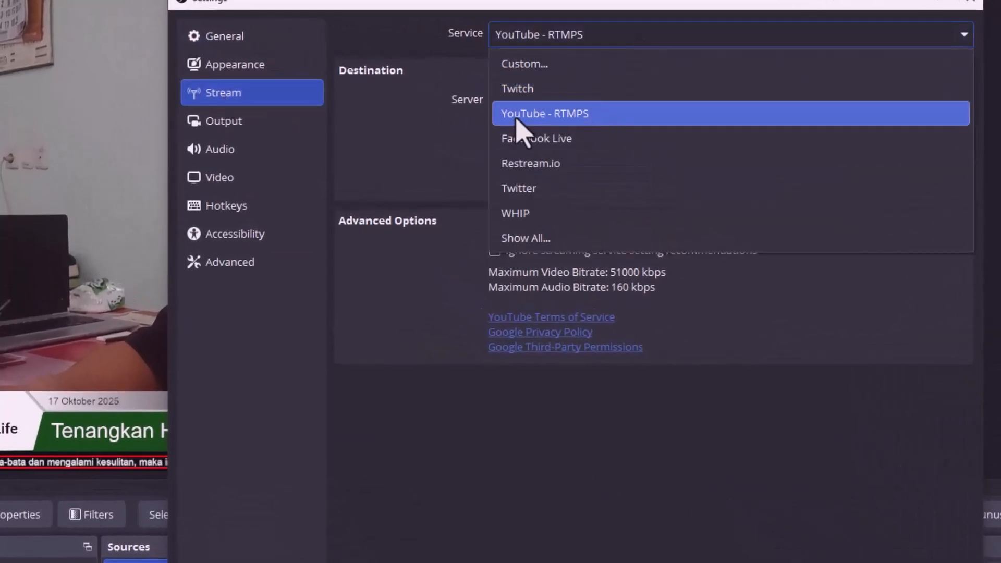
click(574, 117)
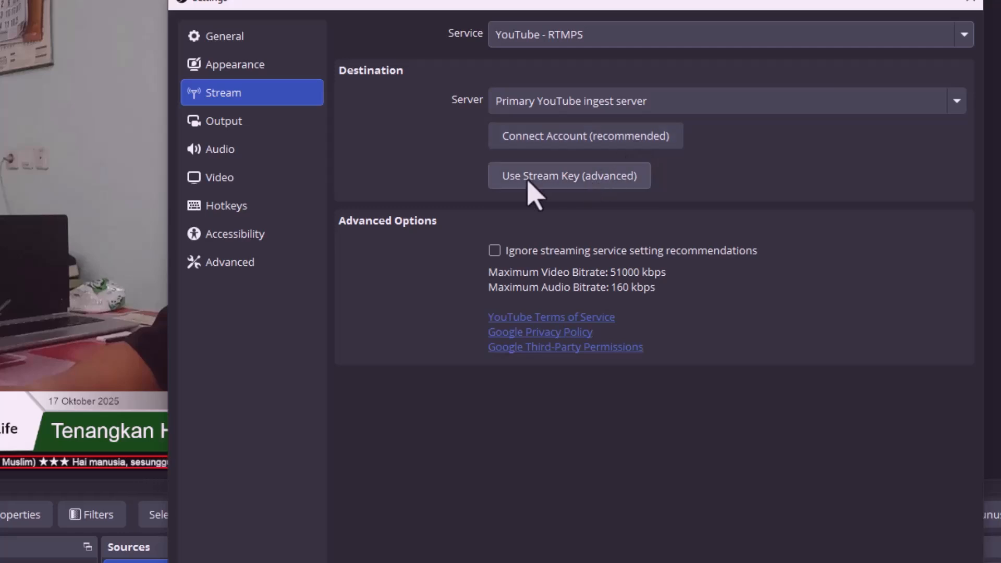
click(565, 182)
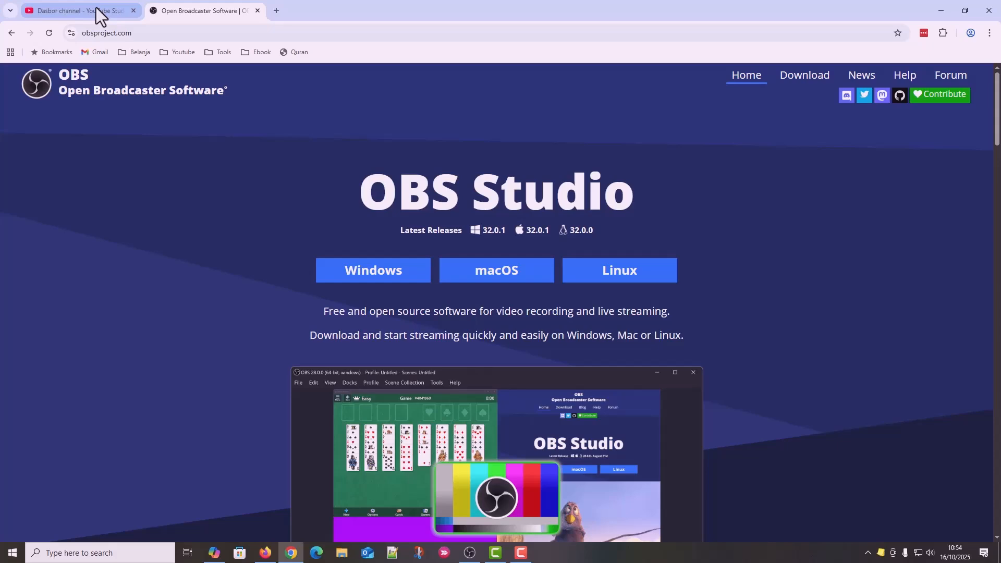
Switch to YouTube Studio in Chrome, create a live stream and open its settings for editing.
click(95, 7)
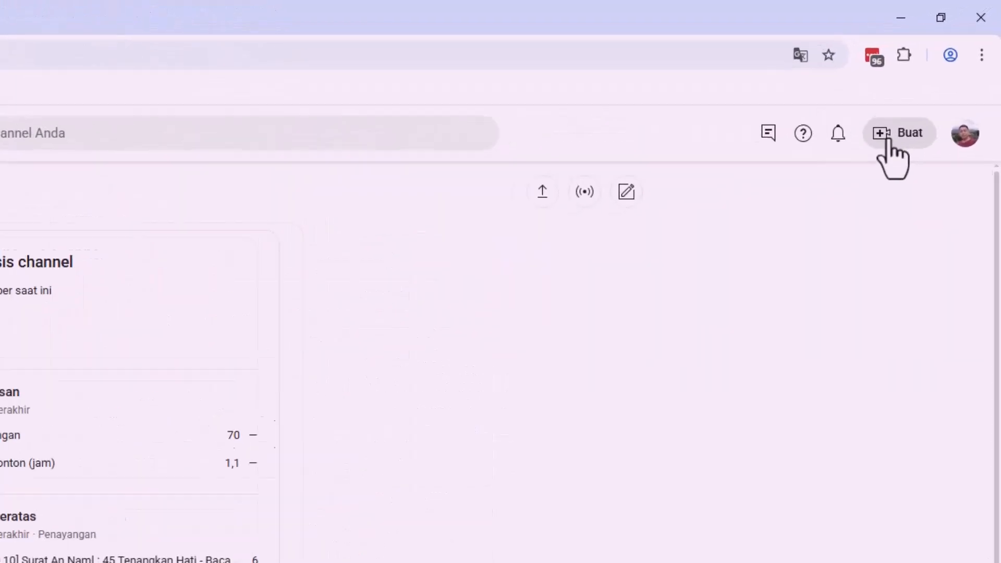
click(869, 165)
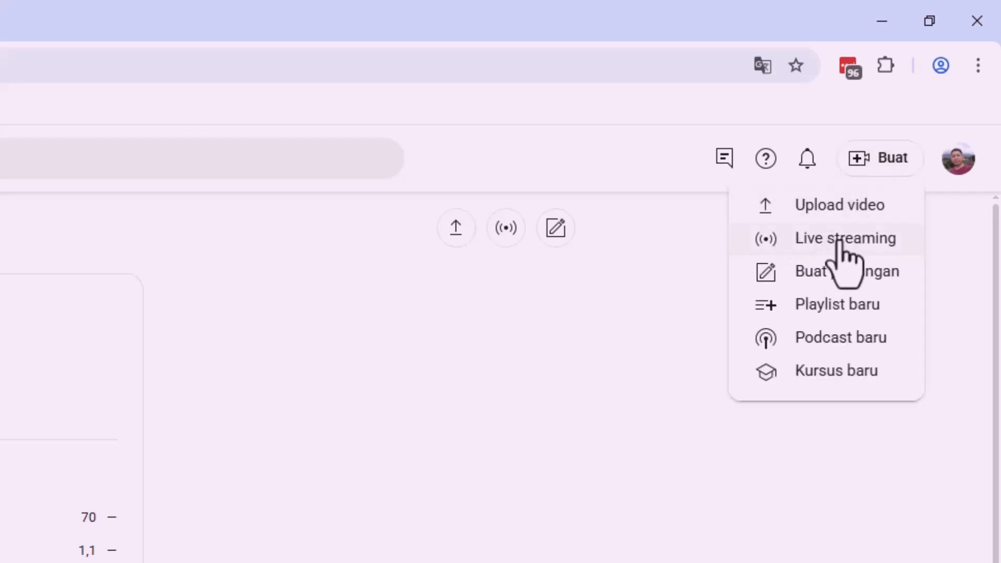
click(823, 258)
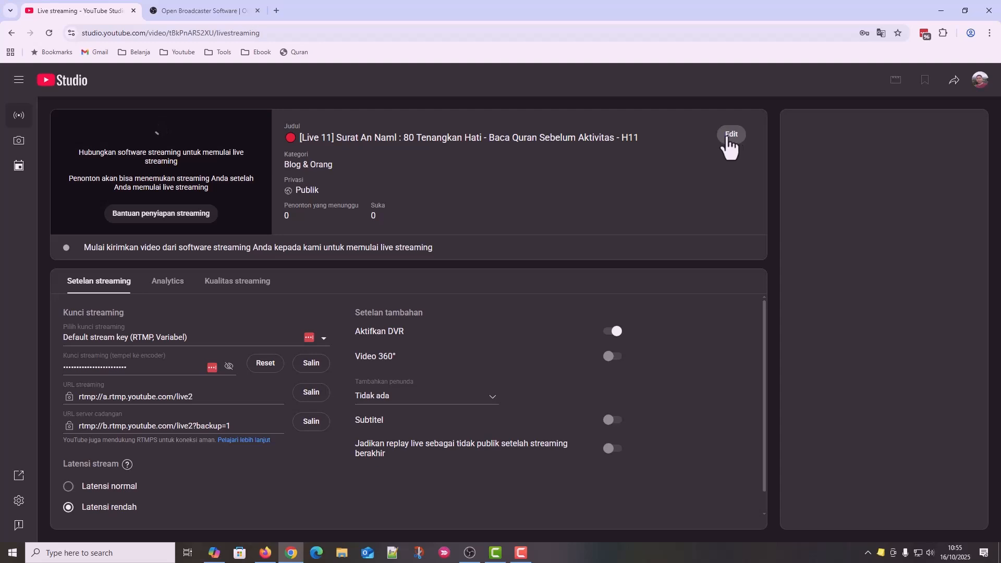
click(732, 137)
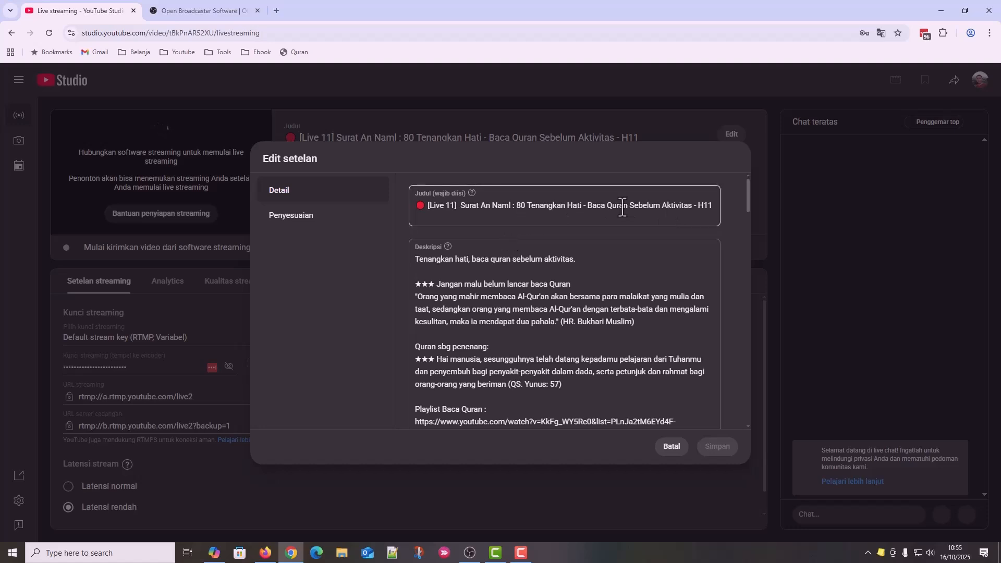
Copy the 🔴 emoji from the stream title, search Google for it in a new tab and close that tab.
triple_click(622, 206)
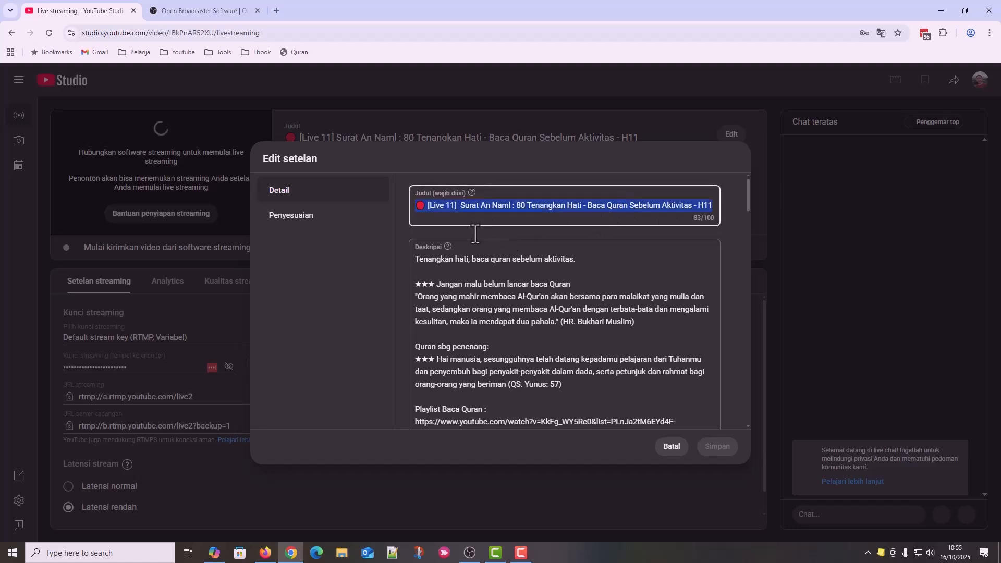
click(418, 206)
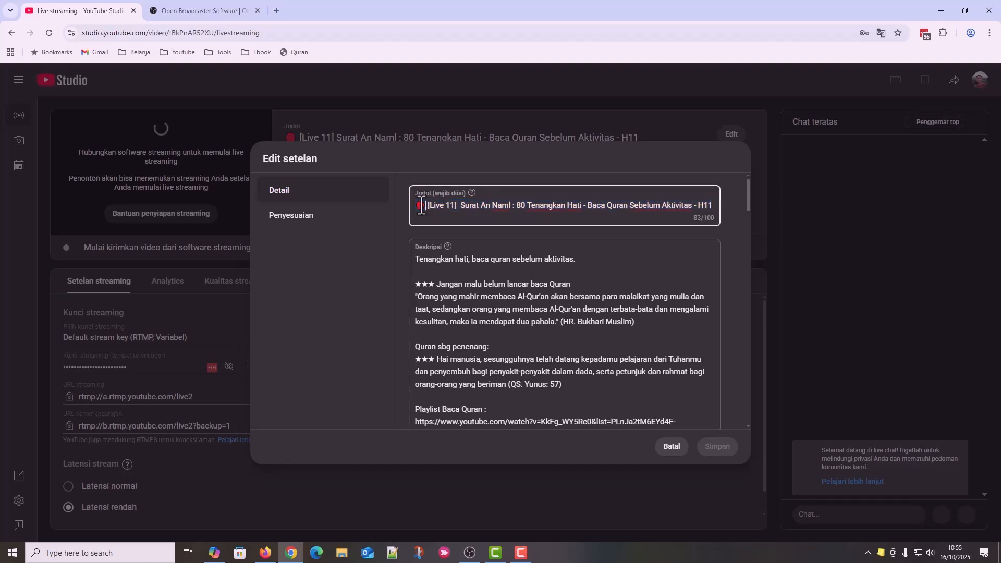
click(277, 11)
text(🔴)
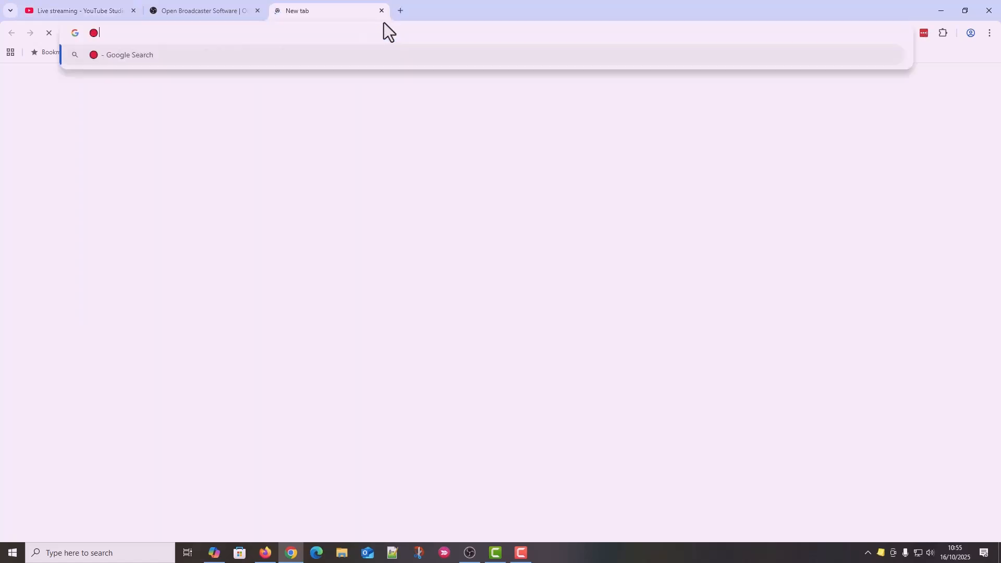
key(Return)
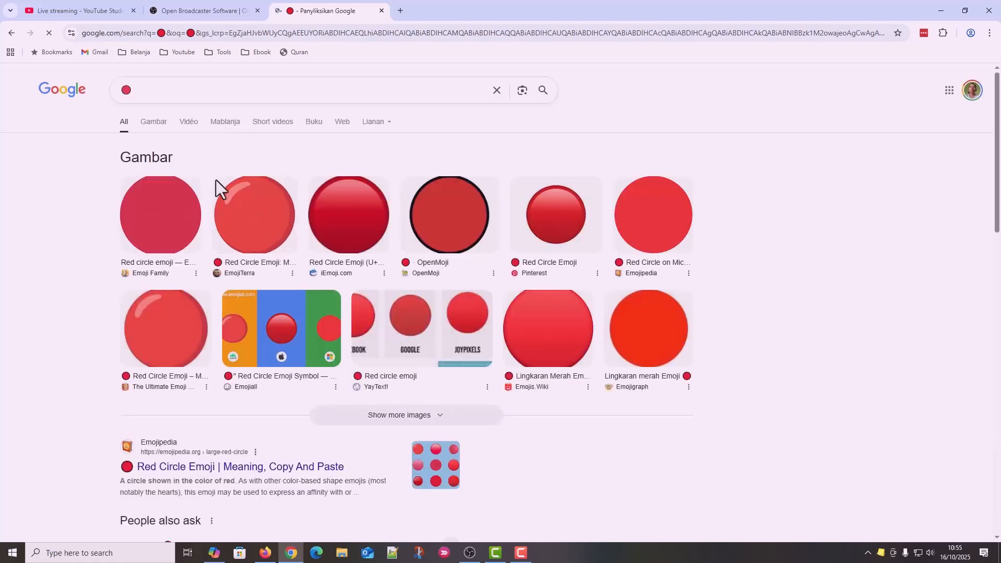
click(381, 11)
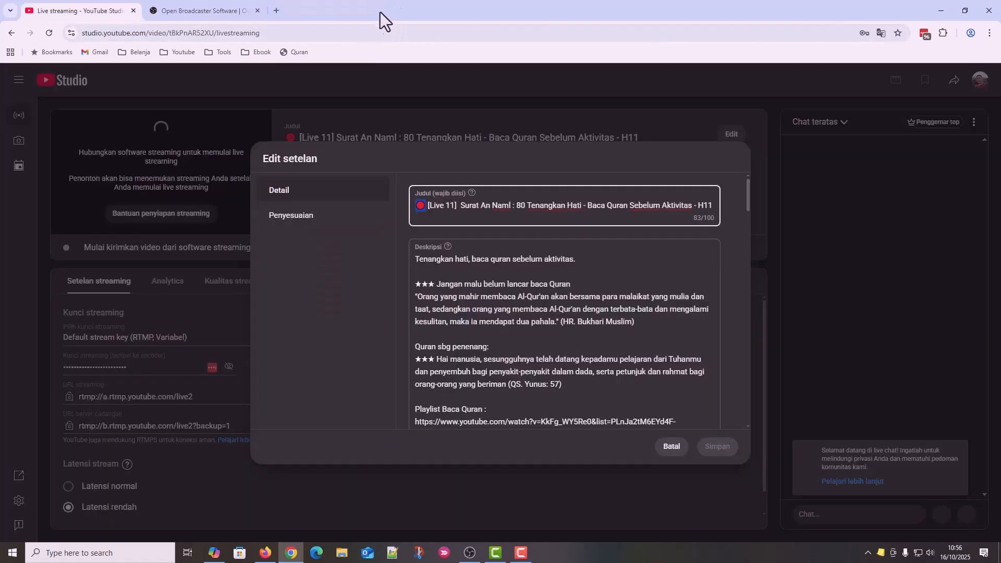
Open YouTube in a new browser tab and return to the live stream's edit settings.
click(277, 8)
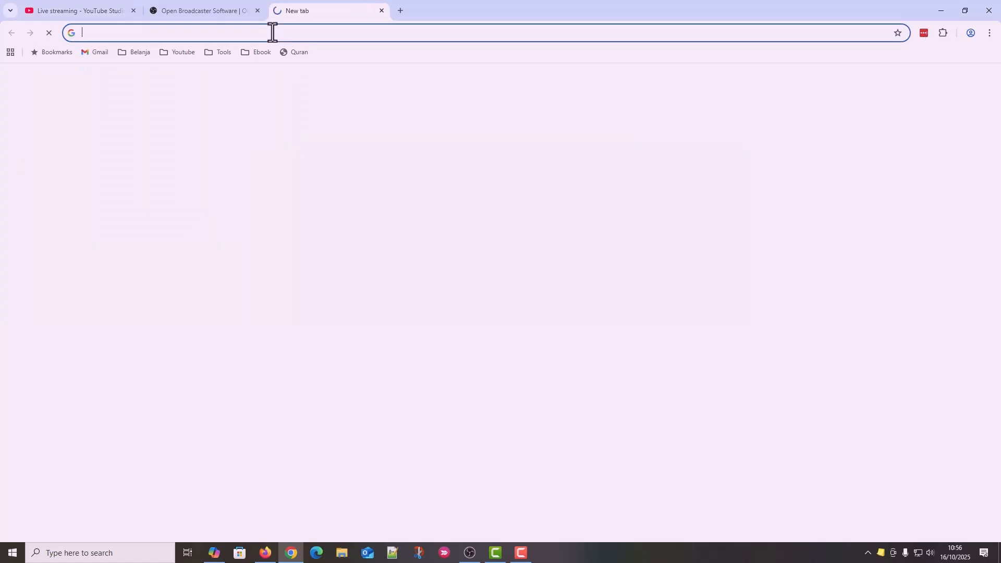
text(y)
key(Return)
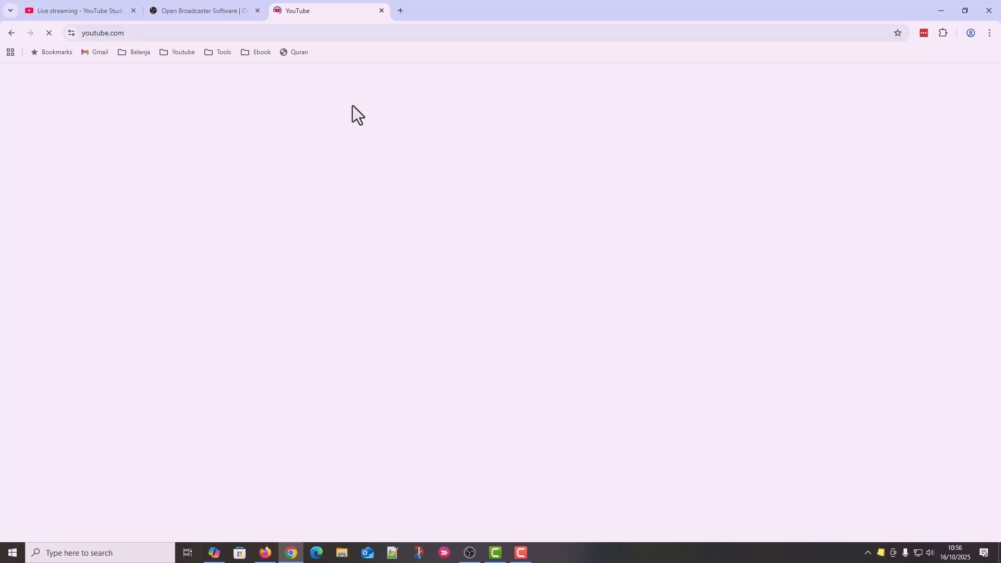
click(203, 9)
click(55, 11)
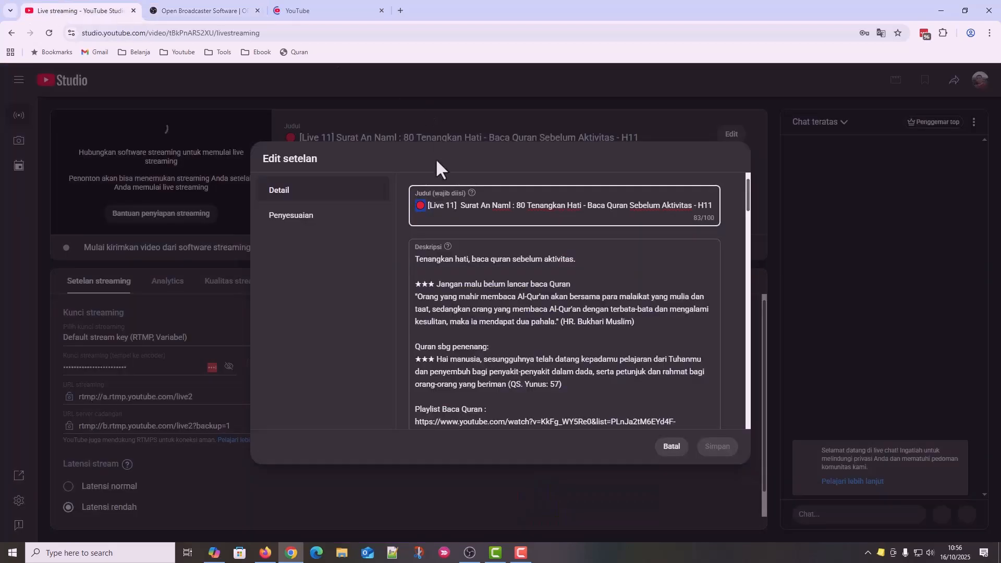
Review the live stream's title, description, tag, language, recording date, licence and comment settings.
click(426, 204)
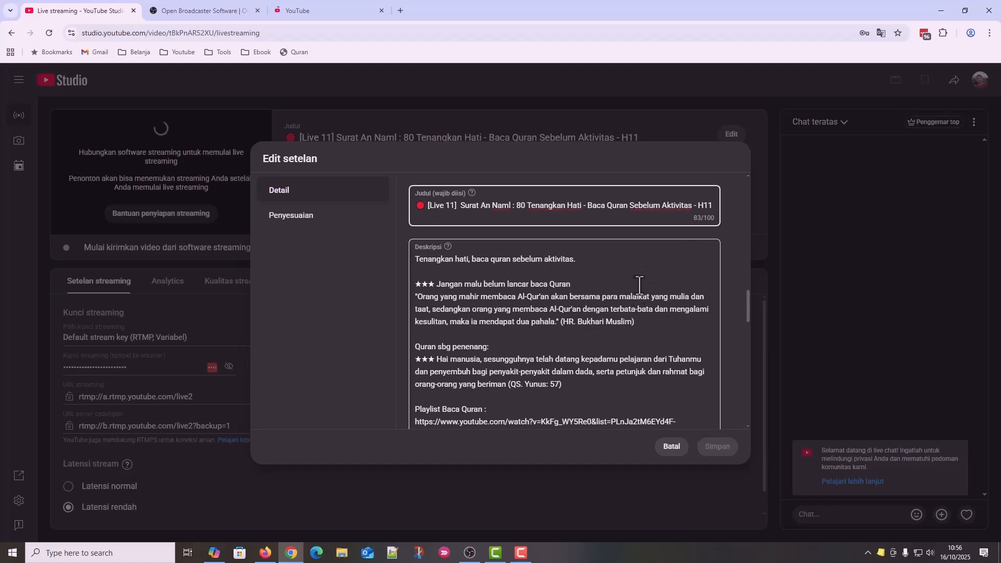
scroll(750, 344, down, 10)
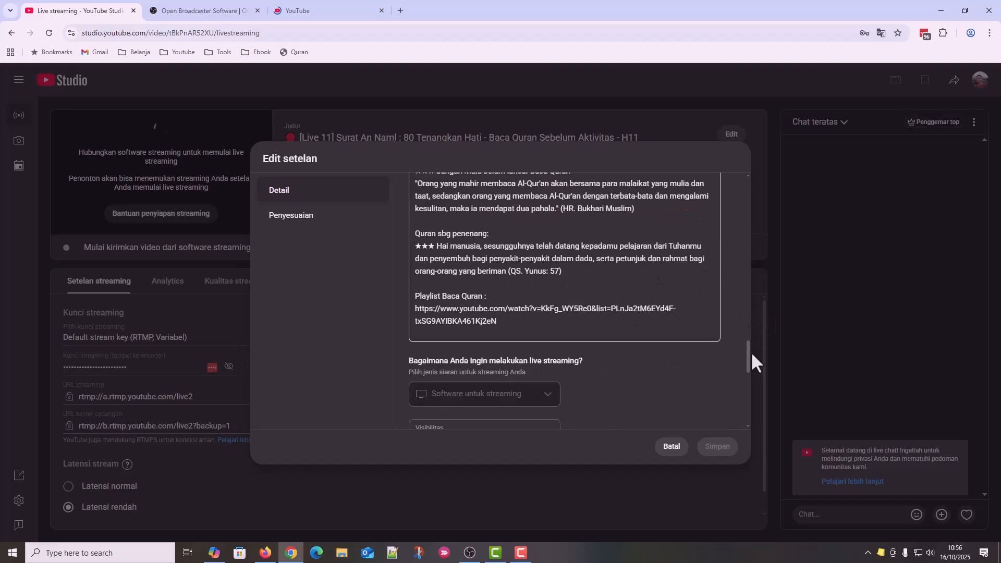
scroll(613, 336, down, 3)
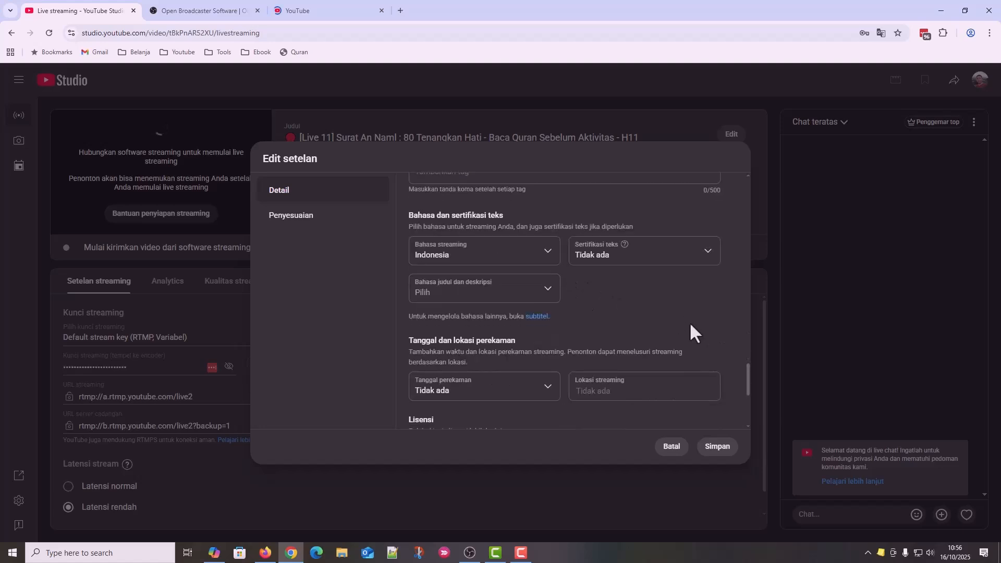
scroll(586, 325, up, 2)
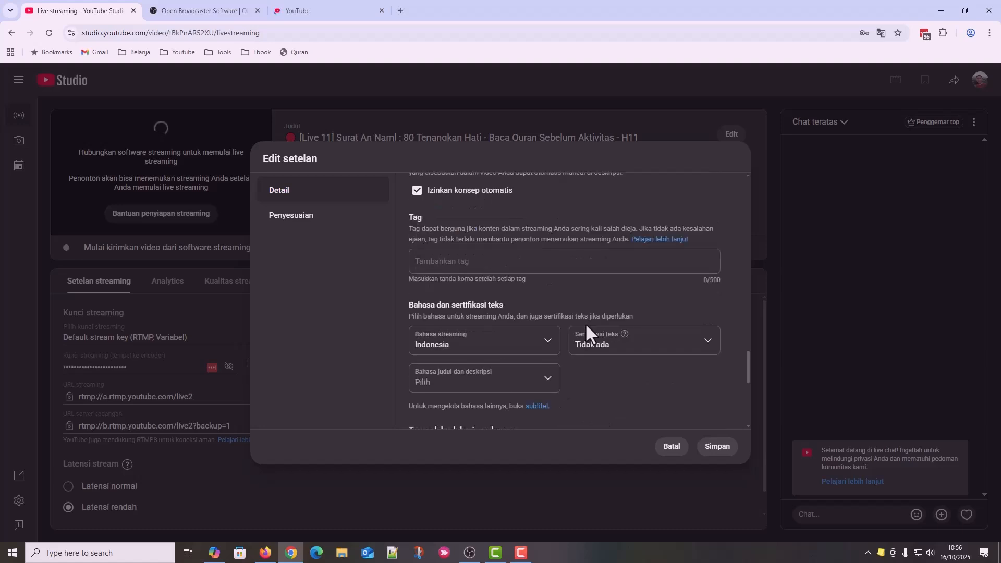
scroll(578, 324, down, 2)
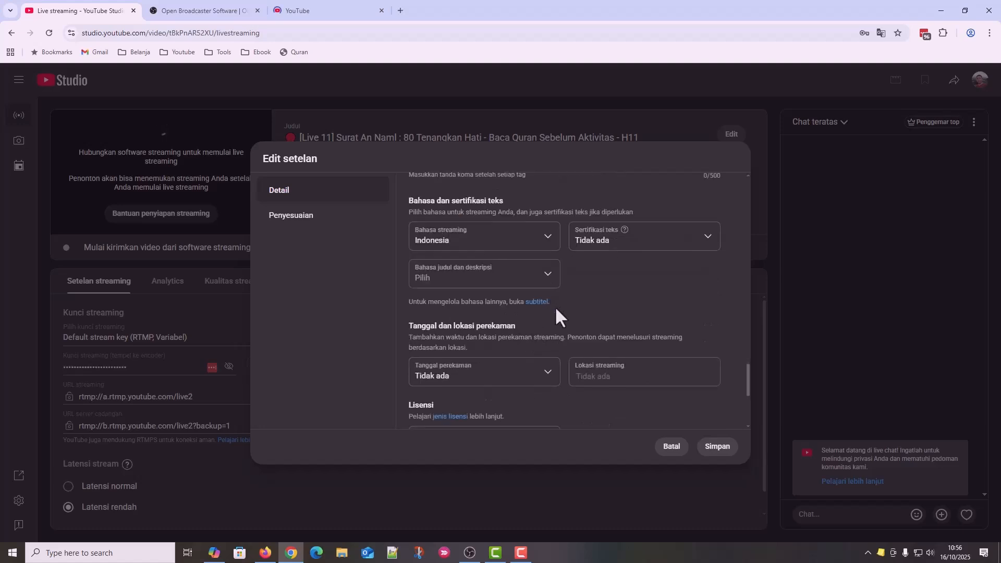
scroll(595, 315, down, 3)
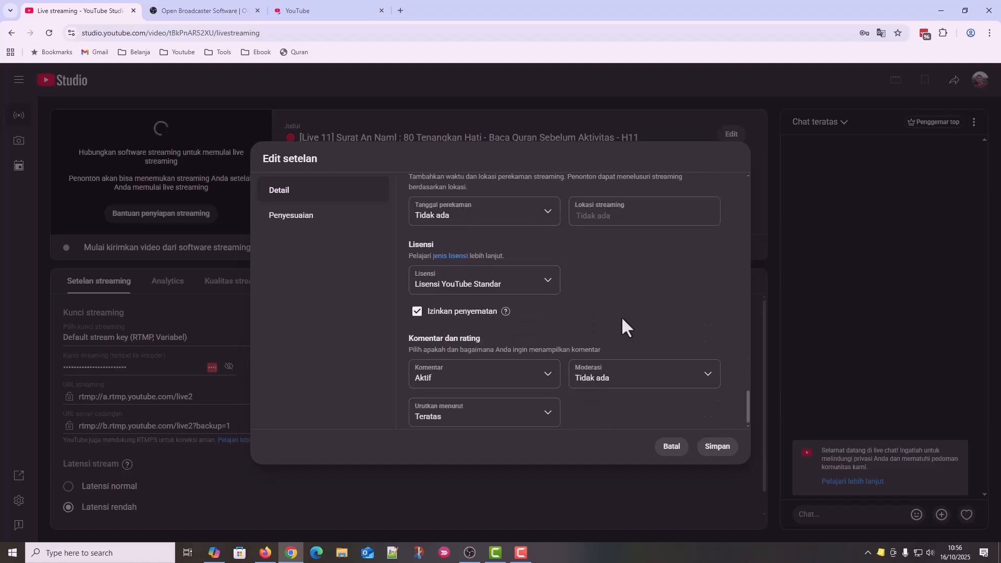
Try adding the live stream to the Baca Quran playlist, clear that selection again and close the playlist choices.
scroll(622, 319, down, 1)
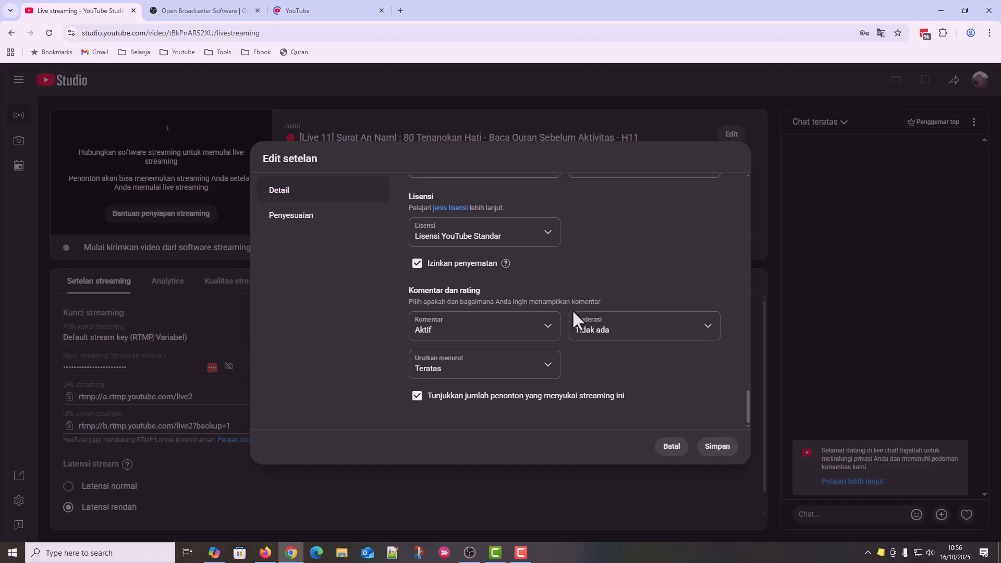
drag(749, 411, 743, 357)
drag(743, 350, 740, 258)
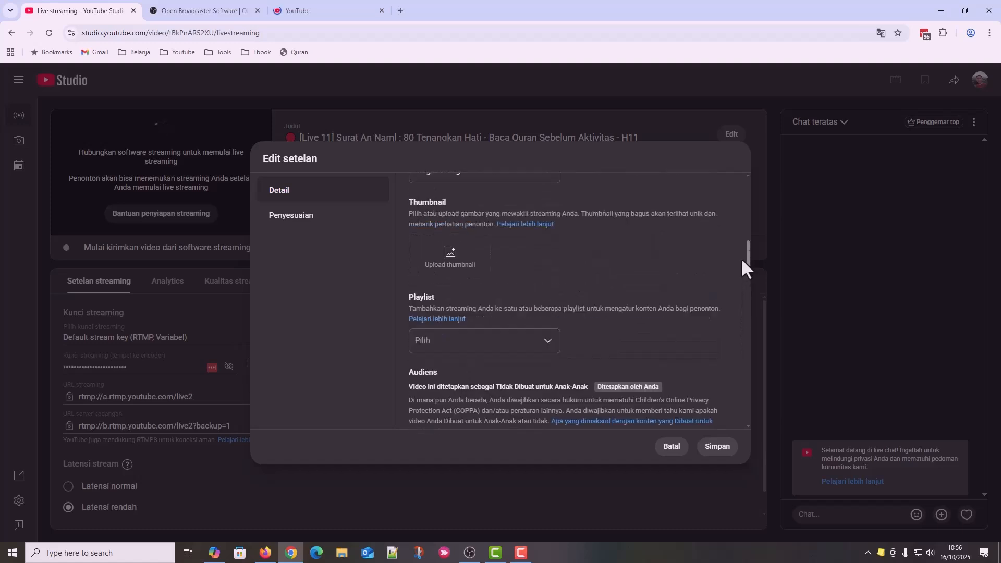
click(535, 342)
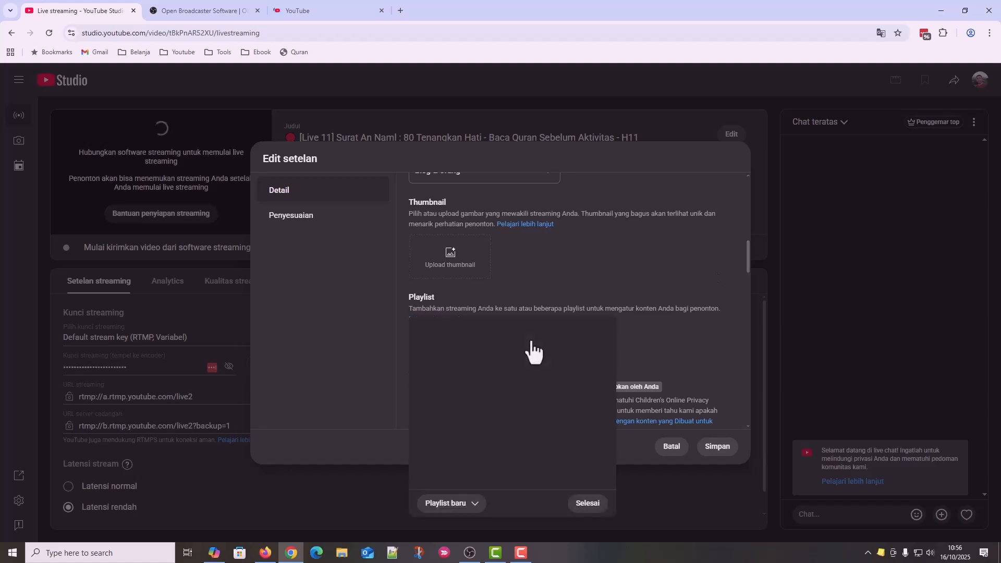
click(430, 327)
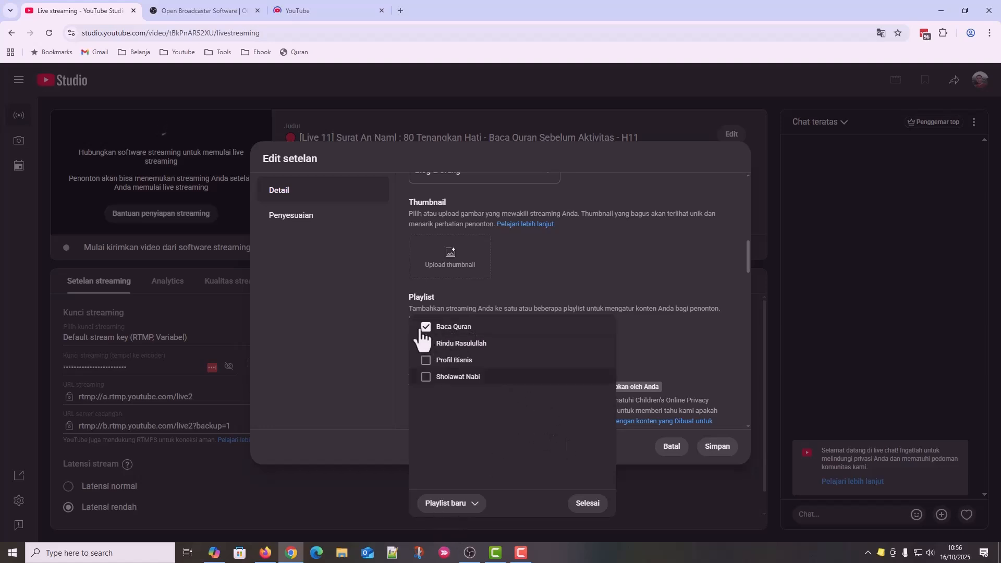
click(426, 327)
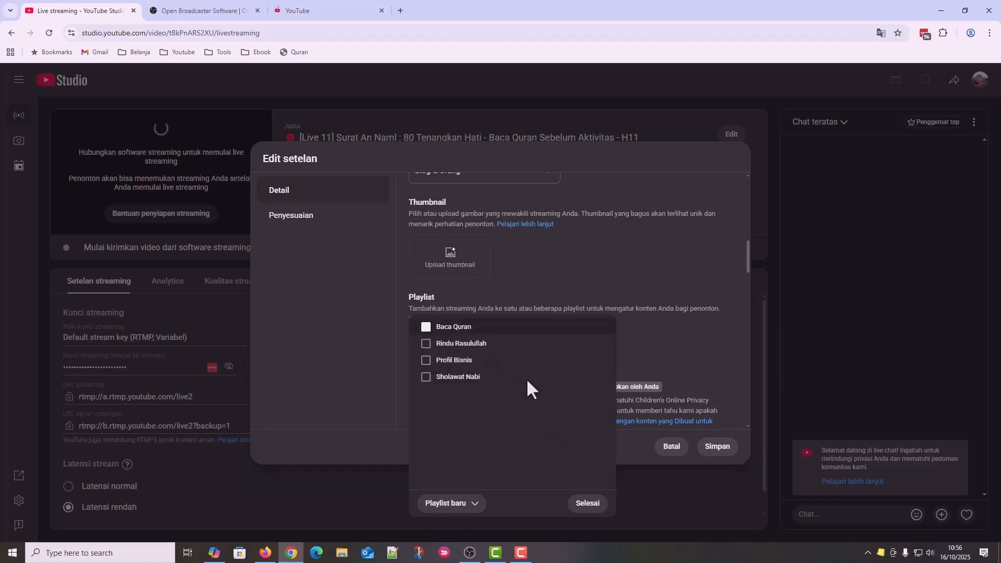
click(587, 503)
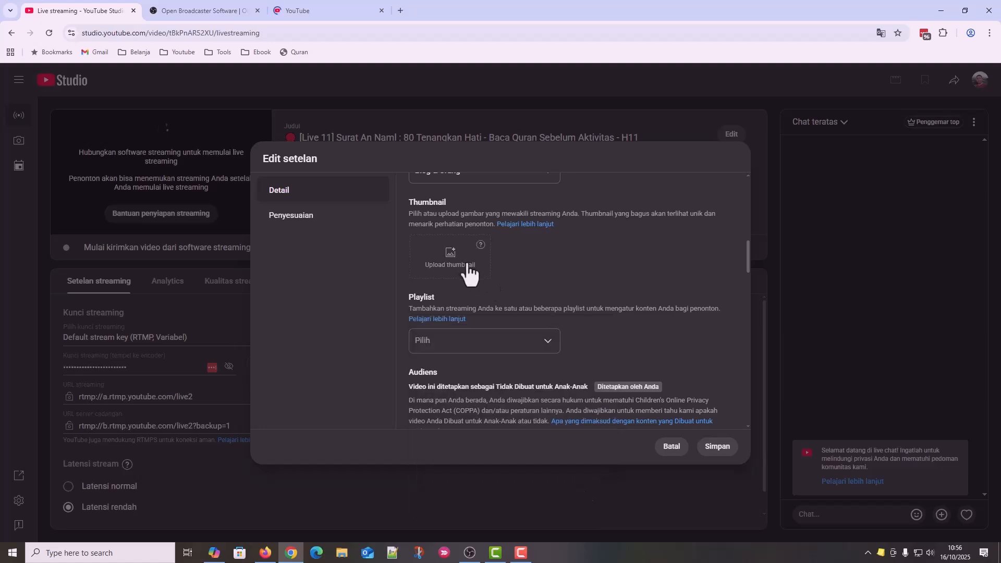
Review the category options for the live stream, leave Blog & Orang selected and cancel the settings edit.
scroll(546, 285, up, 2)
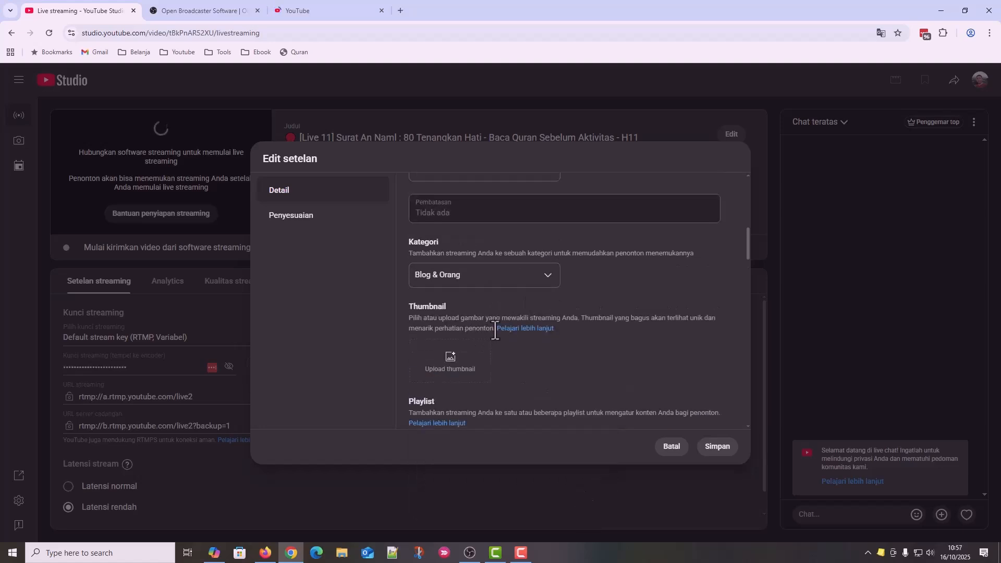
click(548, 283)
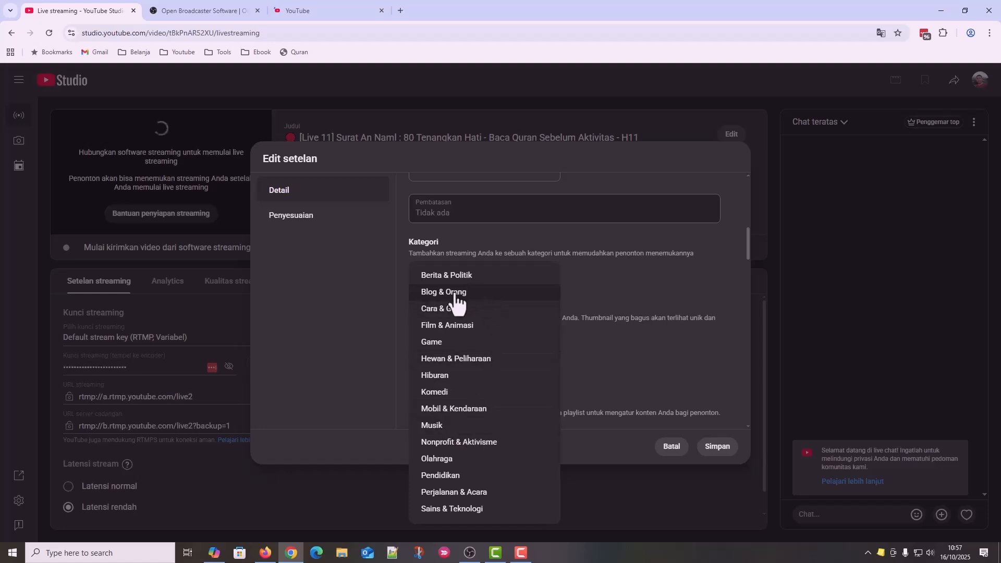
click(640, 295)
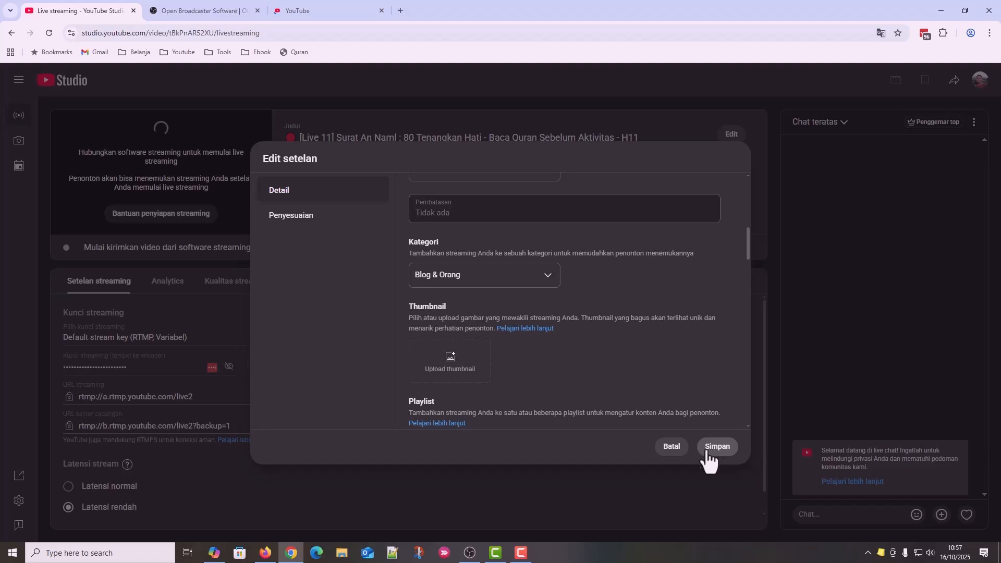
click(667, 452)
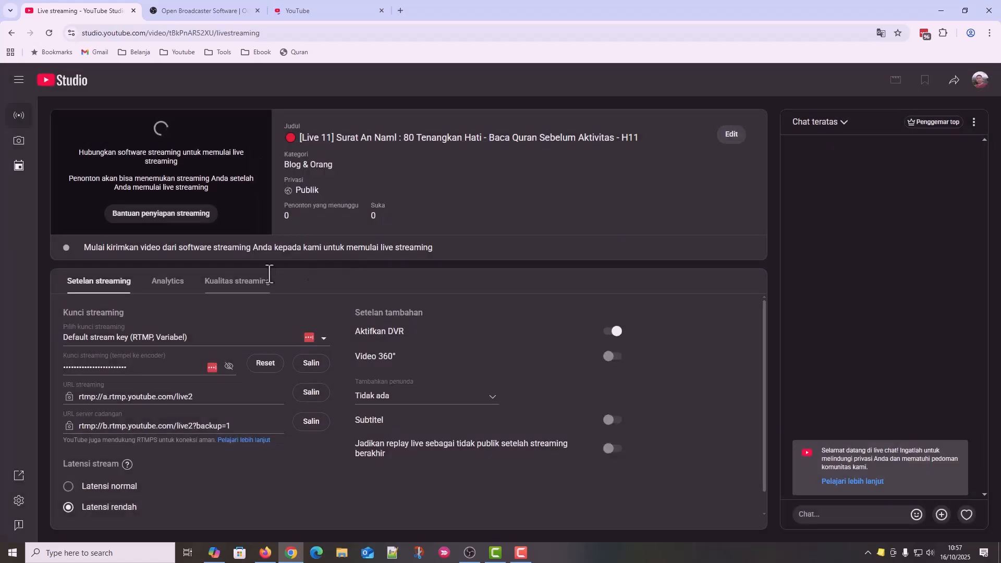
Check the stream key field in the OBS stream settings, return to YouTube Studio and highlight the matching stream key.
click(469, 553)
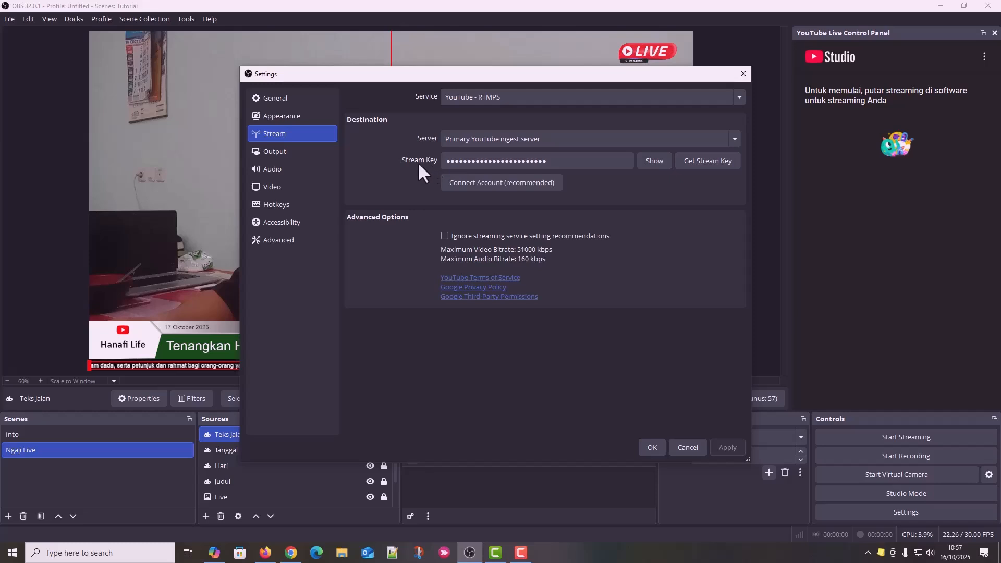
click(291, 553)
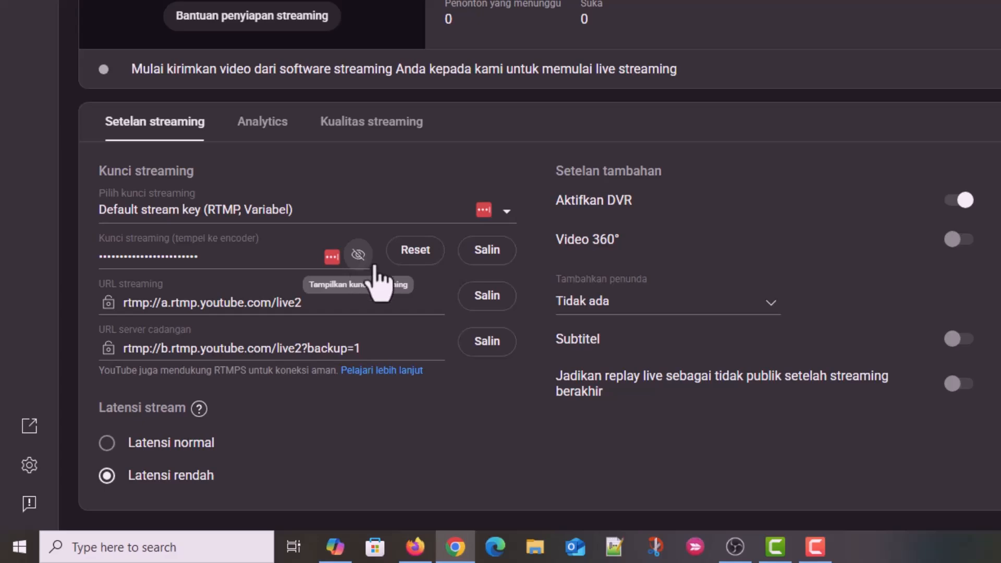
double_click(1000, 546)
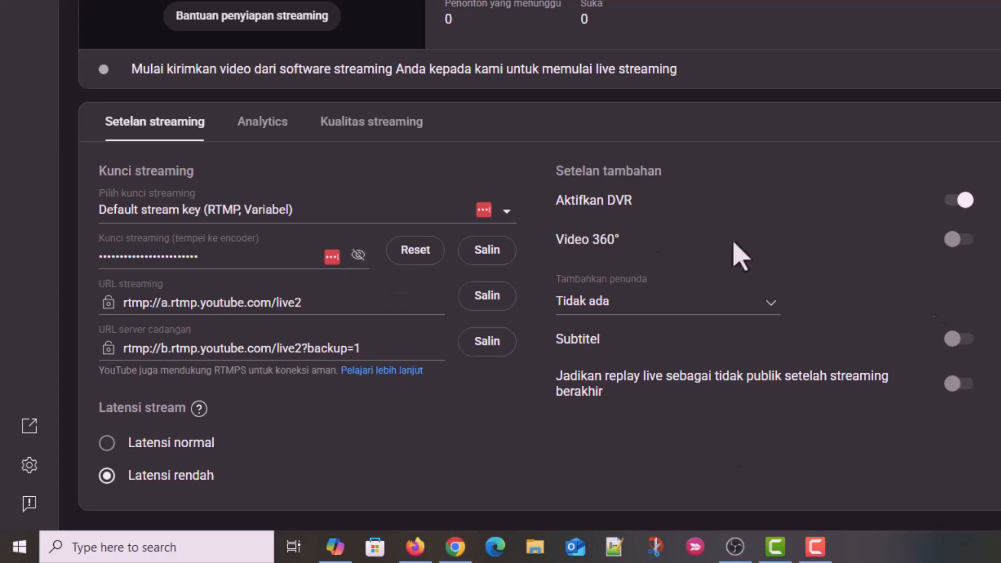
drag(763, 61, 163, 237)
click(359, 260)
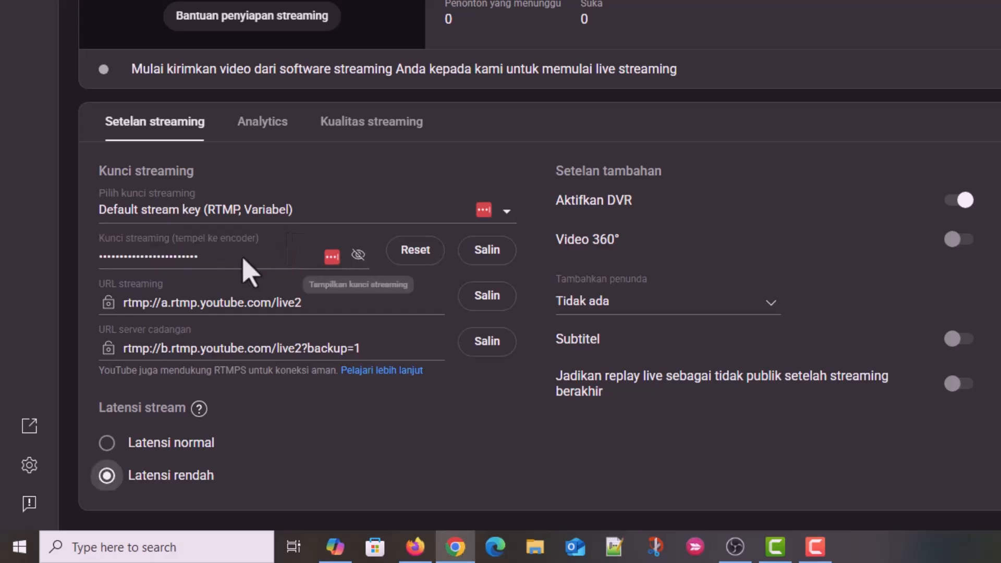
drag(245, 258, 103, 257)
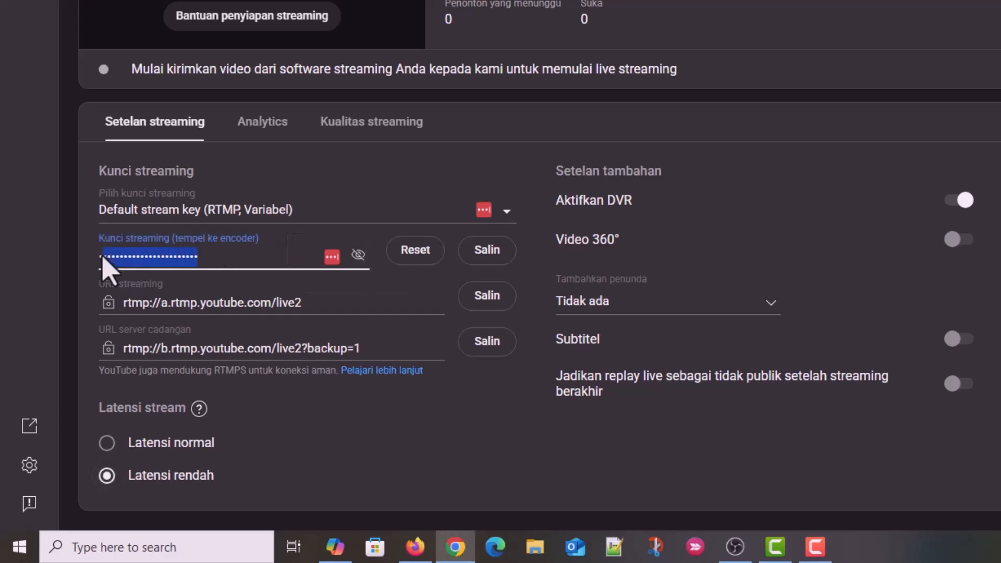
Switch to OBS, highlight the stream key in its stream settings and close the settings without changes.
click(735, 547)
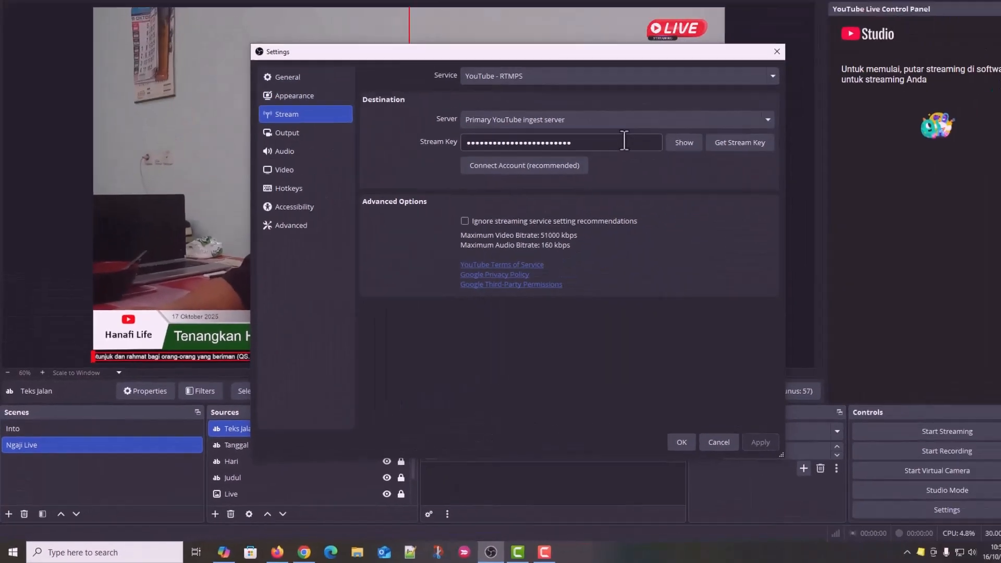
drag(595, 160, 439, 160)
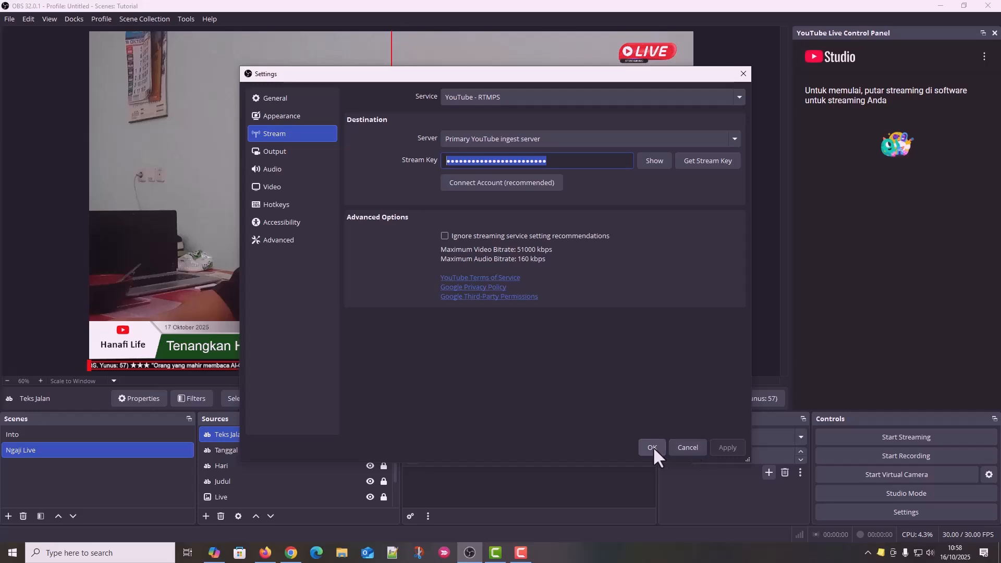
click(682, 447)
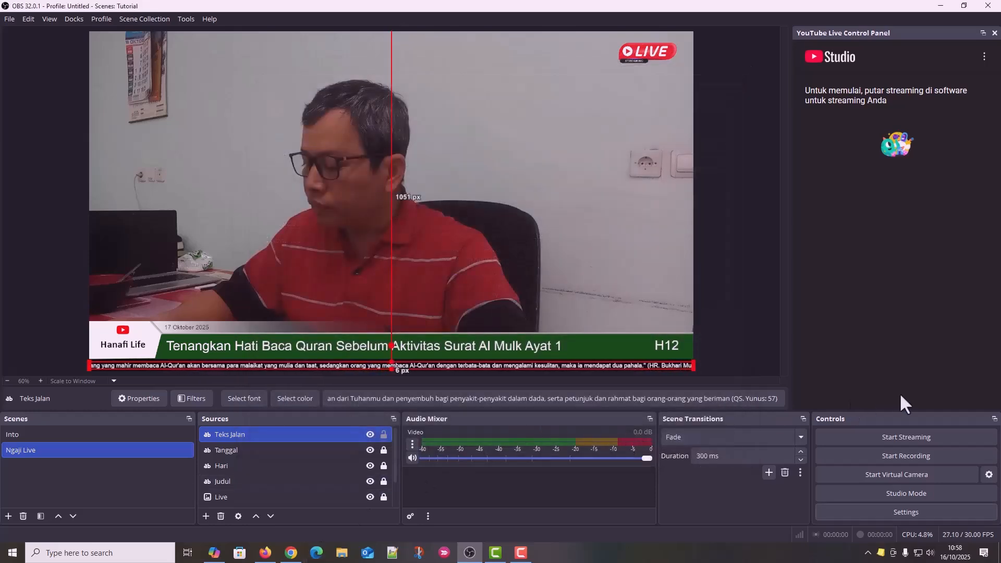
Check the waiting stream page in YouTube Studio, switch back to OBS and start streaming.
click(291, 553)
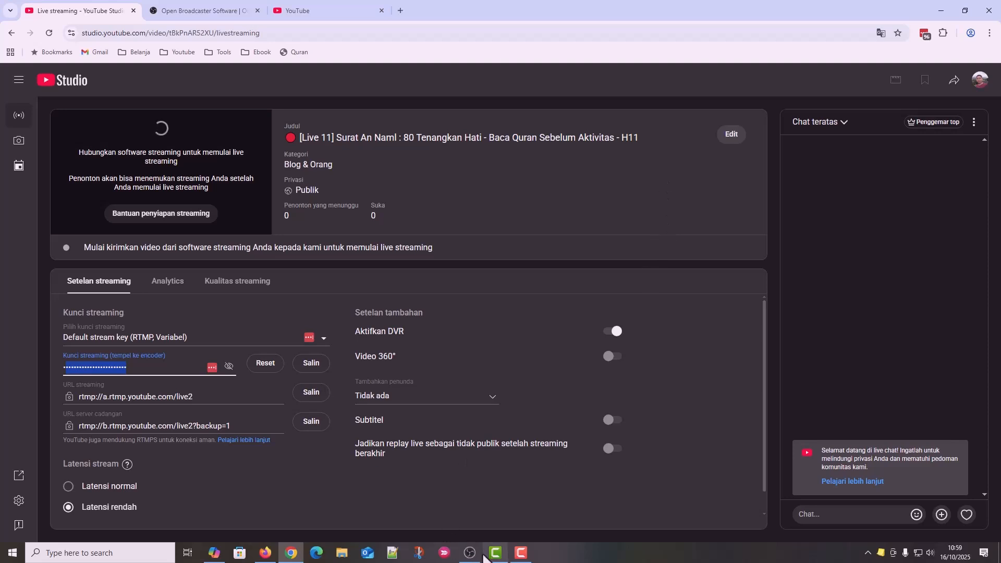
click(470, 554)
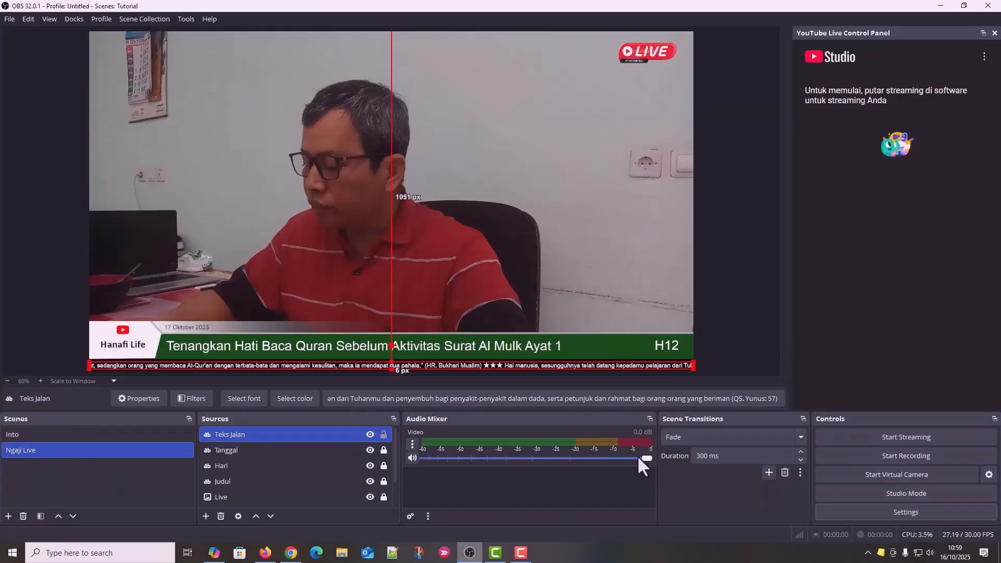
click(880, 436)
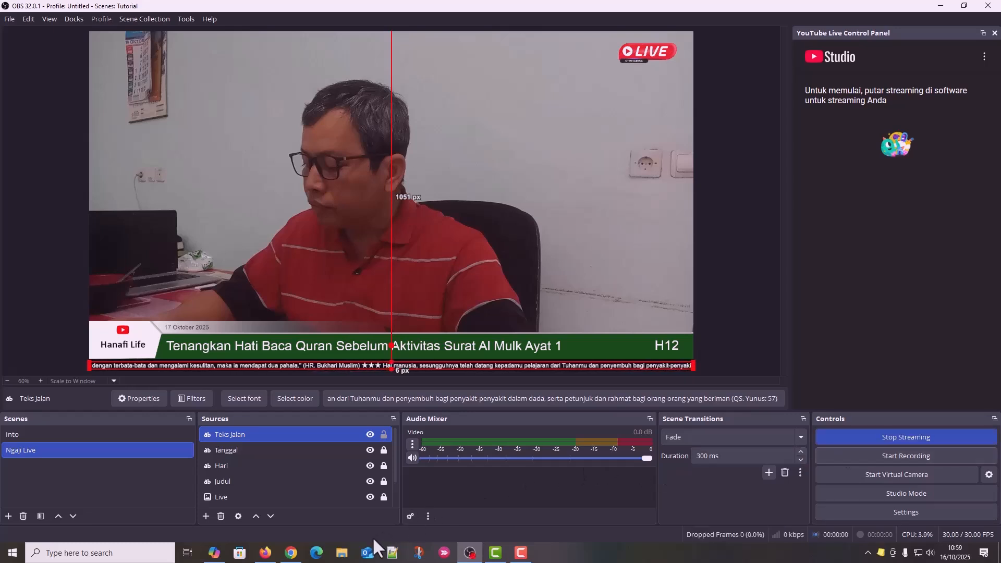
Check the live status in YouTube Studio, return to OBS and play the Video source from its beginning.
click(291, 552)
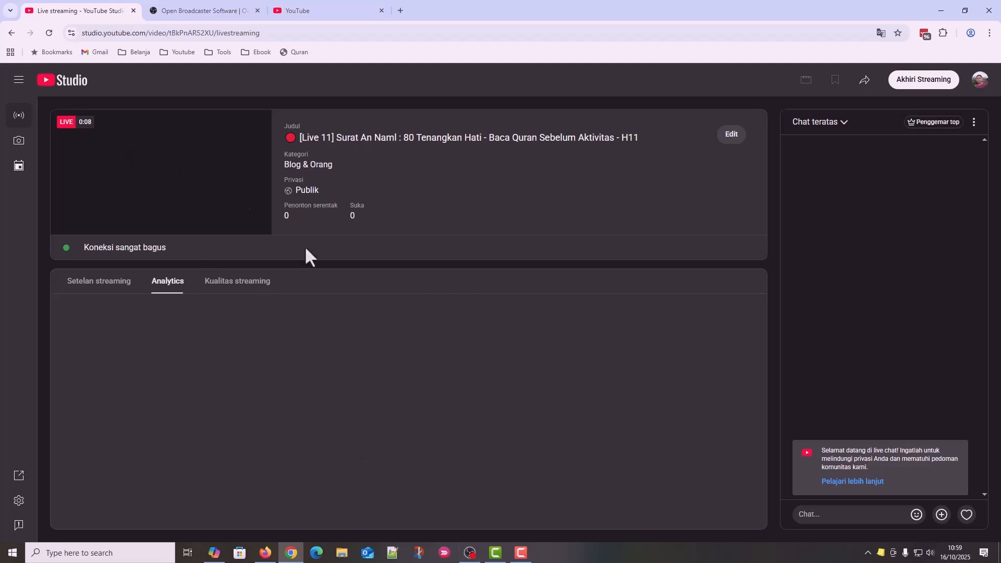
click(470, 552)
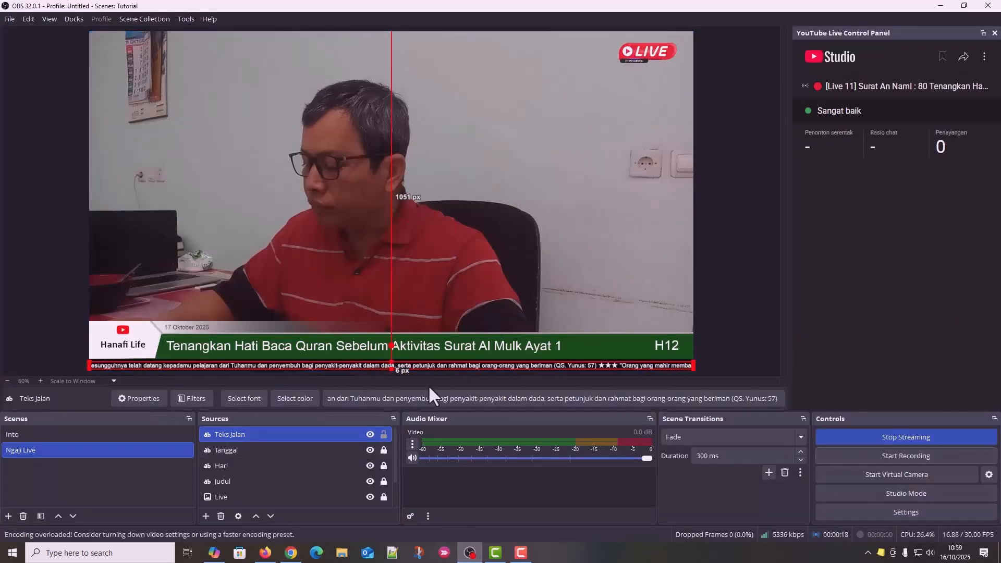
click(271, 264)
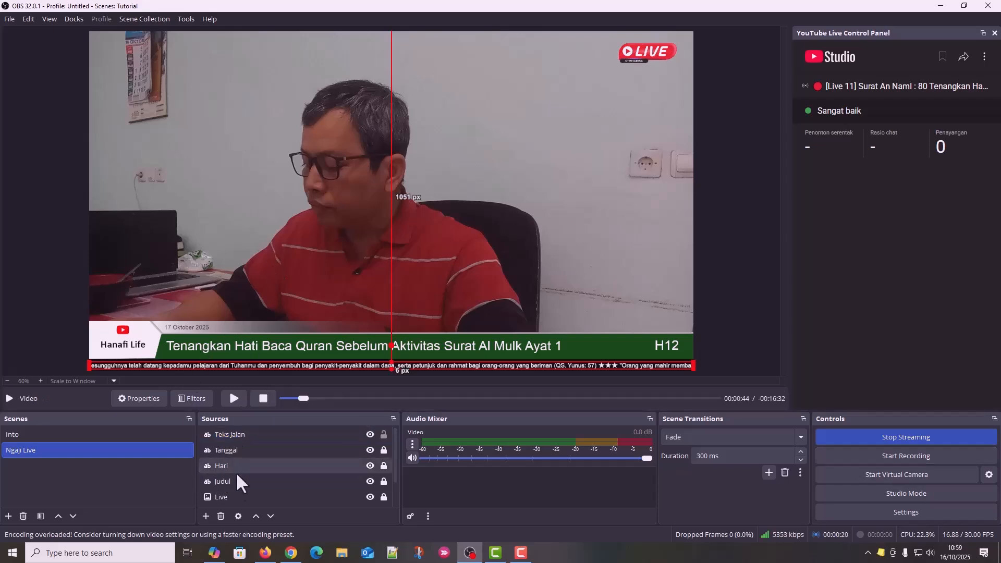
click(232, 398)
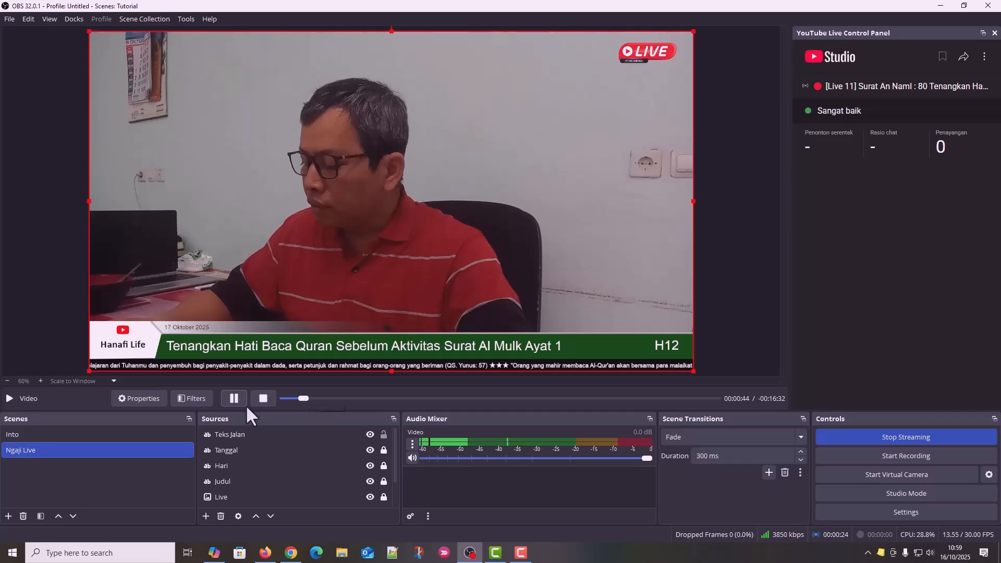
drag(304, 399, 236, 402)
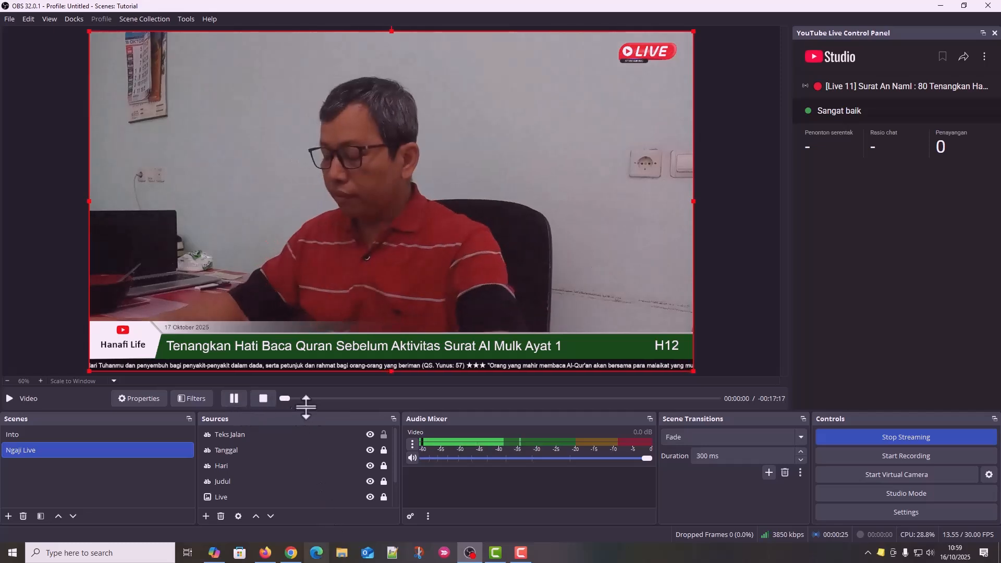
Switch to YouTube Studio and check the live stream's preview and connection status.
click(295, 553)
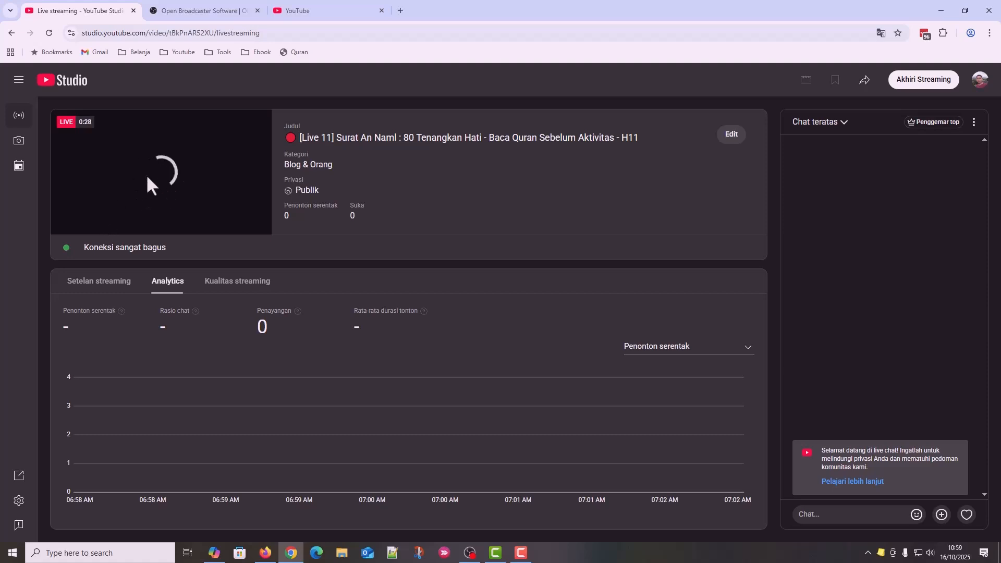
double_click(162, 248)
drag(82, 248, 224, 250)
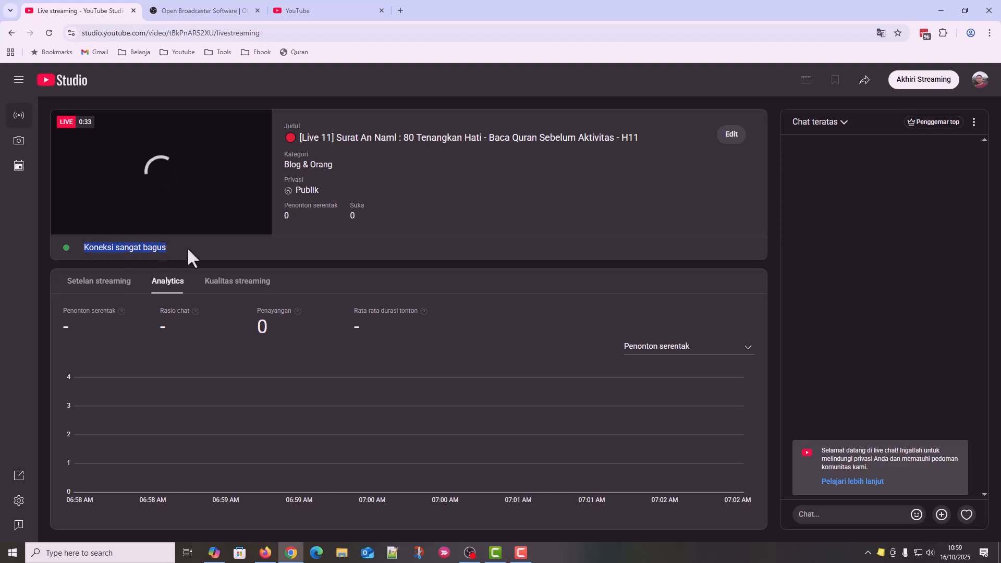
click(192, 183)
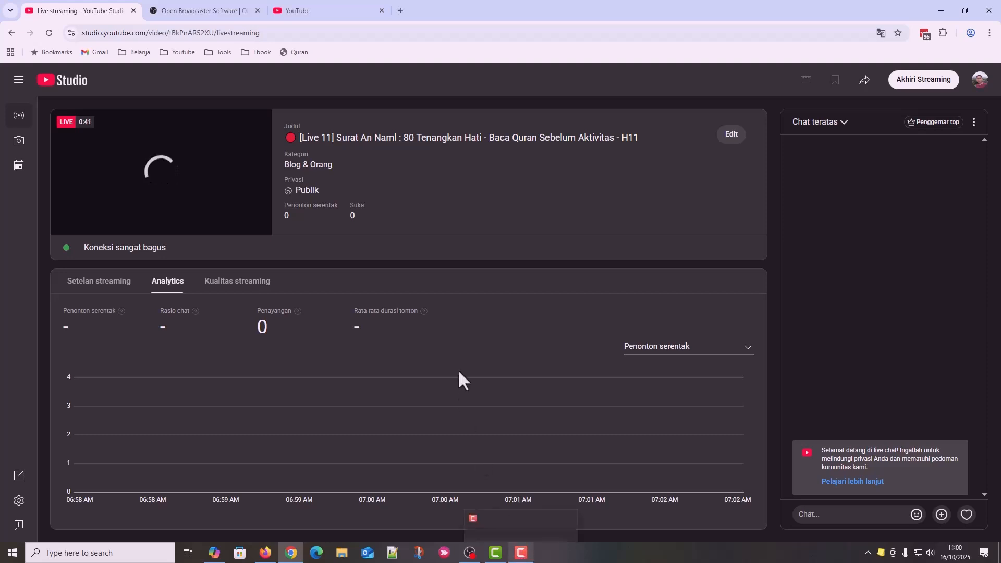
Stop streaming in OBS, switch to YouTube Studio and end the live stream, confirming with Akhiri.
click(470, 554)
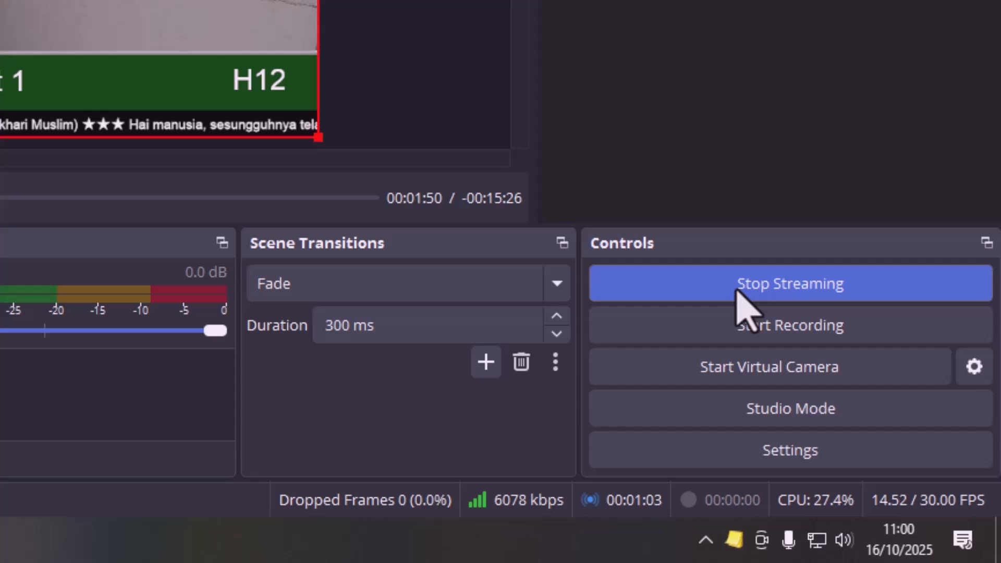
click(750, 292)
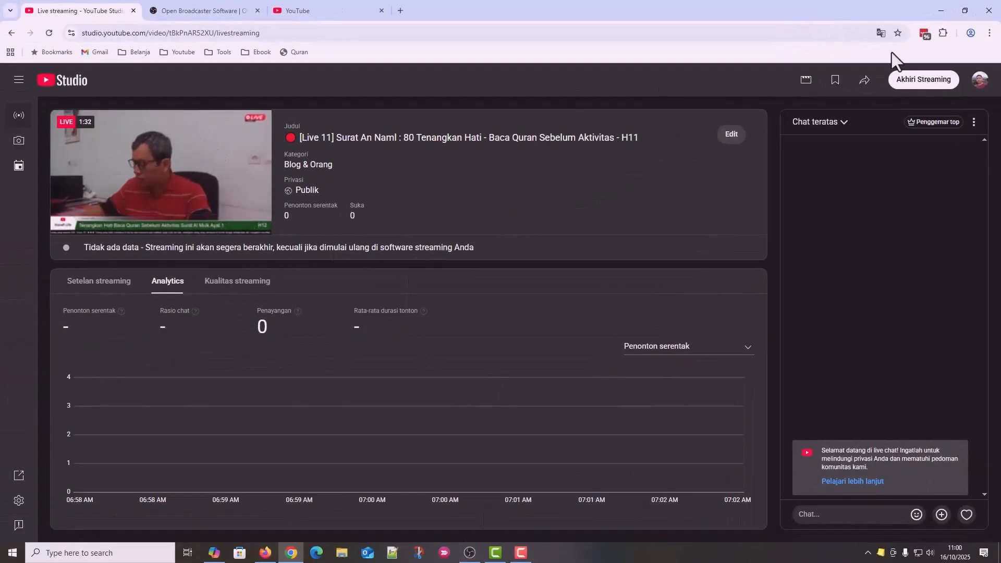
click(922, 81)
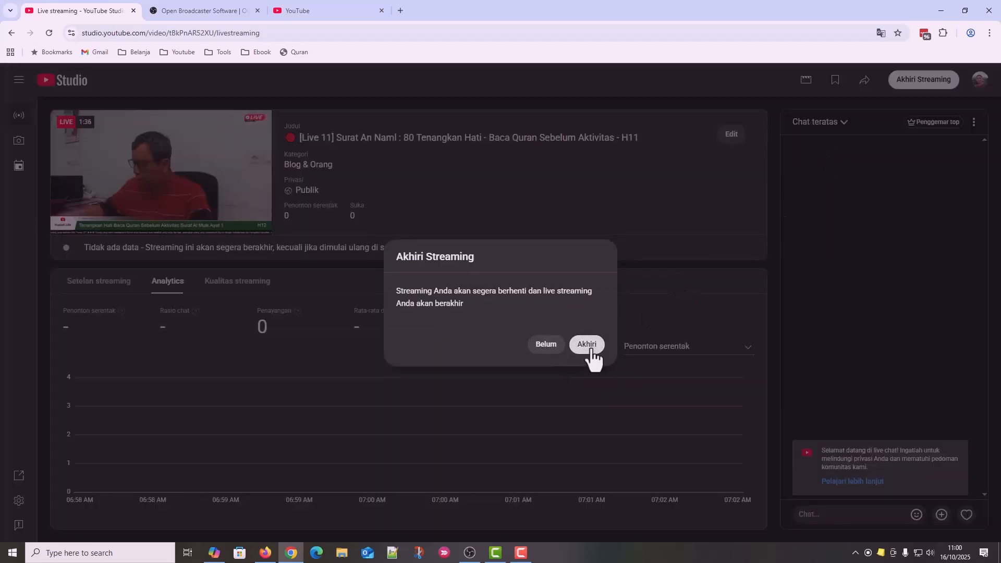
click(590, 346)
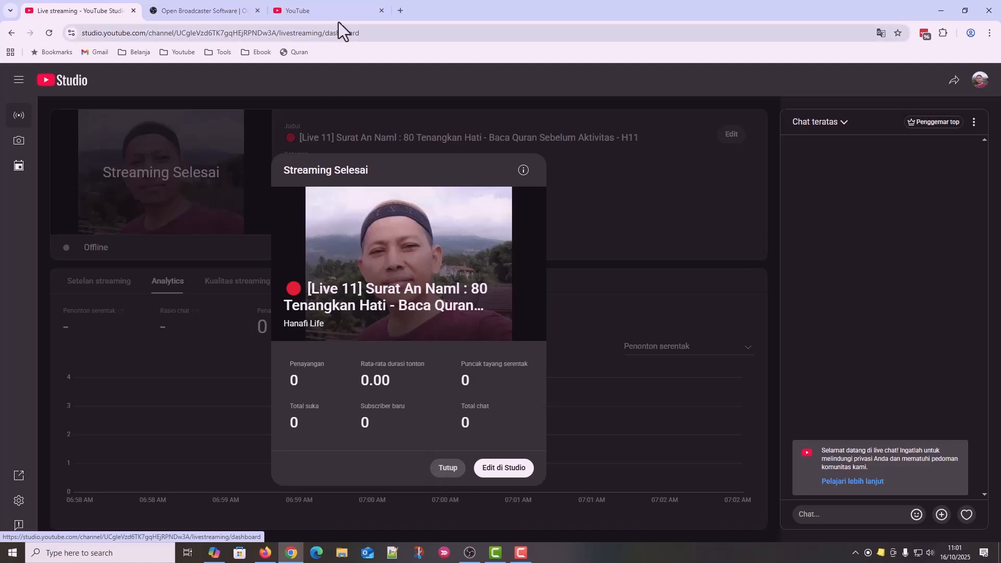
Switch to the open YouTube page, dismiss the translation popup and view the channel's Live videos.
click(324, 13)
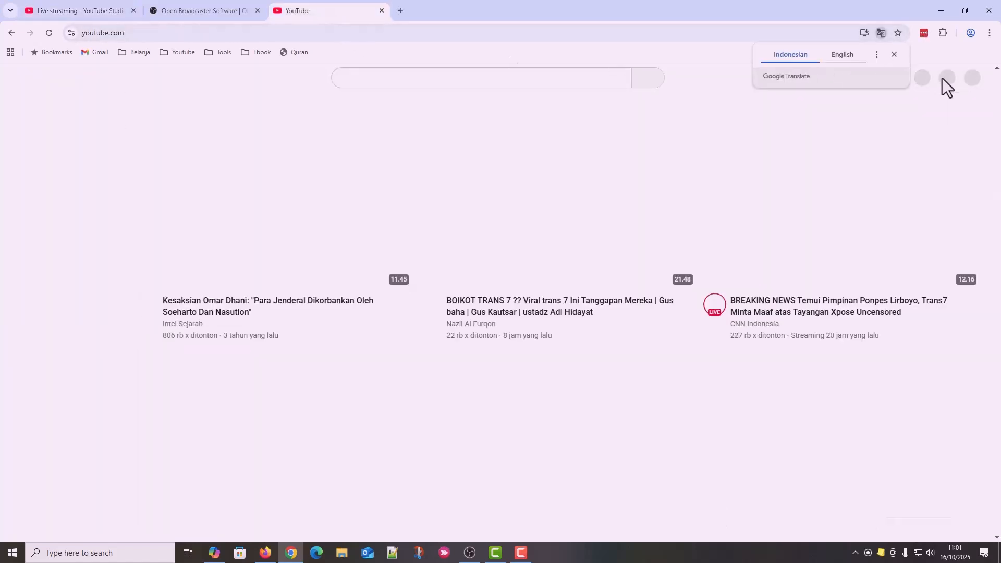
click(895, 54)
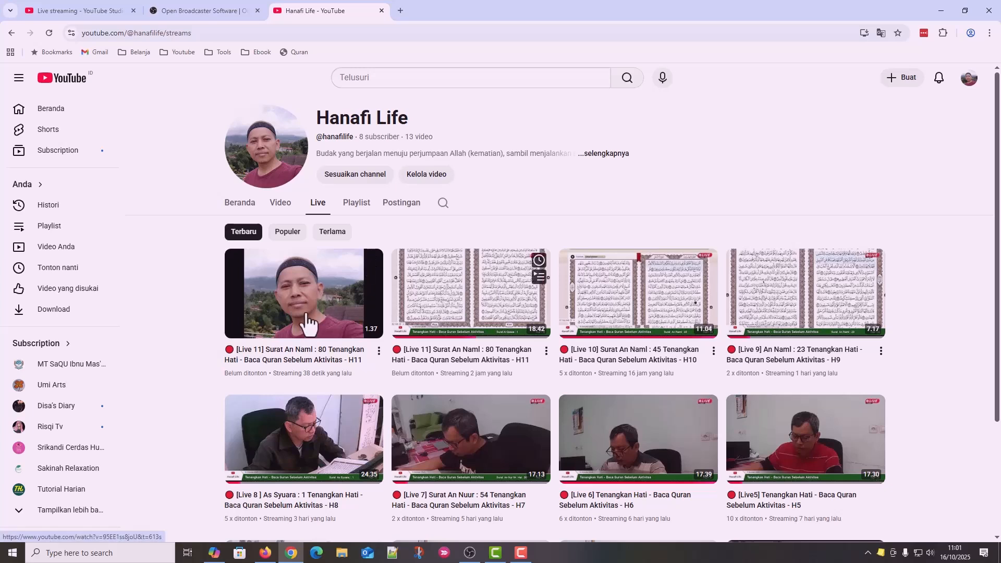
Open the newest Surat An Naml live recording, watch its playback, pause it and review the video page.
click(295, 292)
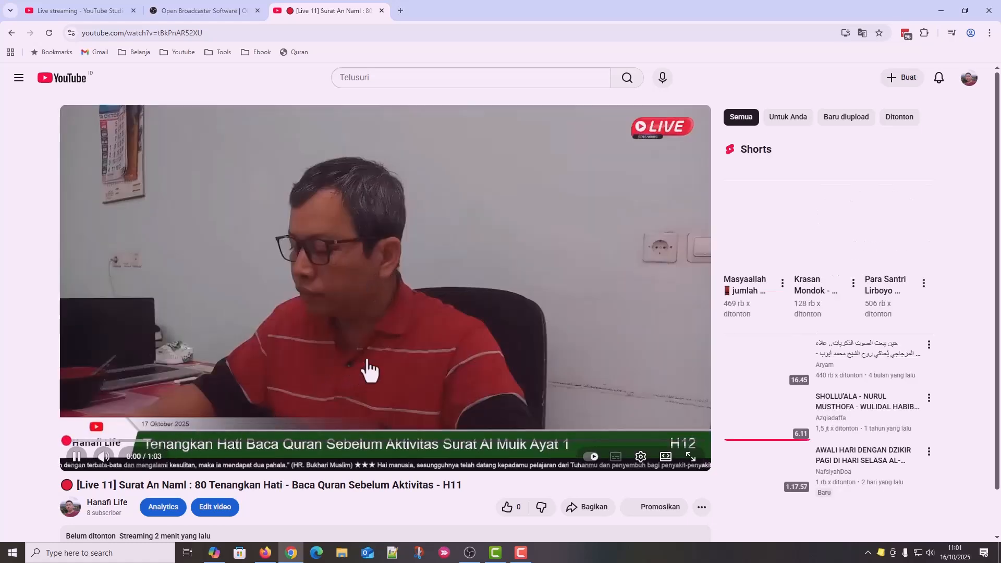
scroll(365, 368, down, 1)
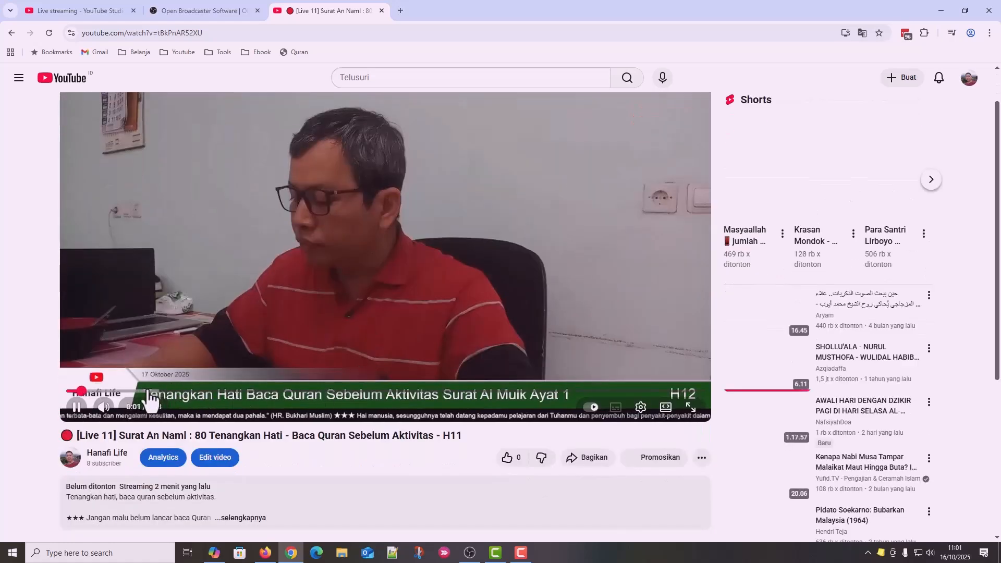
scroll(411, 326, down, 3)
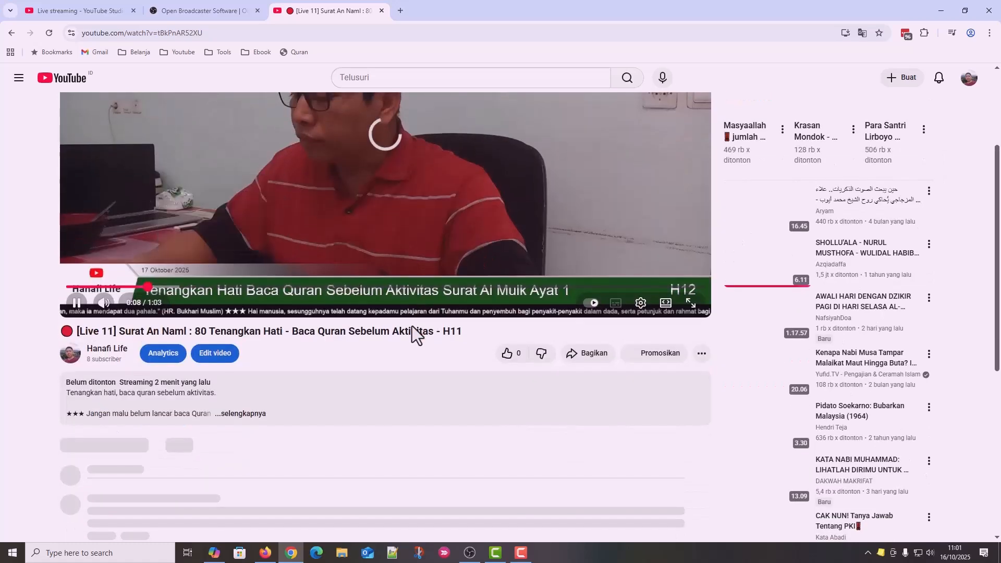
scroll(523, 329, up, 2)
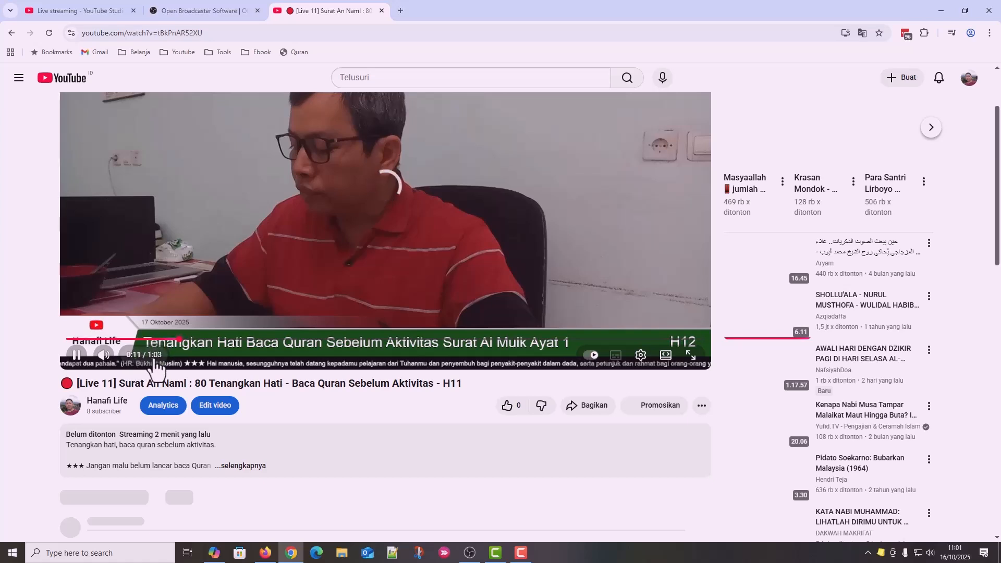
scroll(417, 292, up, 1)
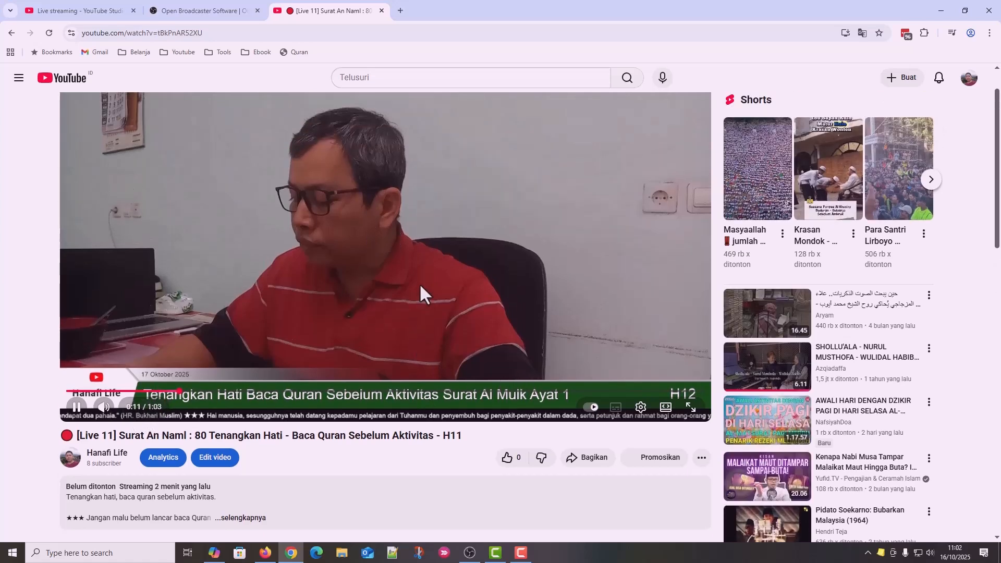
click(358, 292)
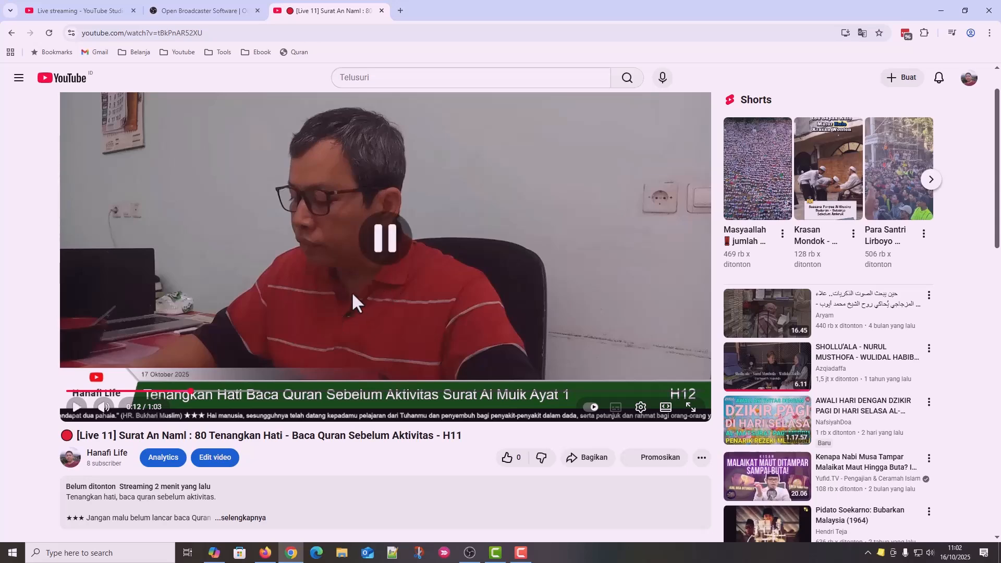
scroll(388, 287, down, 2)
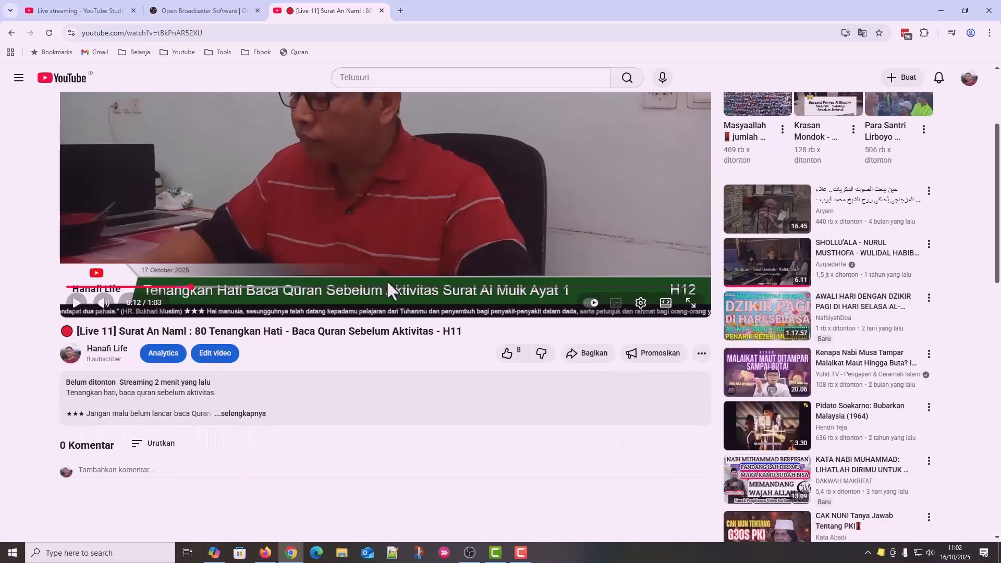
scroll(187, 407, up, 3)
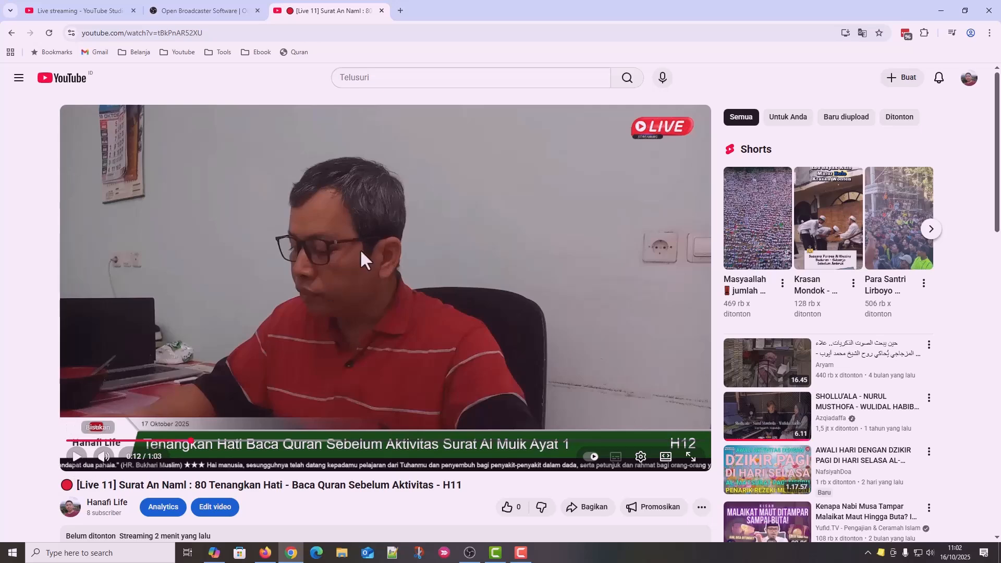
Switch to OBS, pause the Video source in the Ngaji Live scene and hide it.
click(469, 554)
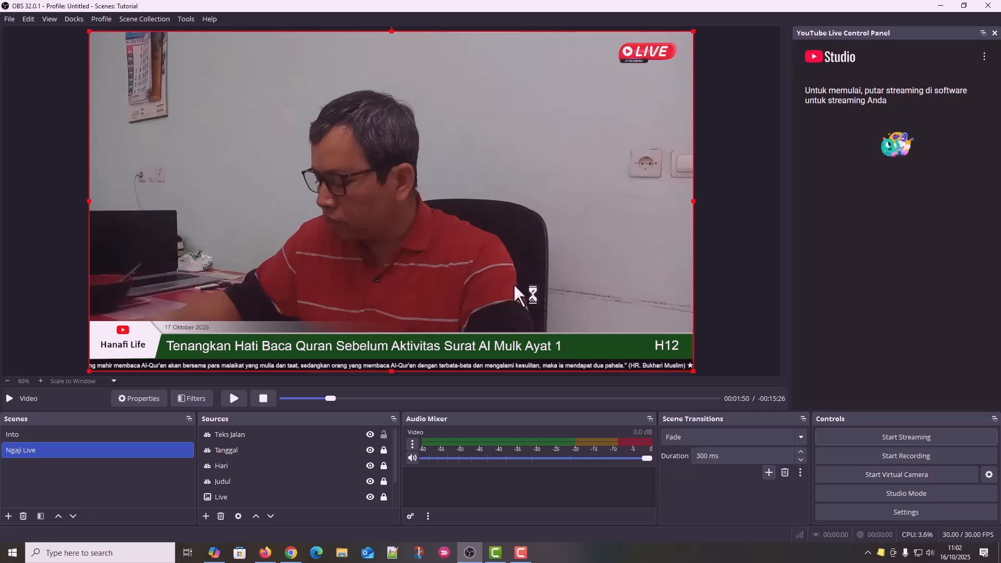
scroll(284, 470, down, 2)
click(255, 499)
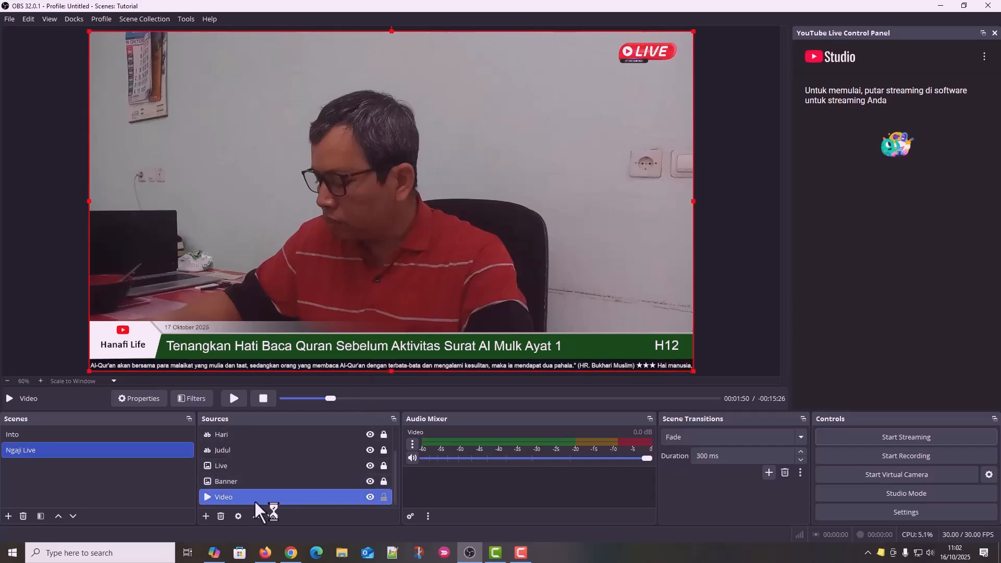
click(370, 497)
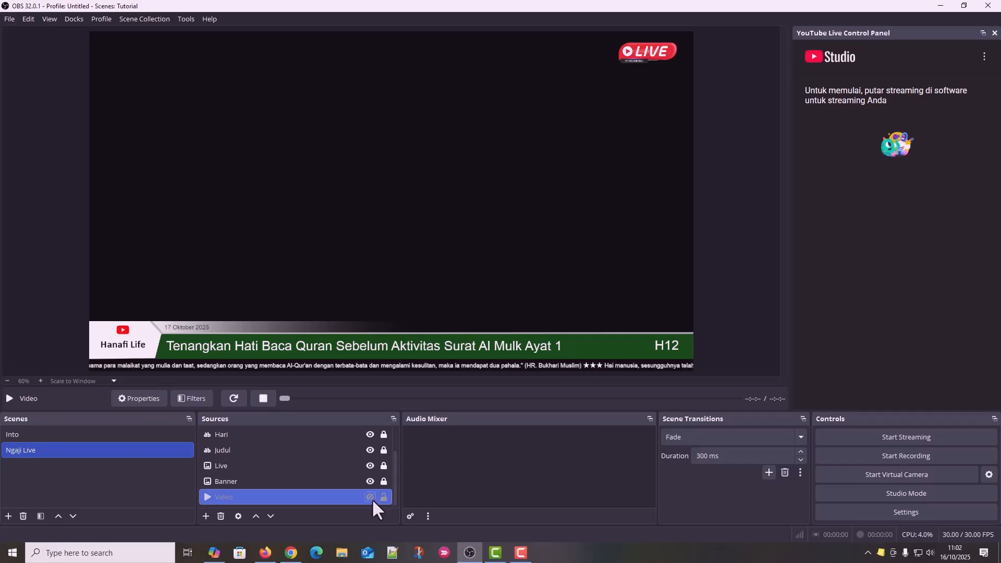
click(370, 497)
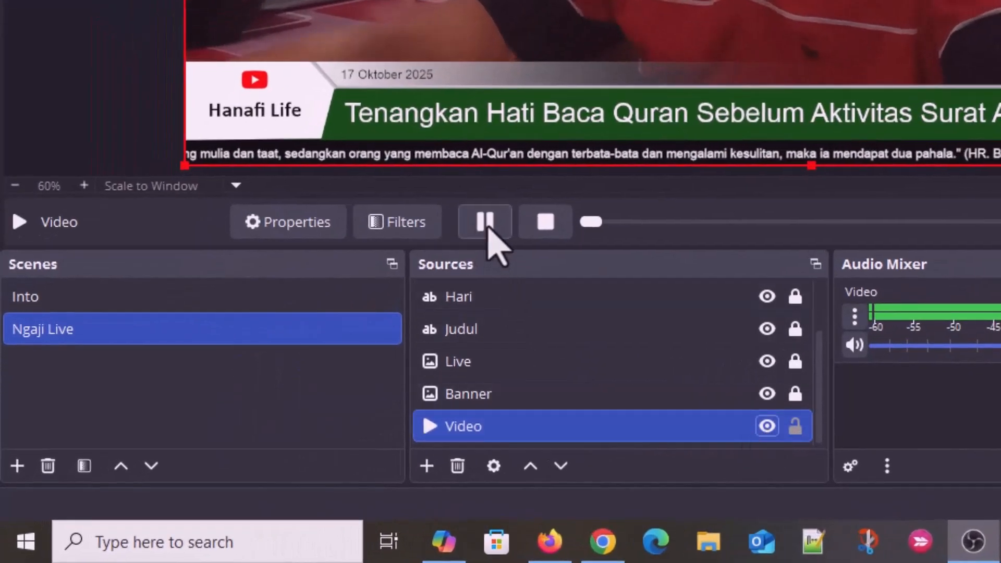
click(486, 224)
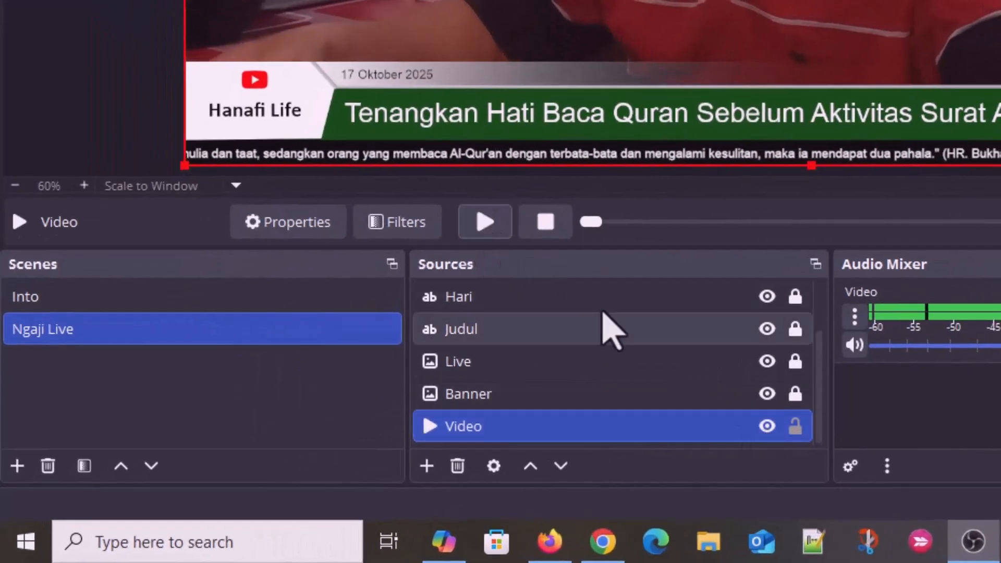
click(767, 426)
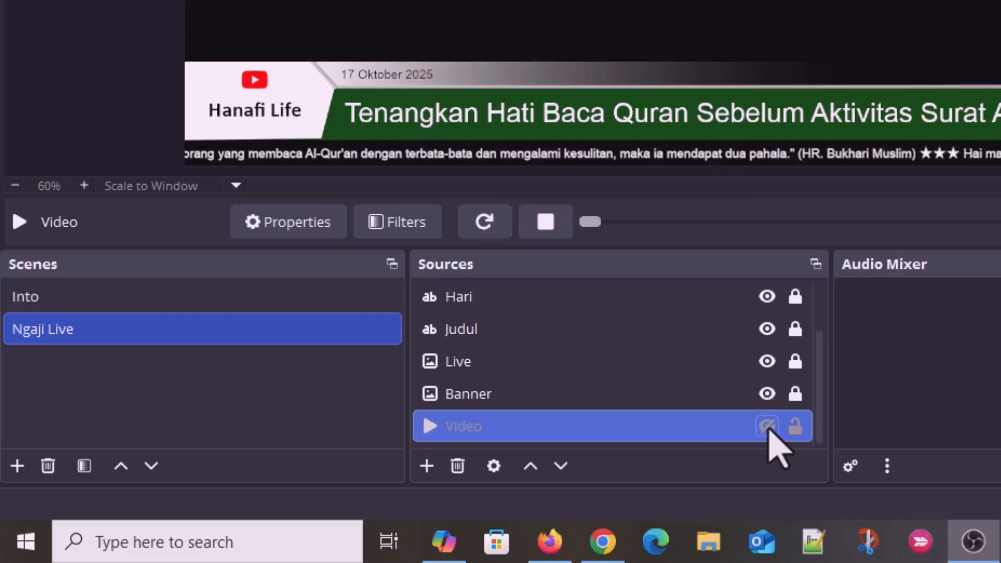
Add a Display Capture source for the LG IPS FULLHD primary monitor using the Windows 10 (1903 and up) capture method.
click(427, 465)
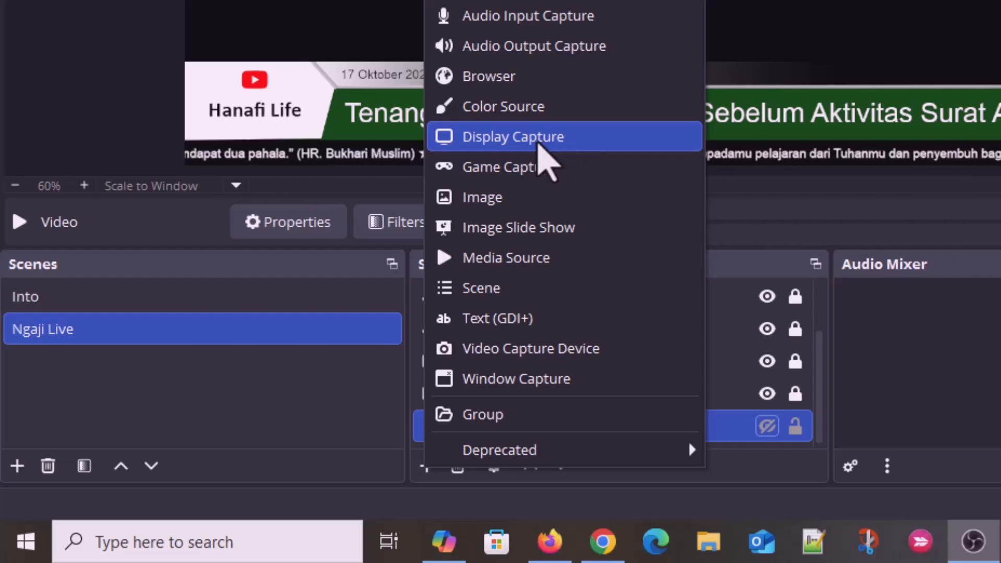
click(538, 143)
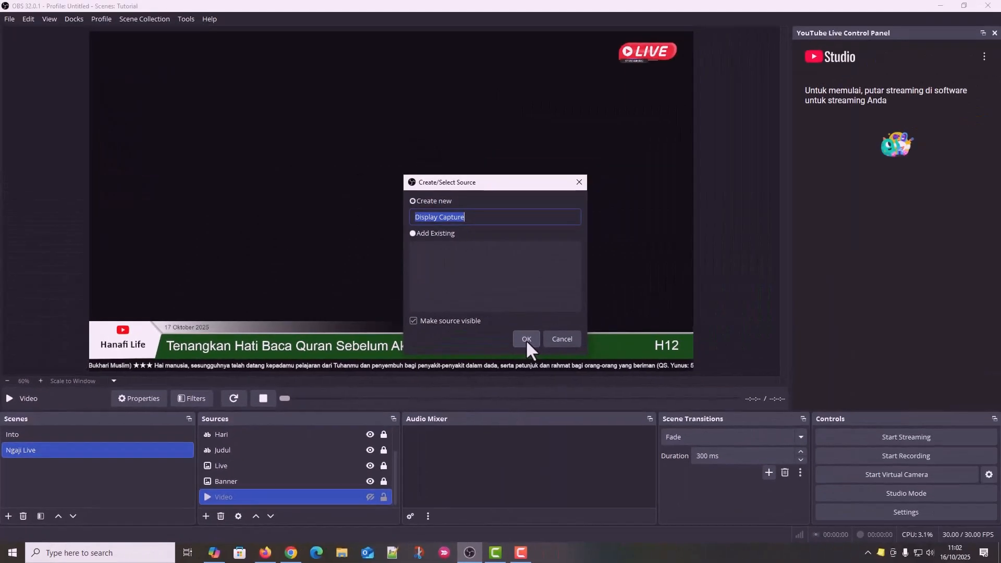
click(526, 339)
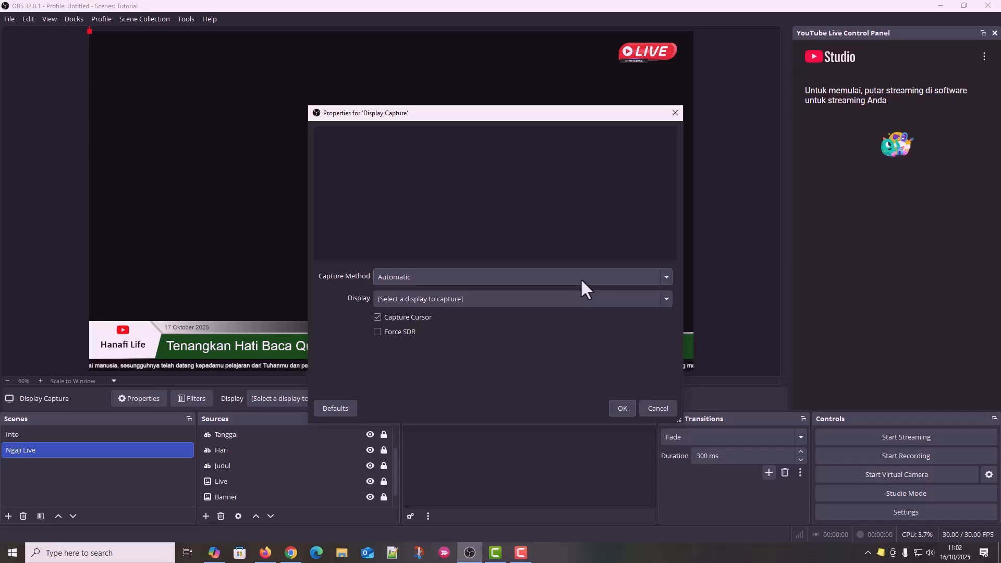
click(564, 299)
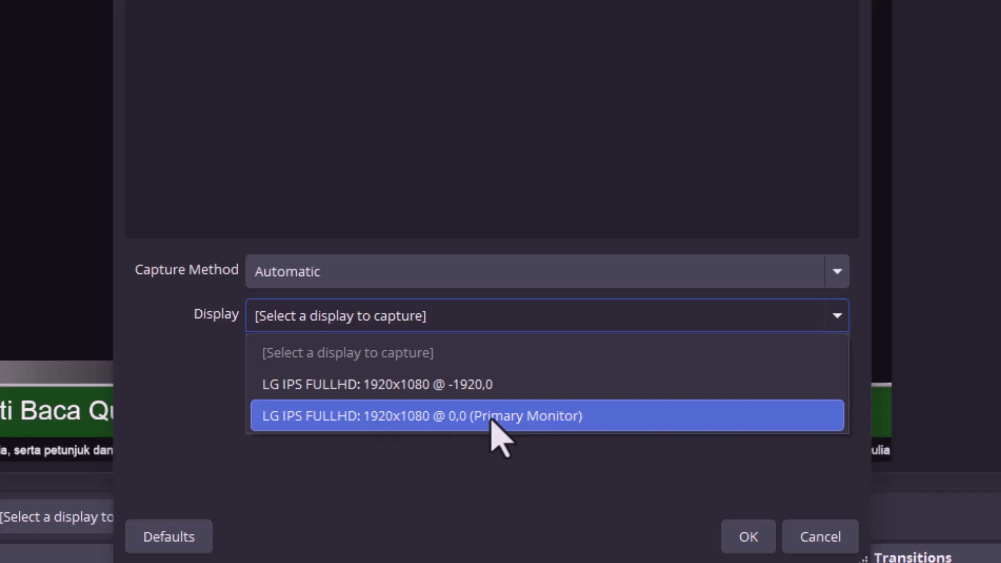
click(491, 420)
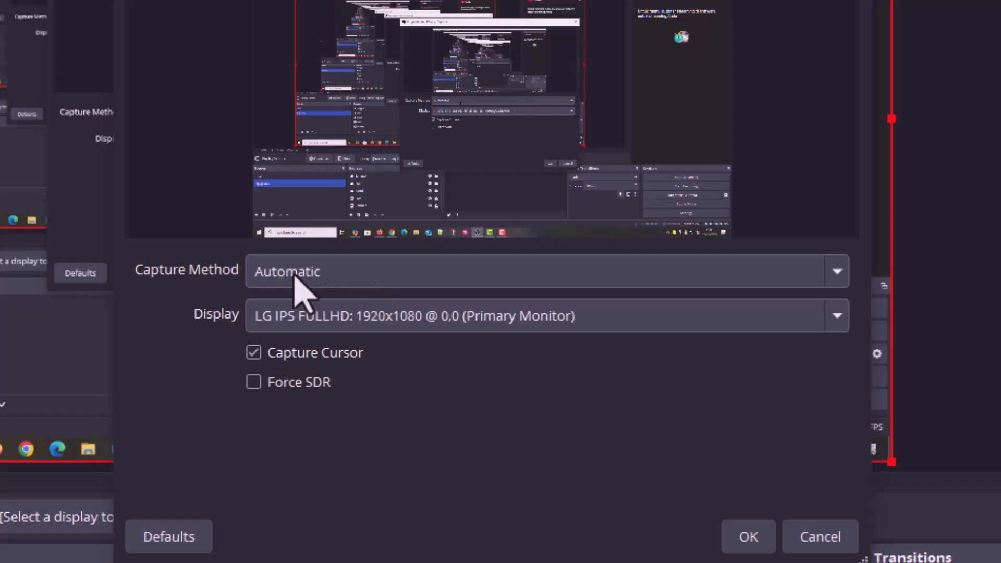
click(323, 279)
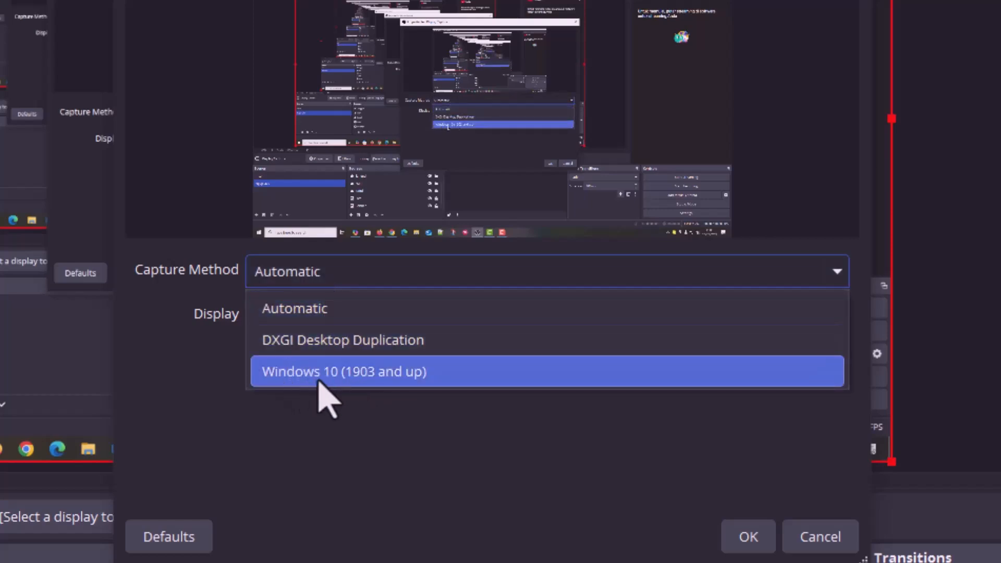
click(370, 383)
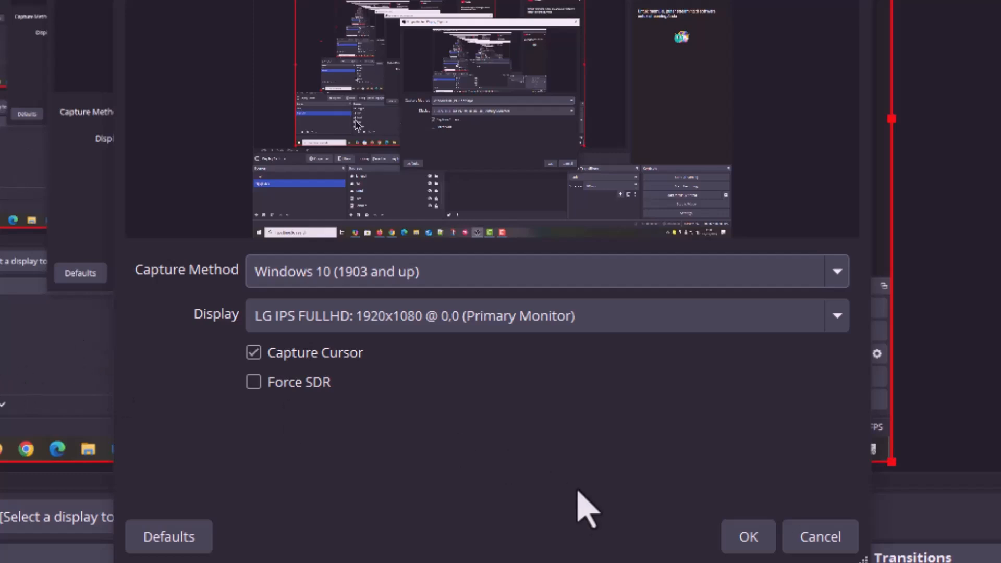
click(753, 539)
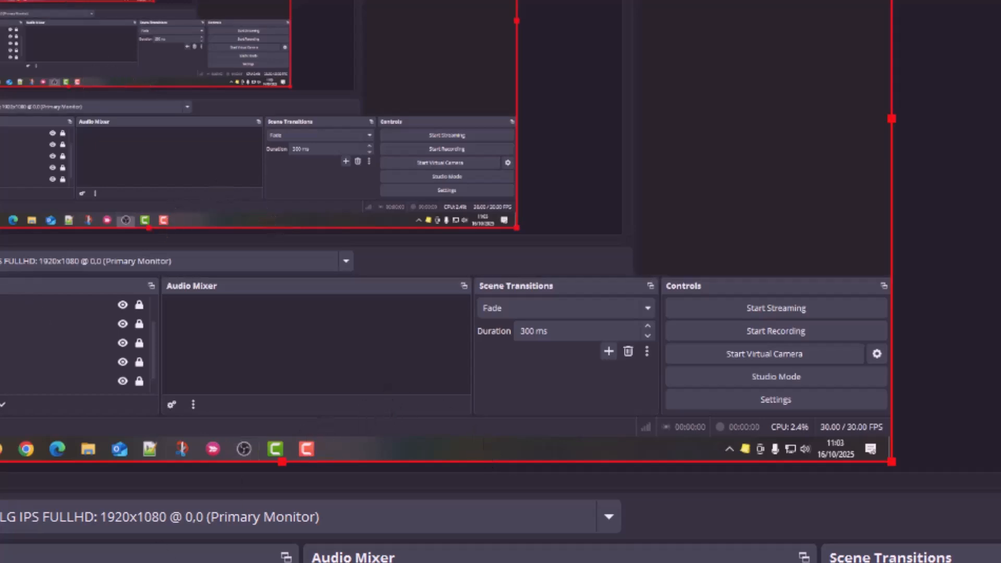
Search Windows for the mouse settings, set the mouse pointer to its maximum size and return to OBS.
click(67, 557)
text(mouse)
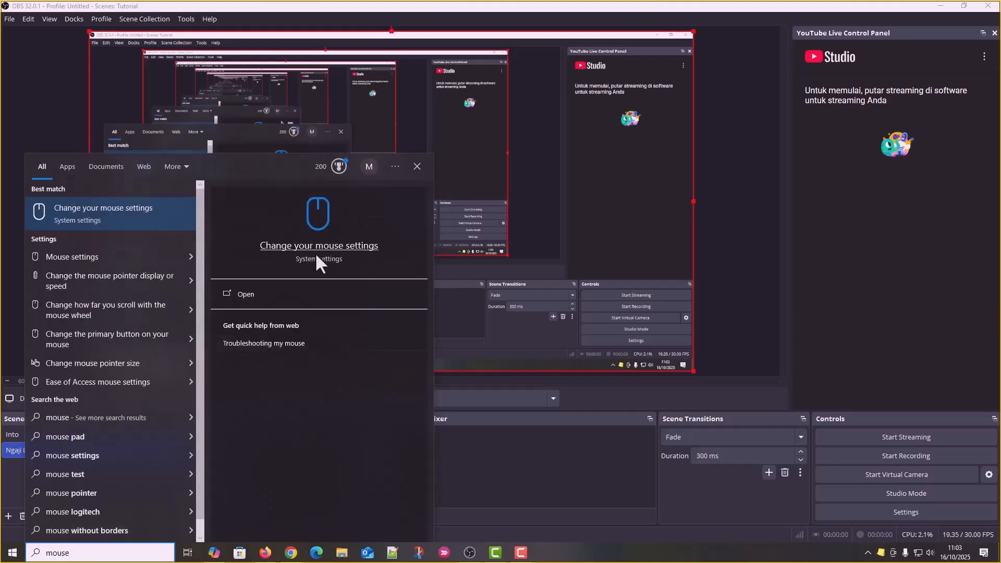
click(319, 248)
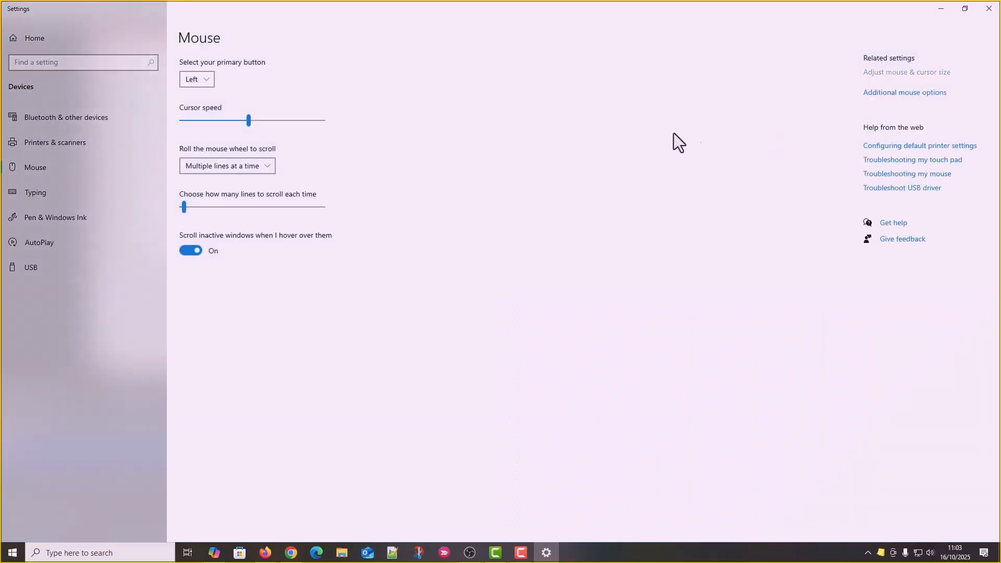
drag(229, 140, 351, 139)
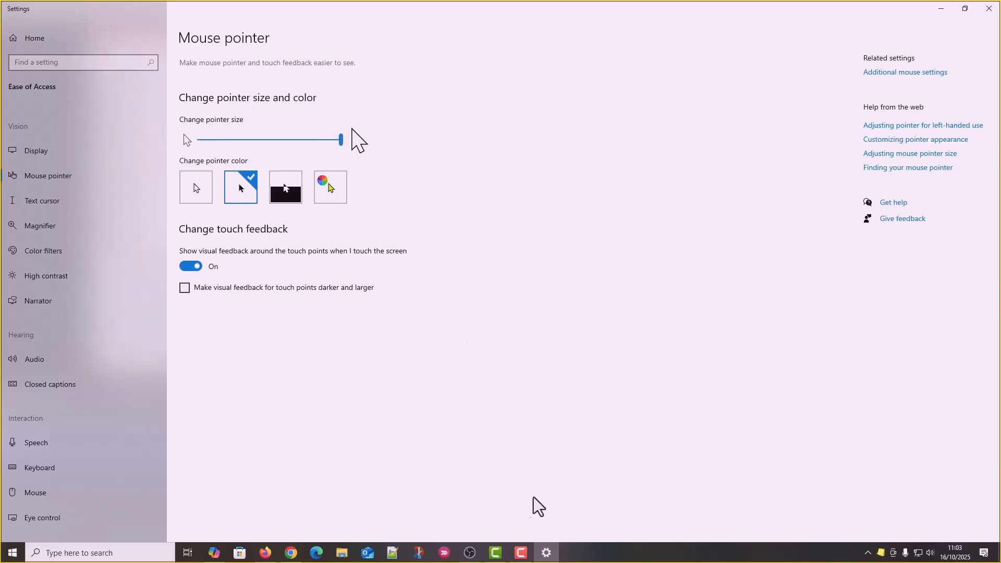
click(475, 556)
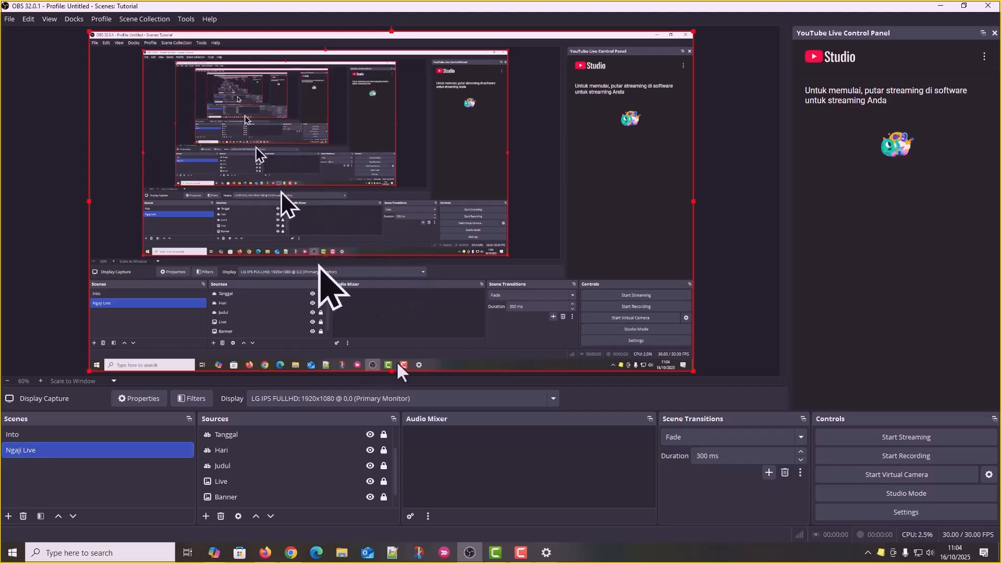
Change the Display Capture source's capture method to Automatic and apply it.
scroll(291, 459, up, 2)
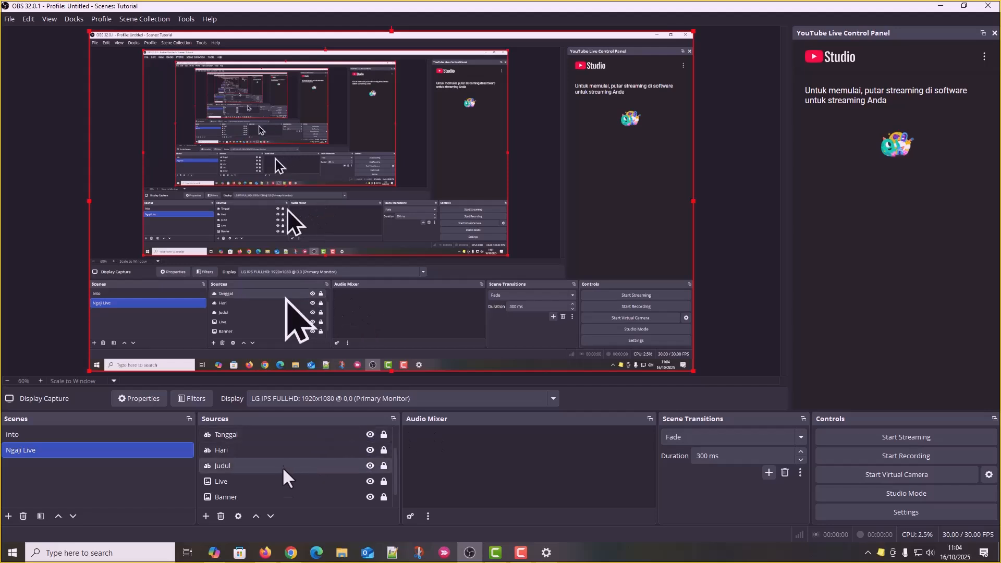
click(281, 435)
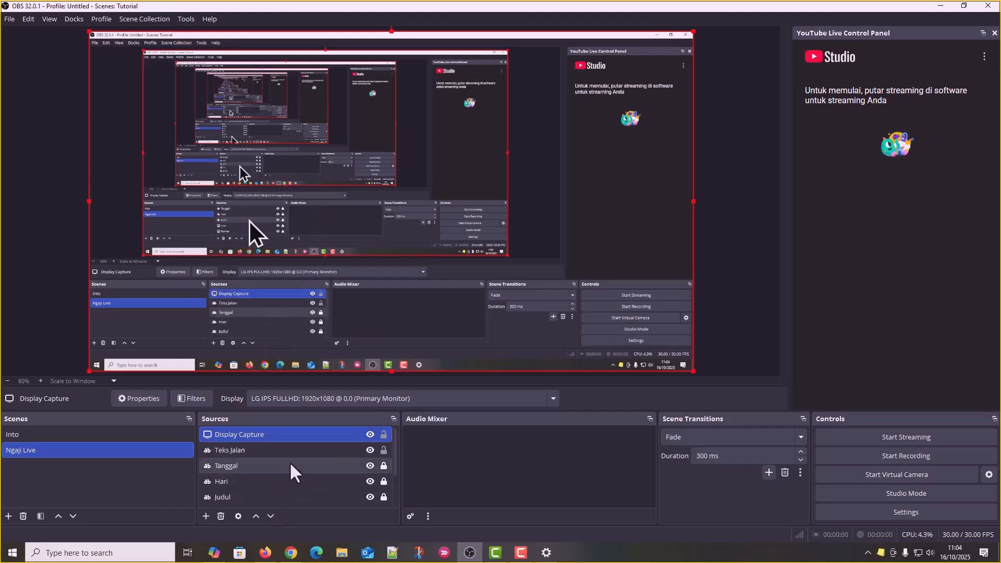
right_click(273, 436)
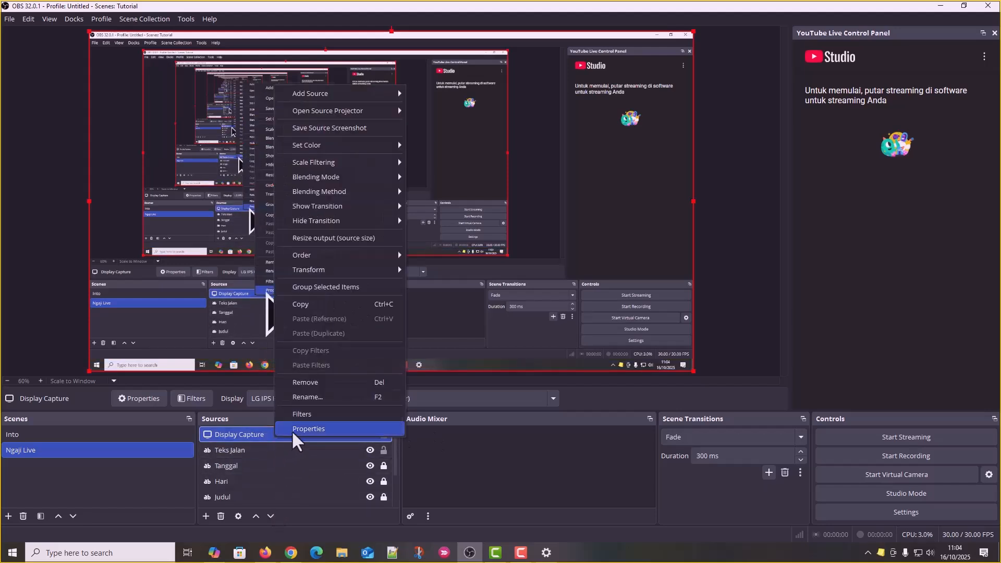
click(290, 431)
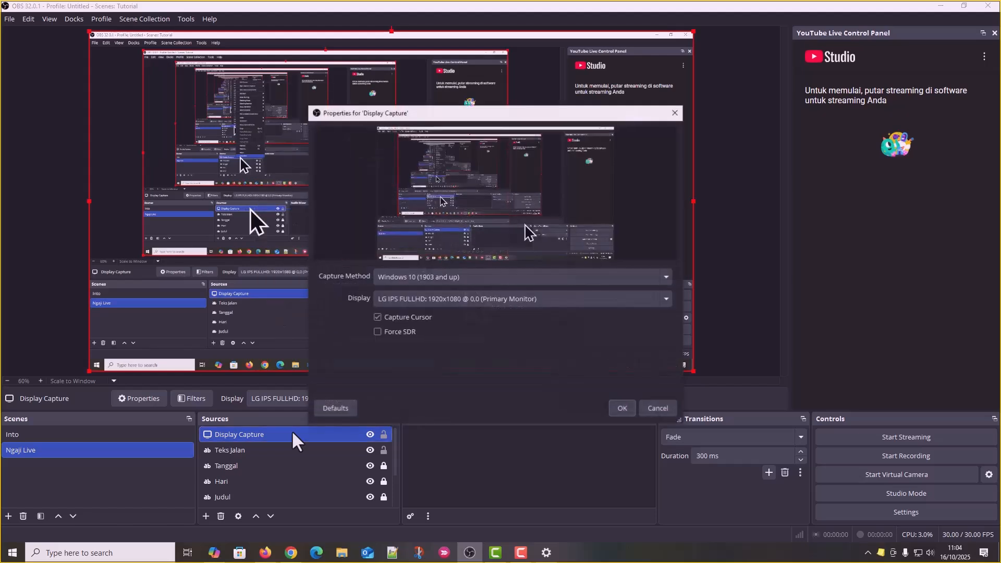
click(536, 277)
click(534, 295)
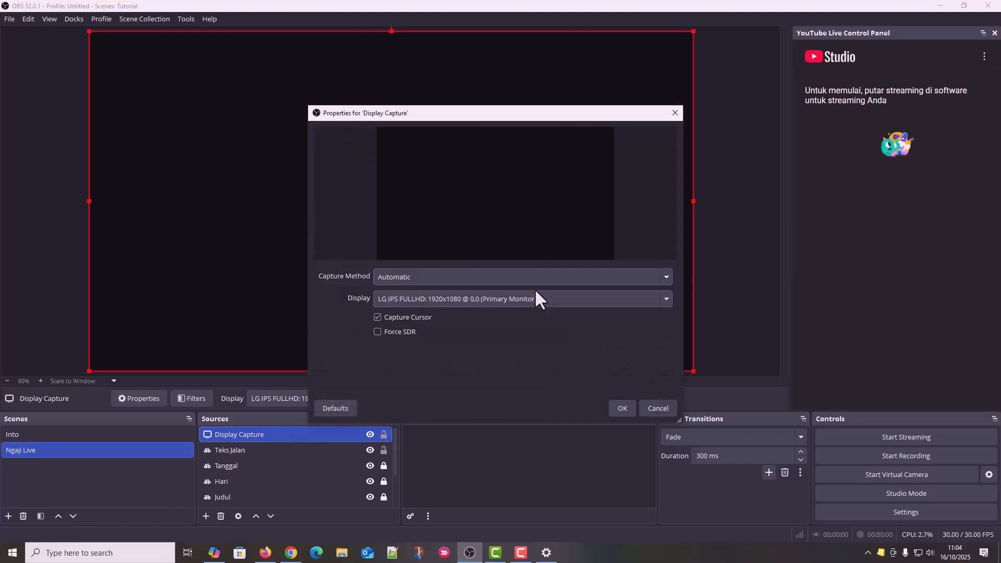
click(622, 408)
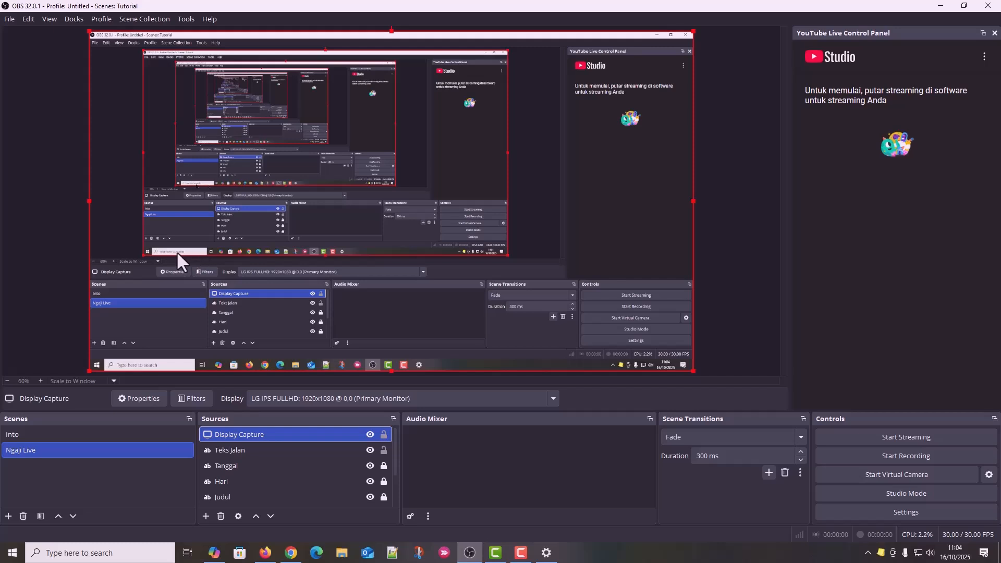
Set the Display Capture source's capture method to Windows 10 (1903 and up) and apply it.
right_click(329, 431)
click(352, 422)
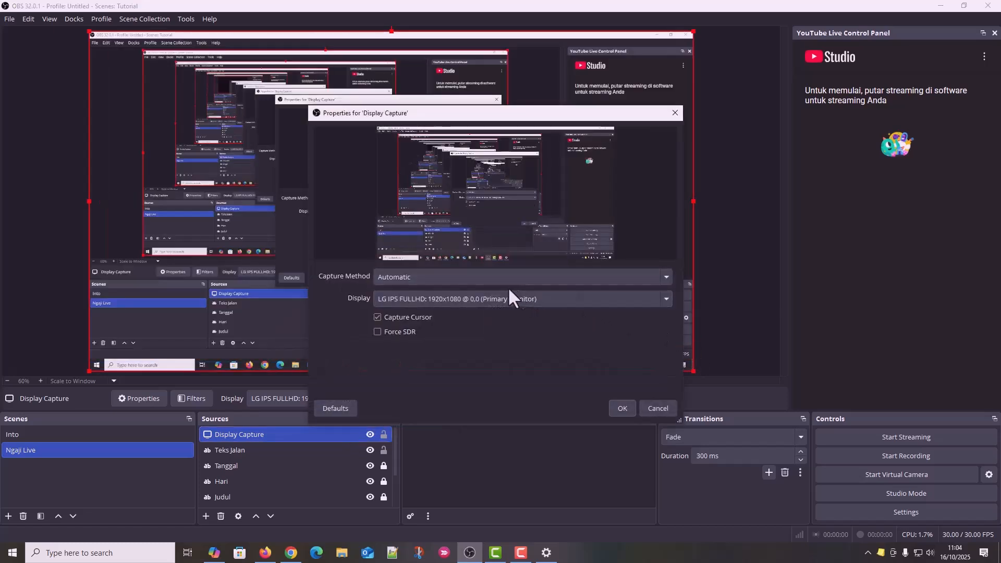
click(488, 277)
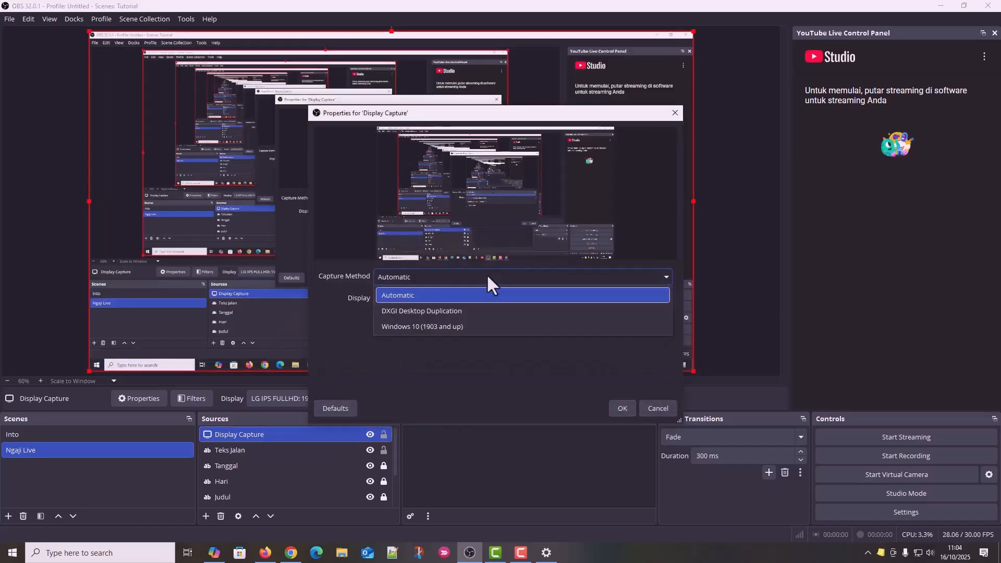
click(436, 328)
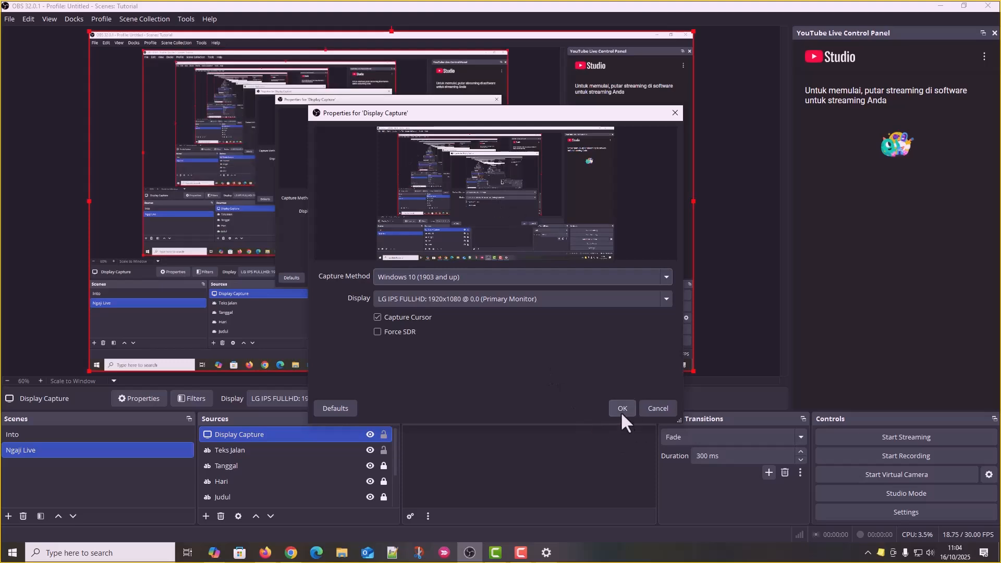
click(622, 408)
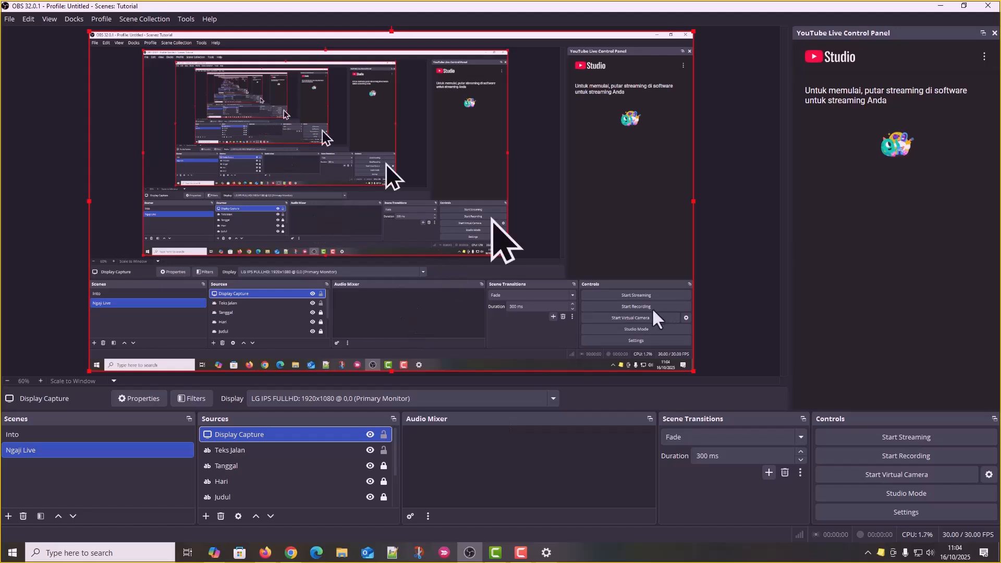
Record a short test clip of the captured display and stop the recording.
click(905, 455)
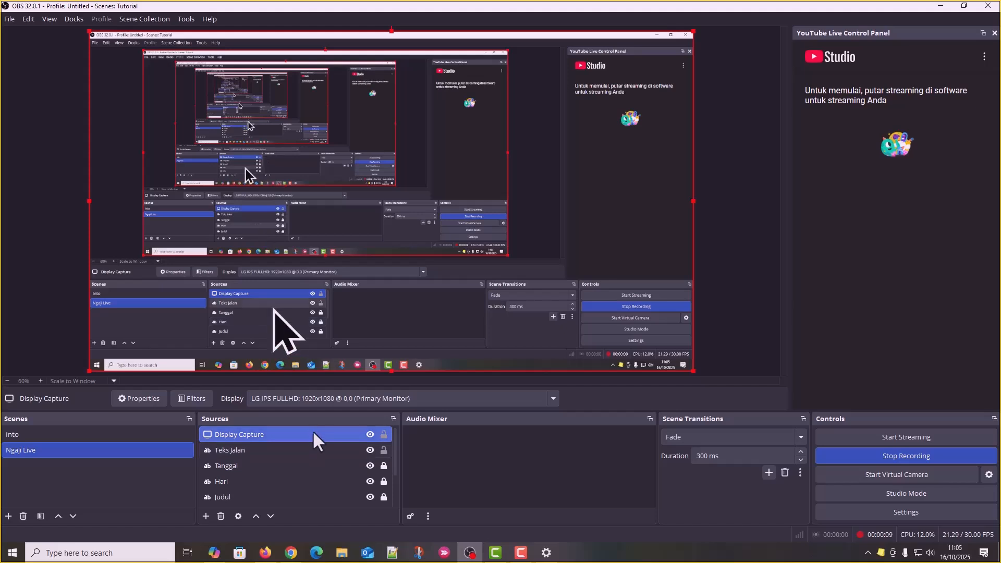
click(906, 451)
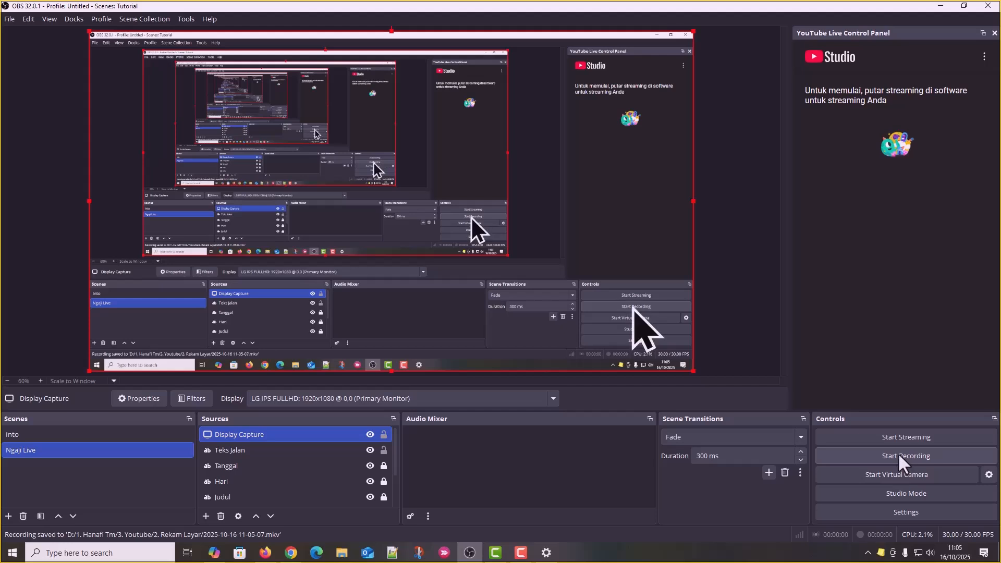
Check the recording path in the output settings and its folder browser, leaving without changes.
click(905, 514)
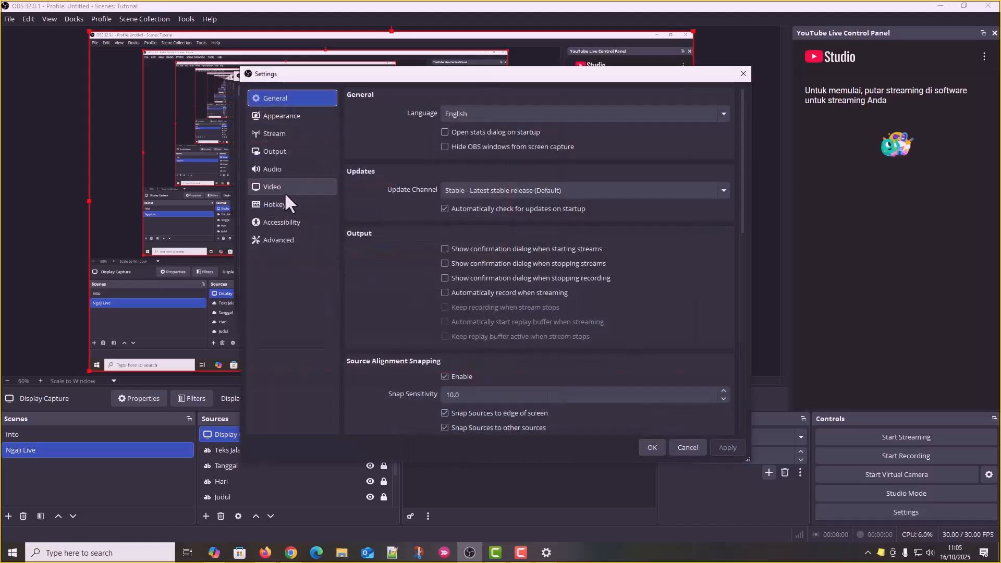
click(277, 151)
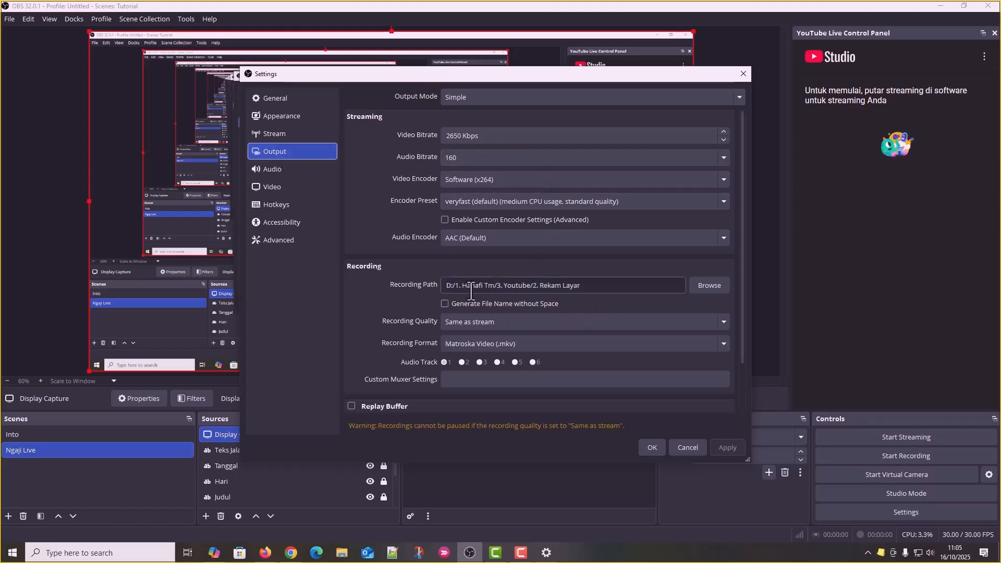
click(708, 286)
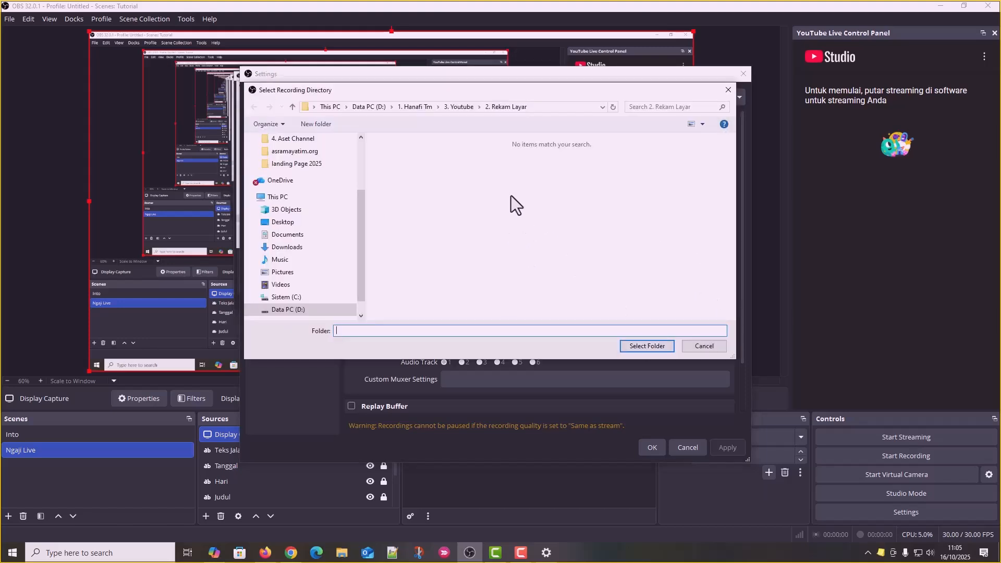
click(704, 346)
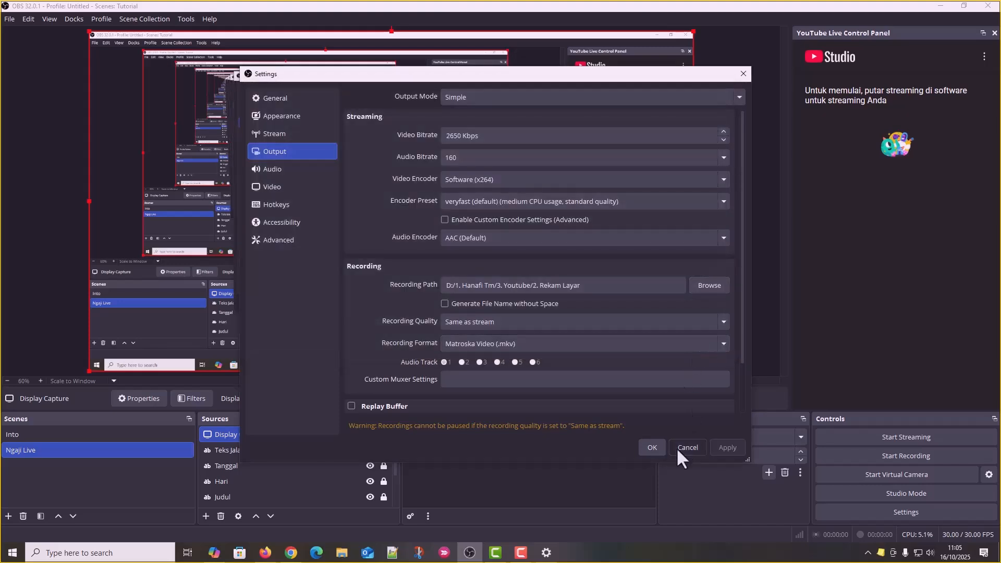
click(678, 446)
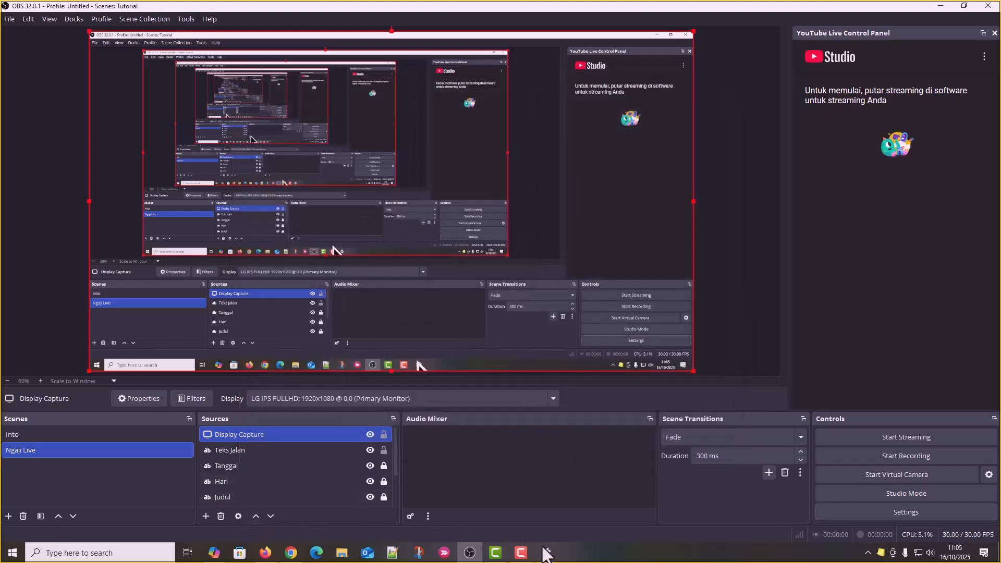
Switch to the Windows mouse pointer settings, reduce the pointer to a small size and close the settings window.
click(546, 553)
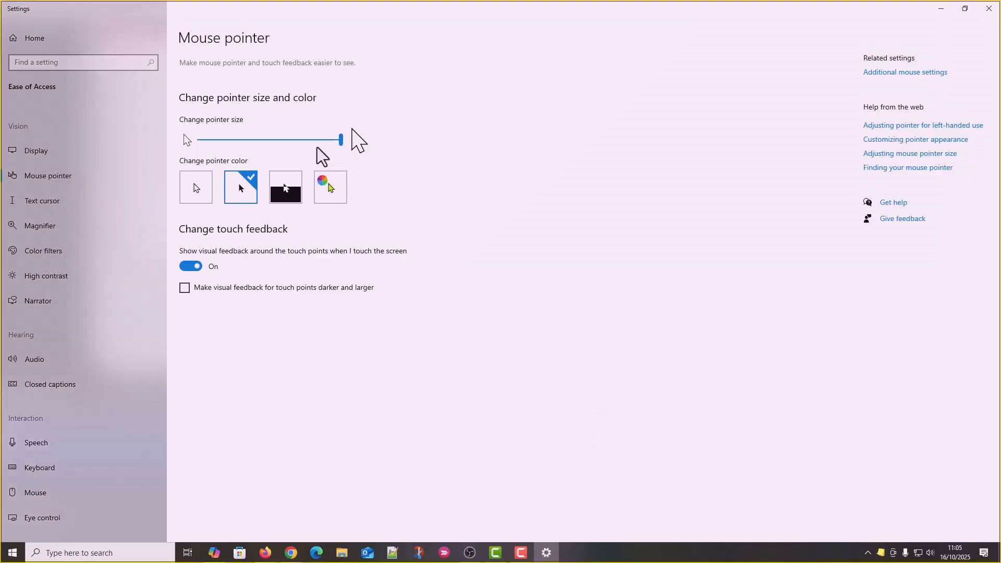
drag(334, 134, 231, 146)
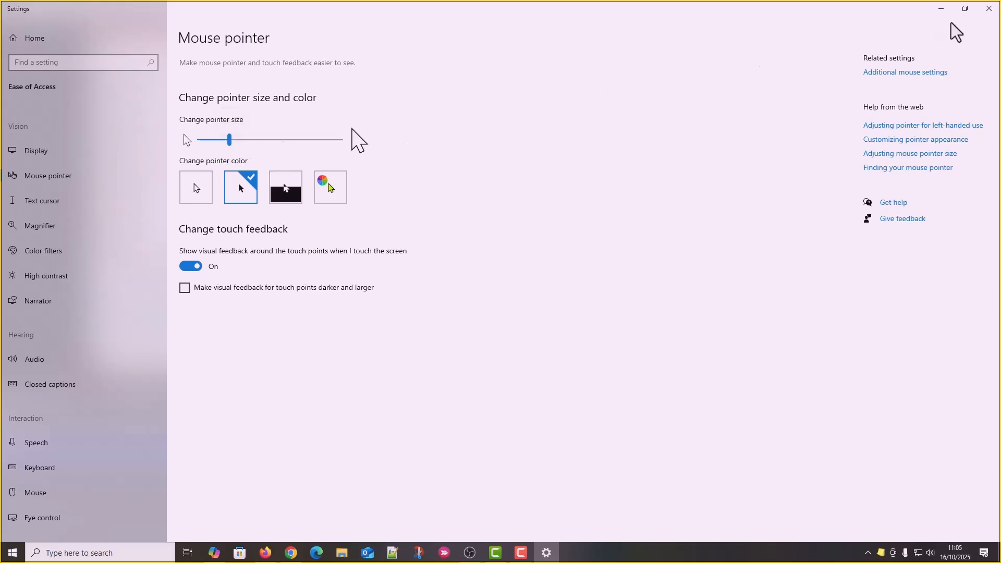
click(988, 9)
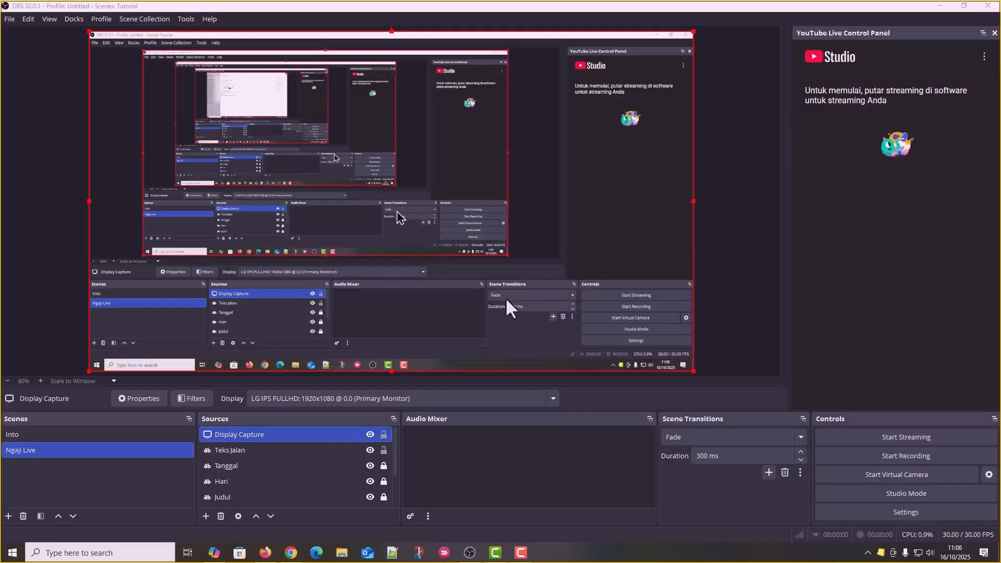
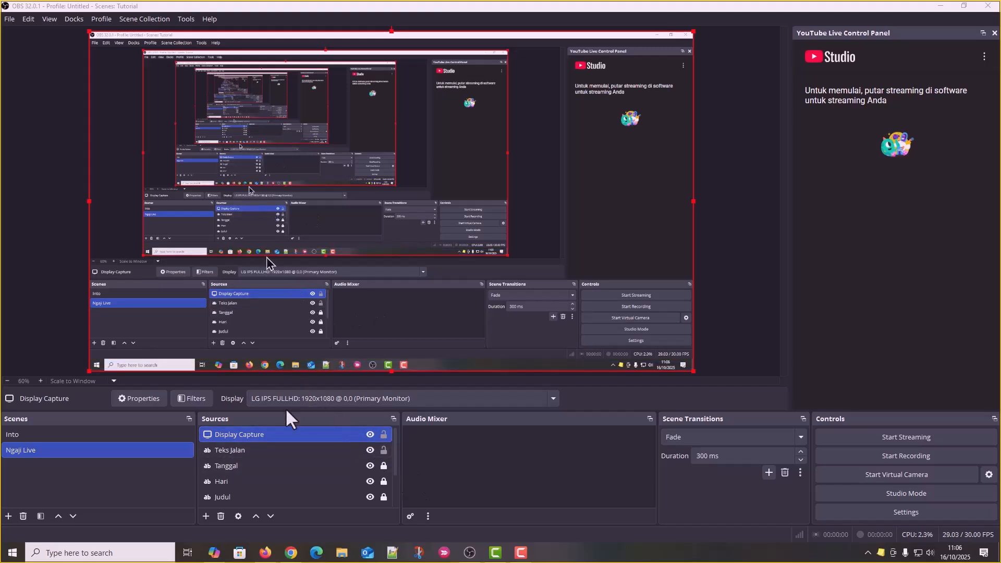
Move the Display Capture source below Banner and directly above Video in the Ngaji Live source order.
scroll(302, 433, down, 1)
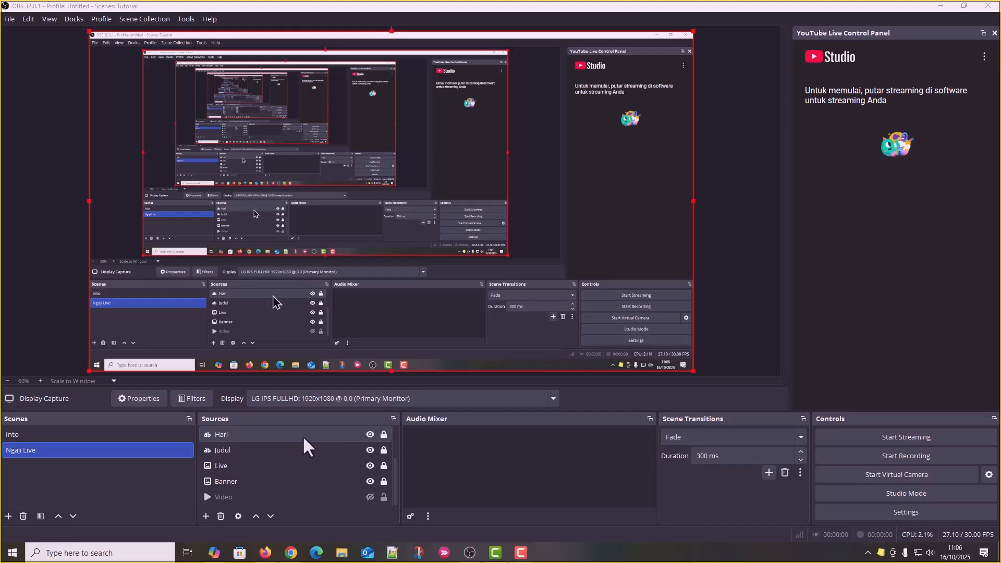
scroll(303, 438, up, 1)
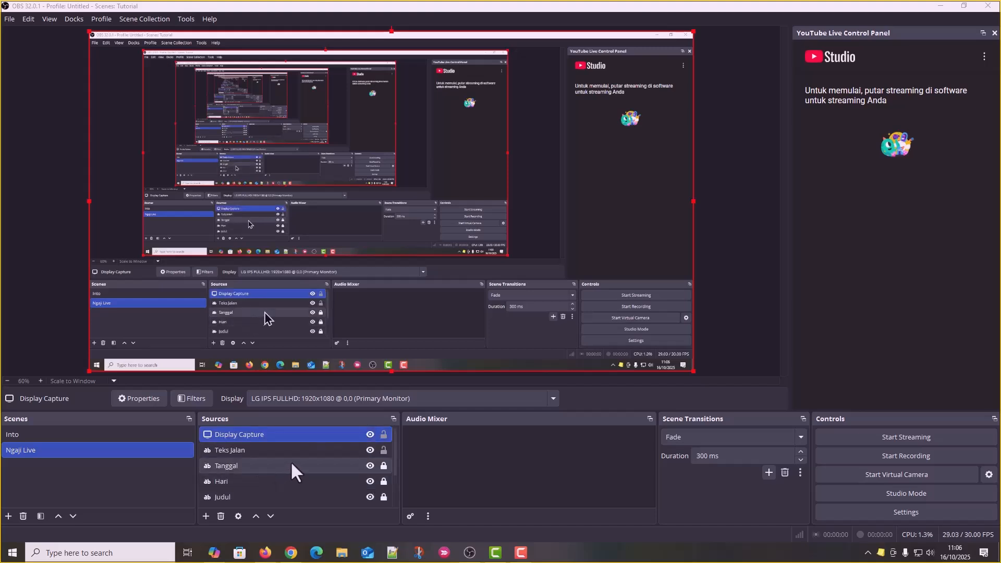
scroll(247, 494, down, 1)
scroll(247, 494, up, 1)
scroll(248, 497, down, 1)
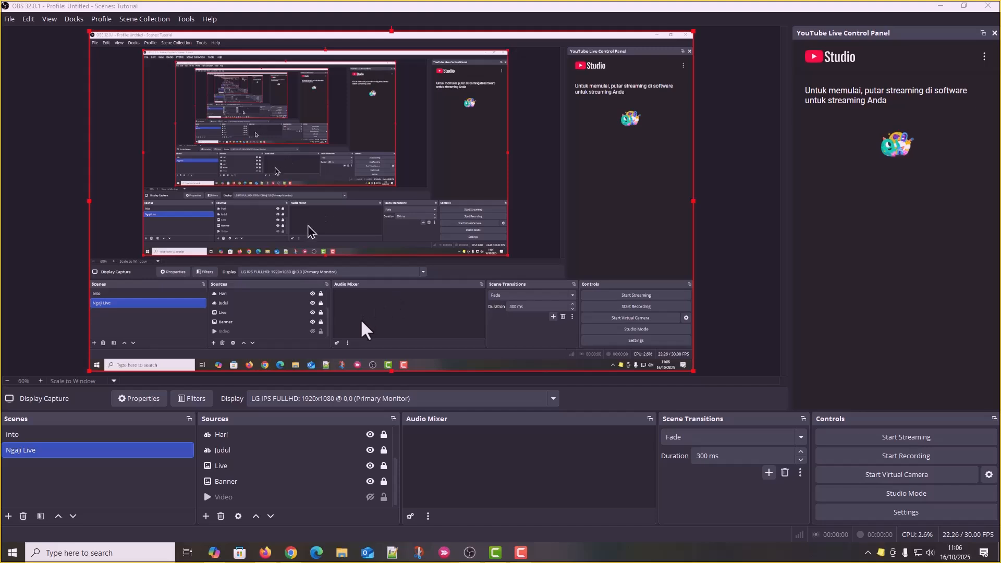
scroll(283, 459, up, 1)
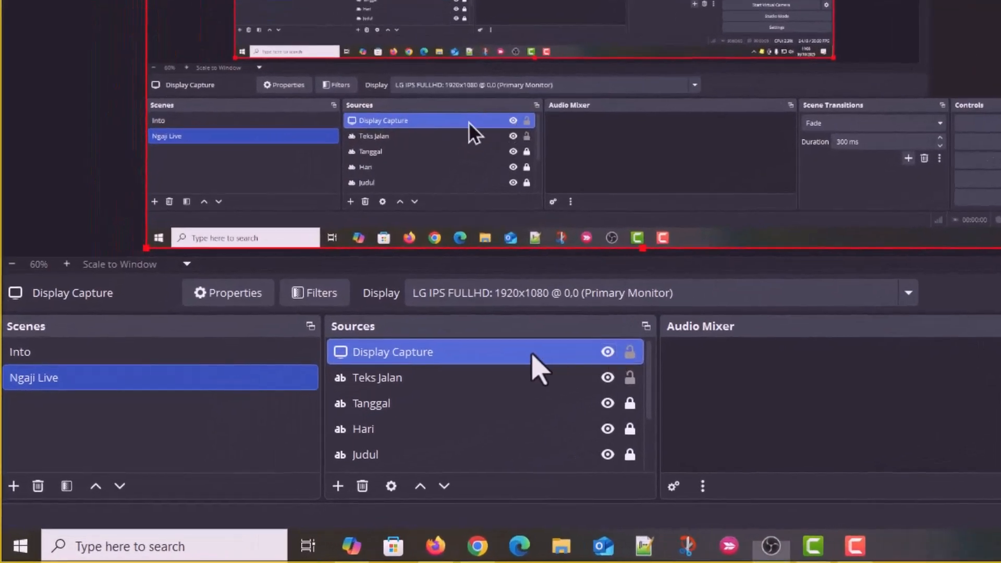
drag(533, 355, 540, 458)
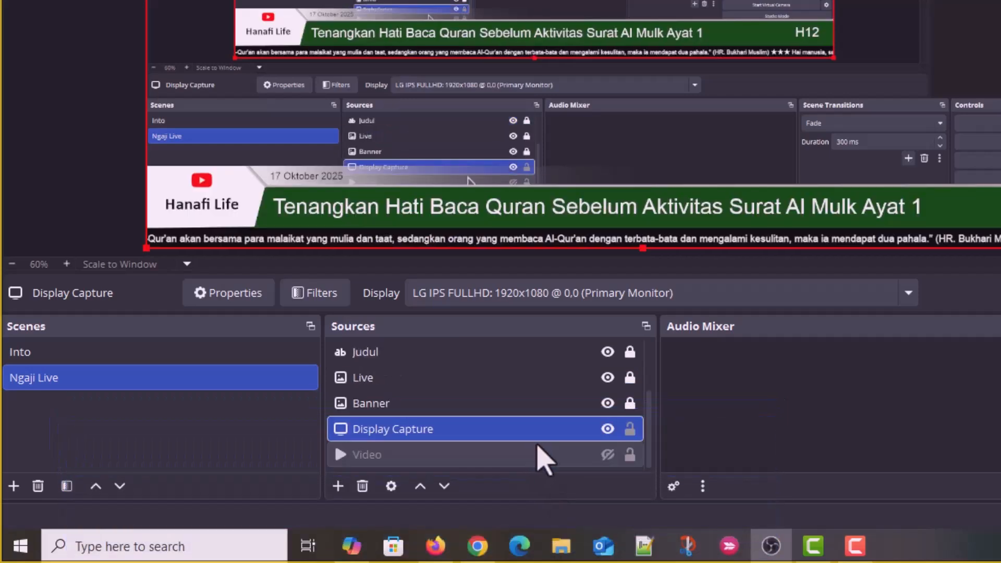
Hide the Display Capture source, show the Video source and pause its playback.
click(607, 428)
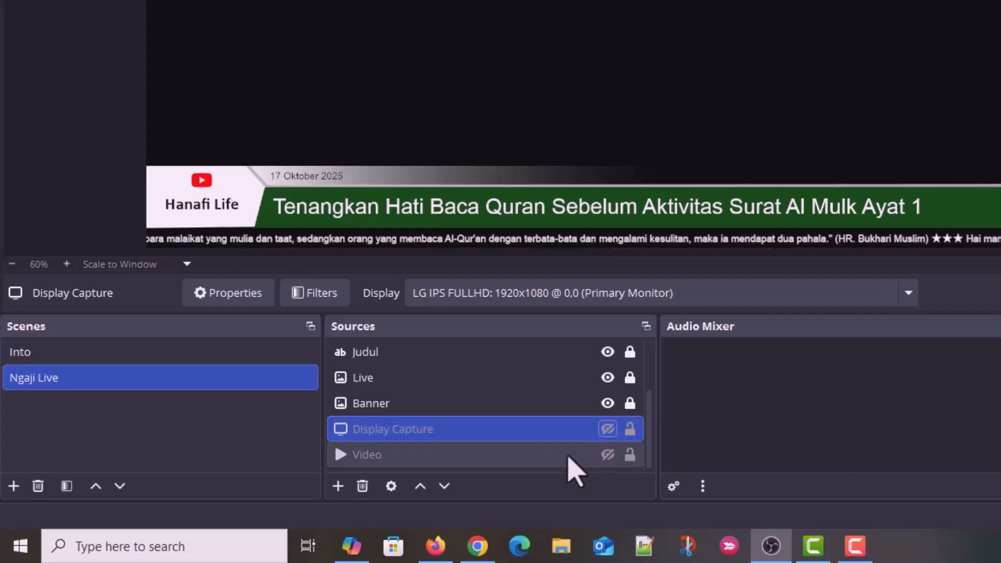
click(607, 454)
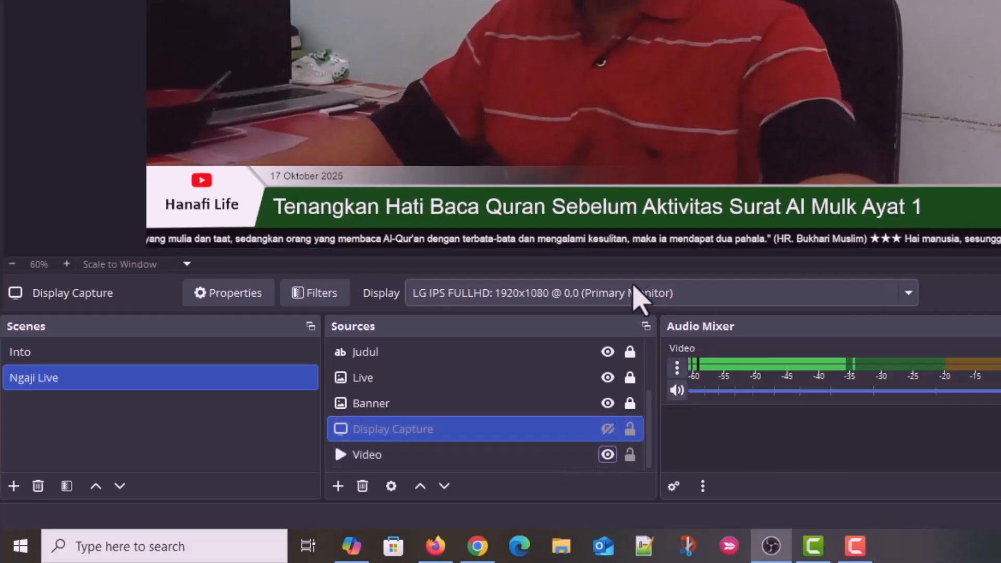
click(580, 107)
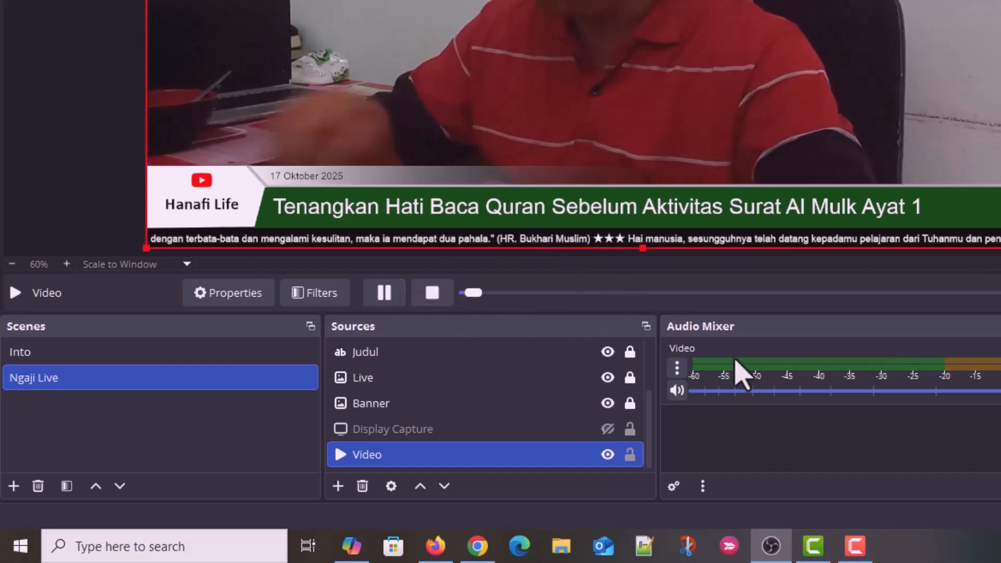
click(389, 296)
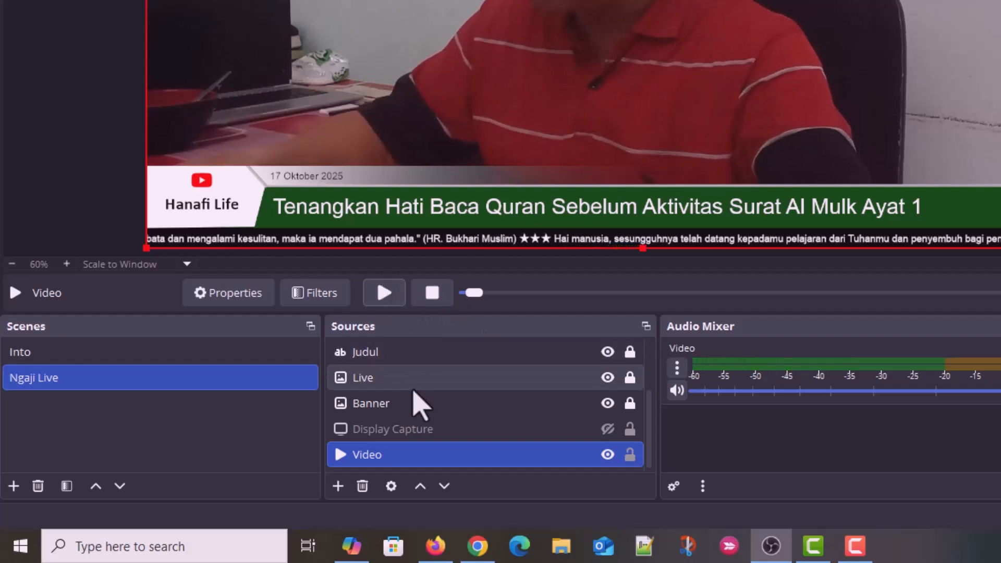
Add an Audio Input Capture source to Ngaji Live using the device Microphone (AB13X USB Audio).
click(338, 486)
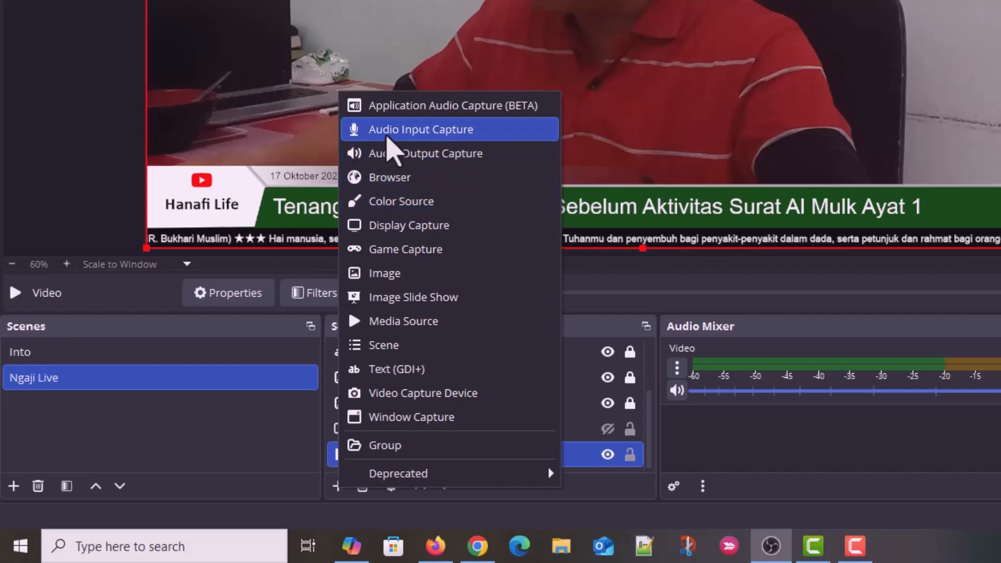
click(444, 134)
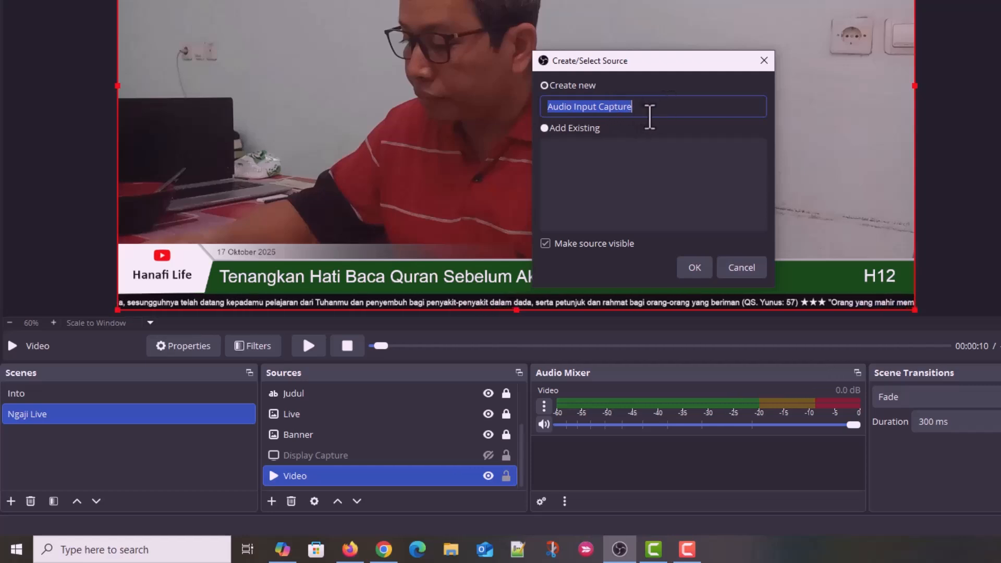
click(698, 270)
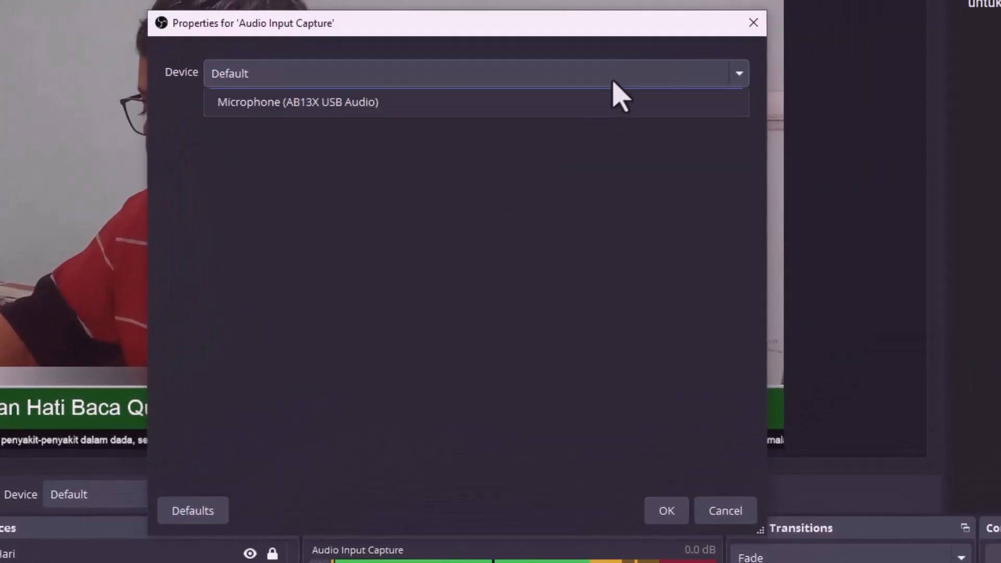
click(613, 81)
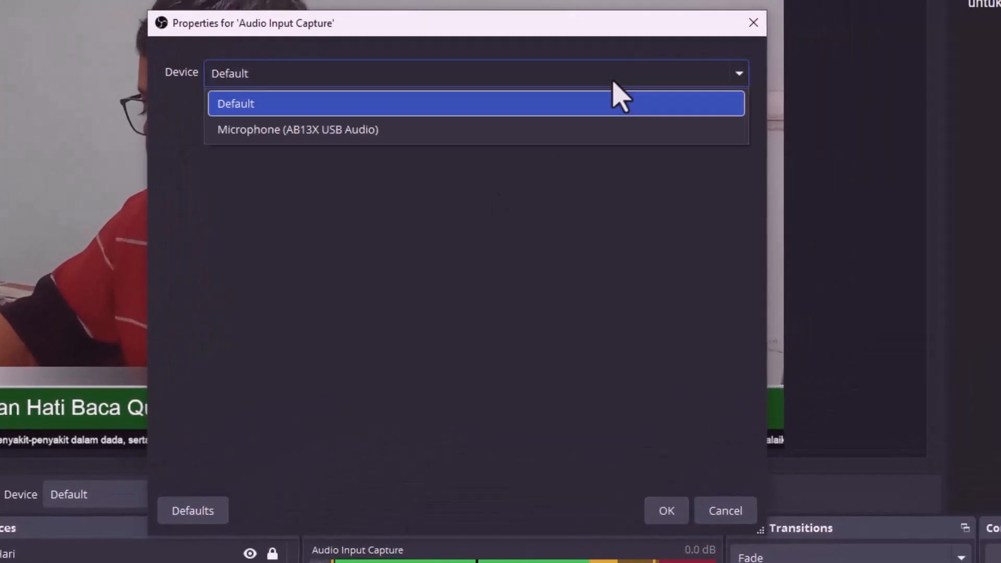
click(309, 138)
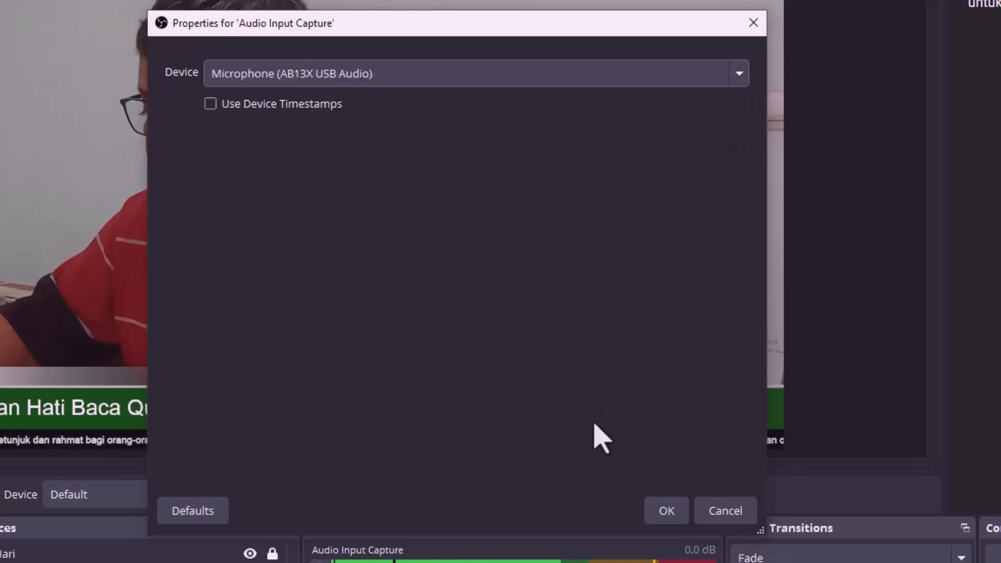
click(668, 516)
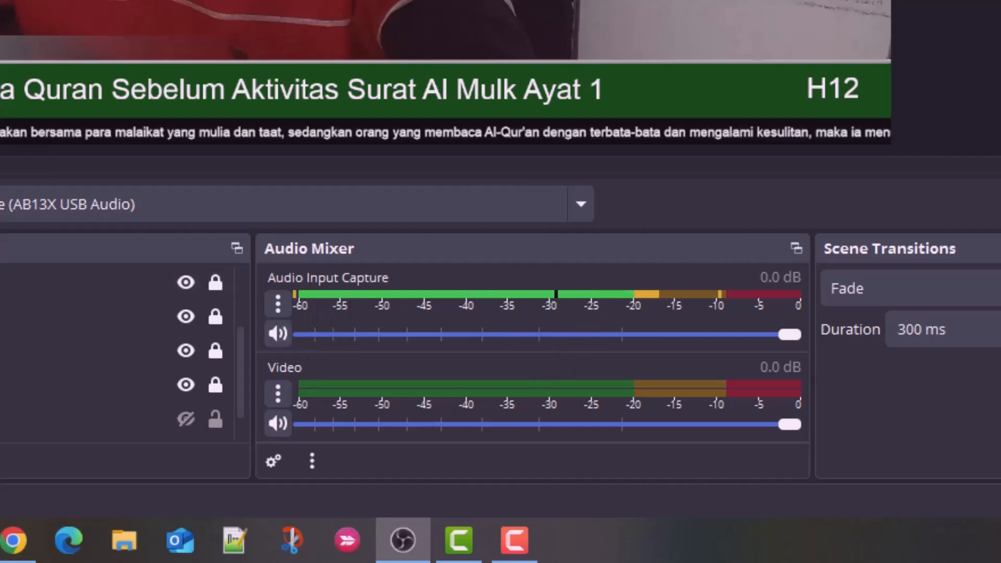
Add a new Video Capture Device source to the Ngaji Live scene and keep it visible.
scroll(52, 418, down, 1)
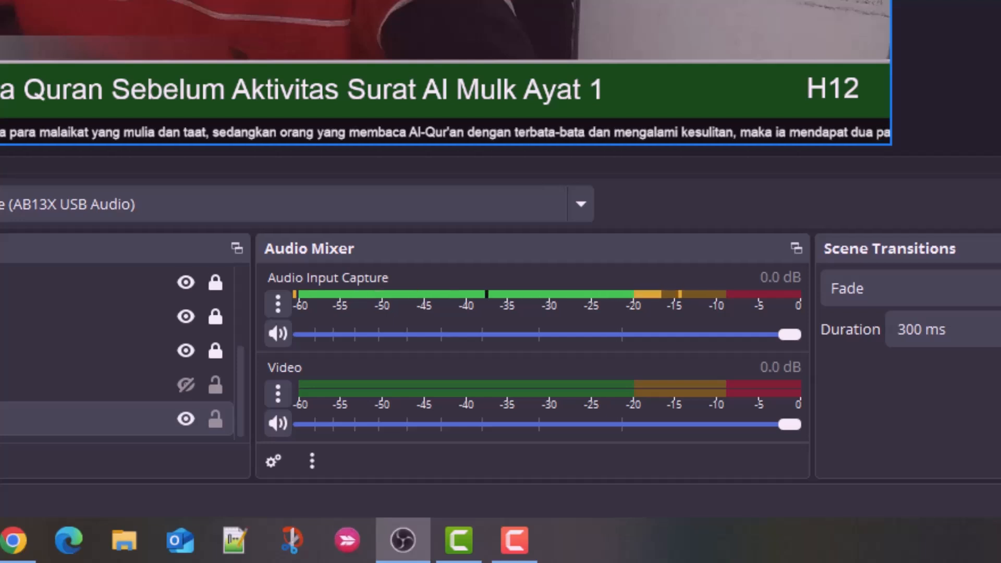
click(52, 419)
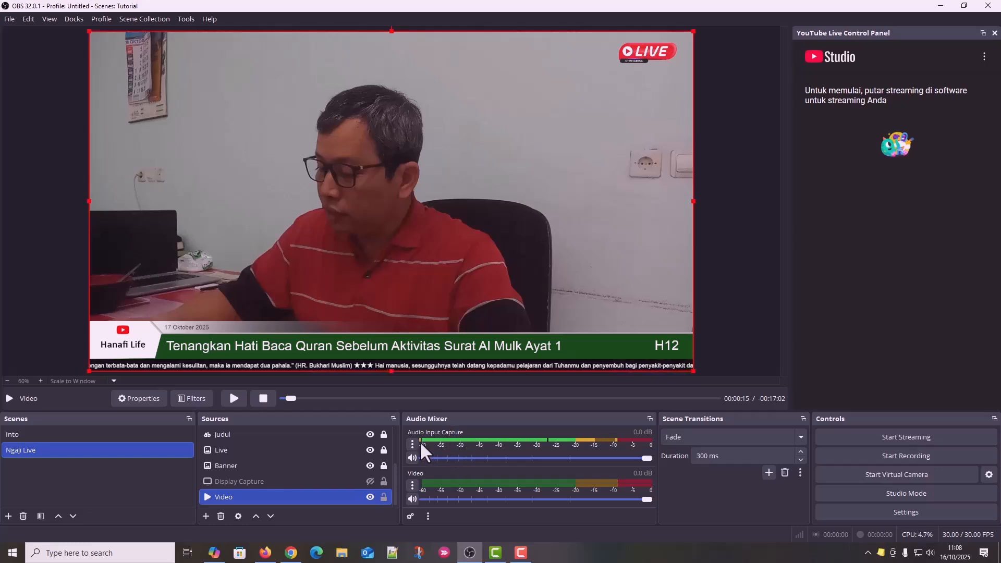
click(205, 517)
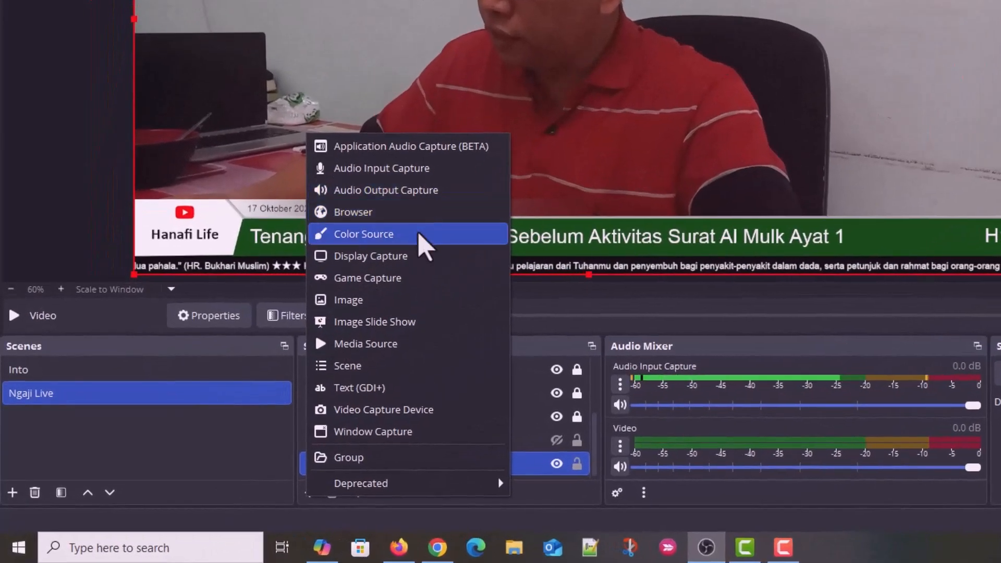
click(399, 416)
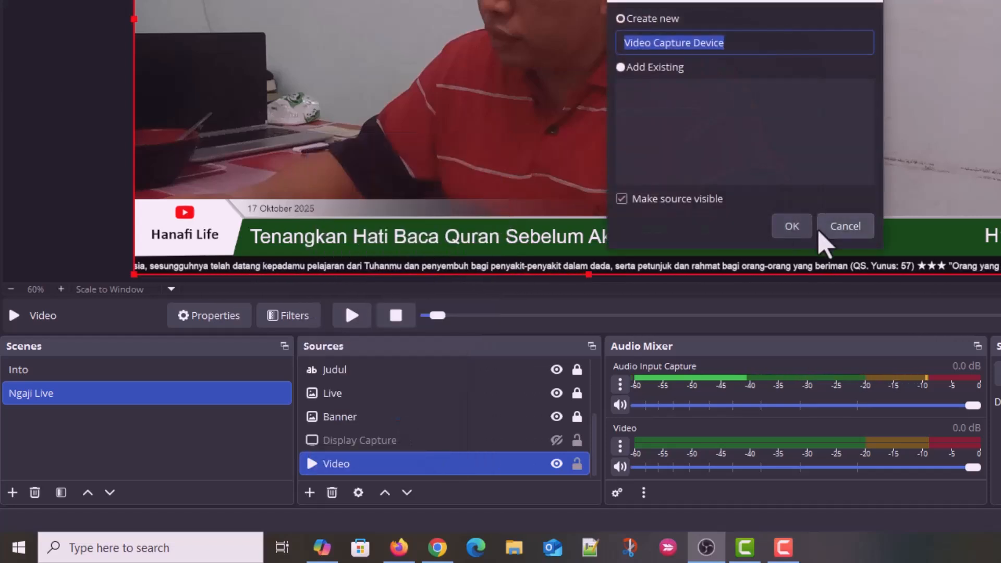
click(797, 226)
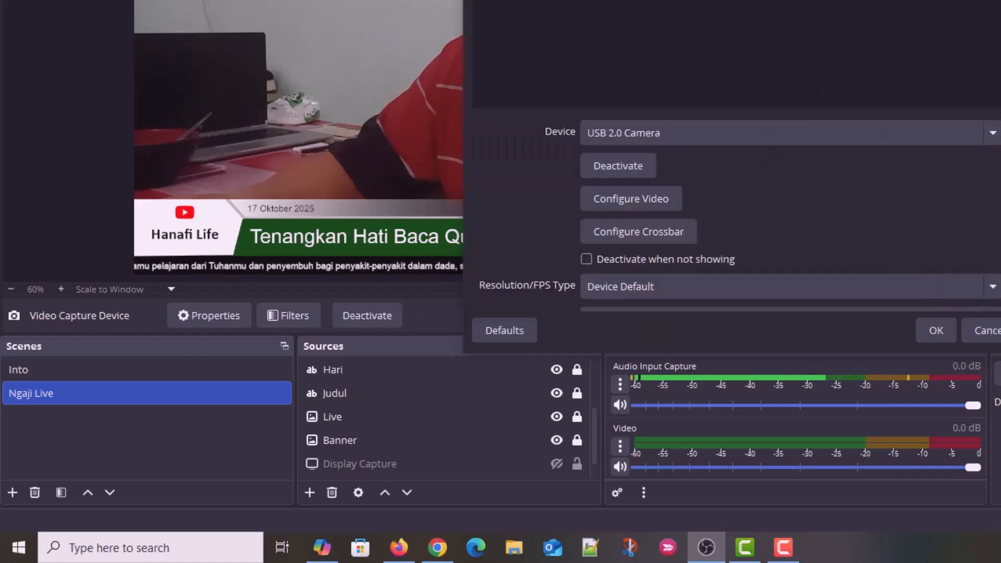
Use USB 2.0 Camera as the capture device and move the Video Capture Device source directly above Video in the source order.
drag(807, 0, 705, 0)
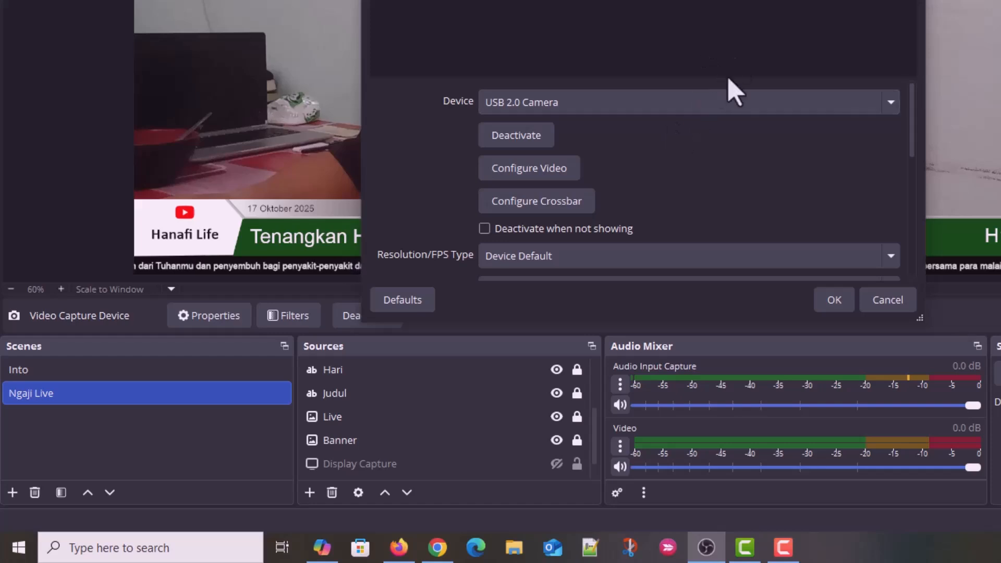
click(705, 108)
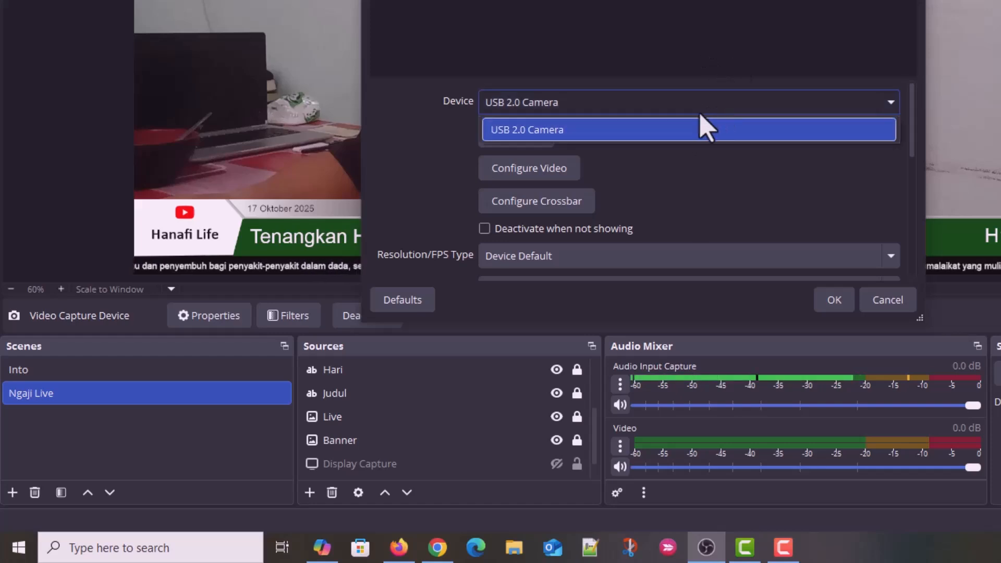
click(668, 129)
click(570, 107)
click(586, 131)
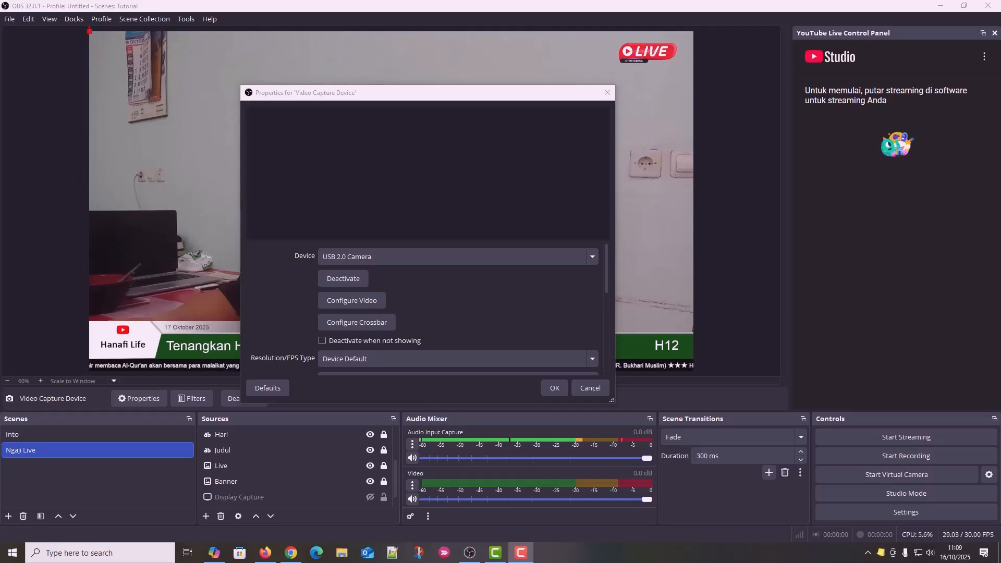
click(554, 388)
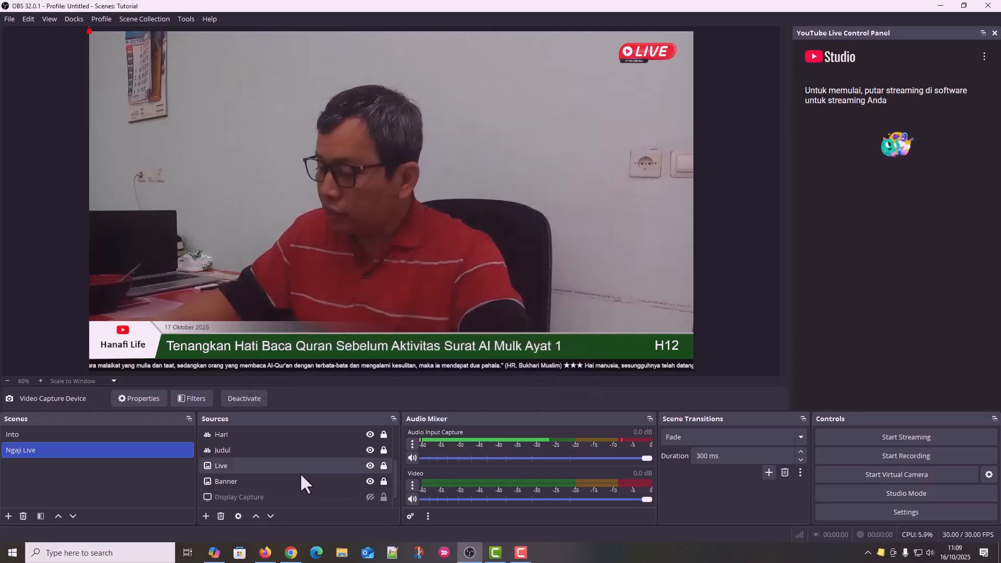
scroll(286, 487, up, 2)
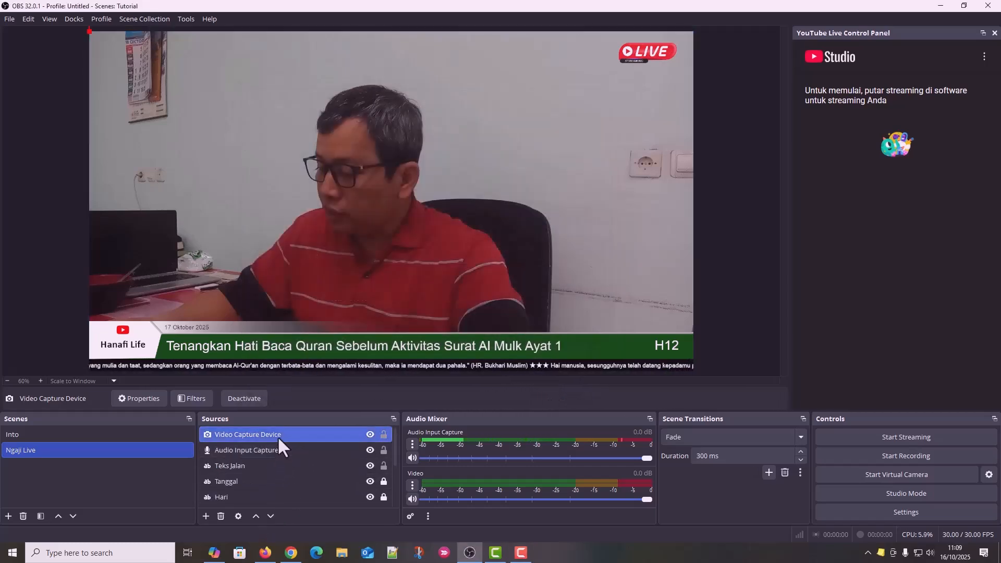
drag(277, 440, 289, 485)
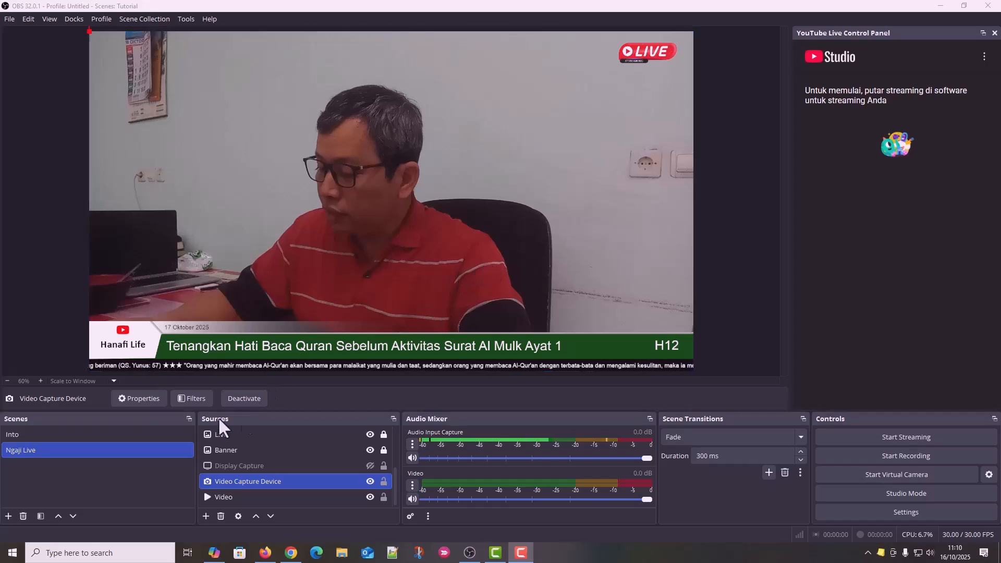
Test the Fade transition by switching back and forth between the Into and Ngaji Live scenes.
click(34, 434)
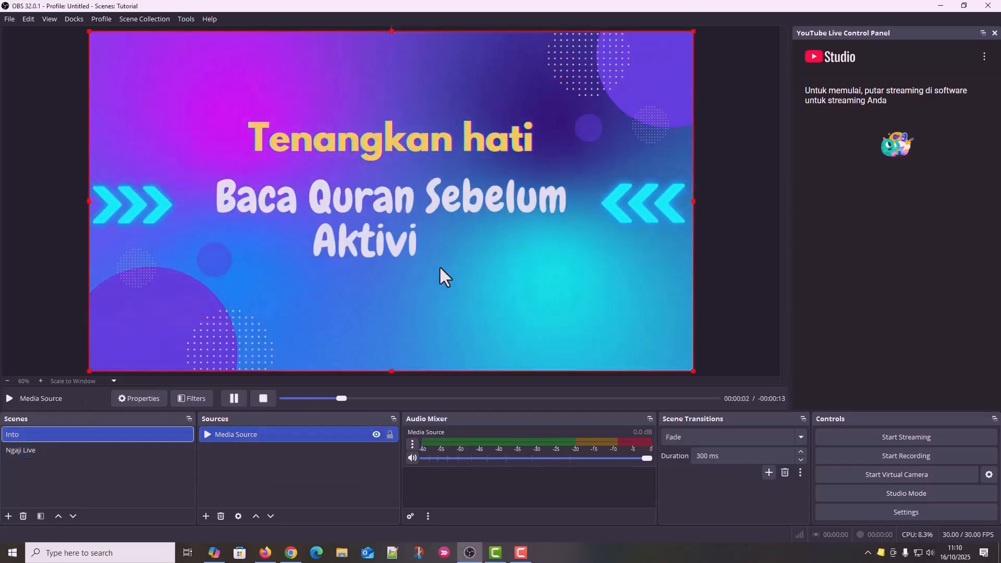
click(63, 449)
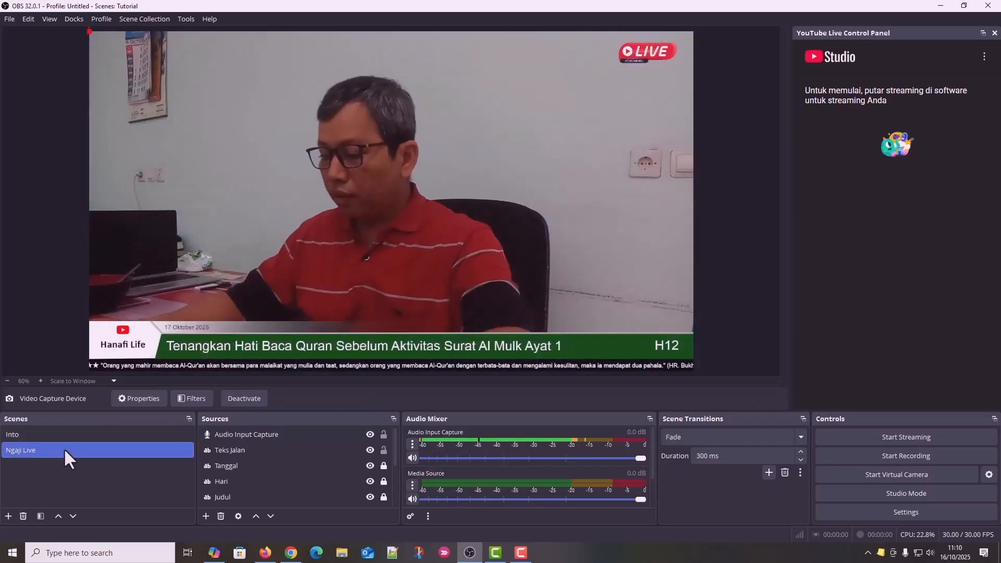
click(65, 436)
click(66, 449)
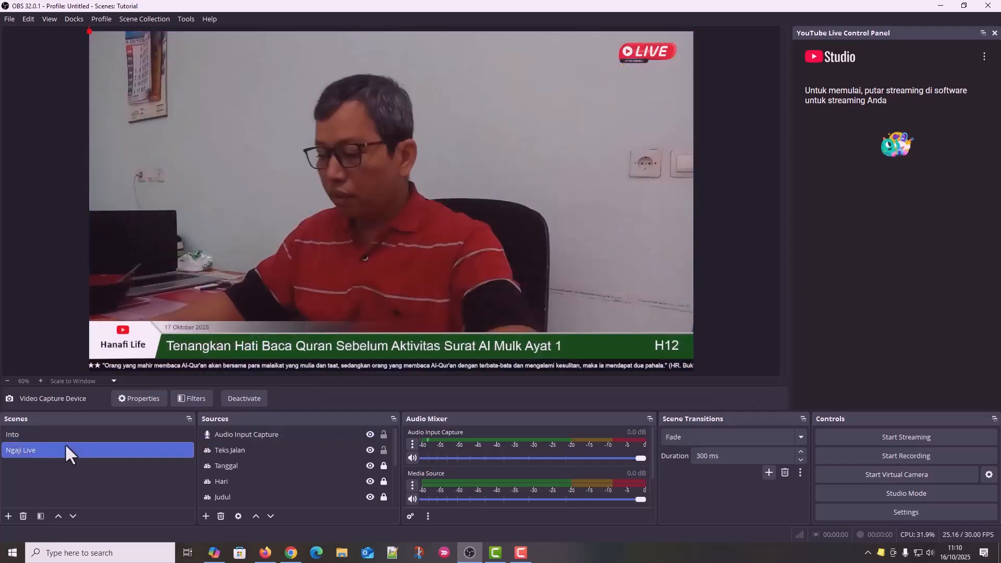
Set the scene transition to Cut and try it by switching between the Into and Ngaji Live scenes.
click(699, 437)
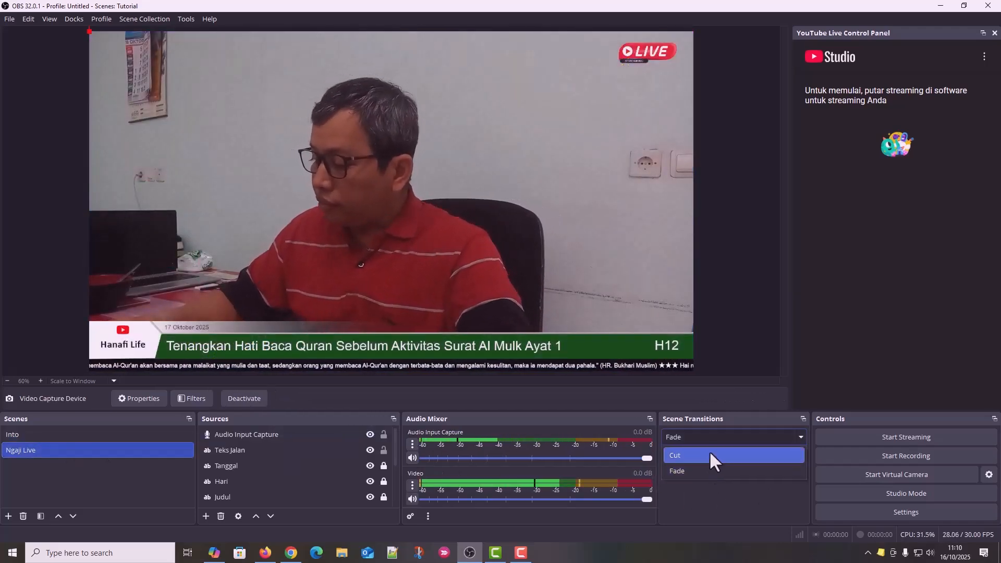
click(708, 453)
click(119, 433)
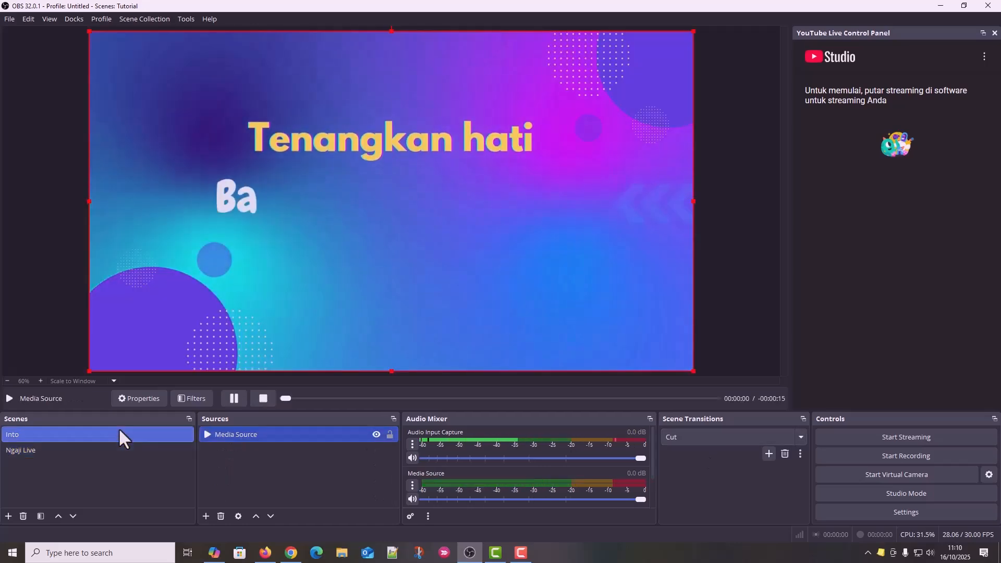
click(123, 448)
click(123, 436)
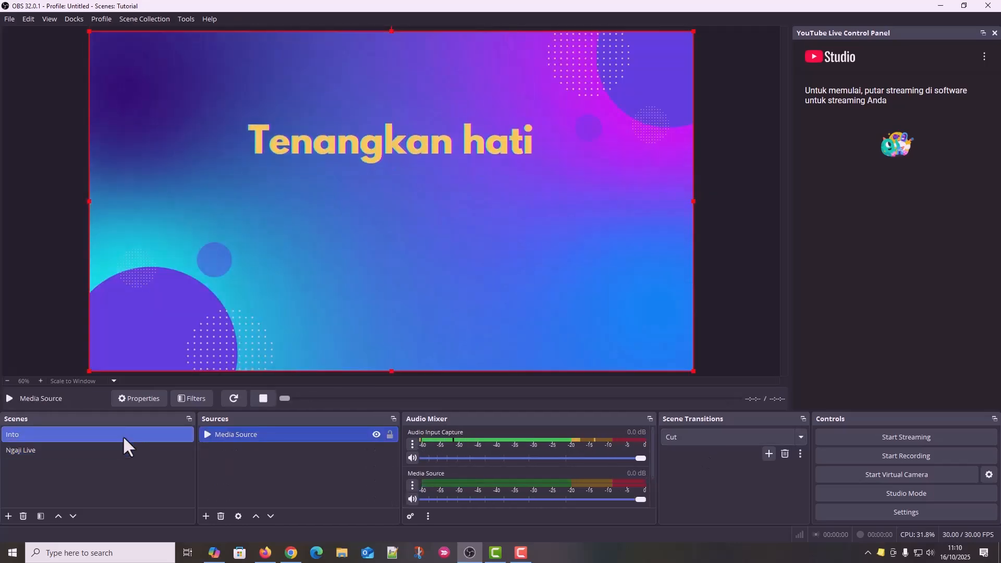
Set the scene transition to Fade and switch to the Ngaji Live scene.
click(729, 437)
click(709, 470)
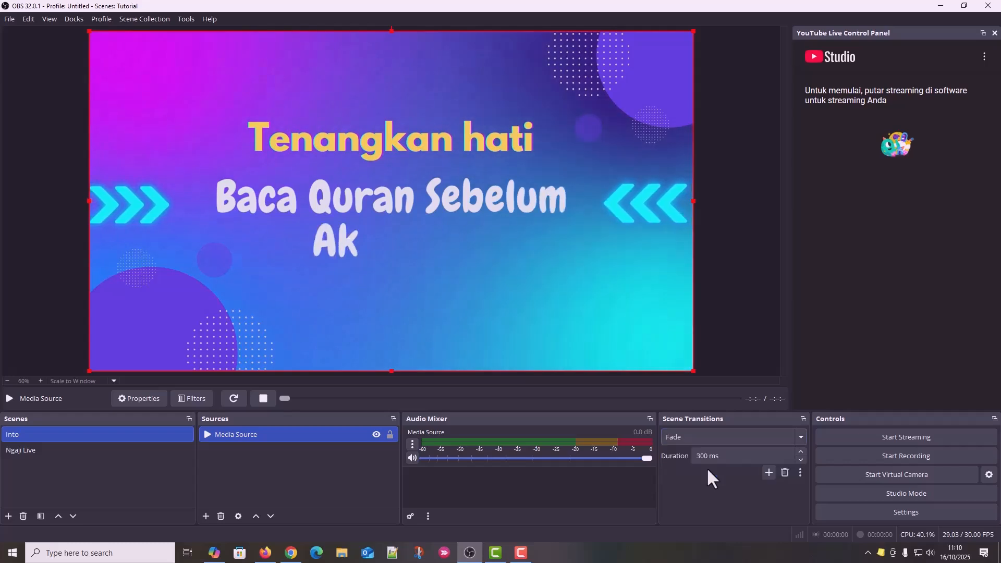
click(82, 449)
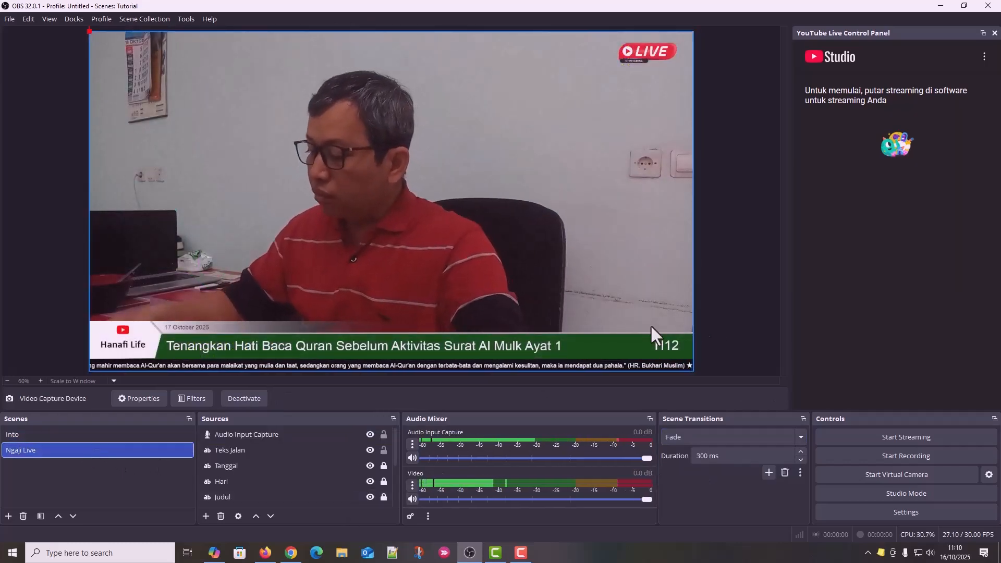
Enable Studio Mode and transition the Into scene from the preview to the program output.
click(887, 493)
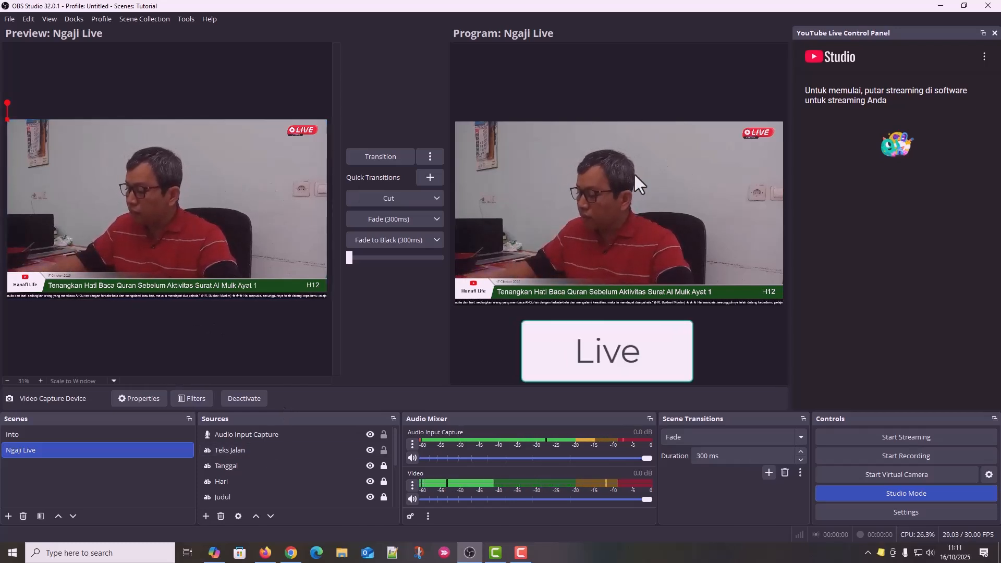
click(133, 175)
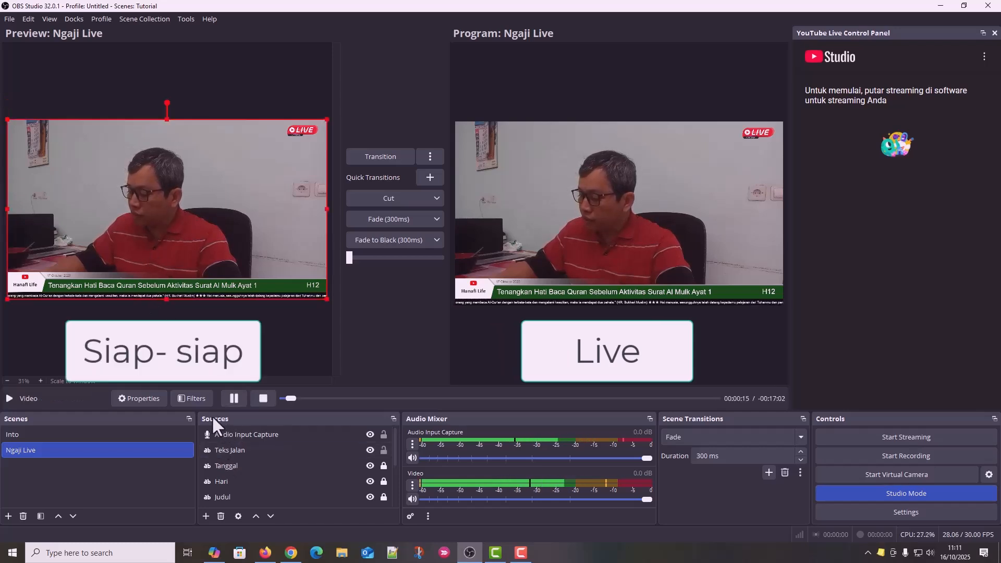
click(128, 440)
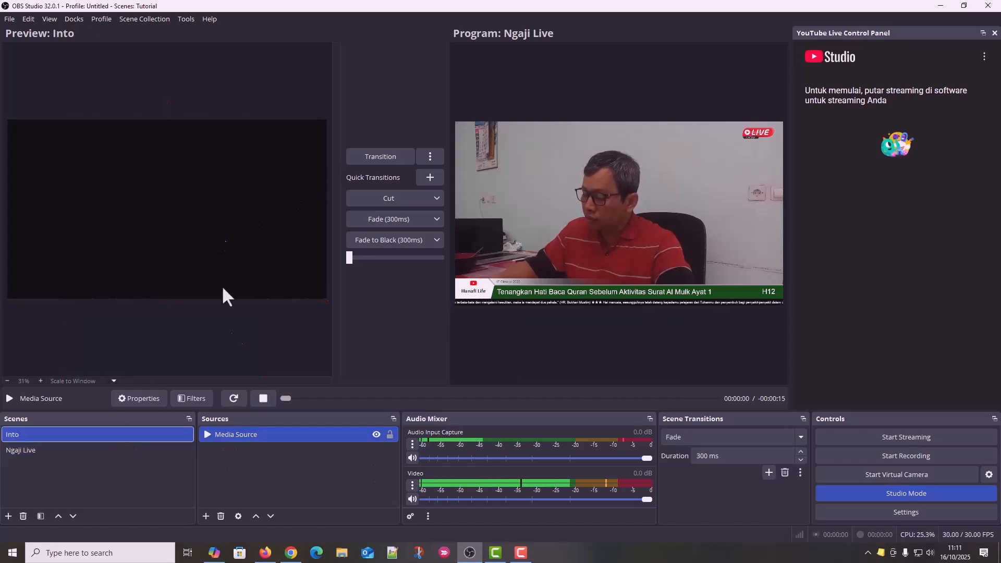
click(207, 432)
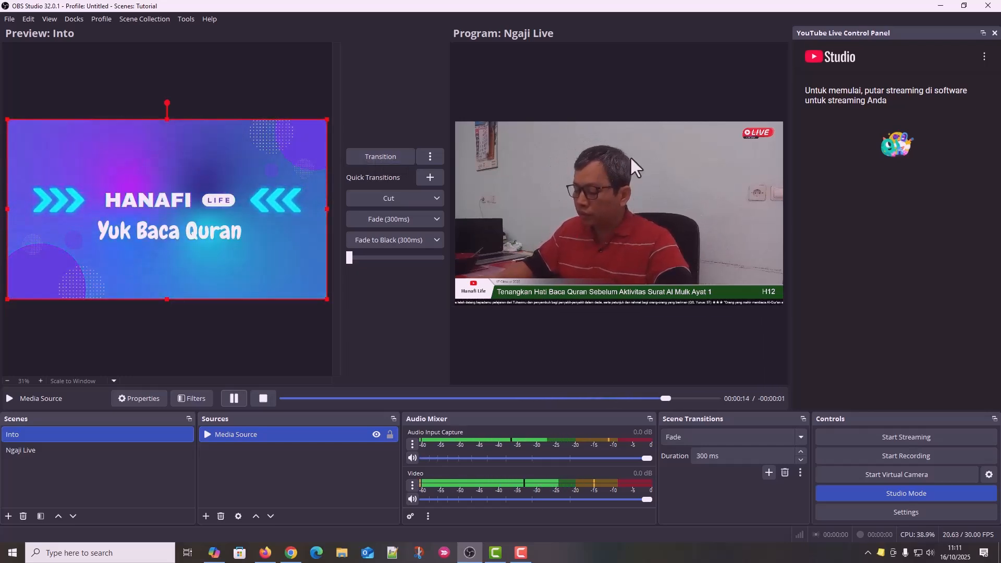
click(378, 155)
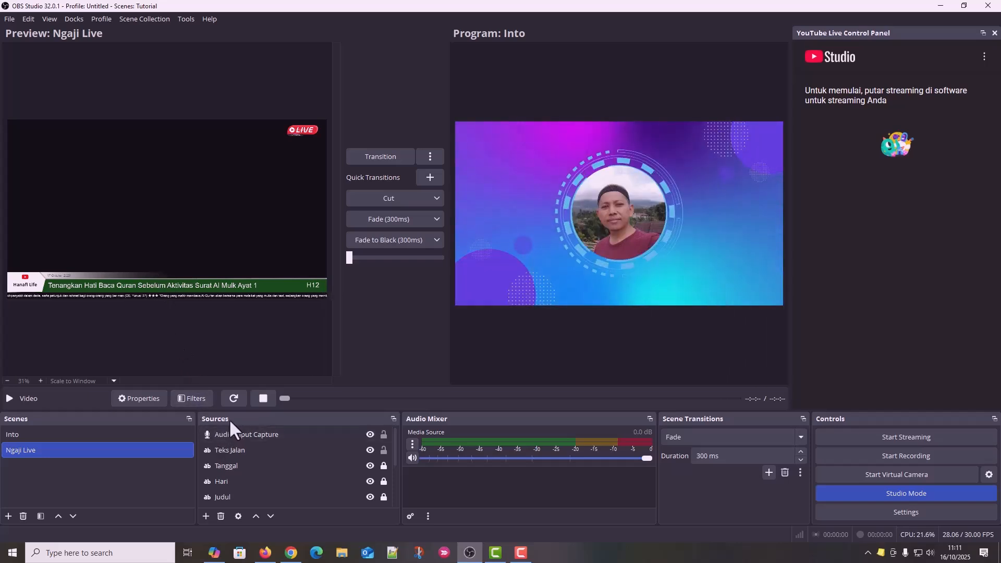
Change the Tanggal text source in the Ngaji Live preview to 17 Oktober 2029.
click(230, 450)
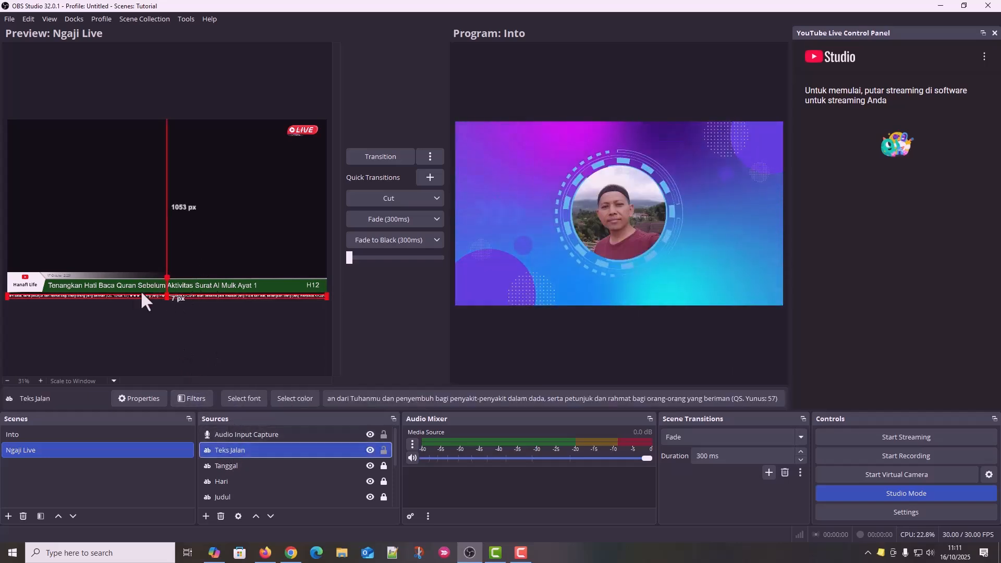
click(105, 287)
click(233, 435)
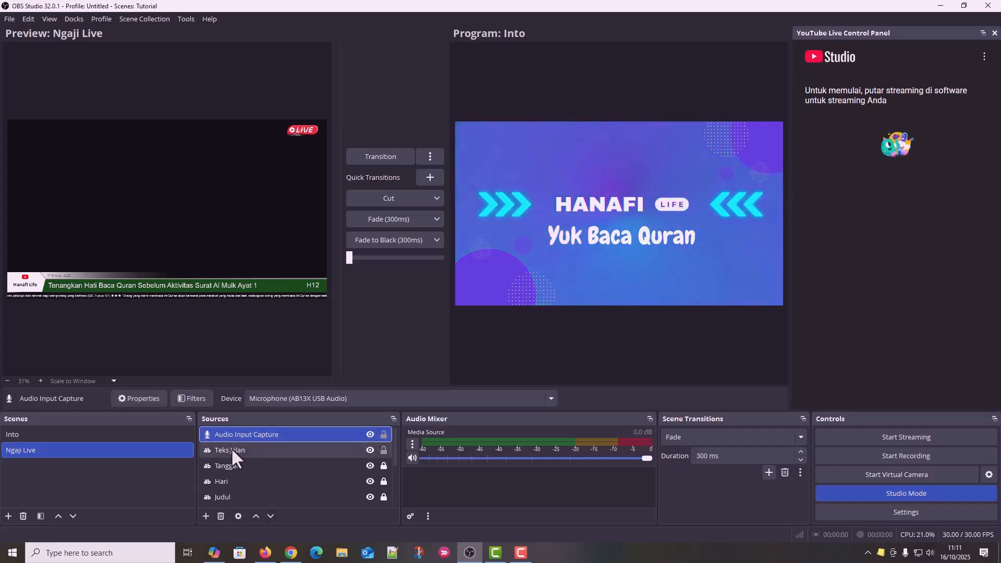
click(238, 466)
click(418, 399)
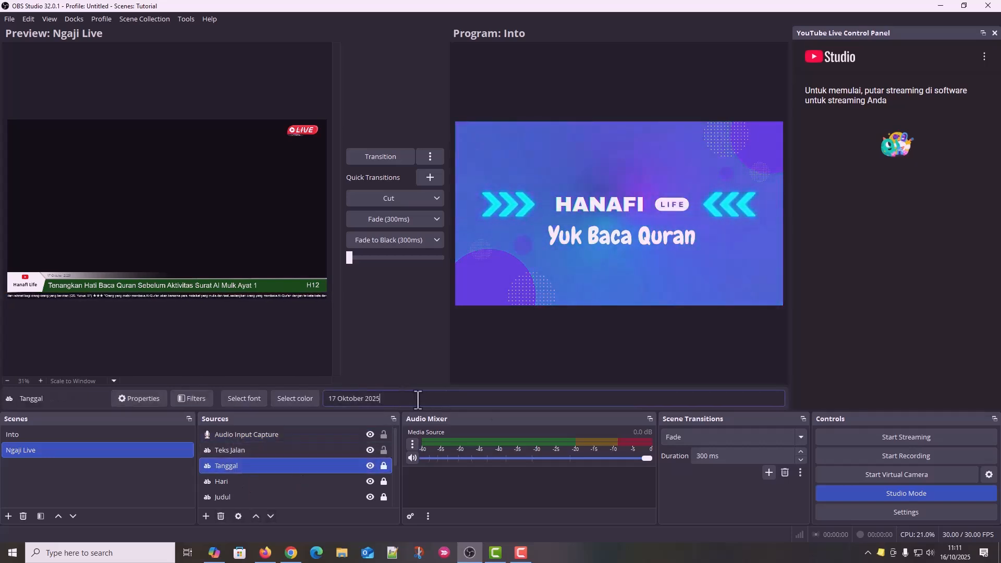
key(BackSpace)
text(9)
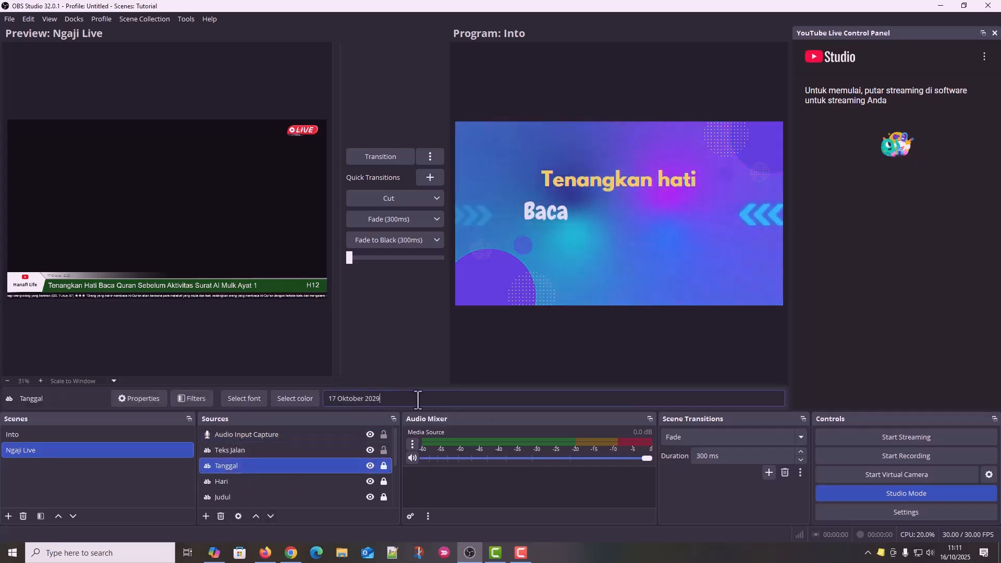
click(201, 249)
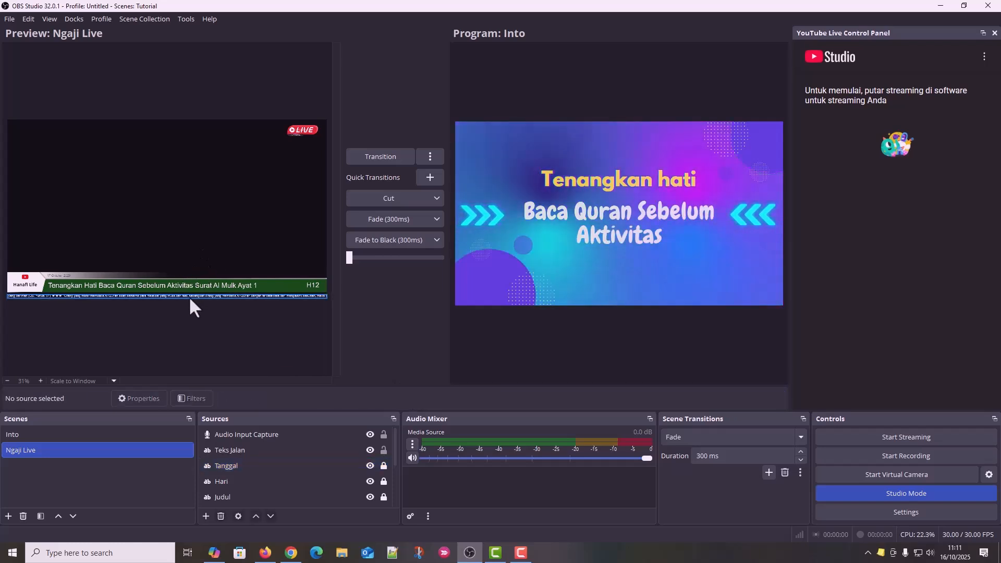
Select the Video source in Ngaji Live and transition the scene from the preview to the program output.
click(238, 451)
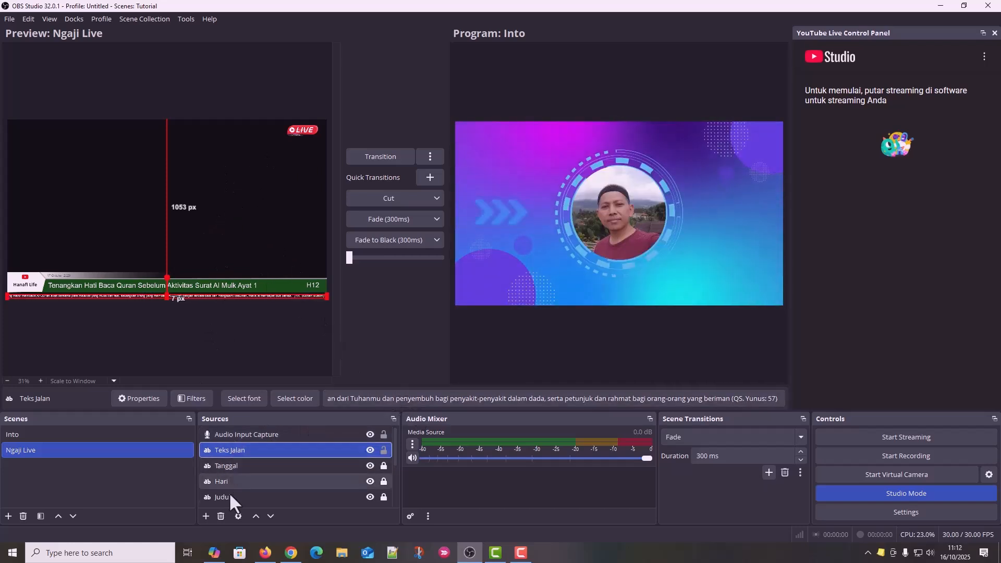
scroll(231, 485, down, 3)
click(214, 498)
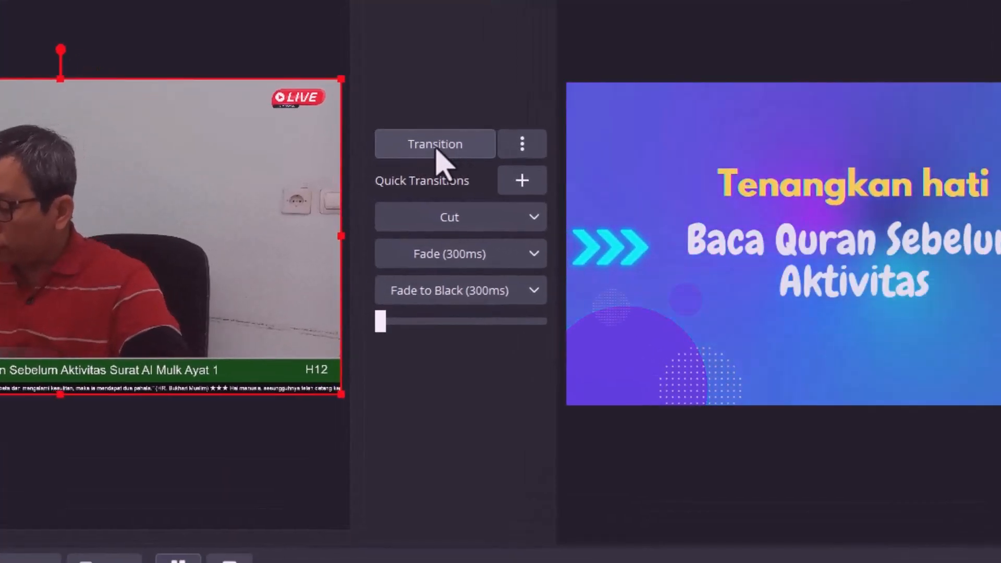
click(436, 148)
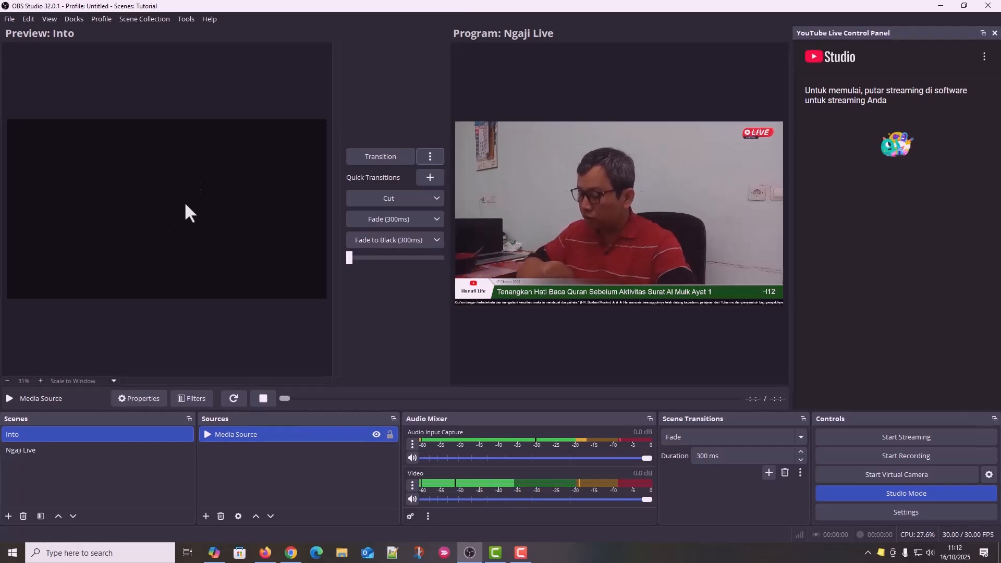
Alternate the preview between Into and Ngaji Live, ending on Ngaji Live, and pause the Video source's playback.
click(85, 447)
click(79, 434)
click(71, 449)
click(73, 435)
click(70, 448)
click(72, 433)
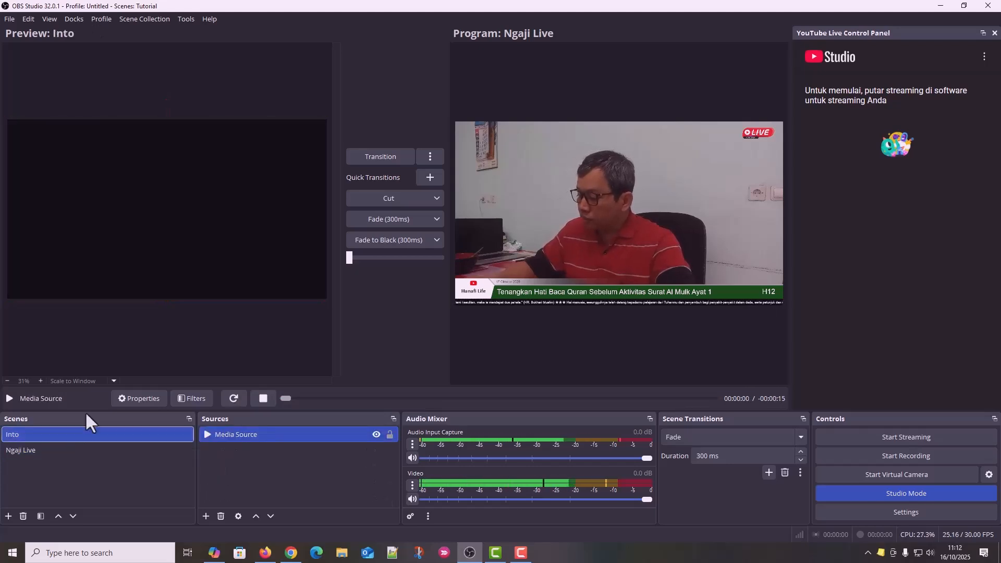
click(99, 449)
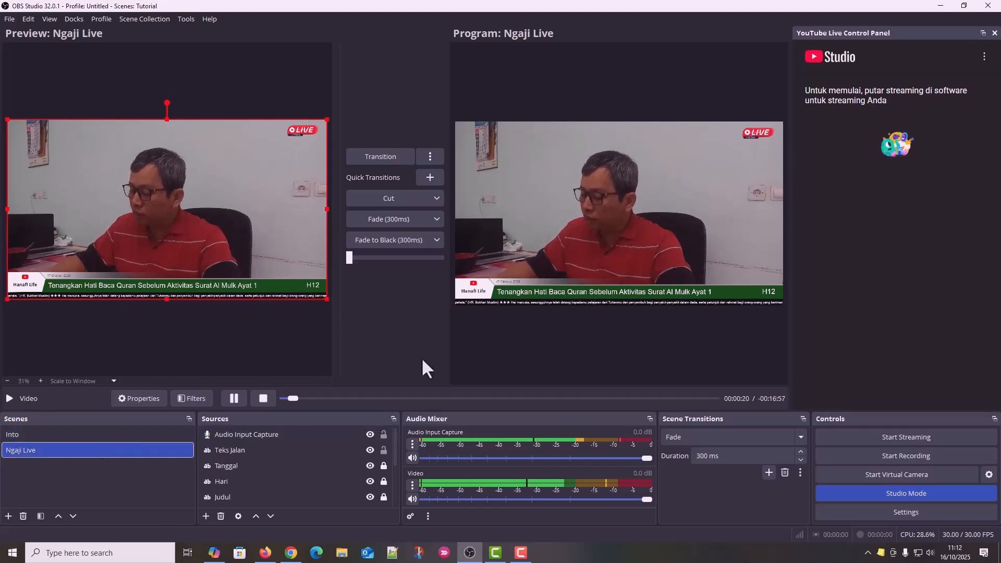
click(233, 398)
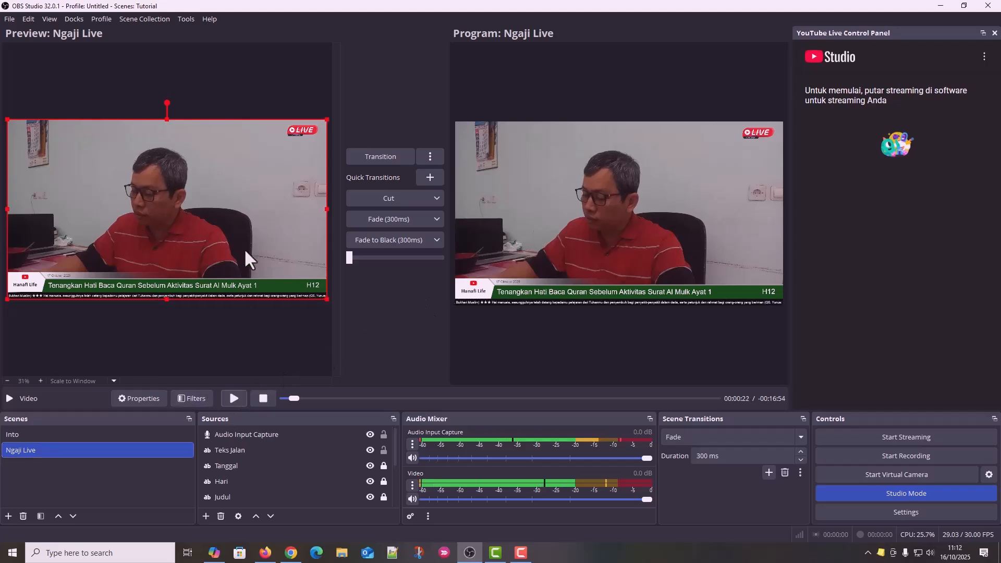
Enlarge the Video source in the Ngaji Live preview well beyond the canvas and review its properties without changing them.
scroll(235, 489, down, 3)
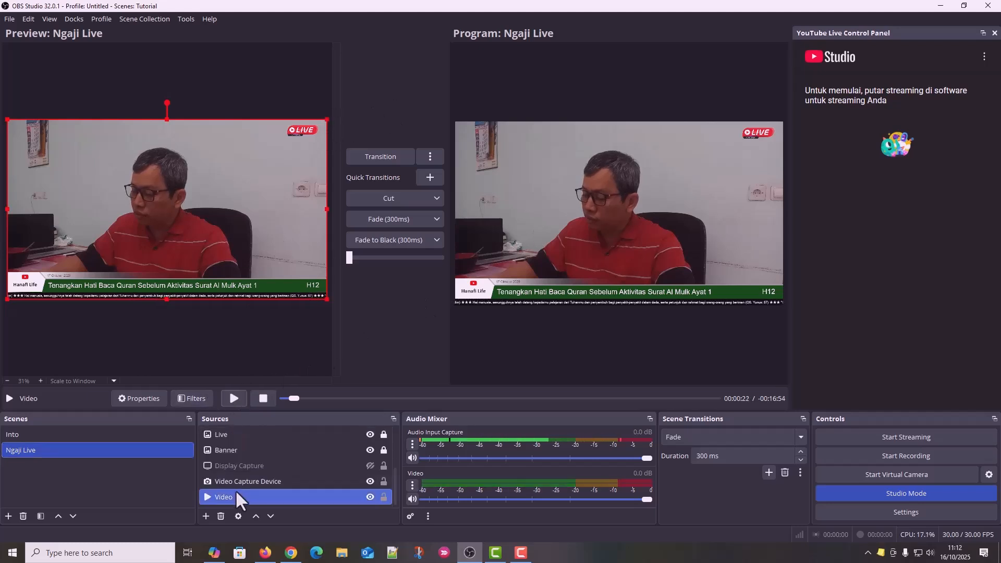
drag(327, 118, 595, 6)
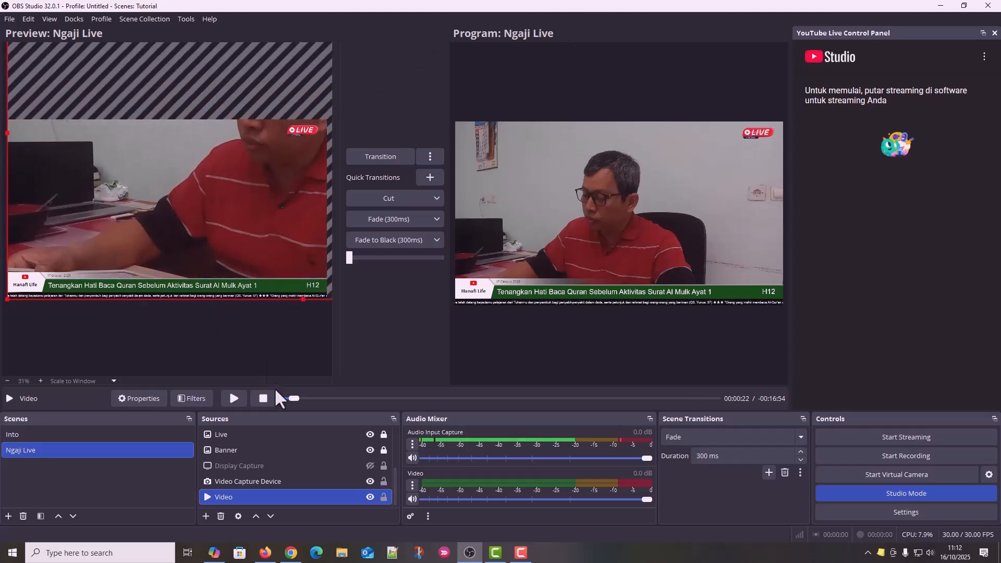
right_click(277, 494)
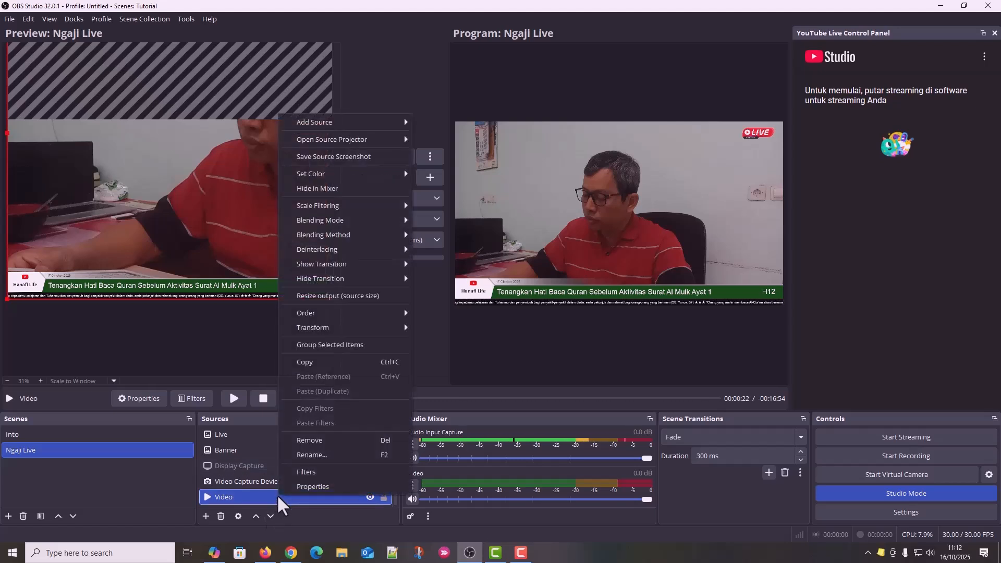
click(308, 487)
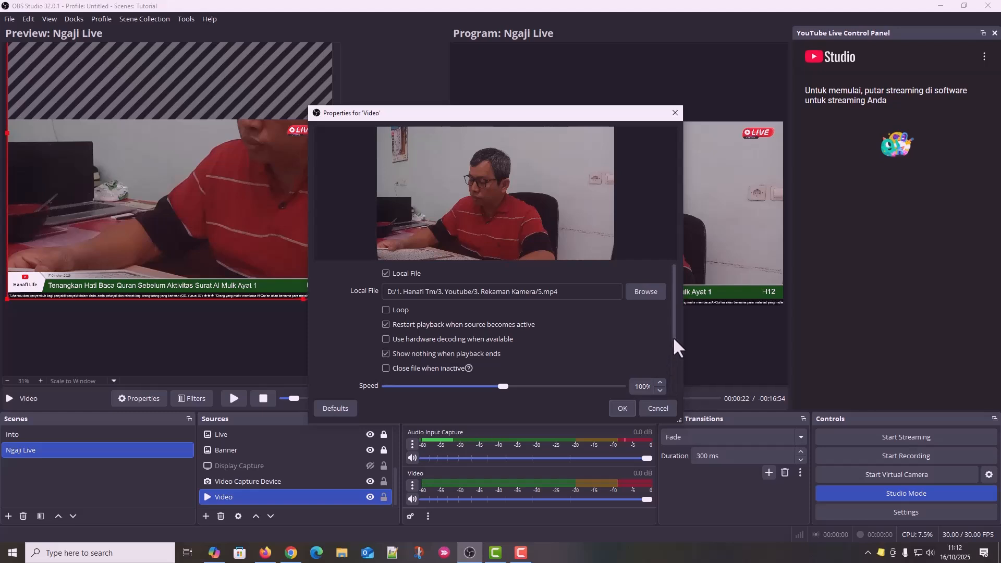
scroll(673, 343, down, 2)
click(658, 408)
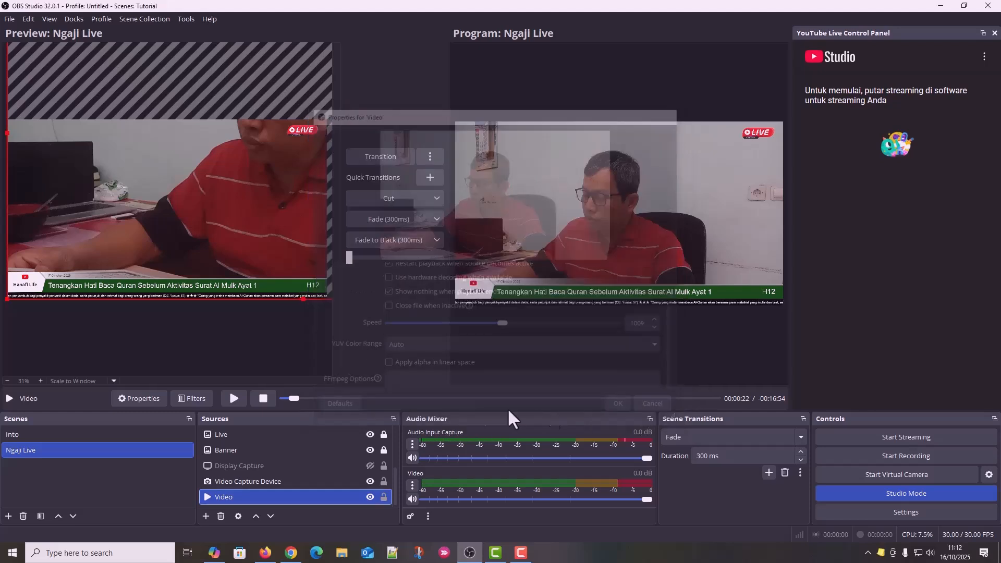
Fit the Video source to the screen using its transform options.
right_click(278, 502)
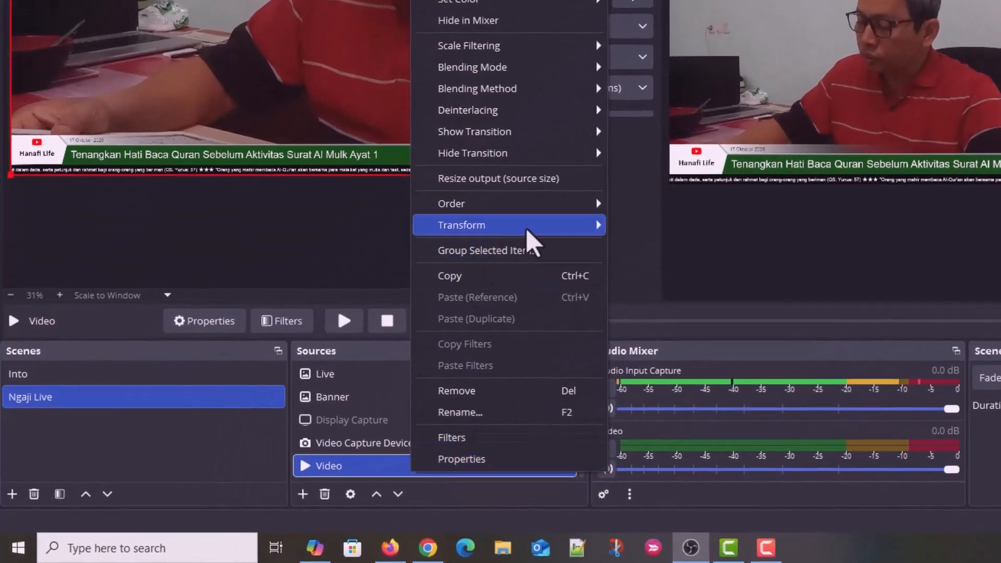
mouse_move(450, 294)
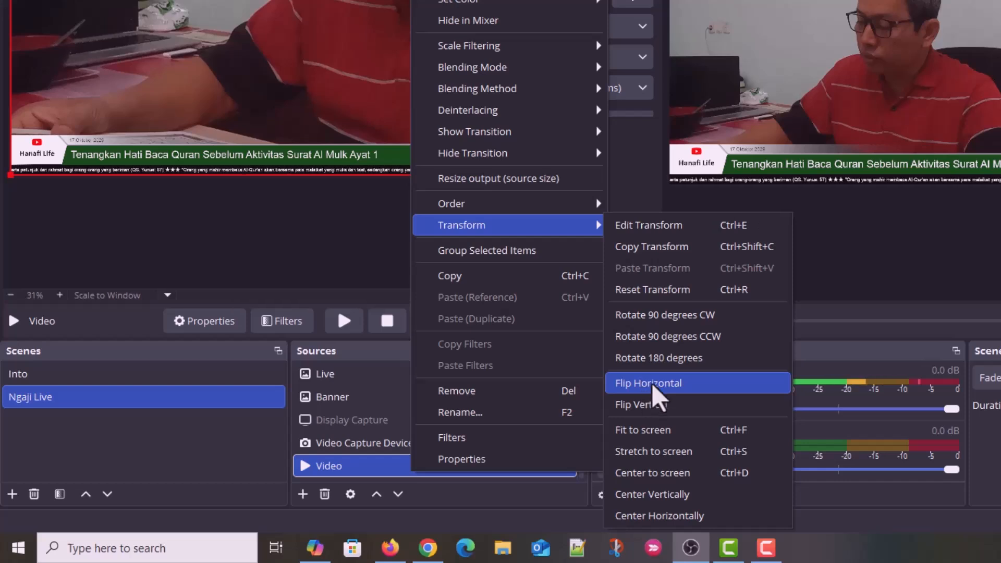
click(646, 436)
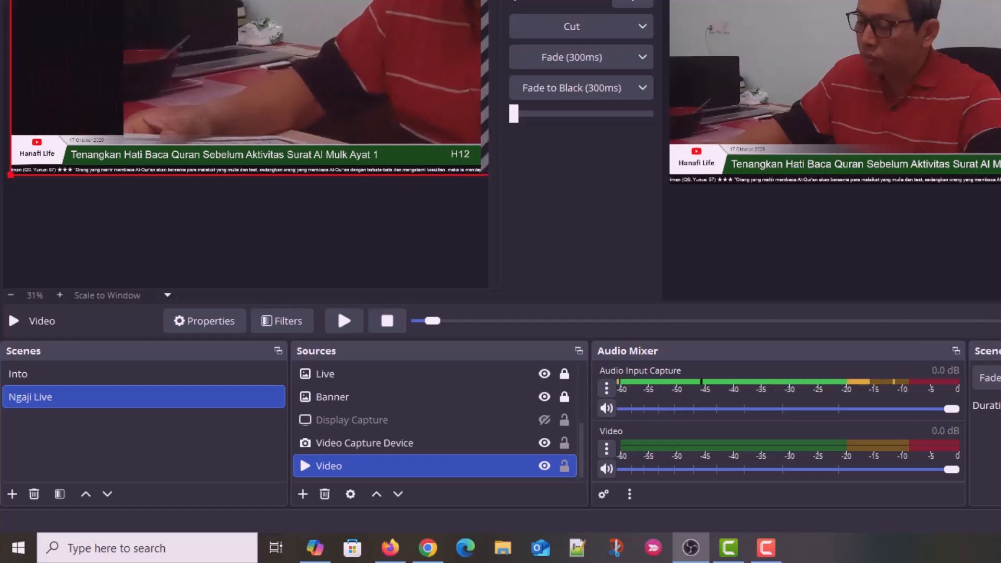
Move the enlarged Video source up in the preview until its lower edge is about 159 px above the canvas bottom.
drag(320, 37, 263, 0)
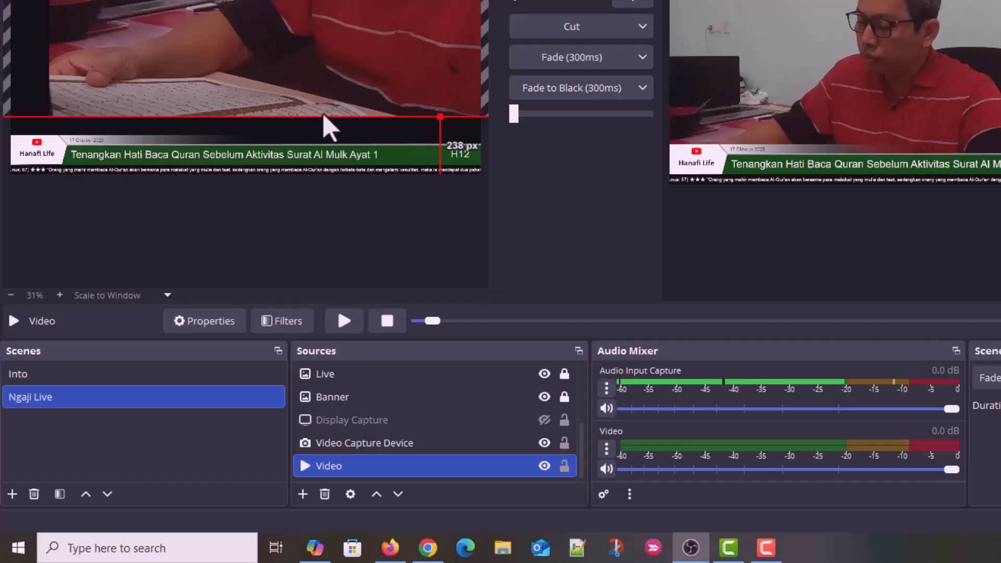
drag(363, 42, 328, 36)
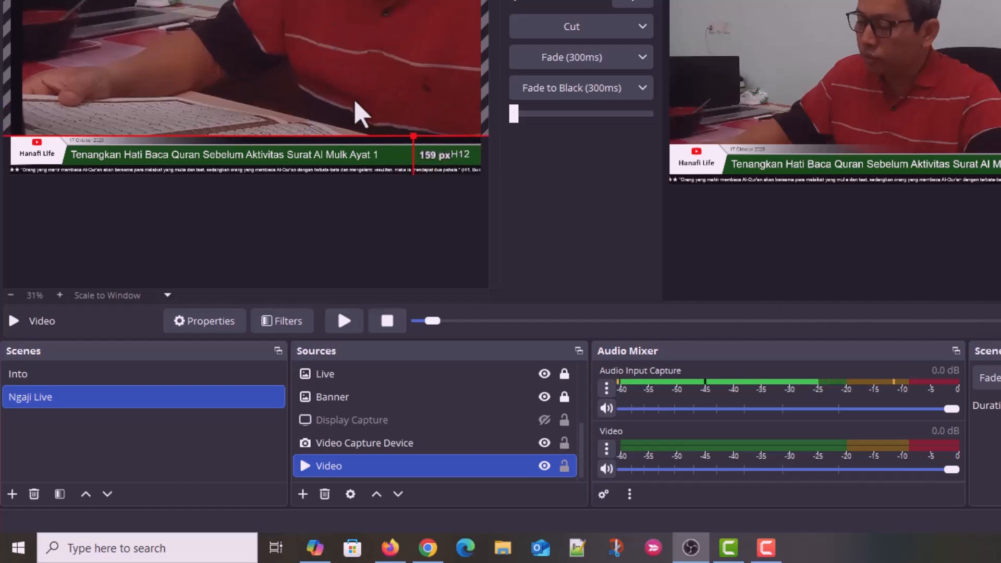
right_click(345, 464)
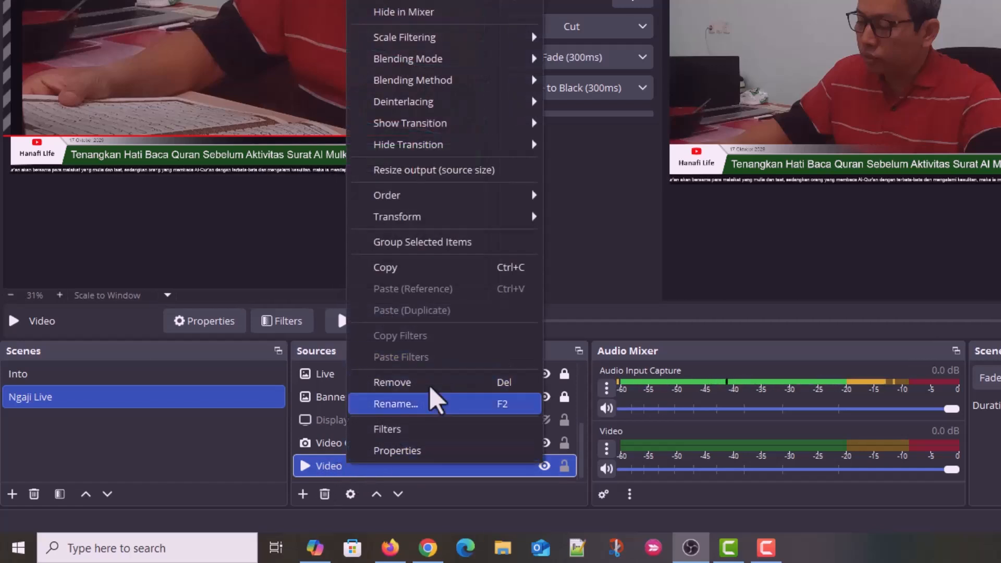
click(239, 469)
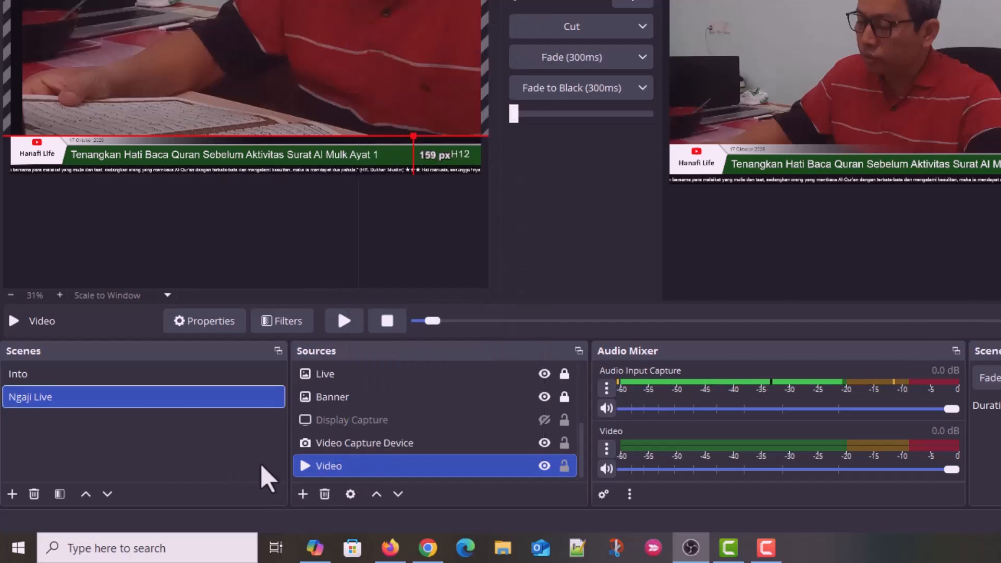
Check the Video Capture Device's transform options and apply Fit to screen to the Video source.
click(396, 445)
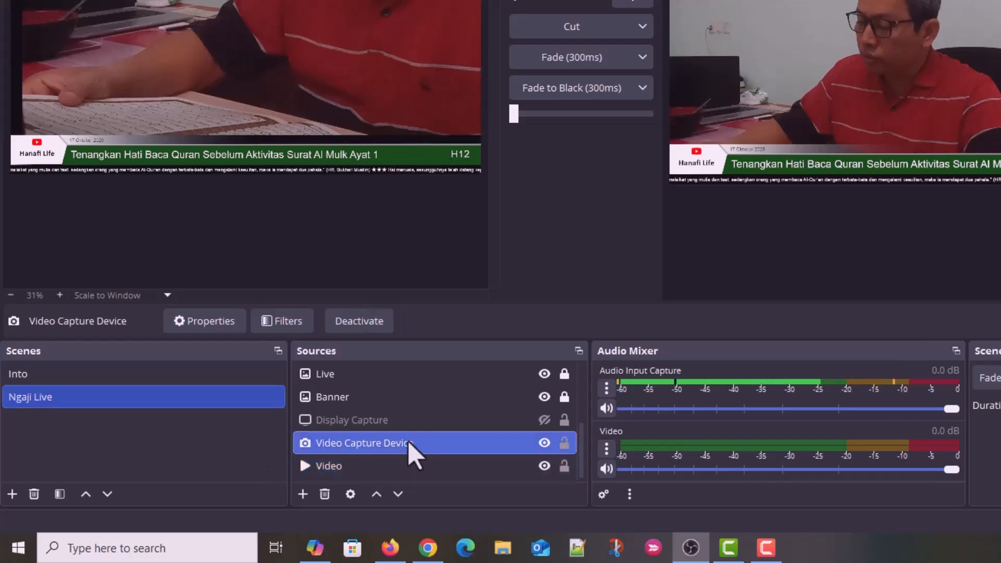
right_click(410, 443)
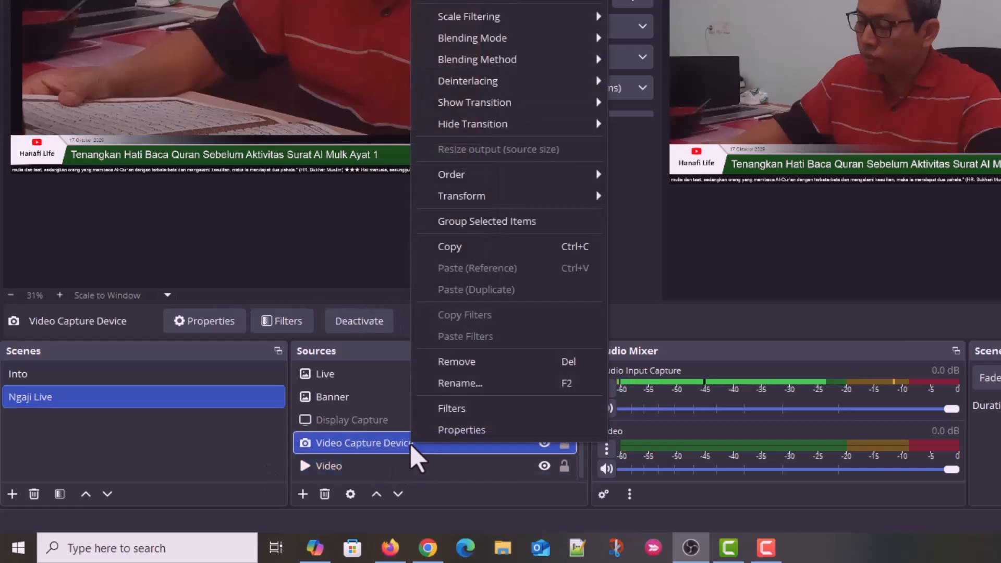
mouse_move(539, 205)
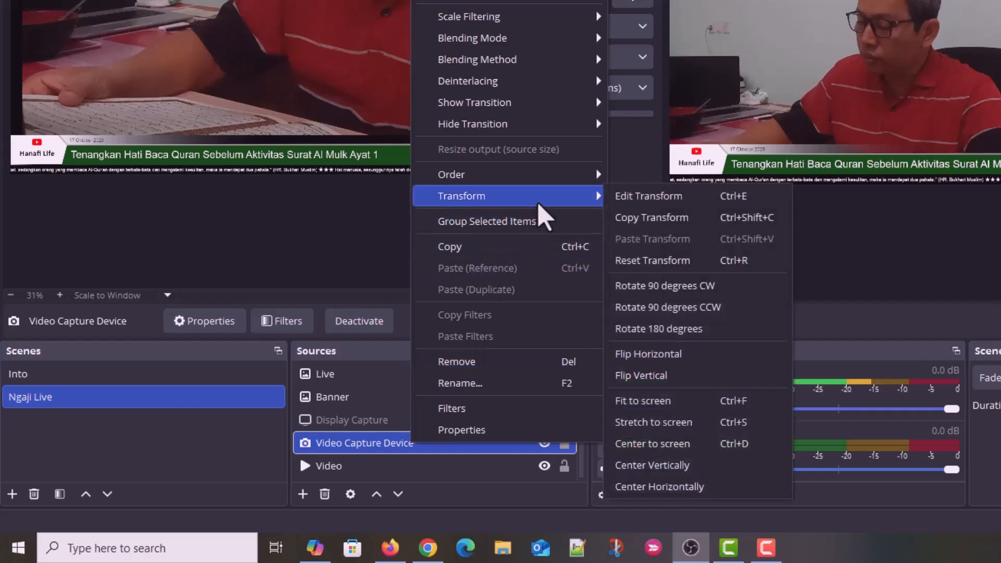
click(358, 466)
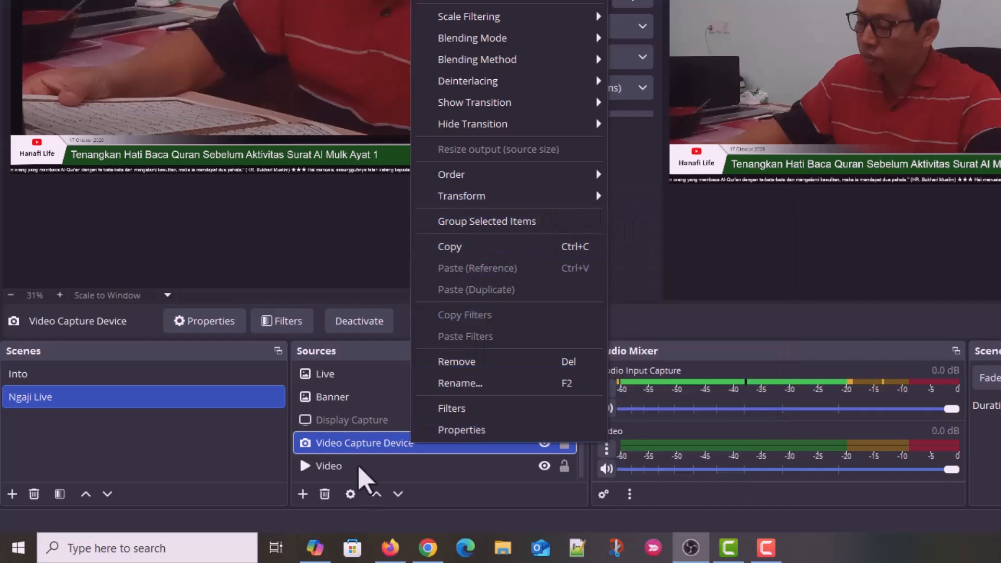
right_click(358, 465)
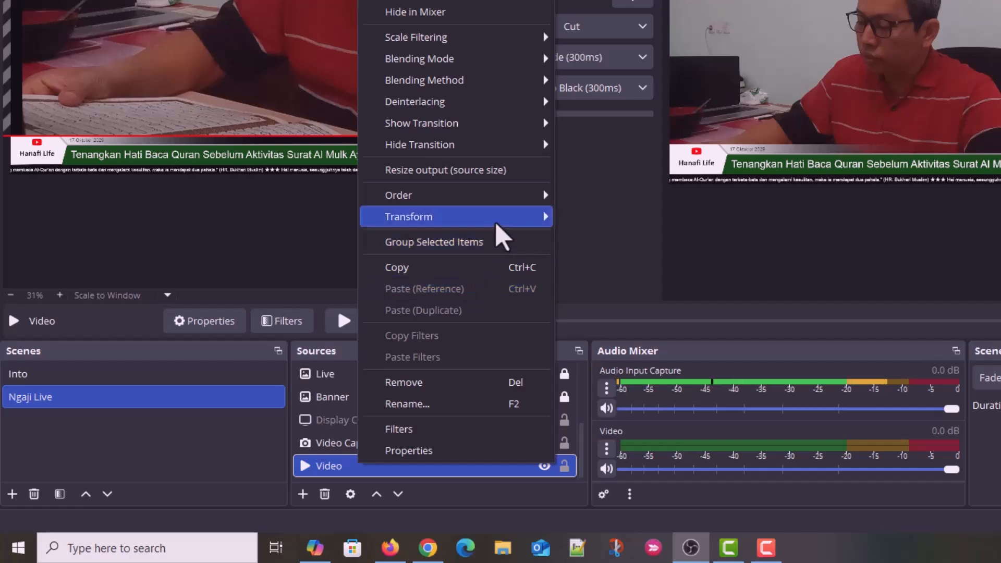
mouse_move(505, 223)
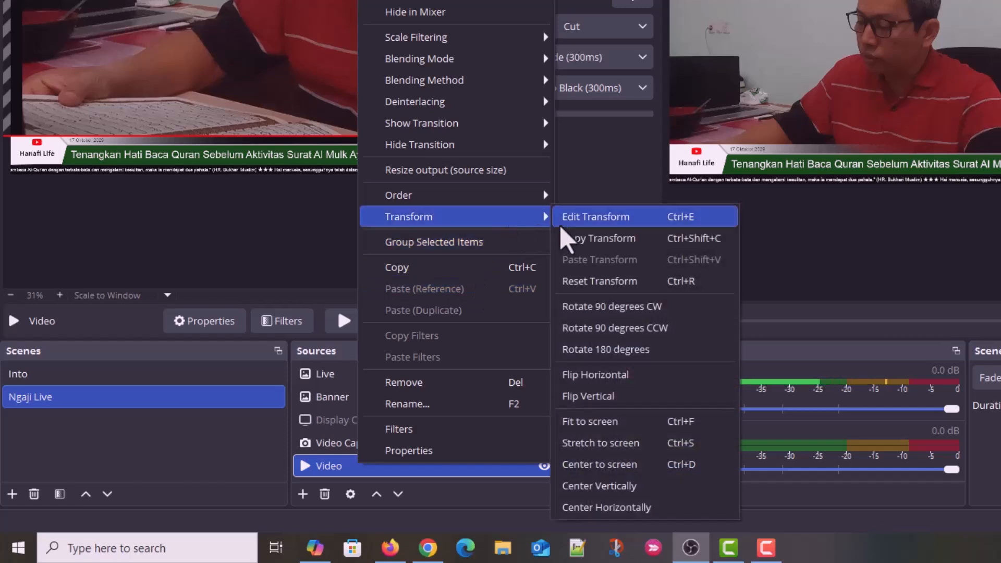
click(676, 422)
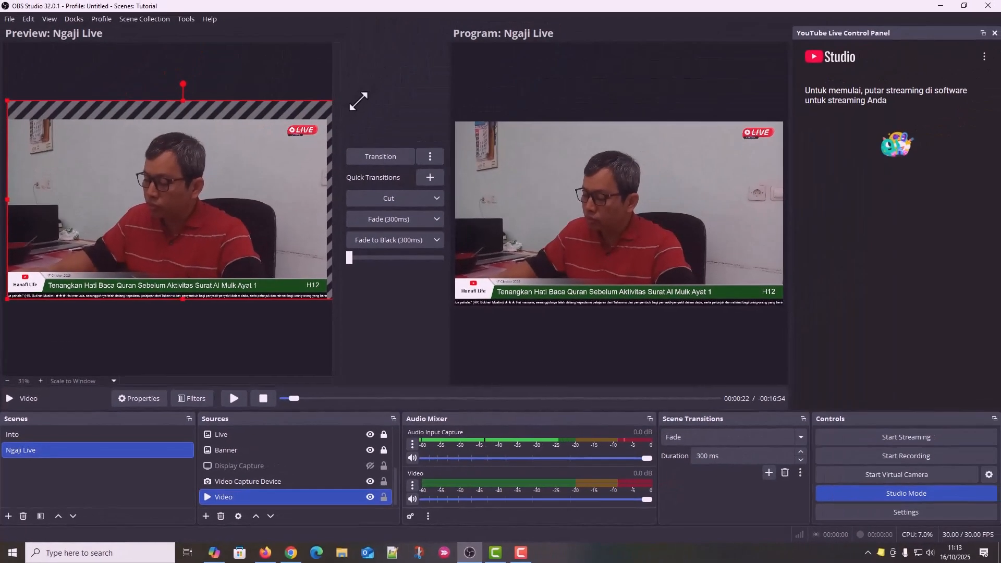
Resize and reposition the Video source slightly larger than the canvas, with its lower edge about 104 px above the canvas bottom.
drag(358, 100, 361, 101)
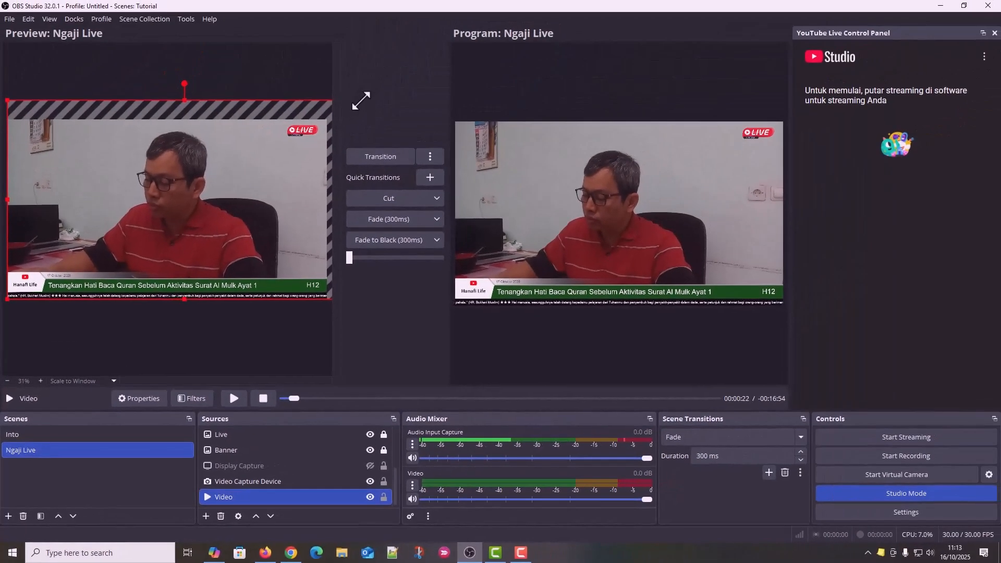
drag(266, 187, 270, 157)
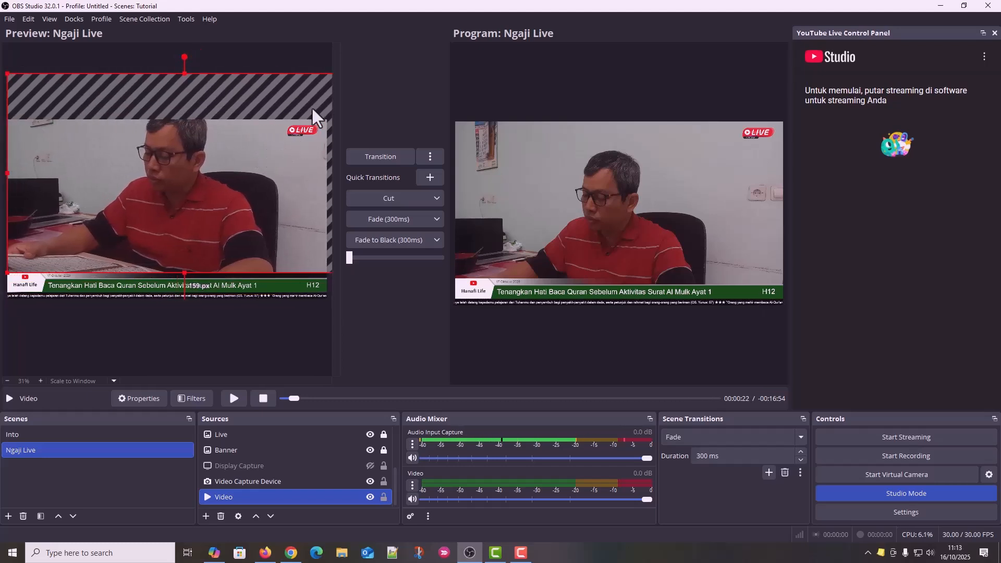
drag(182, 74, 186, 104)
drag(179, 164, 158, 165)
drag(163, 102, 163, 96)
mouse_move(175, 176)
mouse_down()
mouse_move(188, 171)
mouse_move(176, 177)
mouse_up()
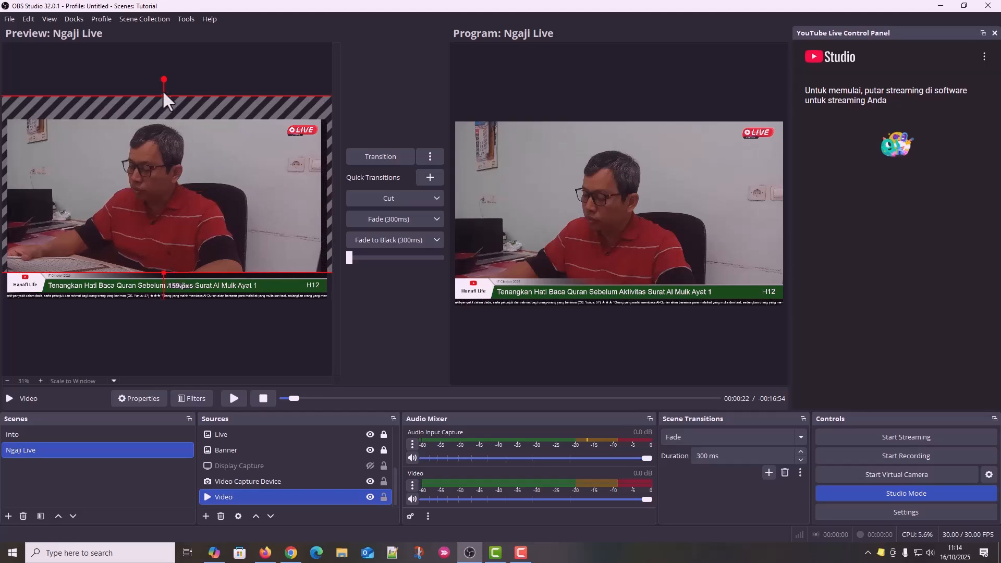
drag(163, 99, 167, 98)
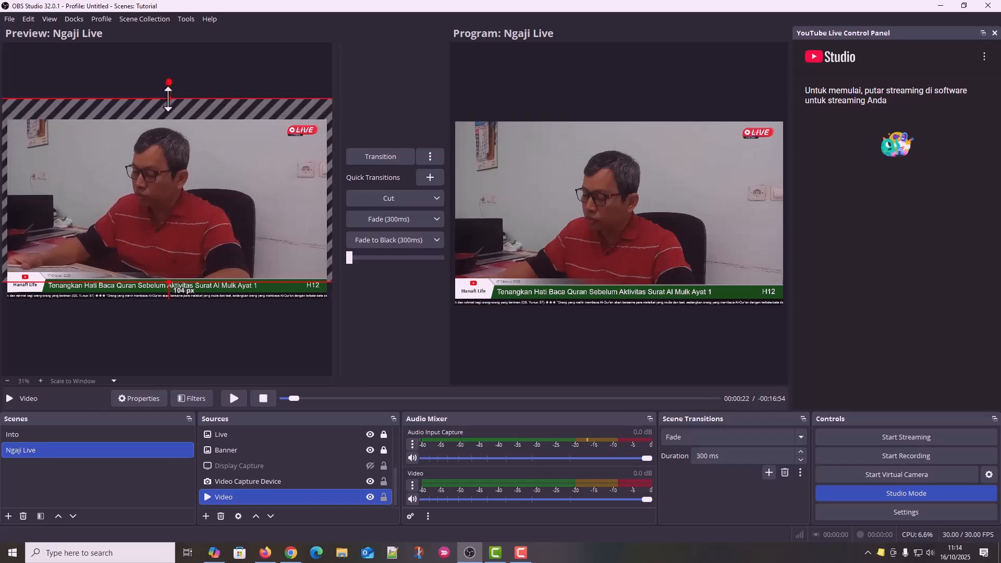
drag(202, 171, 201, 169)
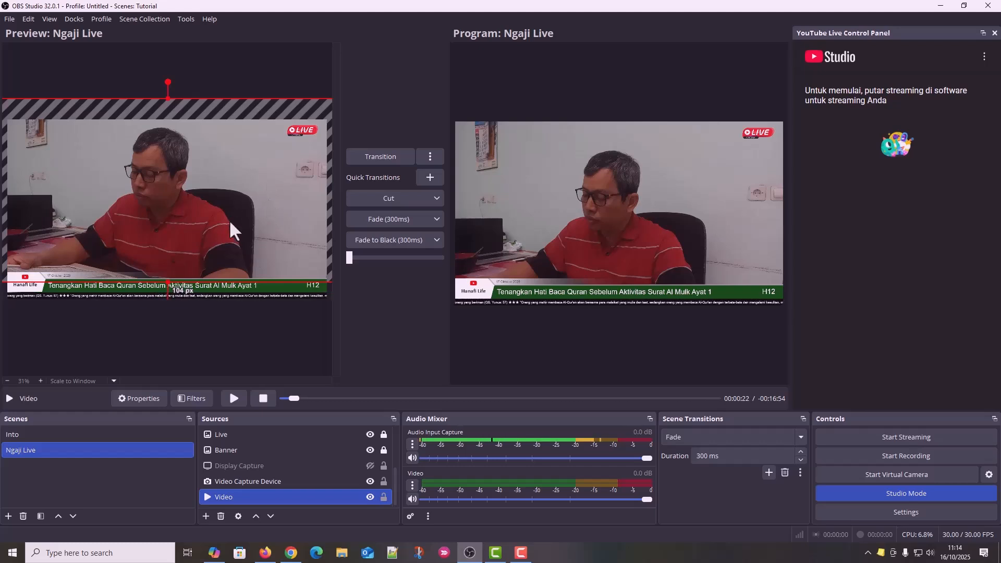
Apply the Fit to screen transform to the Video source in the preview.
right_click(247, 180)
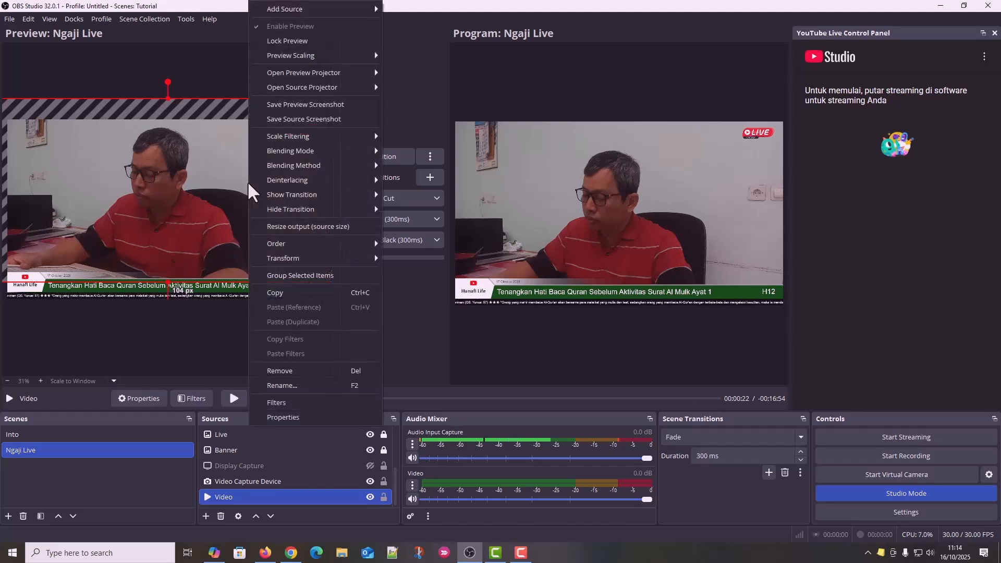
mouse_move(336, 259)
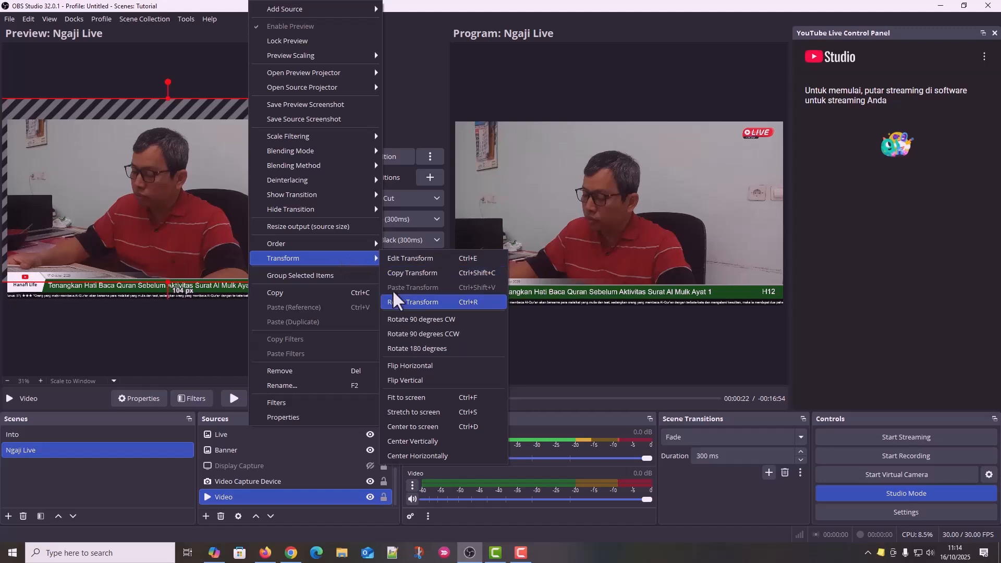
click(402, 397)
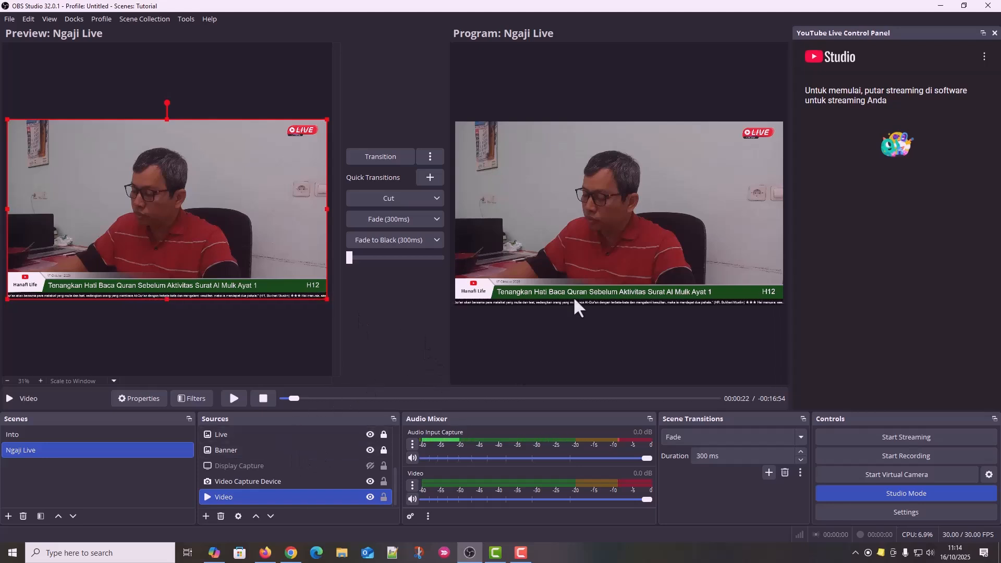
Select the Video source in the Ngaji Live preview and lock it against movement.
click(271, 481)
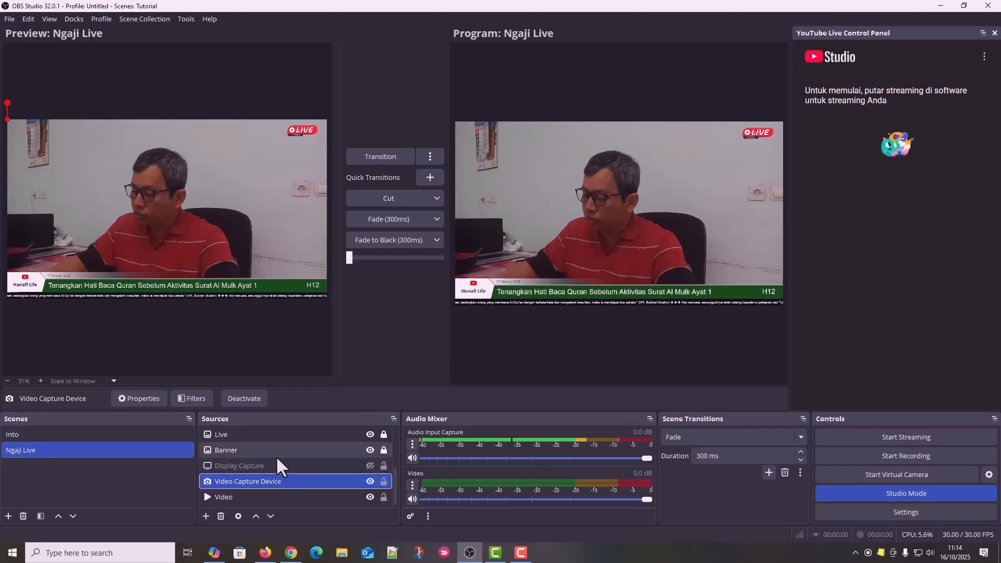
click(313, 436)
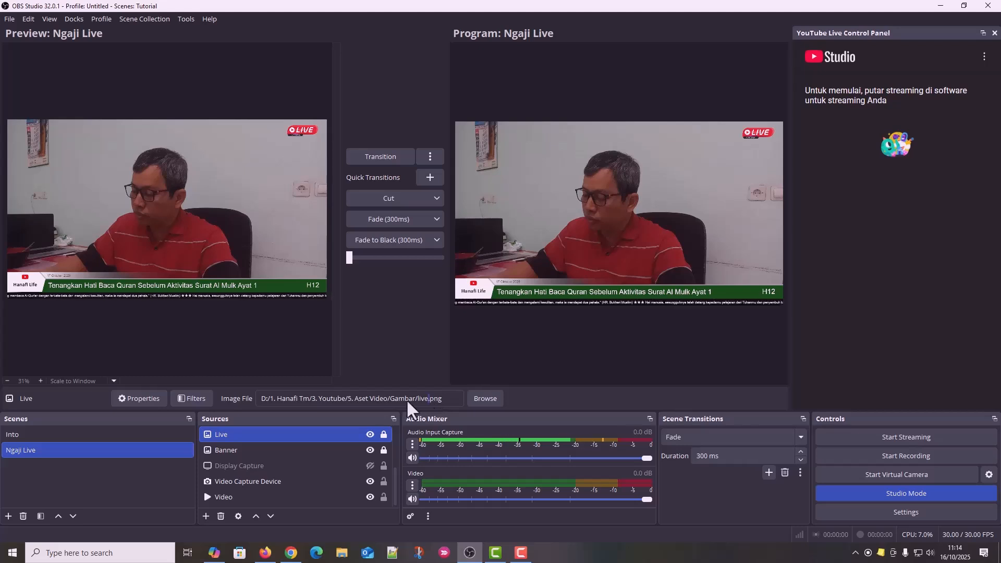
click(233, 227)
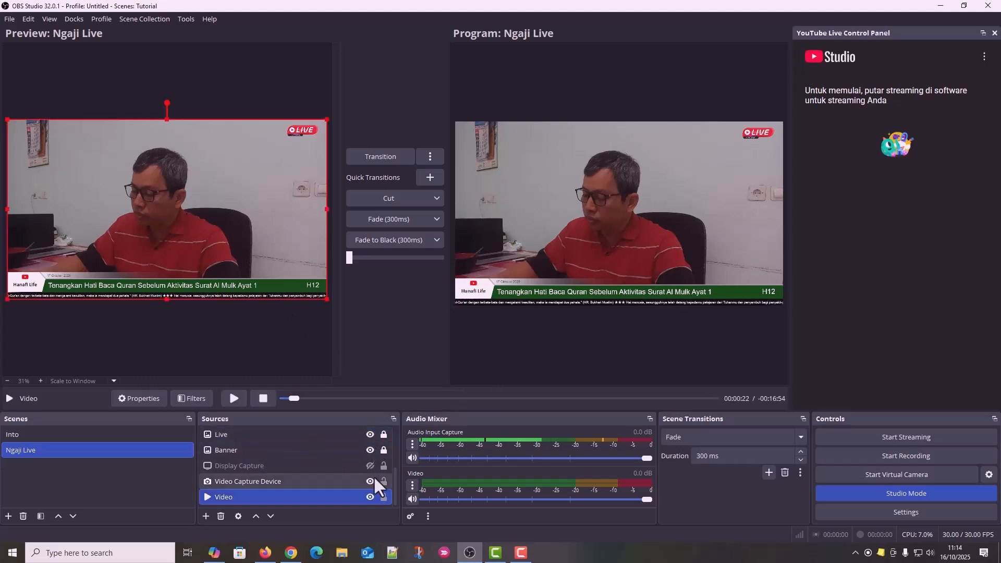
click(383, 497)
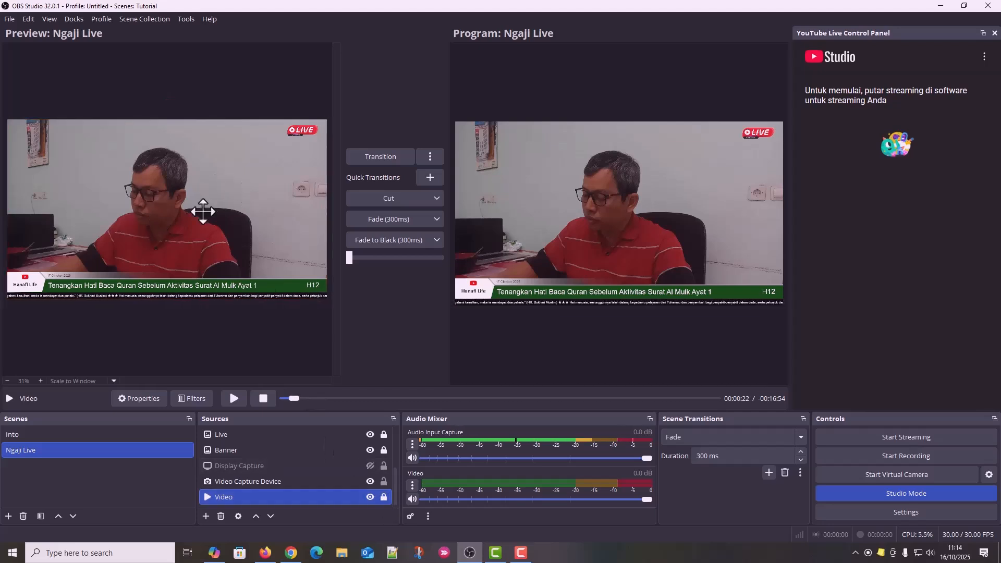
Unlock the Video source, move it up about 104 px from the canvas bottom and adjust its size in the preview.
click(384, 497)
drag(201, 193, 221, 171)
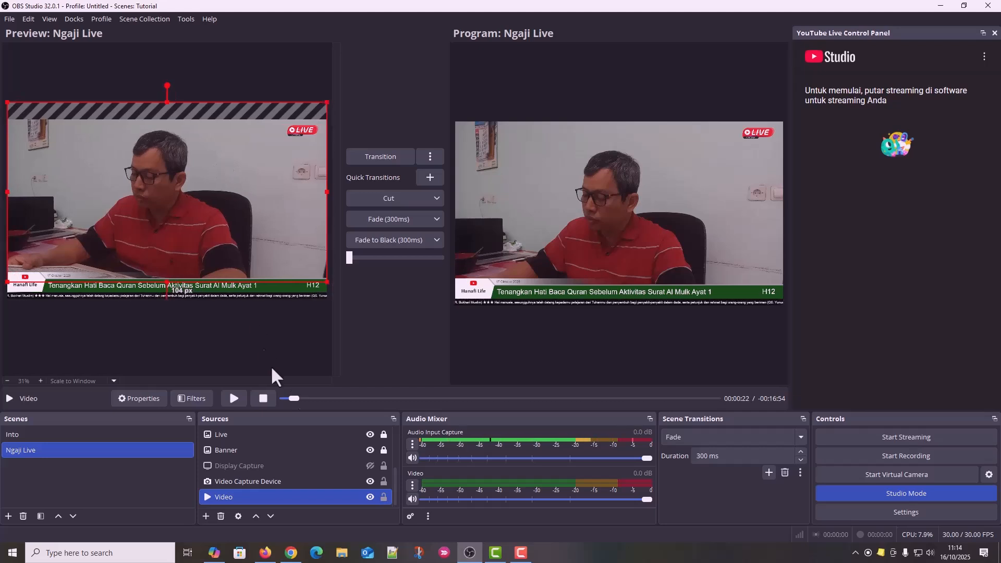
mouse_move(327, 104)
mouse_down()
mouse_move(323, 139)
mouse_move(332, 106)
mouse_up()
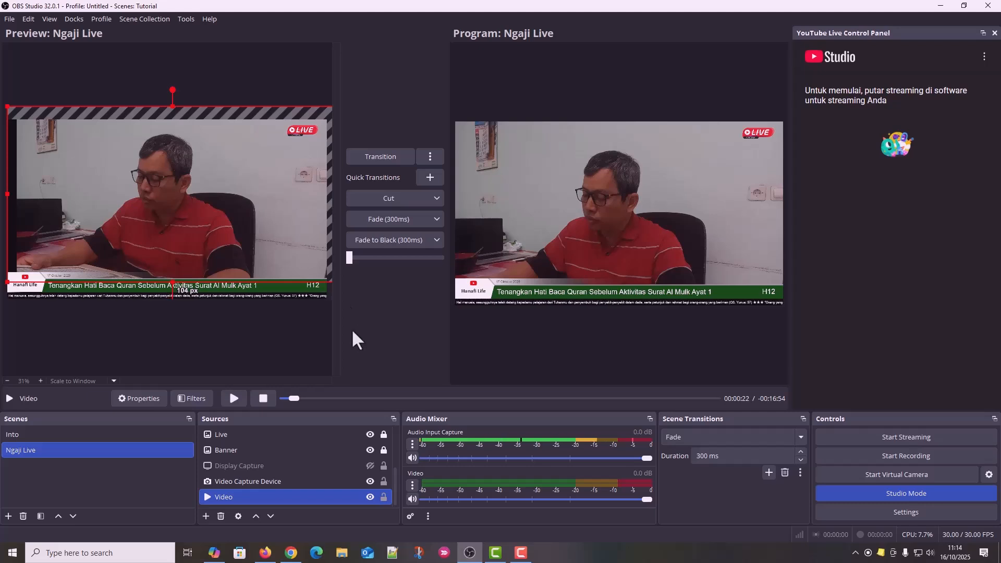
Lock the Video source at its adjusted size and position, toggling the lock off and on once.
click(383, 497)
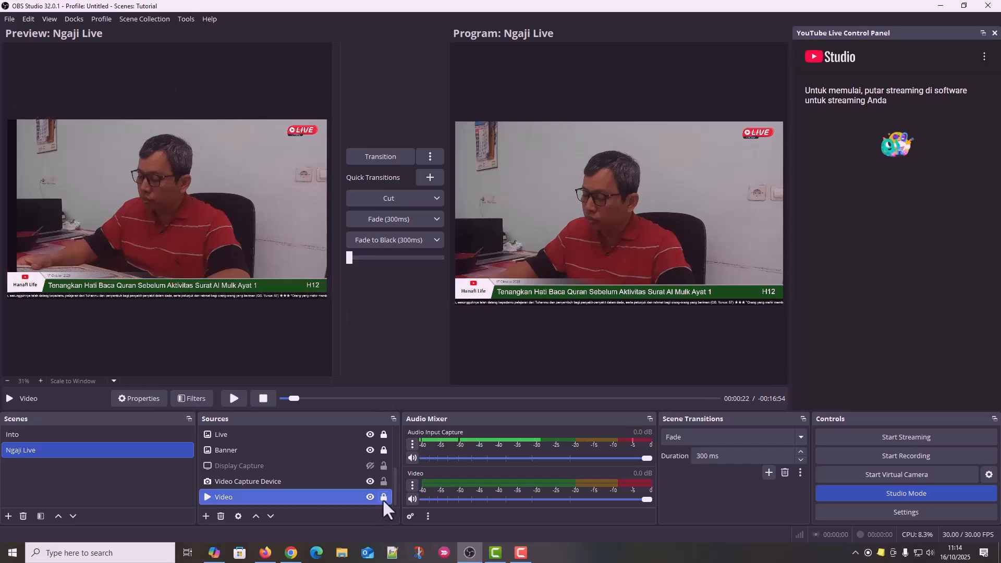
click(384, 497)
click(384, 497)
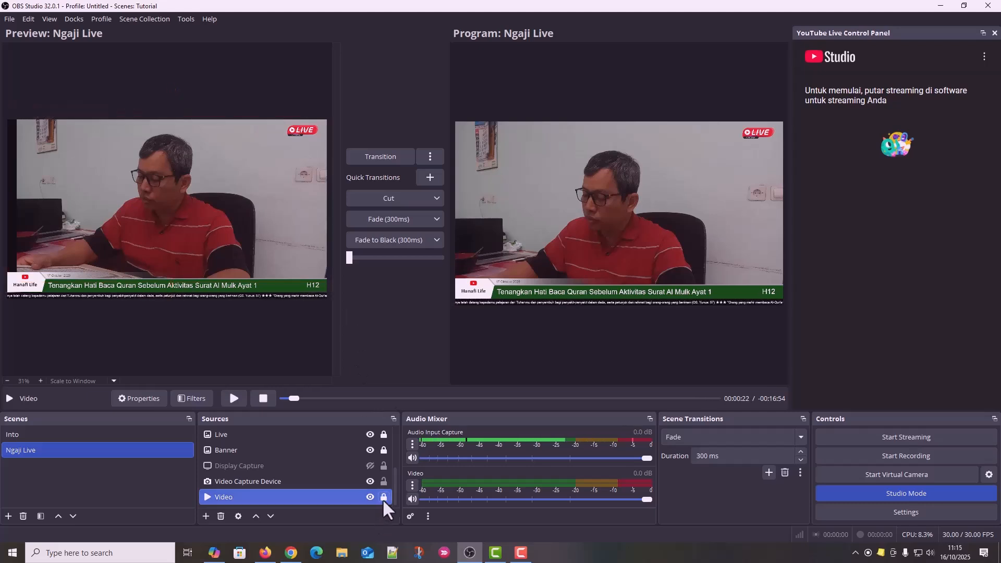
Move the Teks Jalan source about 7 px down to the canvas's bottom edge and lock it.
scroll(278, 464, up, 2)
click(280, 449)
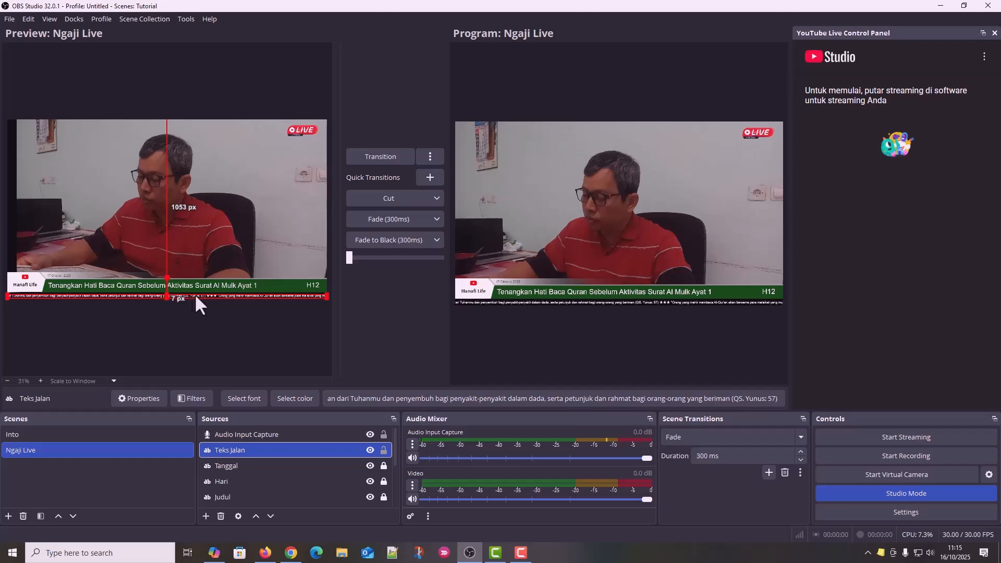
mouse_move(197, 298)
mouse_down()
mouse_move(202, 257)
mouse_move(198, 298)
mouse_up()
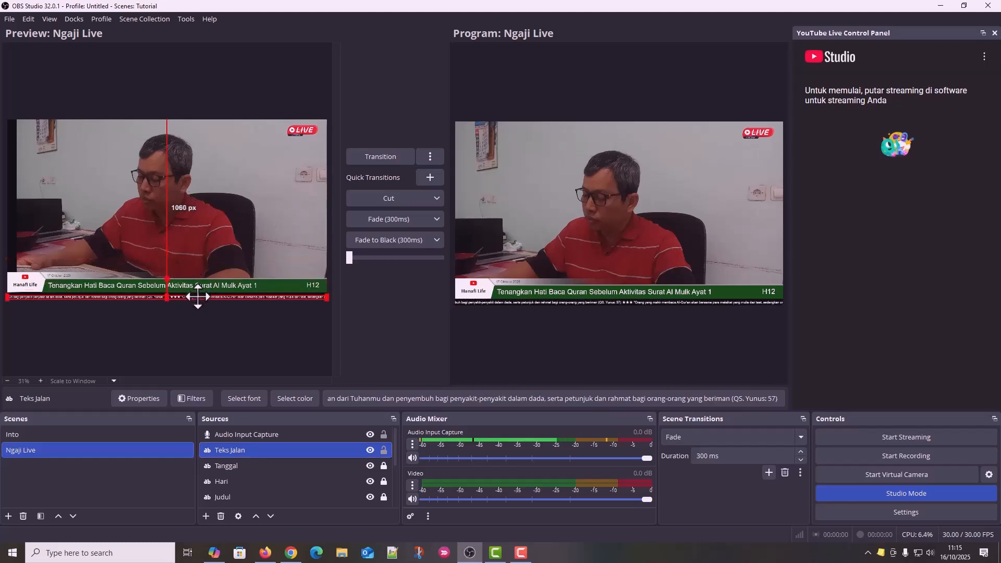
click(383, 449)
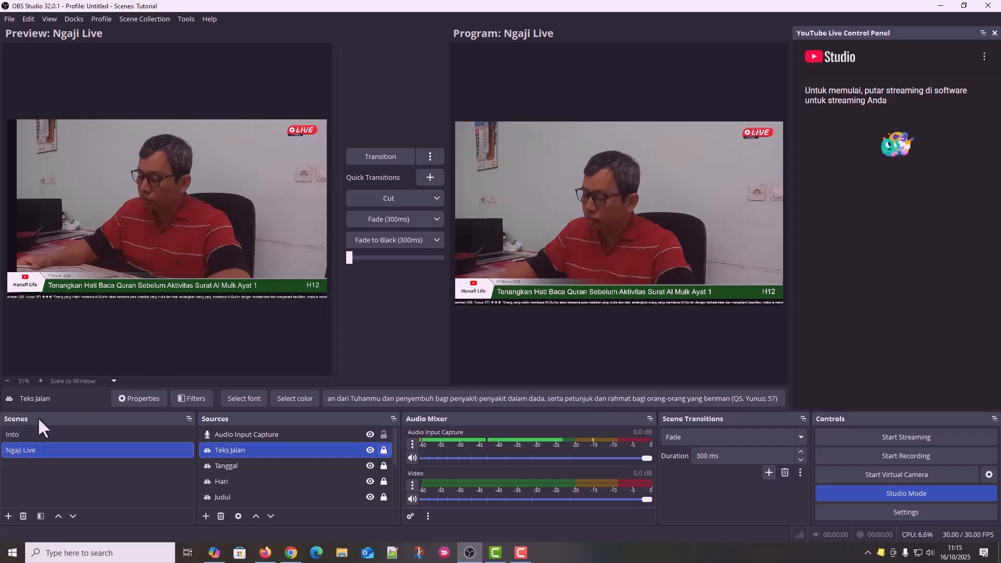
Create a new scene collection named Scan Baru.
click(183, 18)
mouse_move(158, 18)
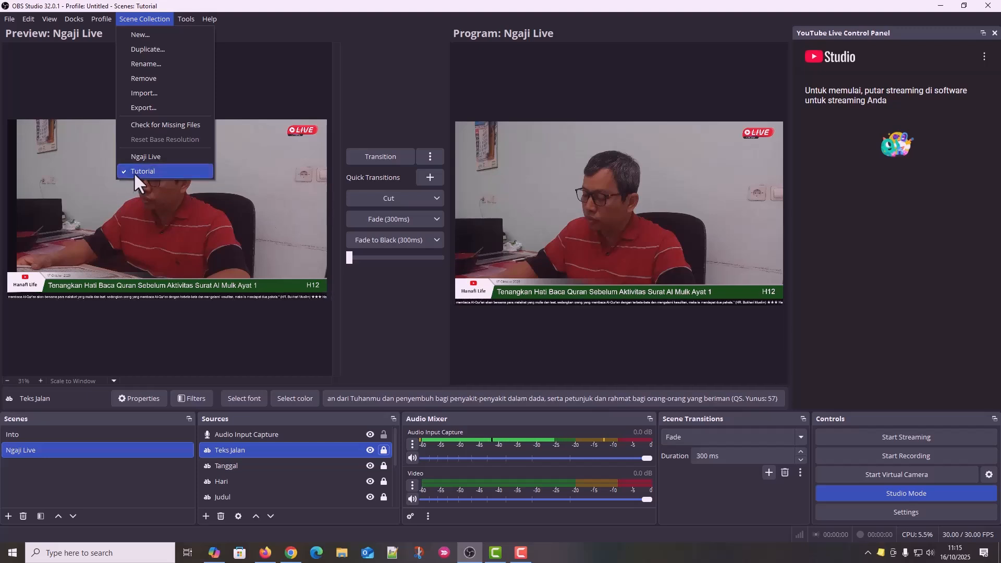
click(137, 36)
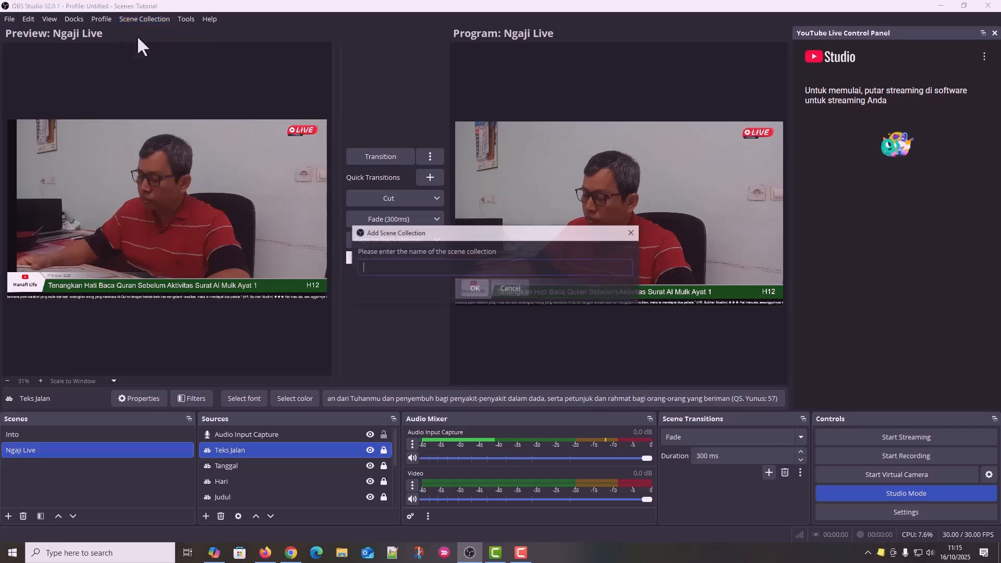
text(Scan Baru)
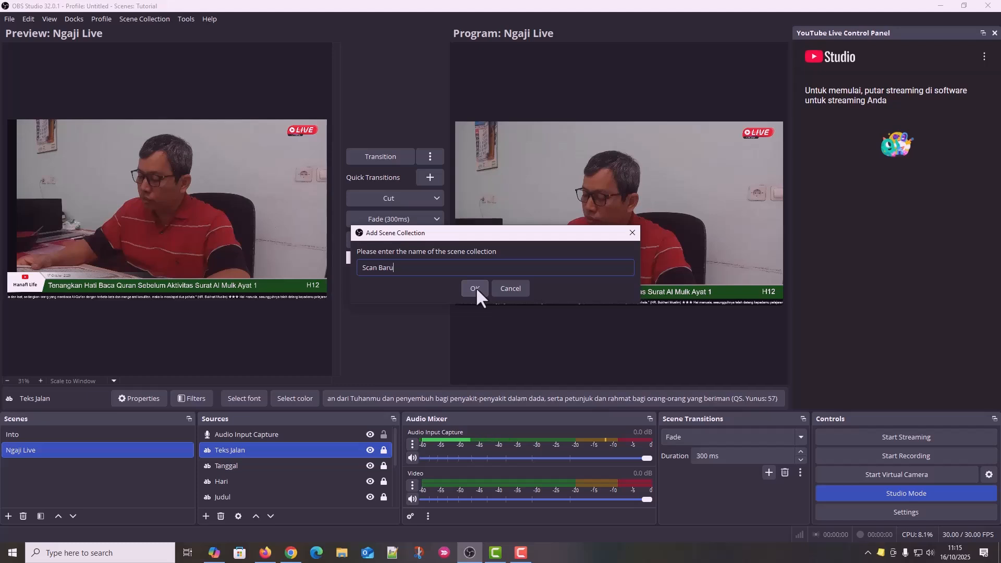
click(474, 289)
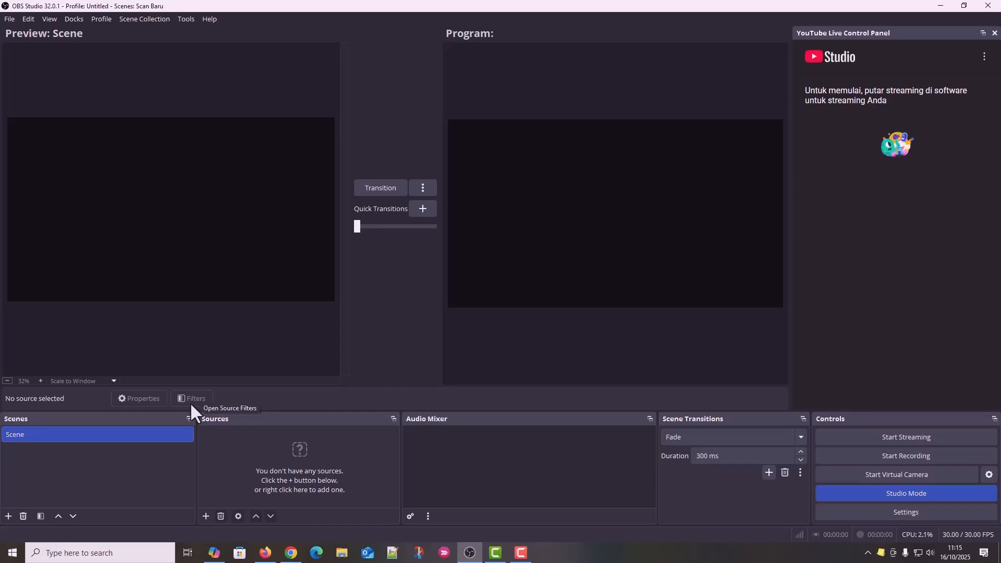
Switch to the Ngaji Live scene collection and return to the Tutorial scene collection.
click(146, 21)
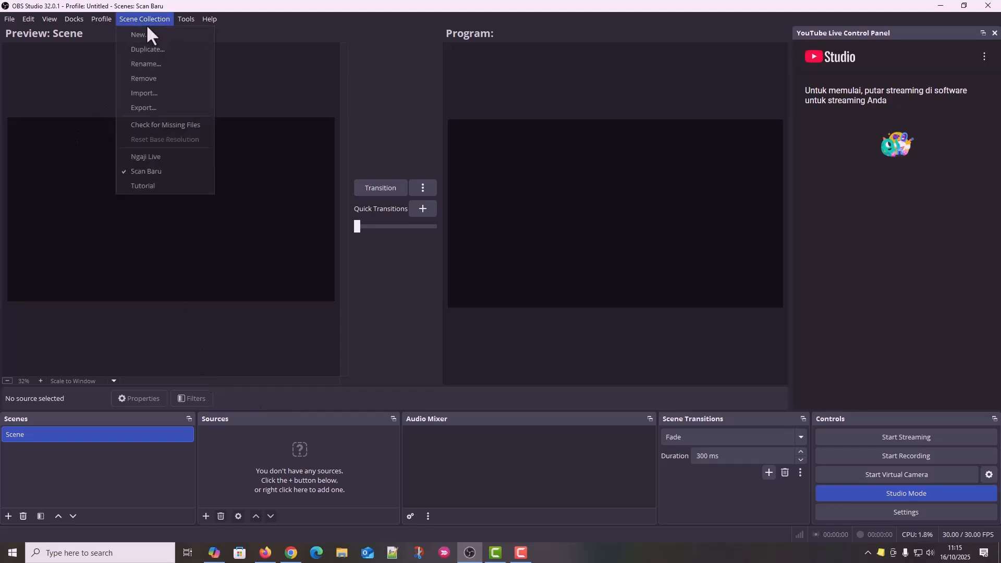
click(167, 157)
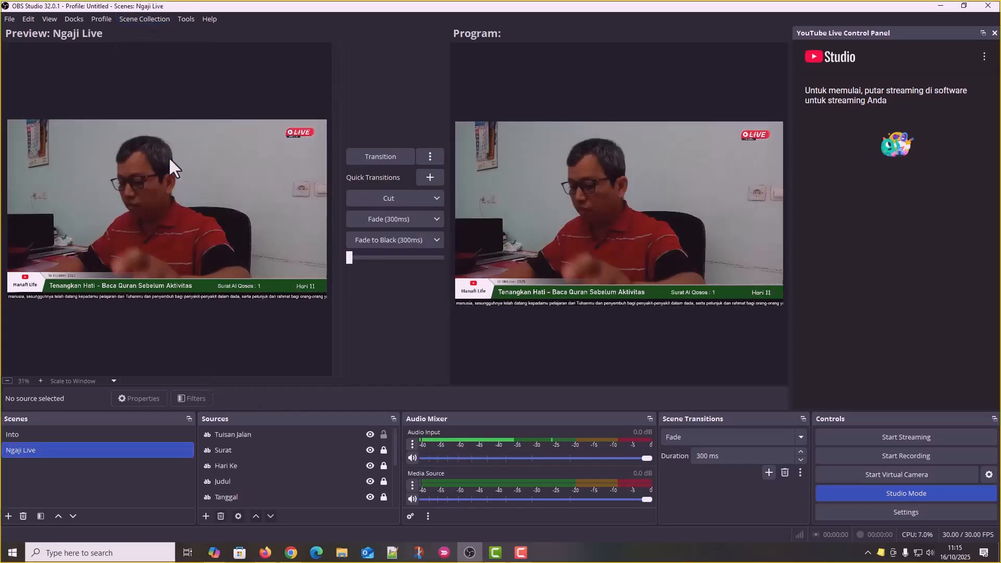
click(150, 16)
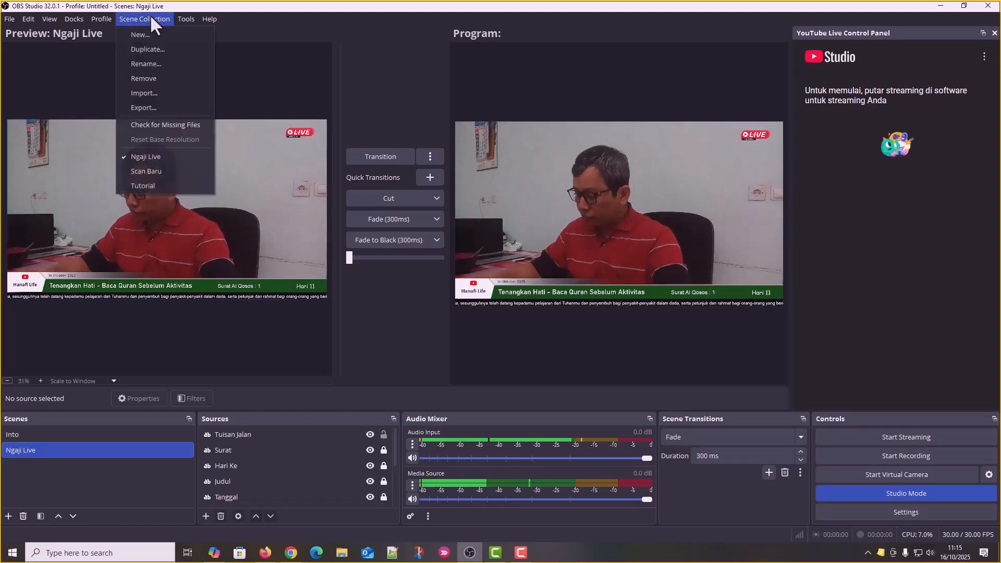
click(137, 186)
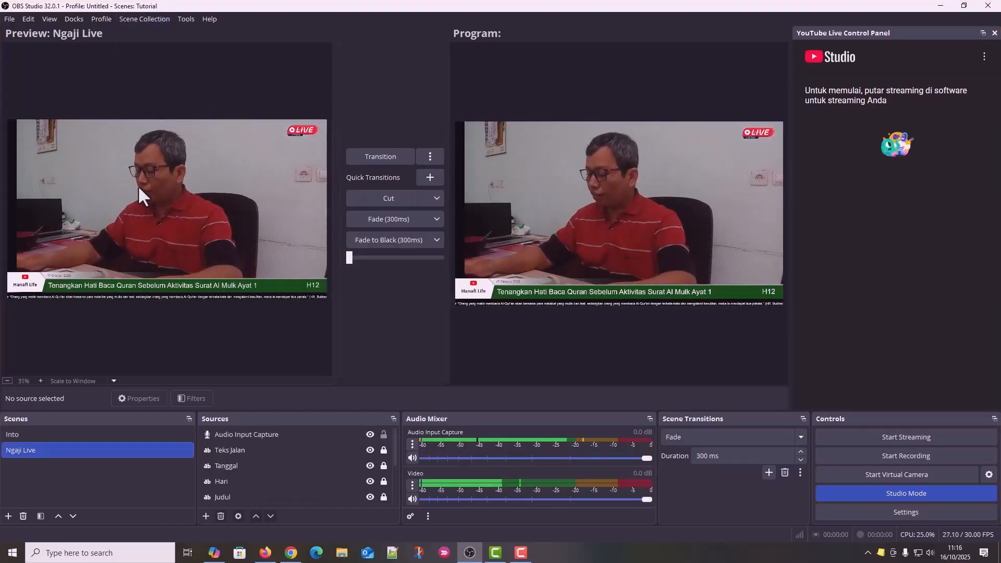
Hide the Video Capture Device source in the Ngaji Live scene and show it again.
scroll(253, 492, down, 3)
click(248, 497)
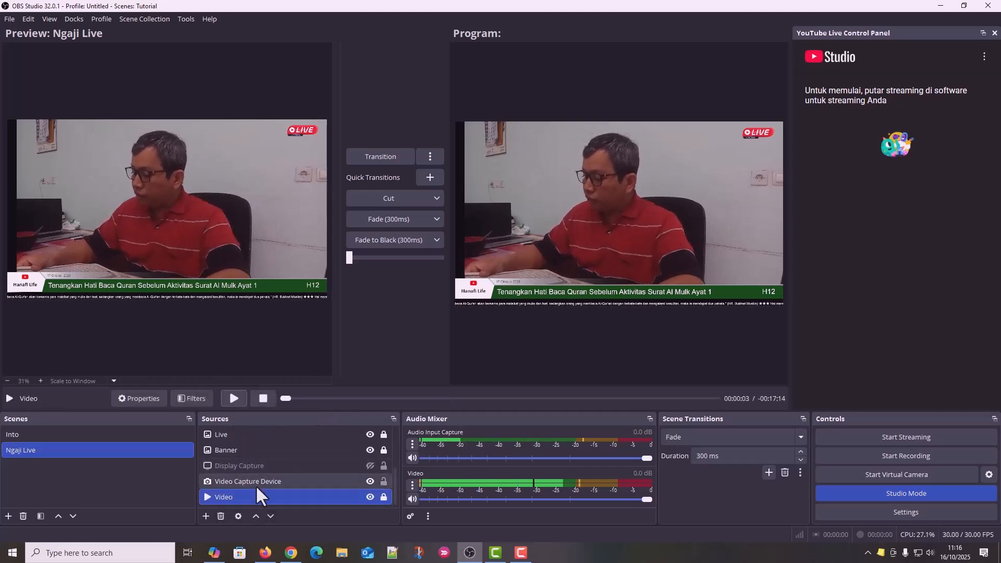
click(276, 482)
click(368, 480)
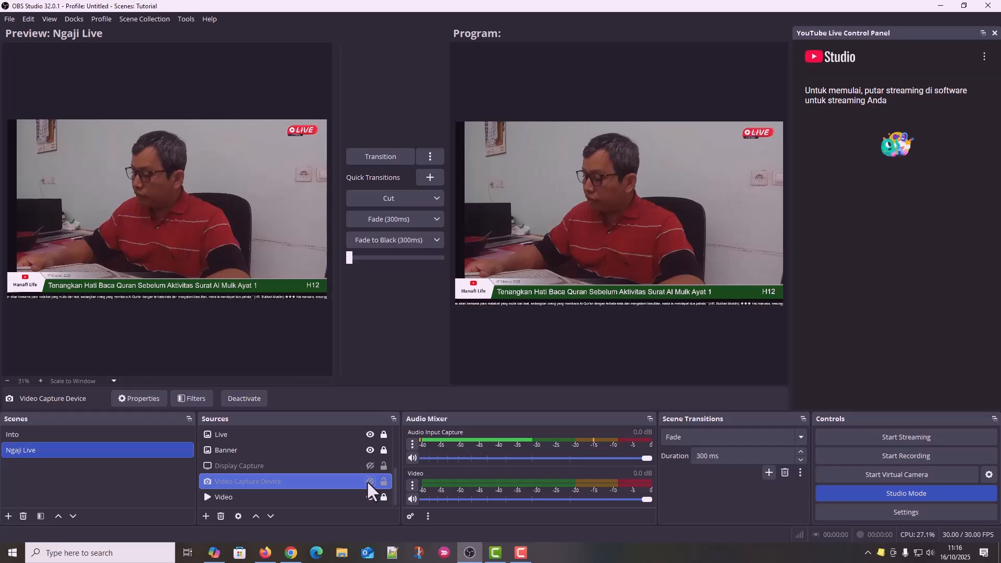
click(369, 480)
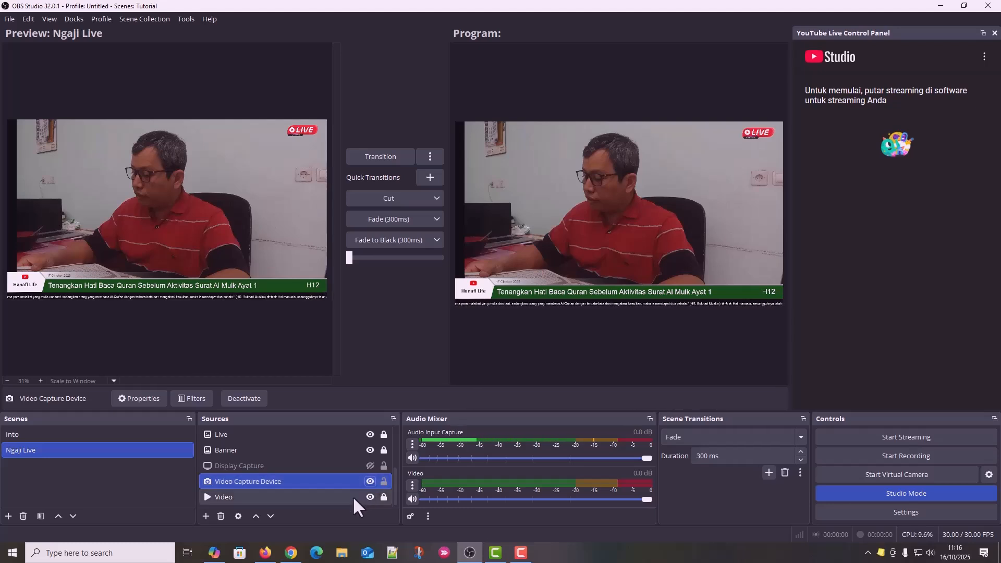
Inspect the properties of the Video Capture Device source and close them without changes.
right_click(320, 490)
click(359, 475)
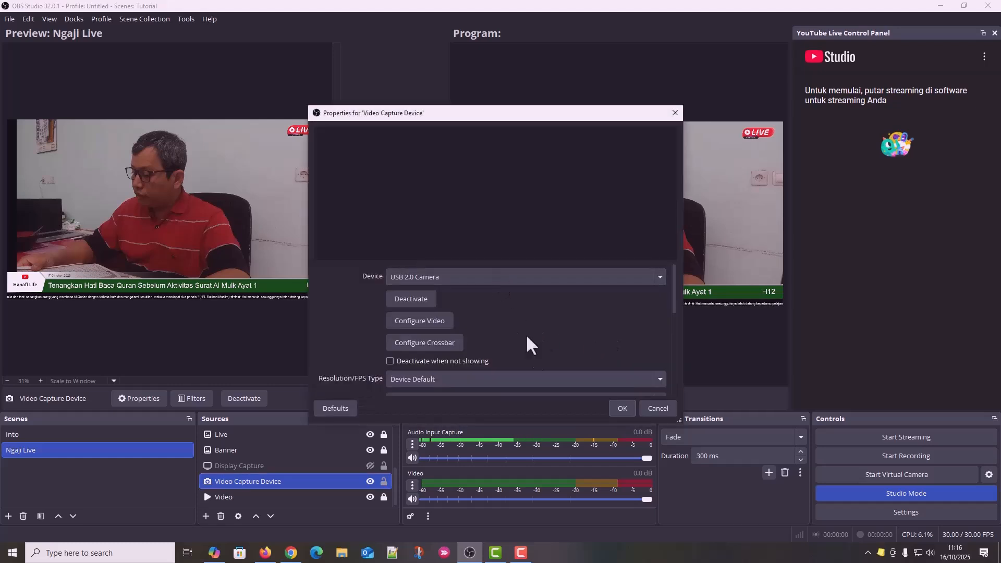
click(658, 408)
scroll(307, 466, up, 5)
scroll(301, 448, down, 5)
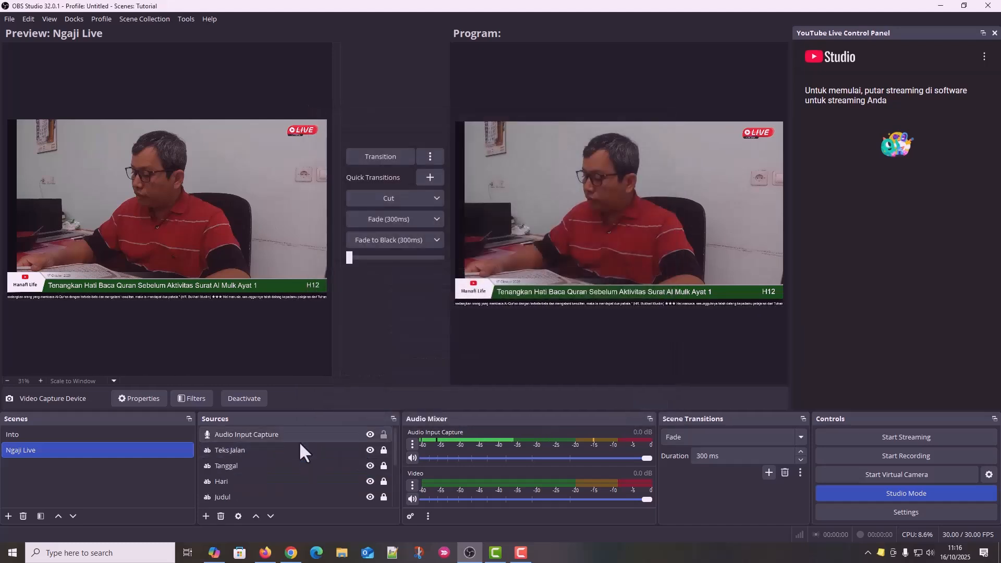
Add a new Display Capture source using the Windows 10 (1903 and up) method and the LG IPS FULLHD primary monitor.
click(206, 516)
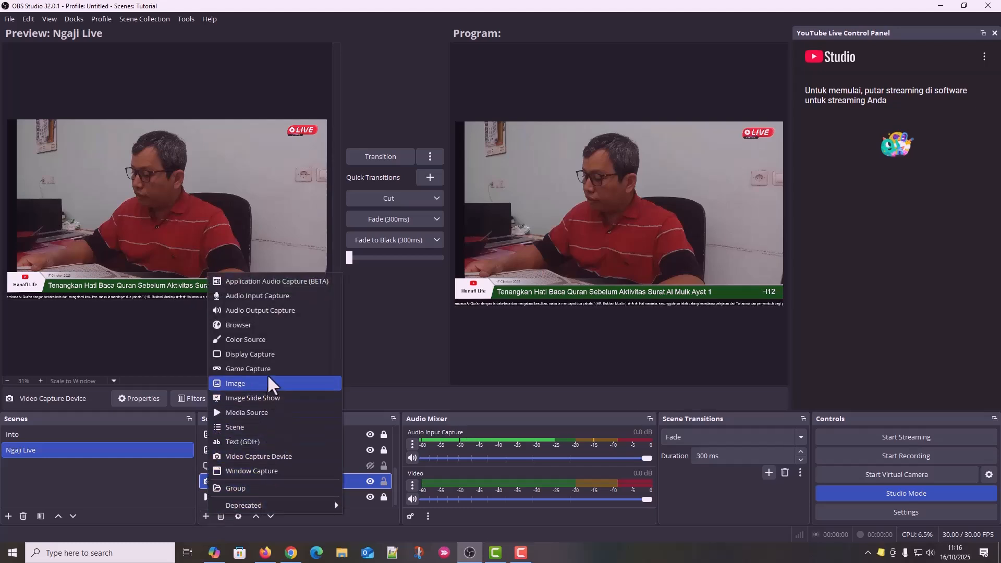
click(270, 355)
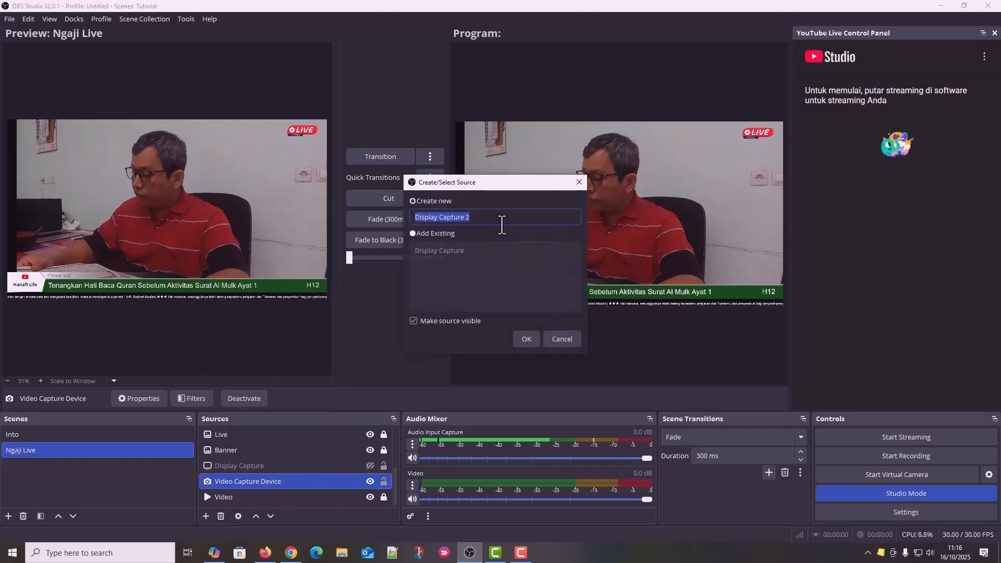
click(526, 340)
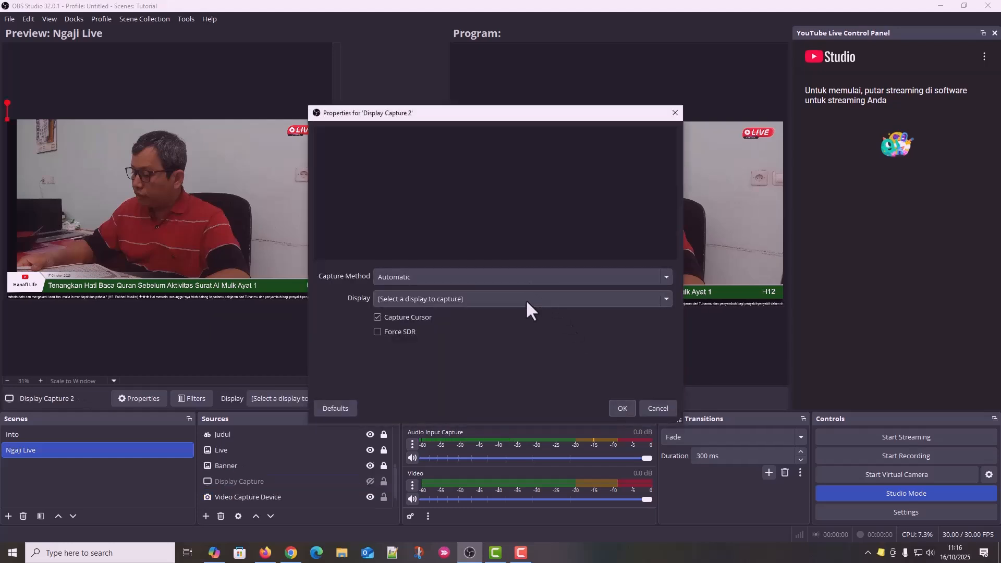
click(514, 276)
click(493, 321)
click(512, 298)
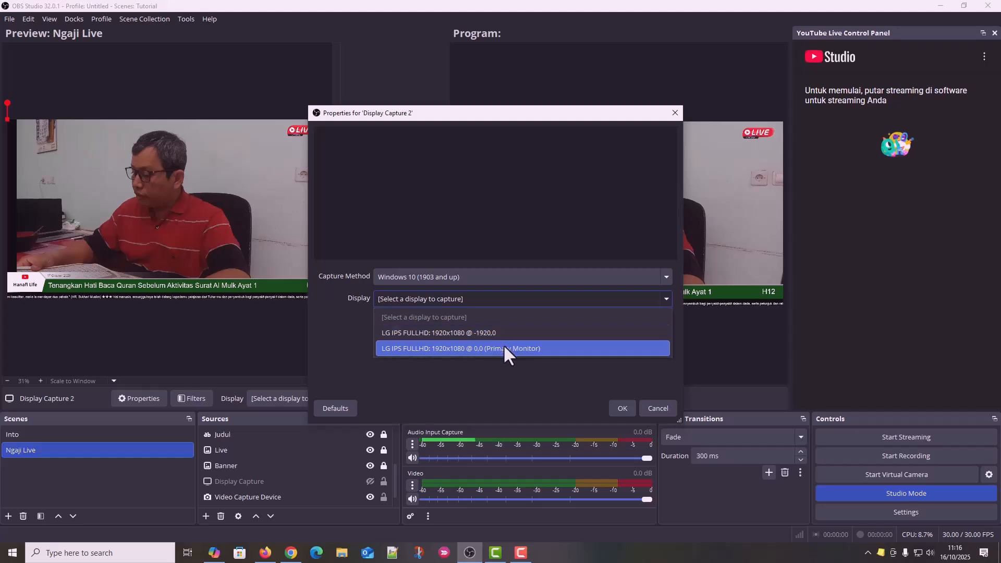
click(504, 349)
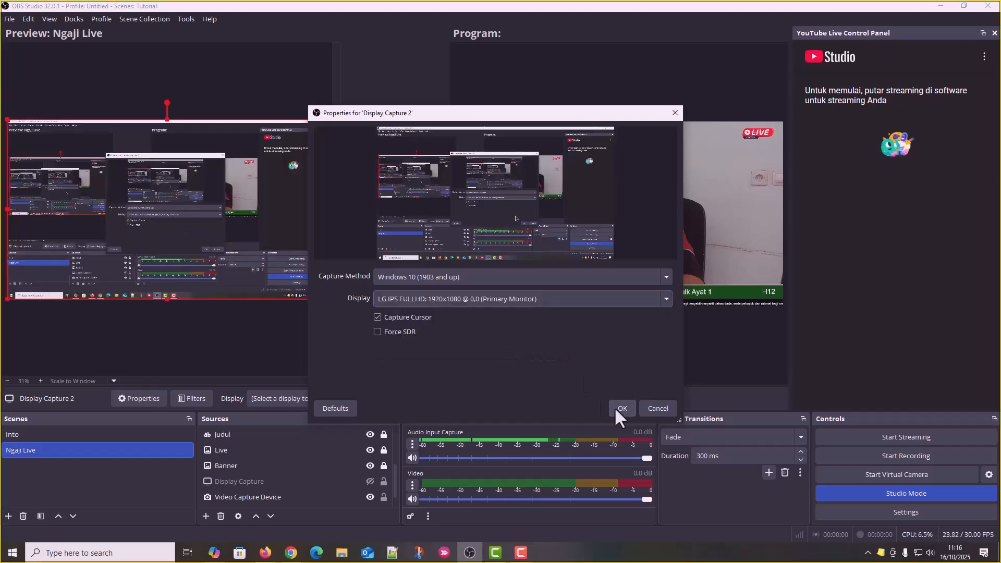
click(622, 408)
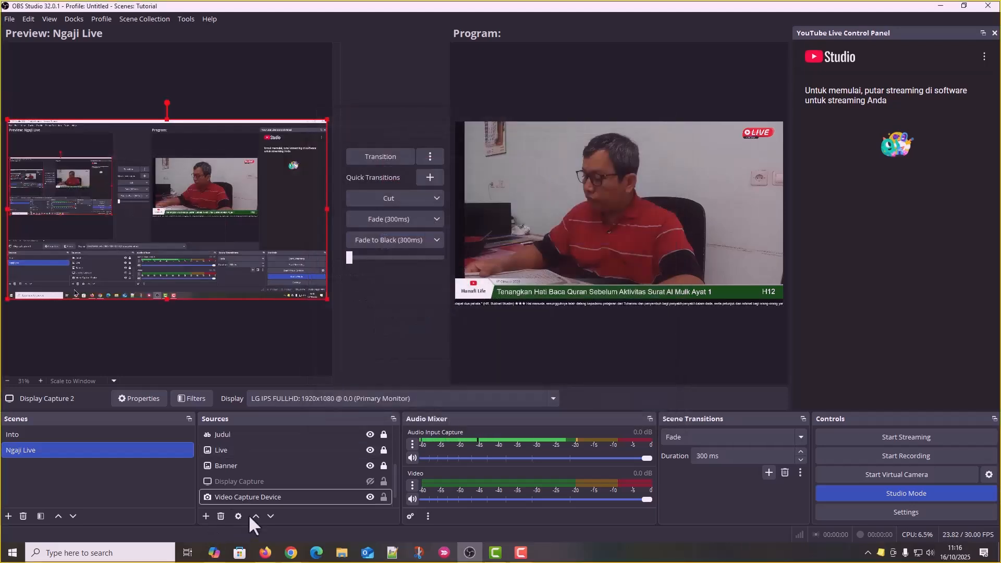
scroll(290, 459, up, 3)
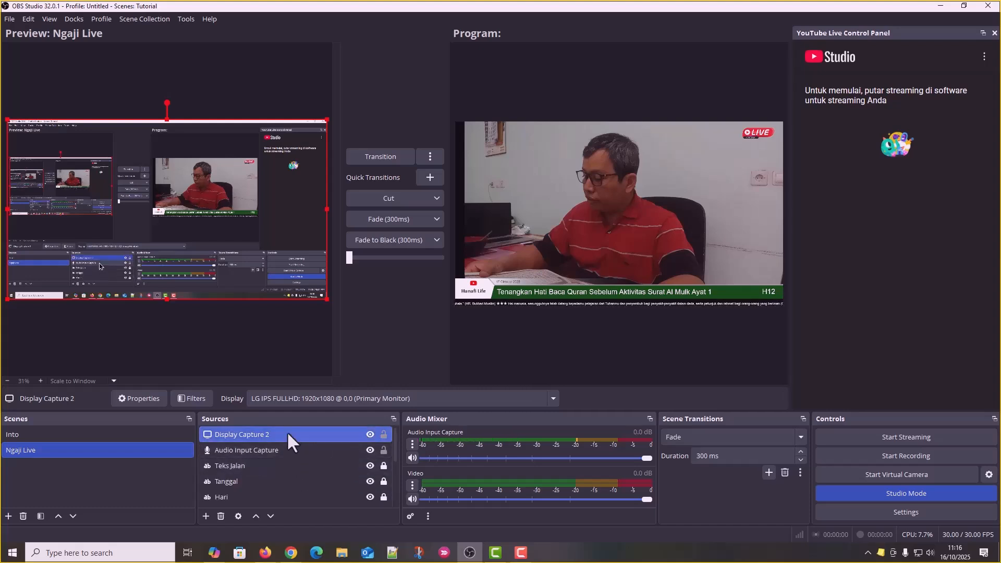